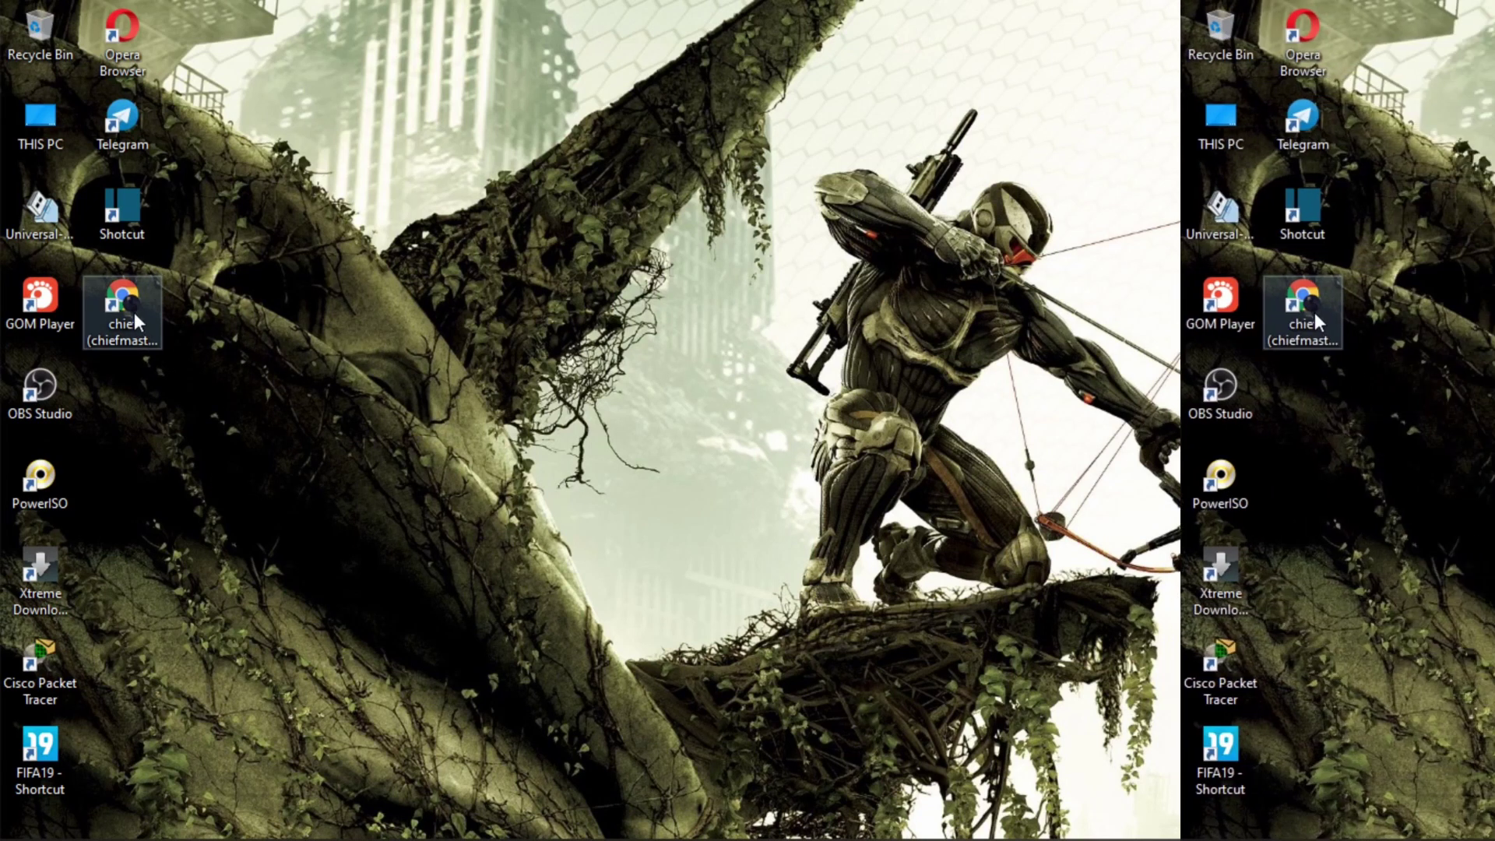
Open Chrome in a maximized window and search Google for vlc.
{"action": "double_click", "coordinate": [124, 308]}
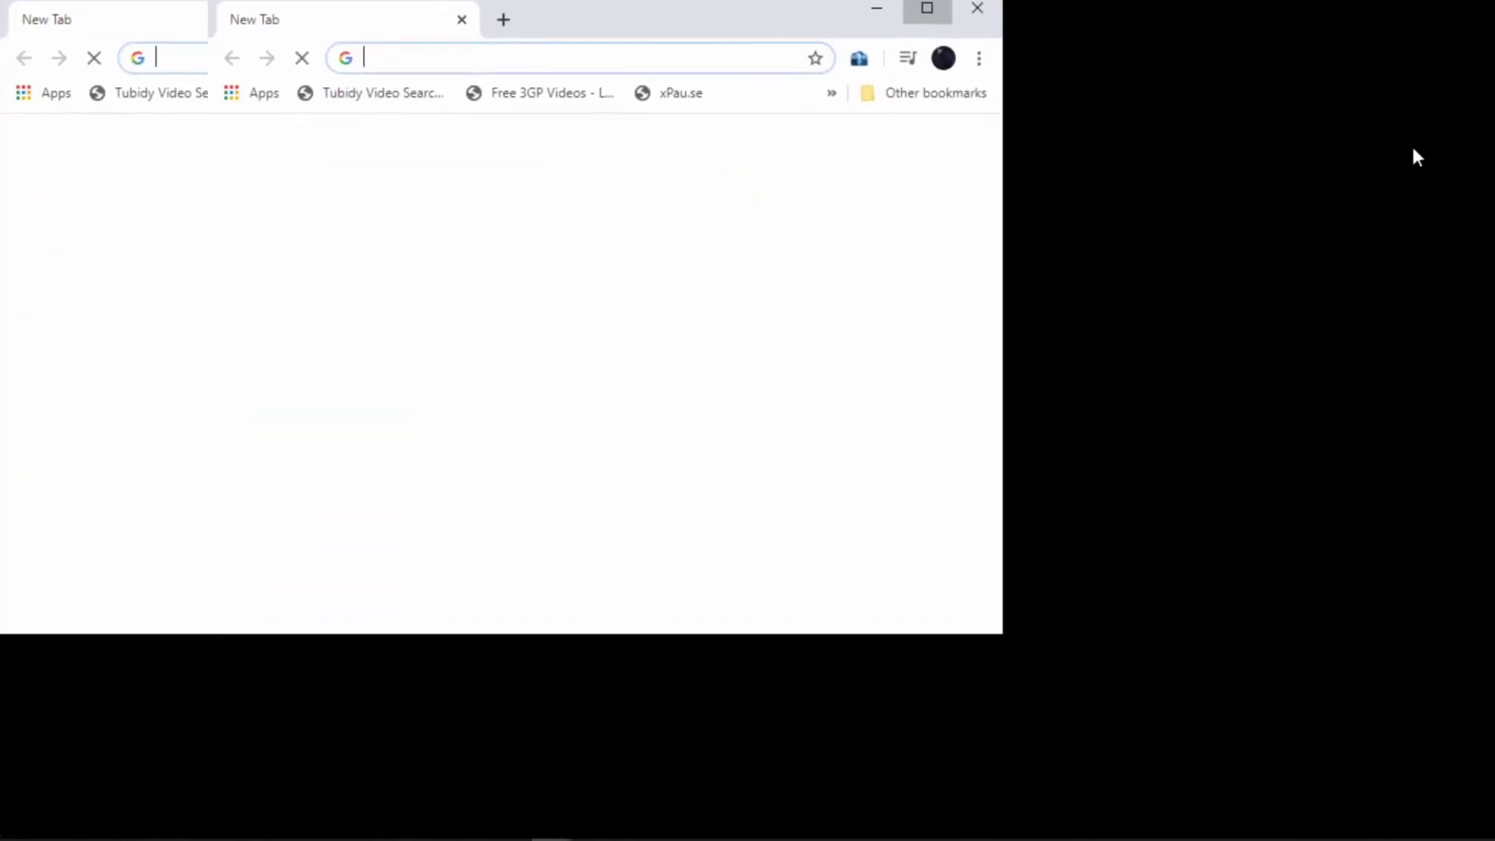
{"action": "left_click", "coordinate": [927, 7]}
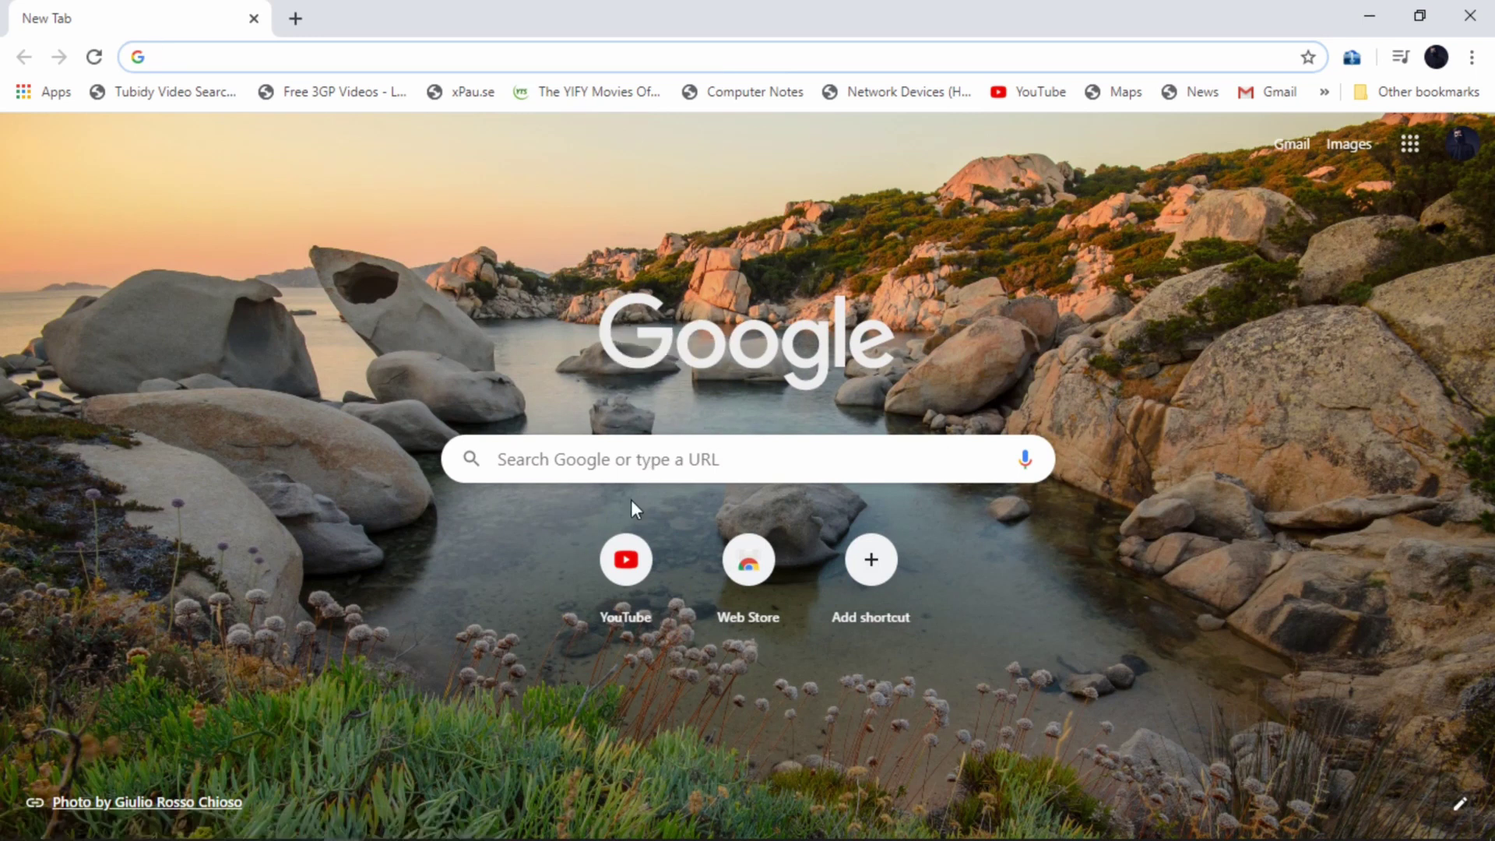
{"action": "left_click", "coordinate": [389, 61]}
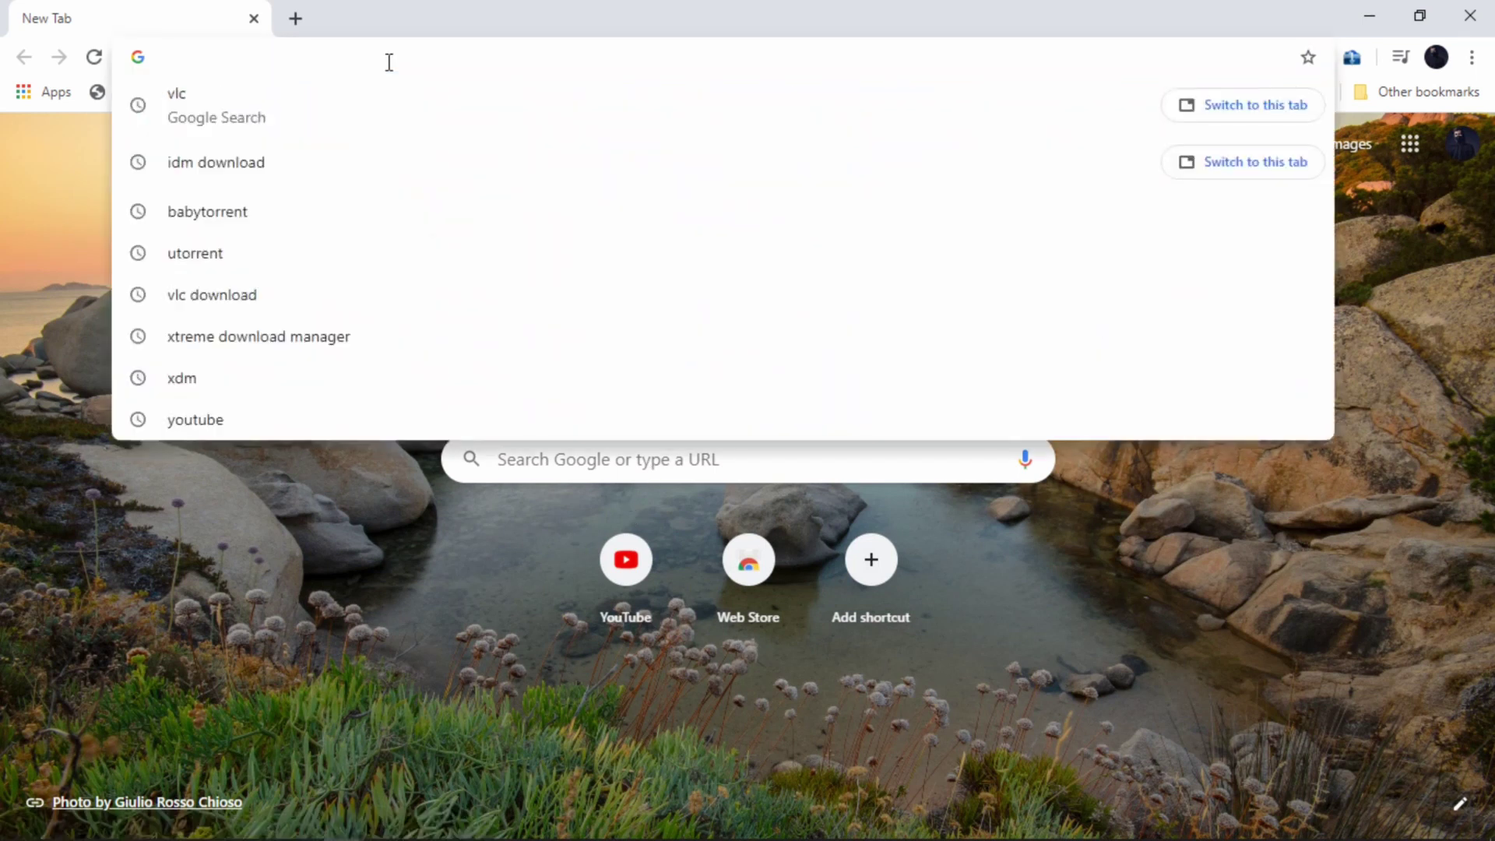
{"action": "type", "text": "vlc"}
{"action": "key", "text": "Return"}
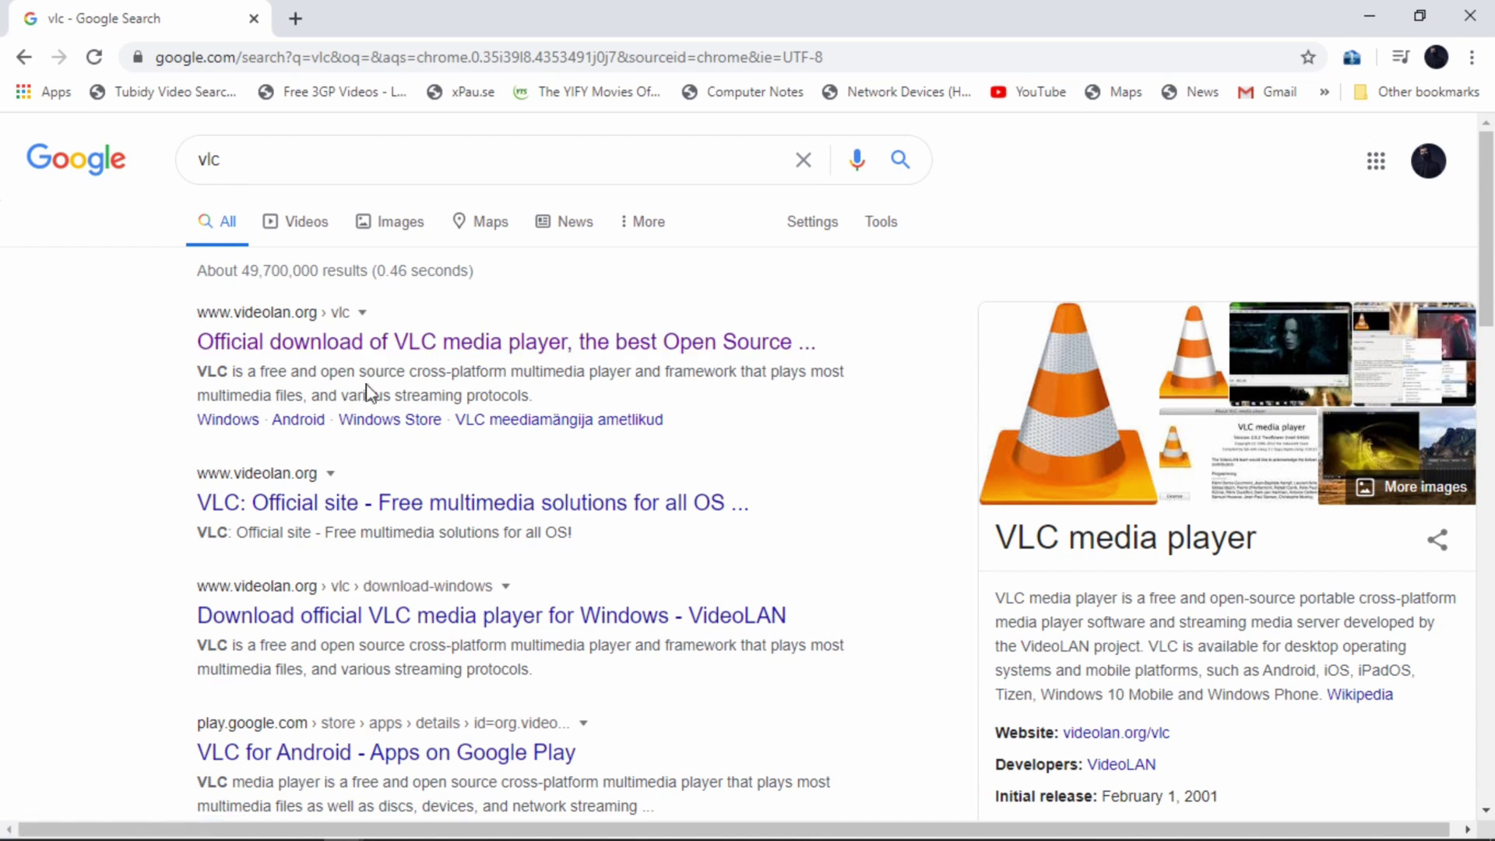
Open the official VideoLAN download result and request VLC 3.0.10 for Windows 64 bits.
{"action": "scroll", "coordinate": [368, 391], "scroll_direction": "down", "scroll_amount": 4}
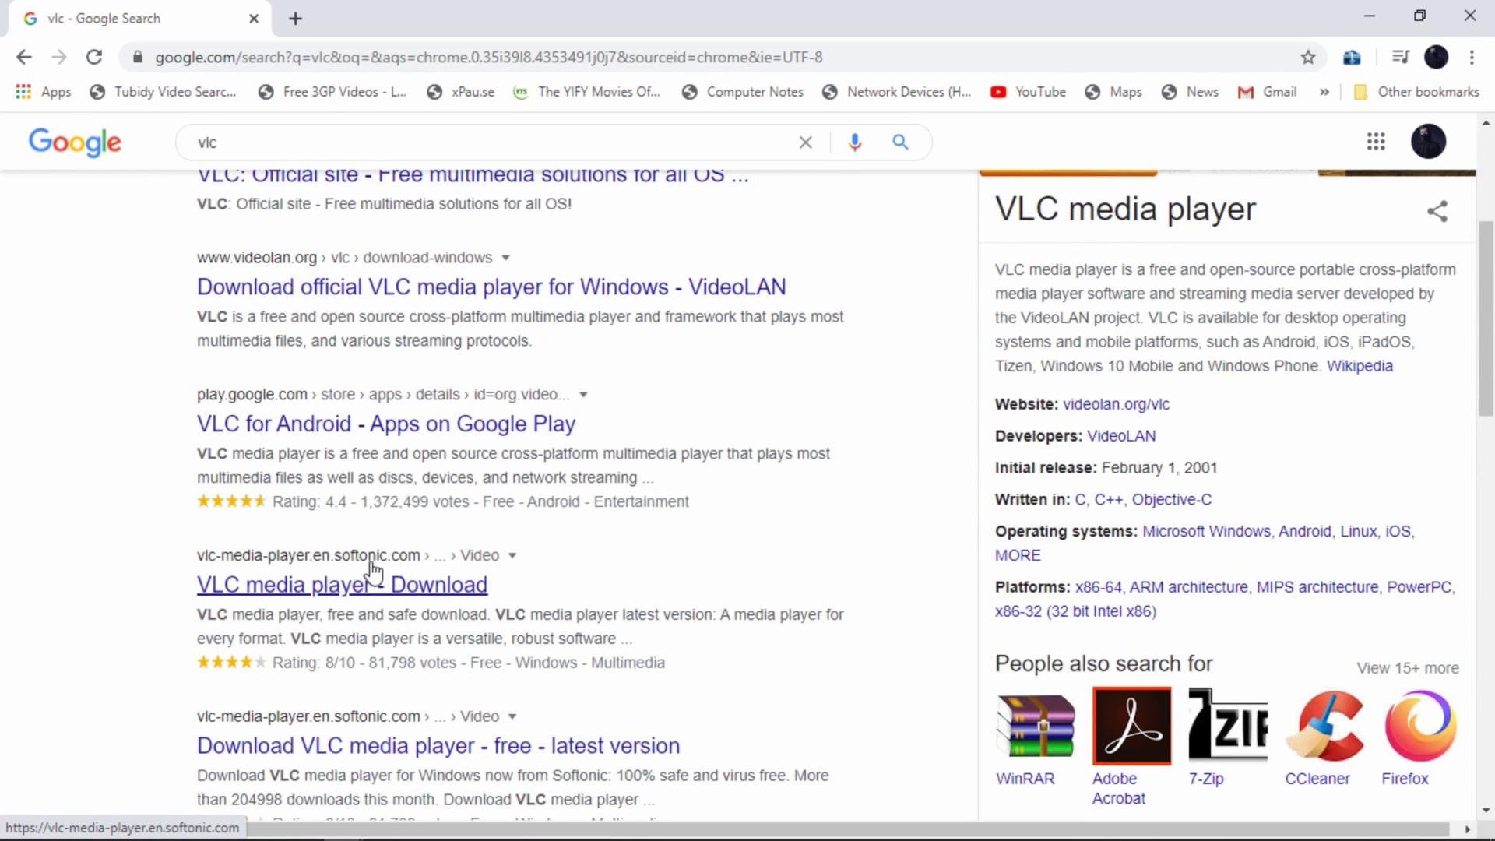
{"action": "scroll", "coordinate": [339, 586], "scroll_direction": "down", "scroll_amount": 1}
{"action": "scroll", "coordinate": [339, 580], "scroll_direction": "up", "scroll_amount": 5}
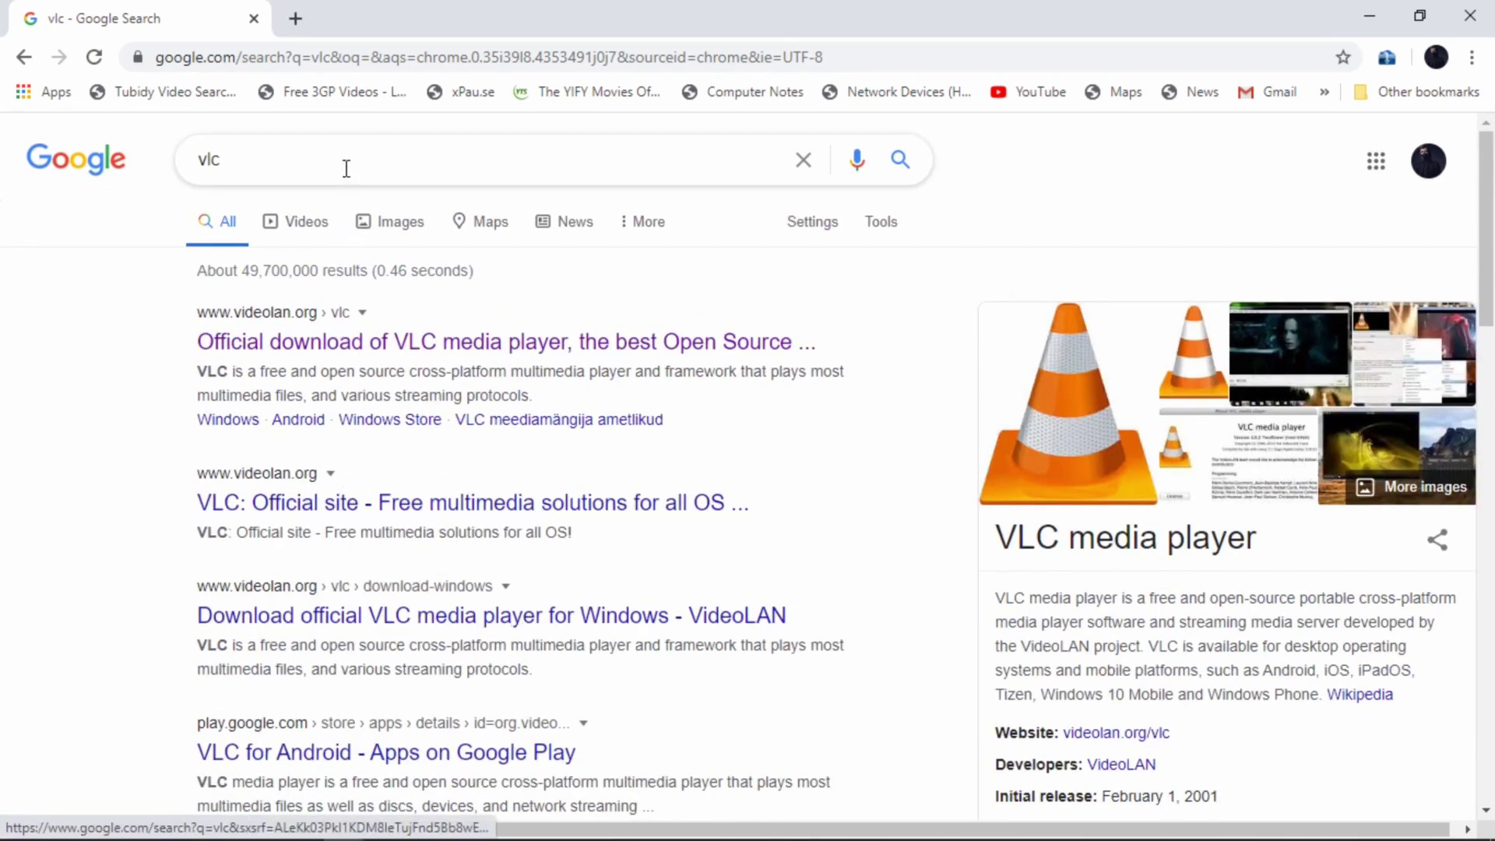
{"action": "left_click", "coordinate": [389, 343]}
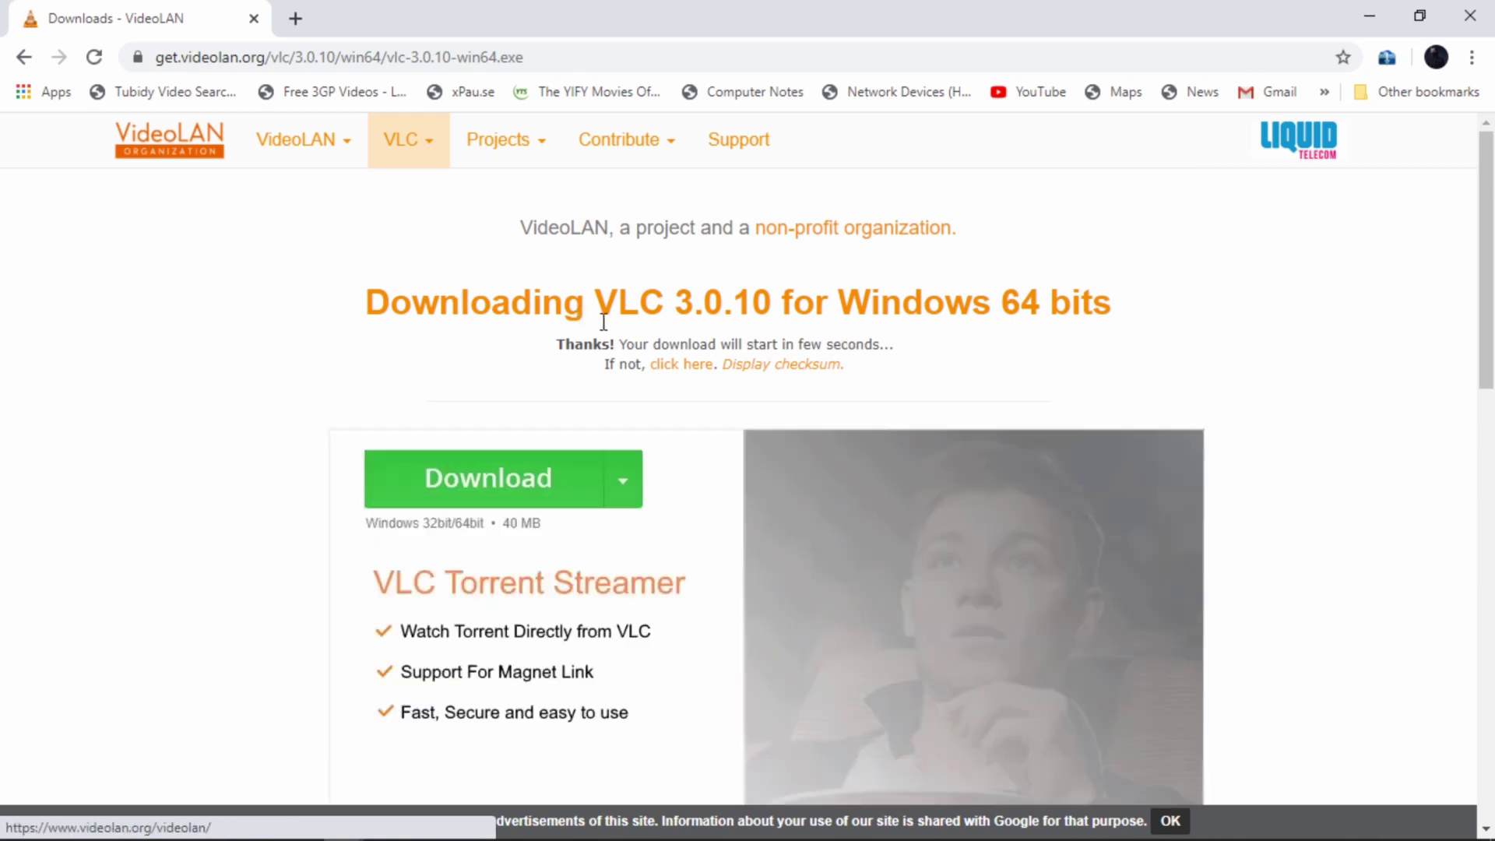
Start downloading vlc-3.0.10-win64.exe with the download manager and minimize its progress window.
{"action": "scroll", "coordinate": [637, 342], "scroll_direction": "down", "scroll_amount": 6}
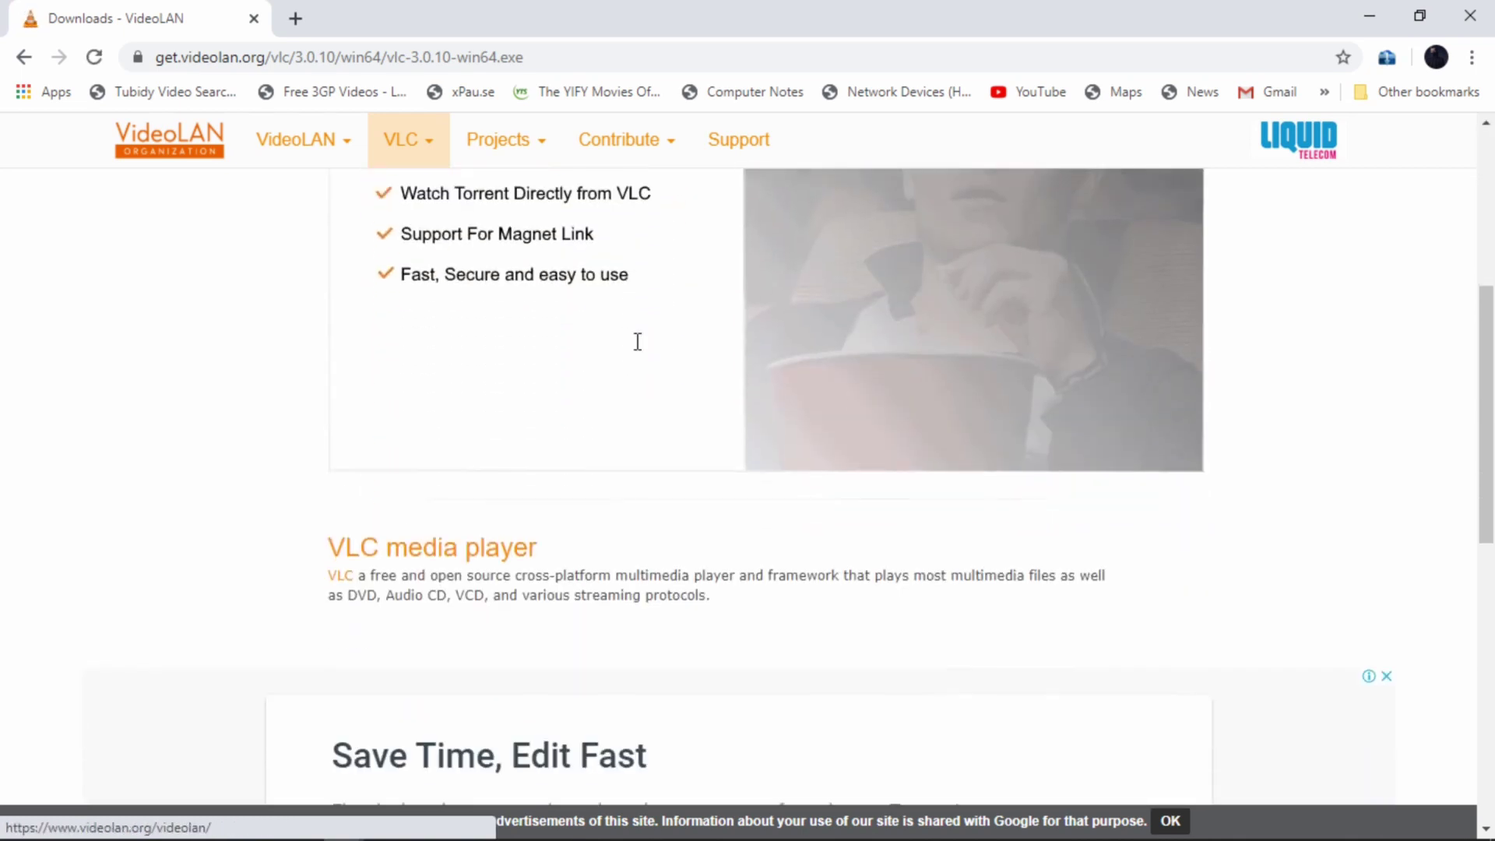
{"action": "scroll", "coordinate": [638, 341], "scroll_direction": "down", "scroll_amount": 9}
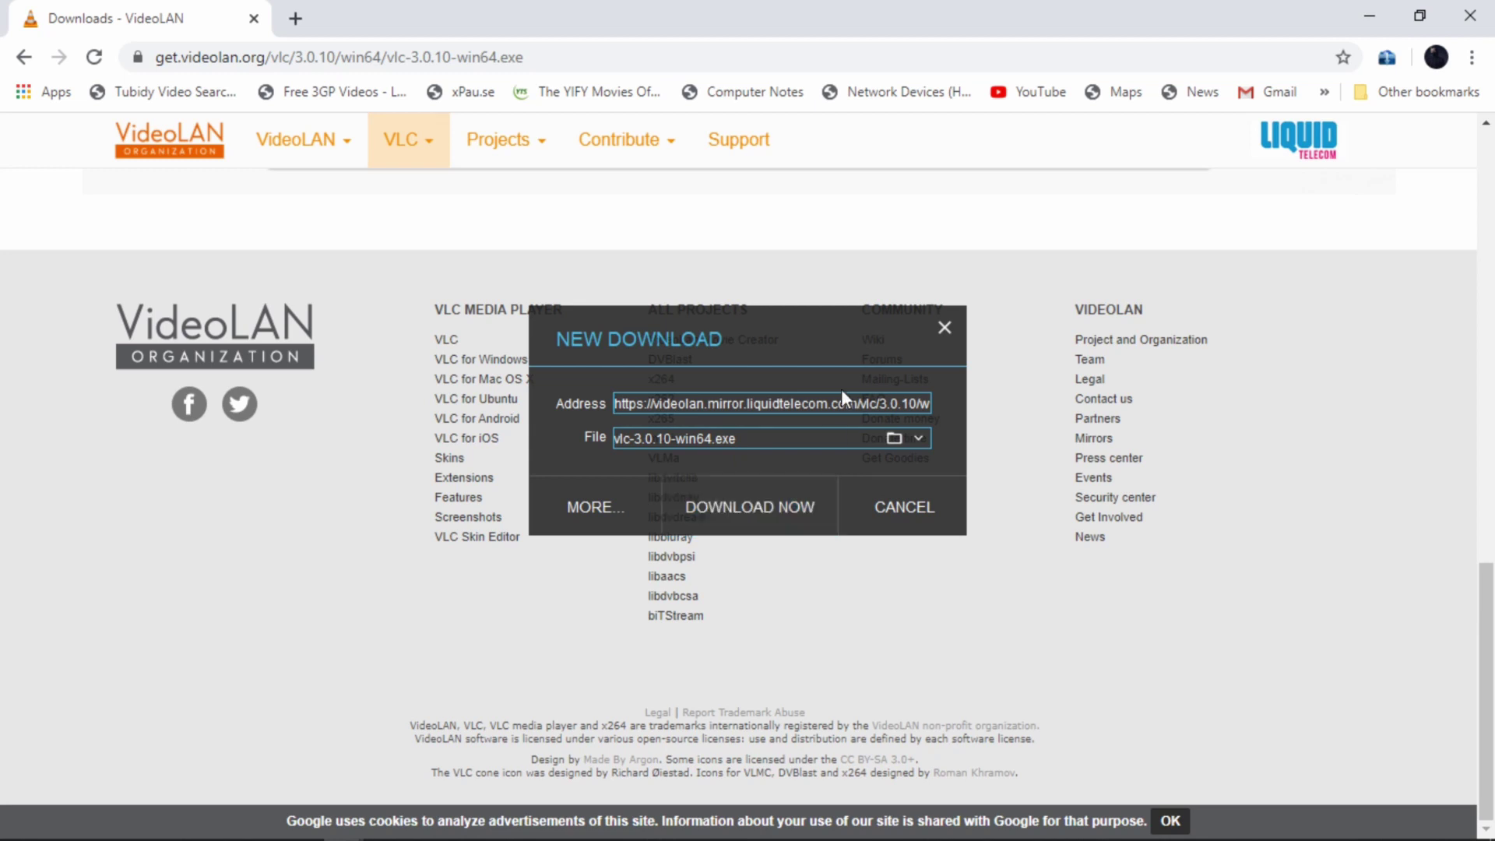
{"action": "scroll", "coordinate": [1127, 366], "scroll_direction": "up", "scroll_amount": 5}
{"action": "scroll", "coordinate": [1128, 358], "scroll_direction": "up", "scroll_amount": 5}
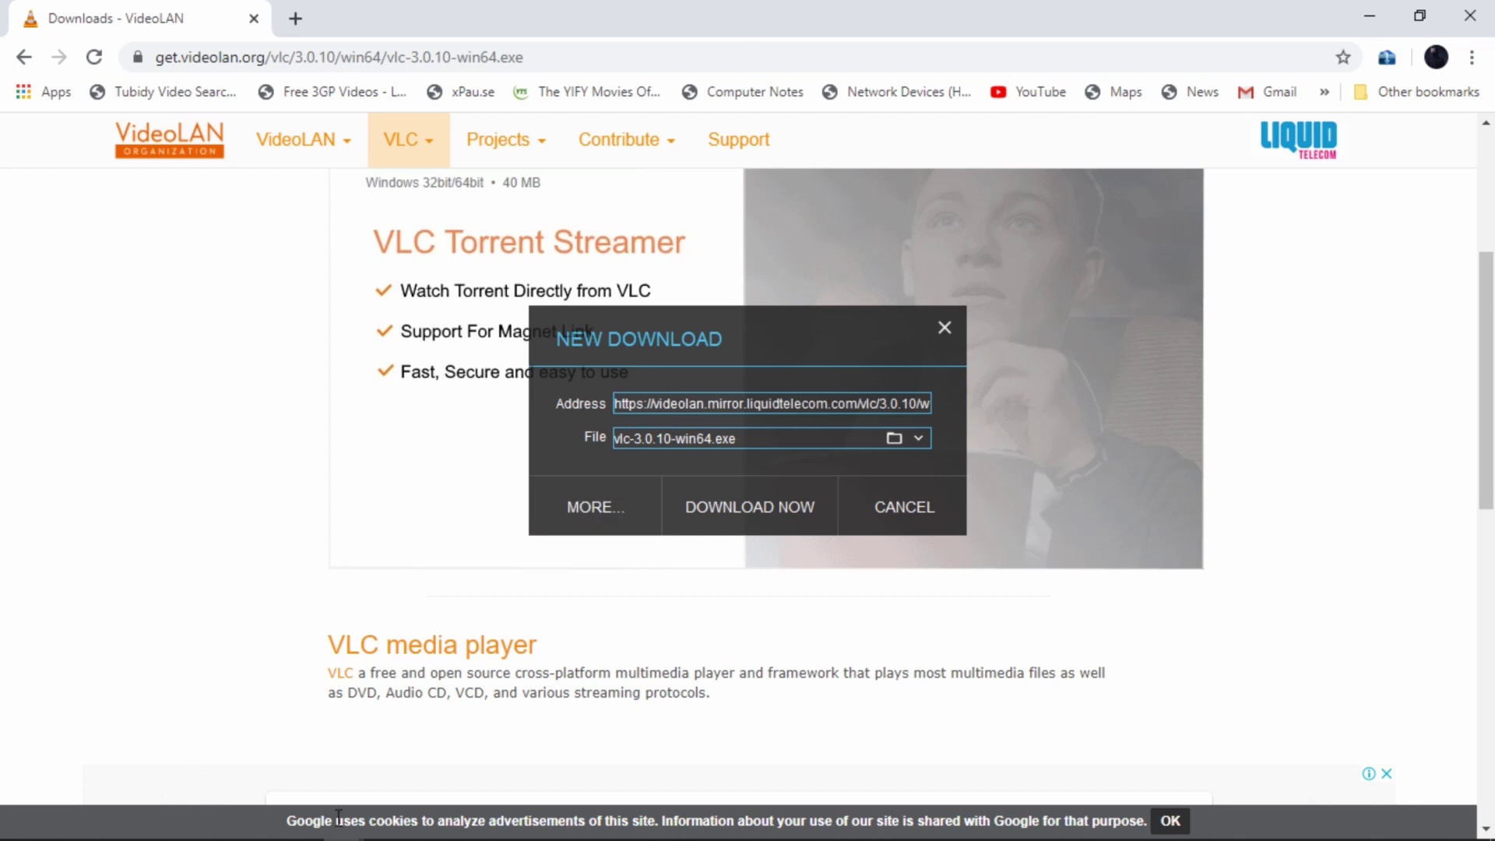
{"action": "left_click", "coordinate": [750, 512]}
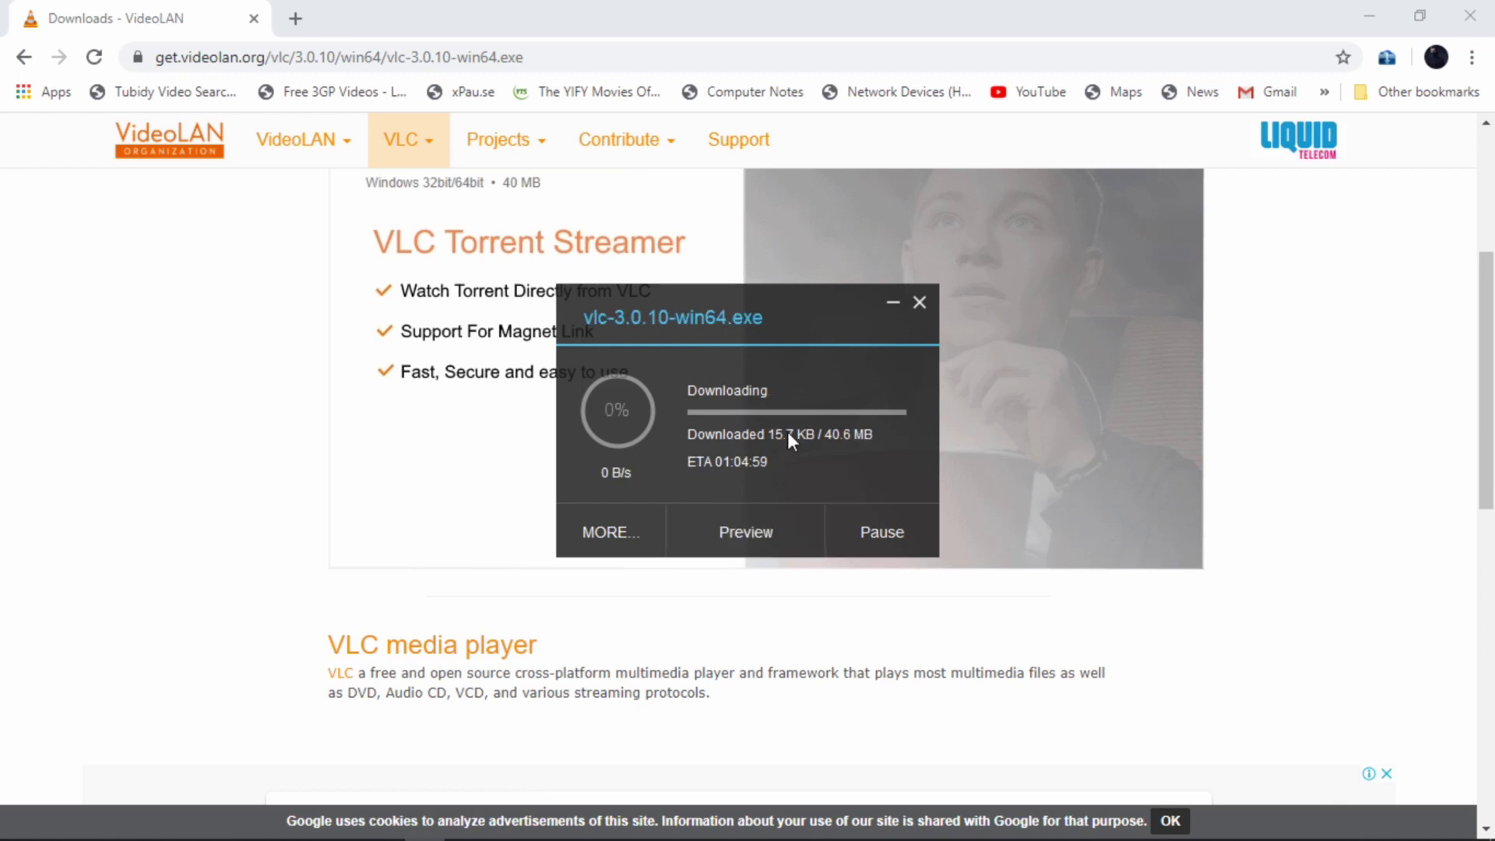
{"action": "left_click", "coordinate": [892, 303]}
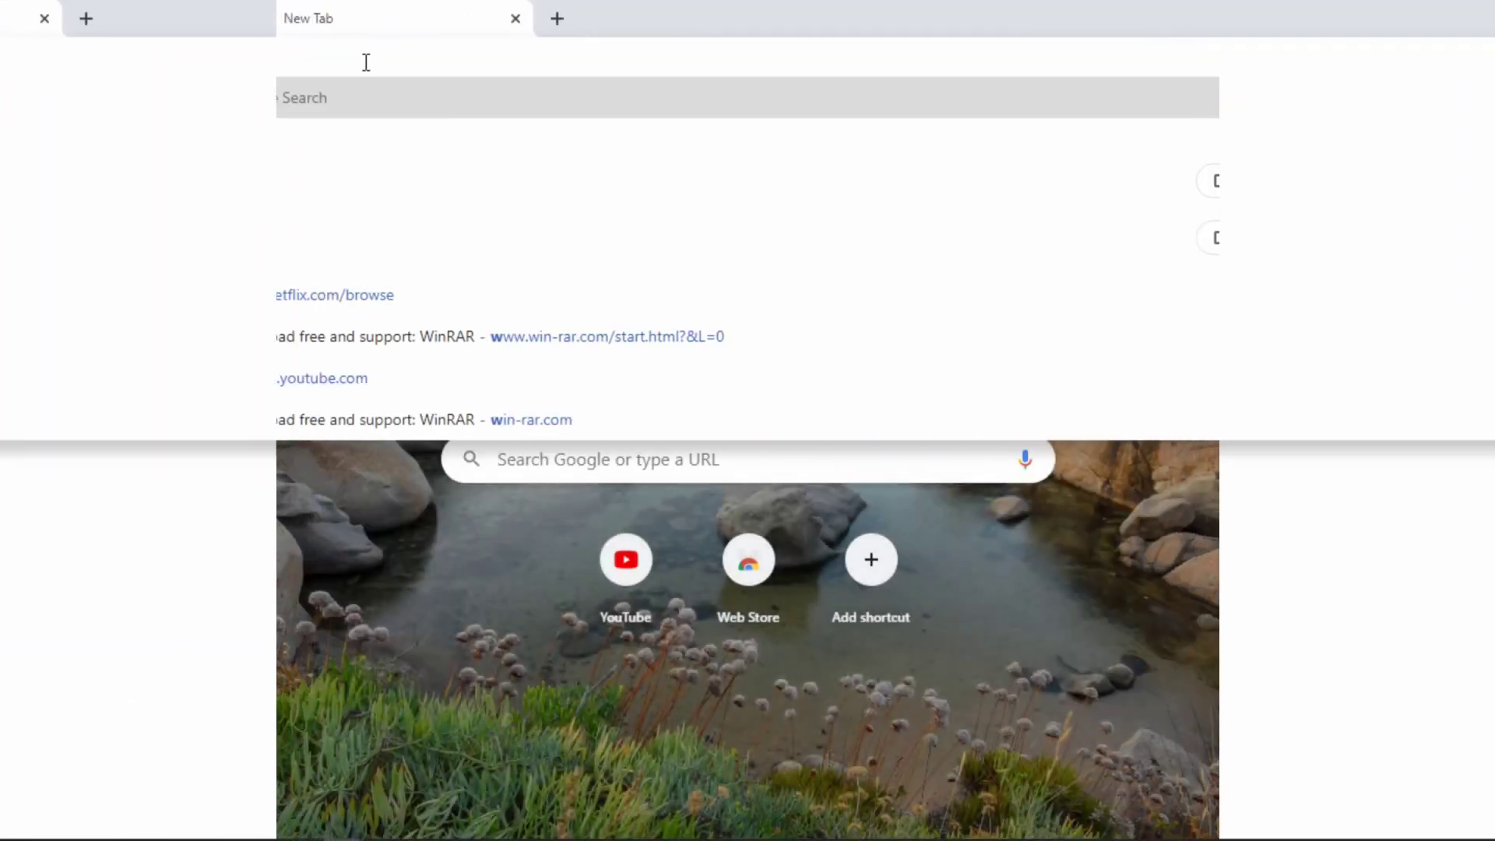
Search Google for winrar in a new tab and open the official win-rar.com page showing the WinRAR download.
{"action": "type", "text": "w"}
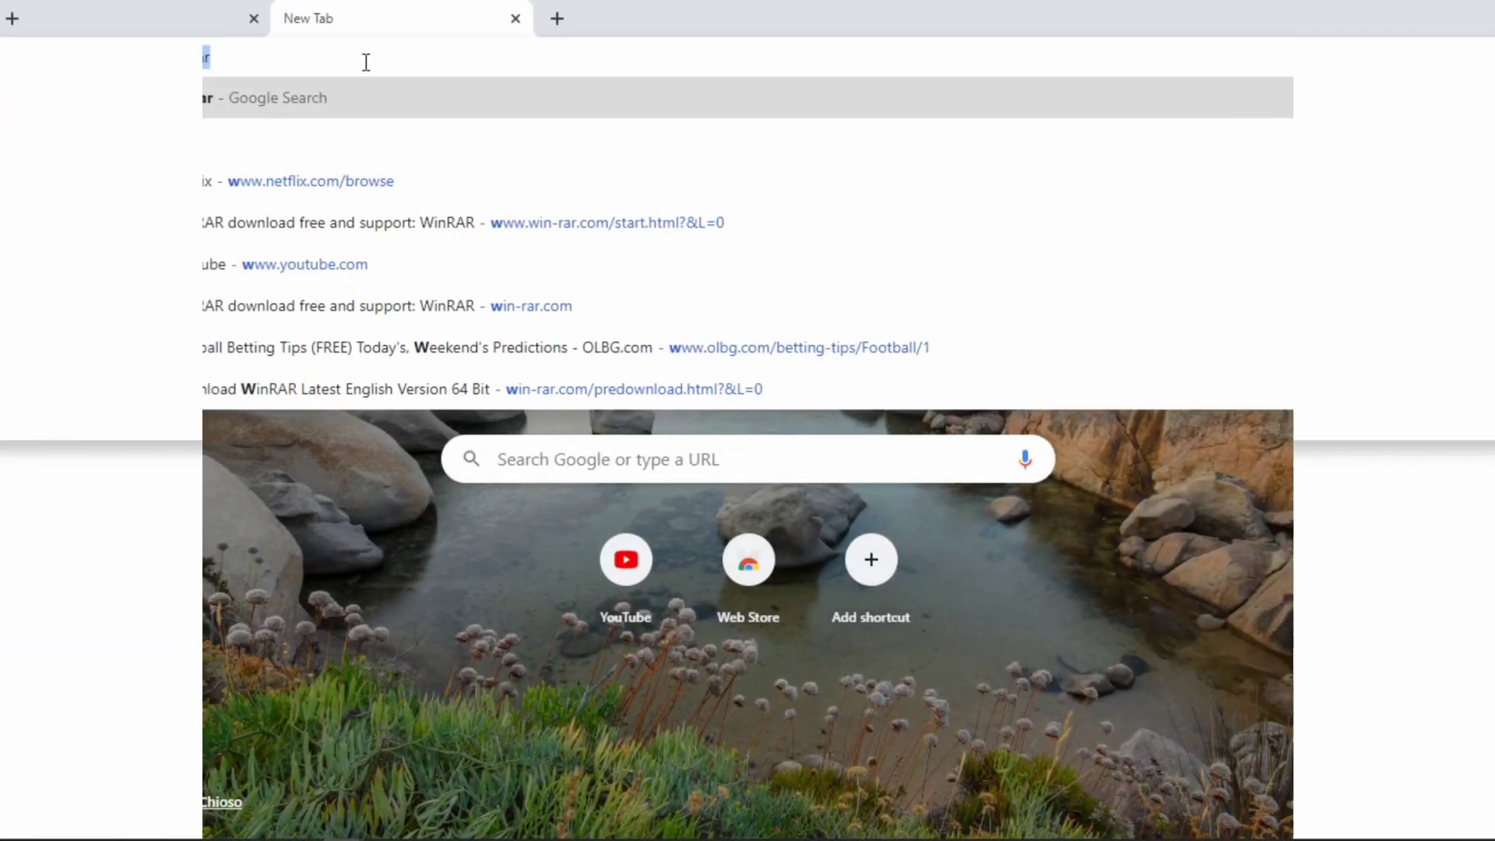
{"action": "type", "text": "inrar"}
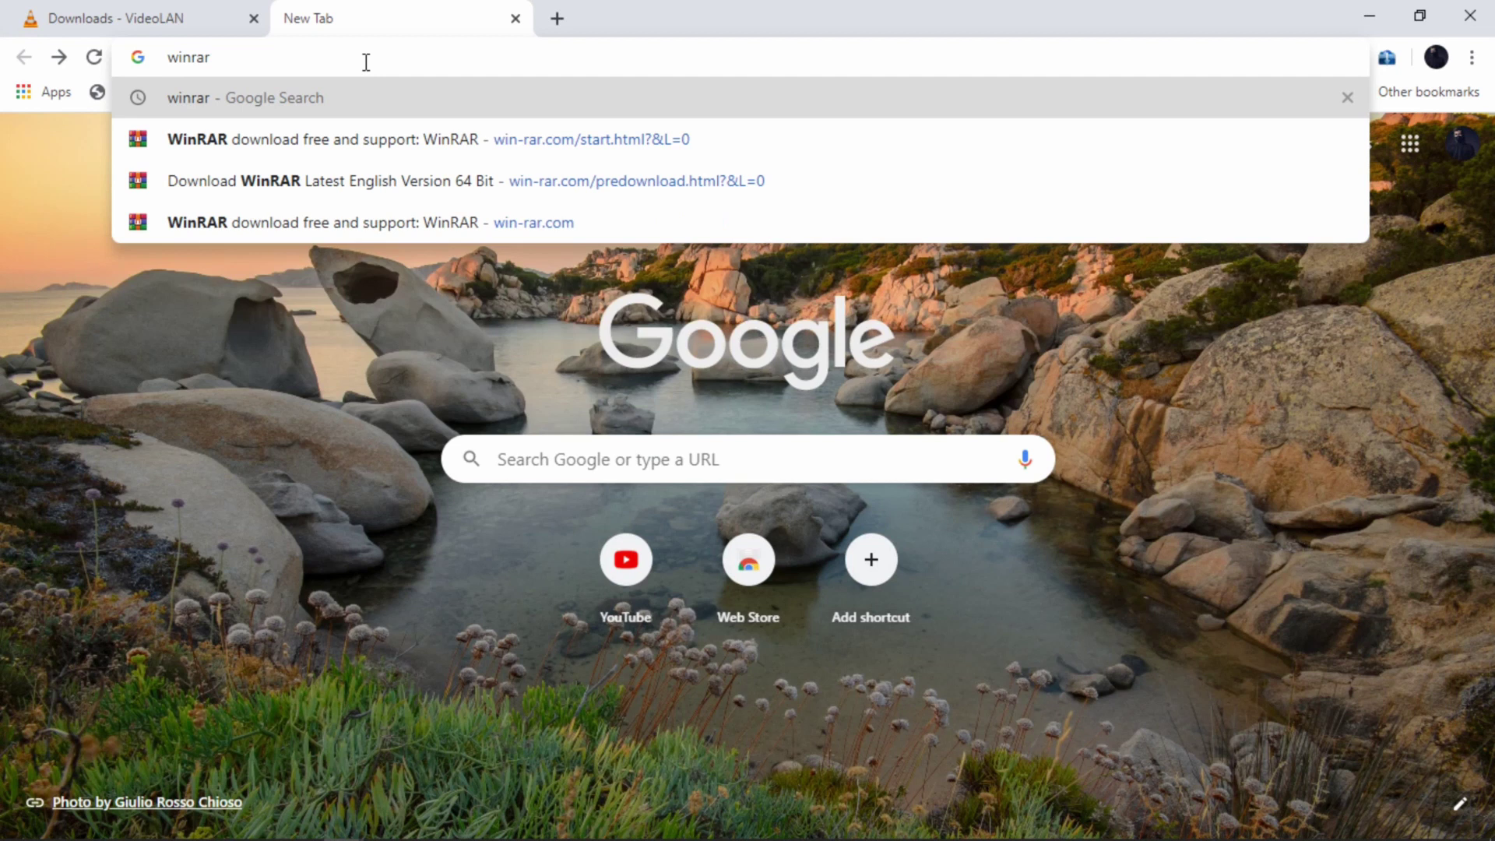
{"action": "key", "text": "Return"}
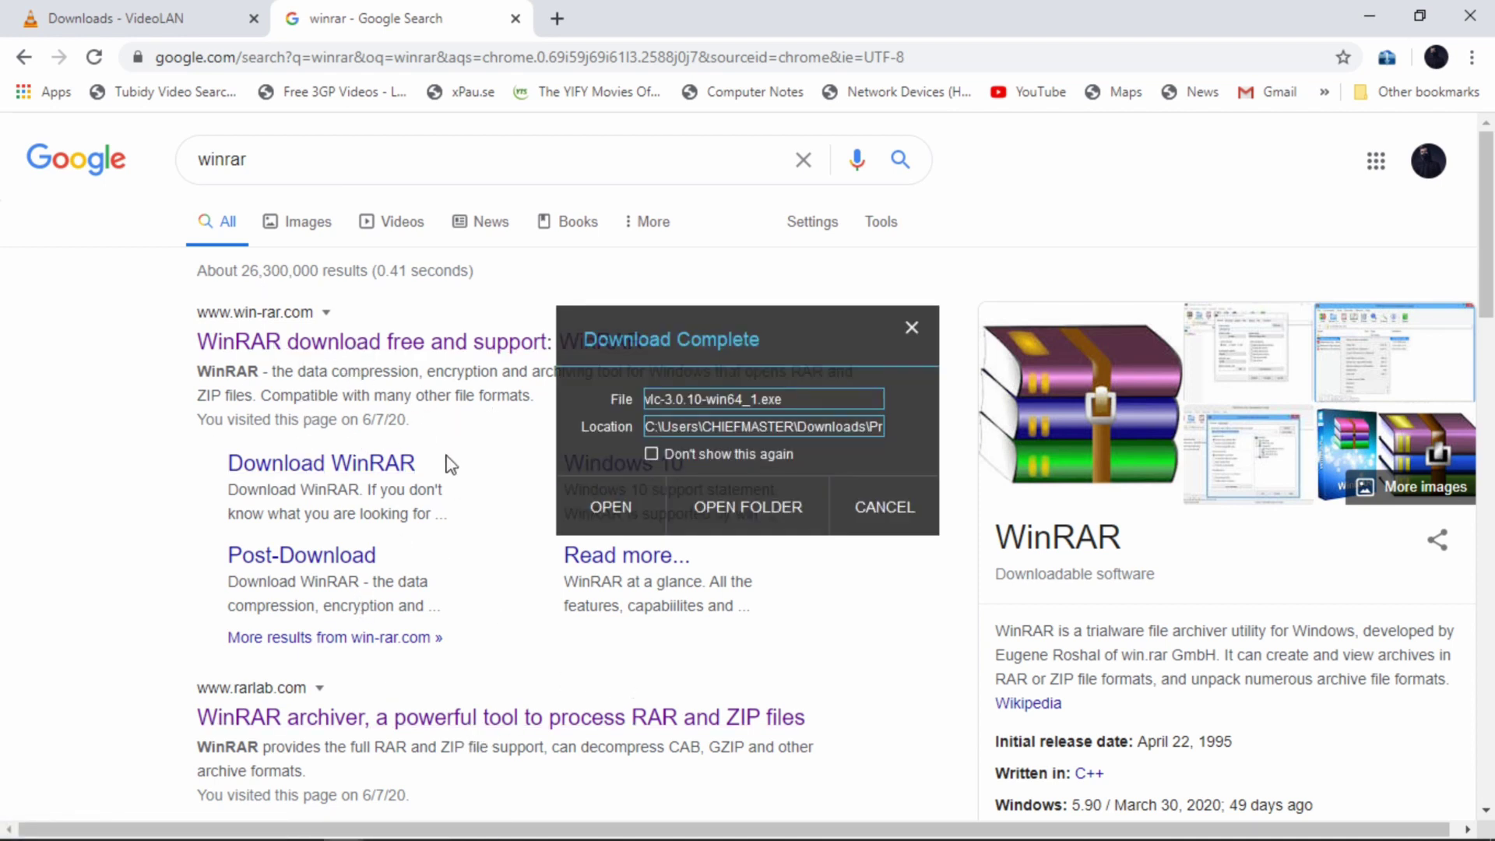
{"action": "left_click", "coordinate": [401, 344]}
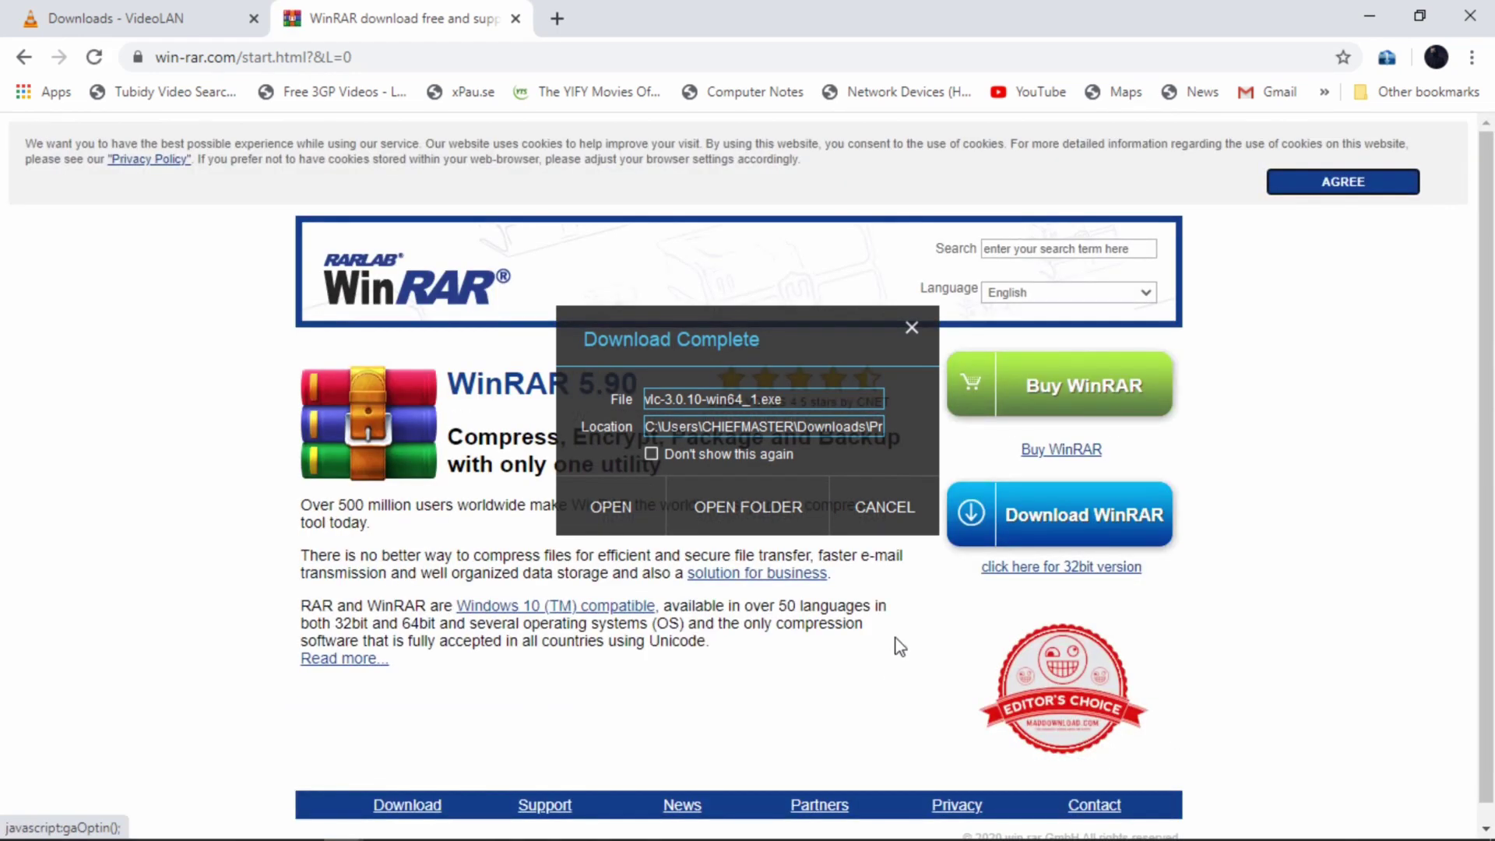
{"action": "scroll", "coordinate": [901, 645], "scroll_direction": "down", "scroll_amount": 1}
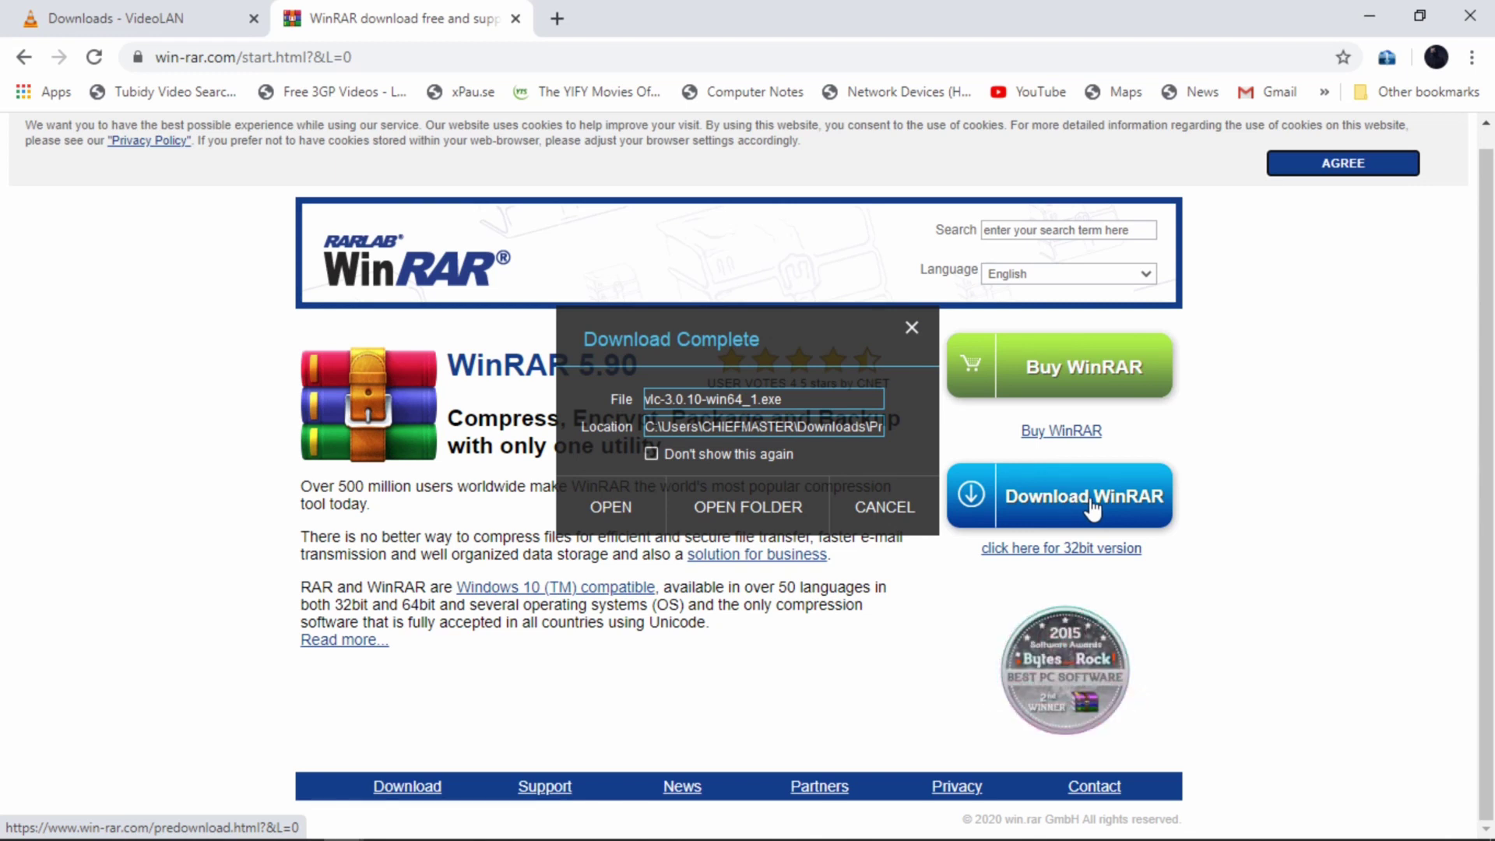
Open the folder containing the completed VLC download and view it in a maximized window.
{"action": "mouse_move", "coordinate": [55, 806]}
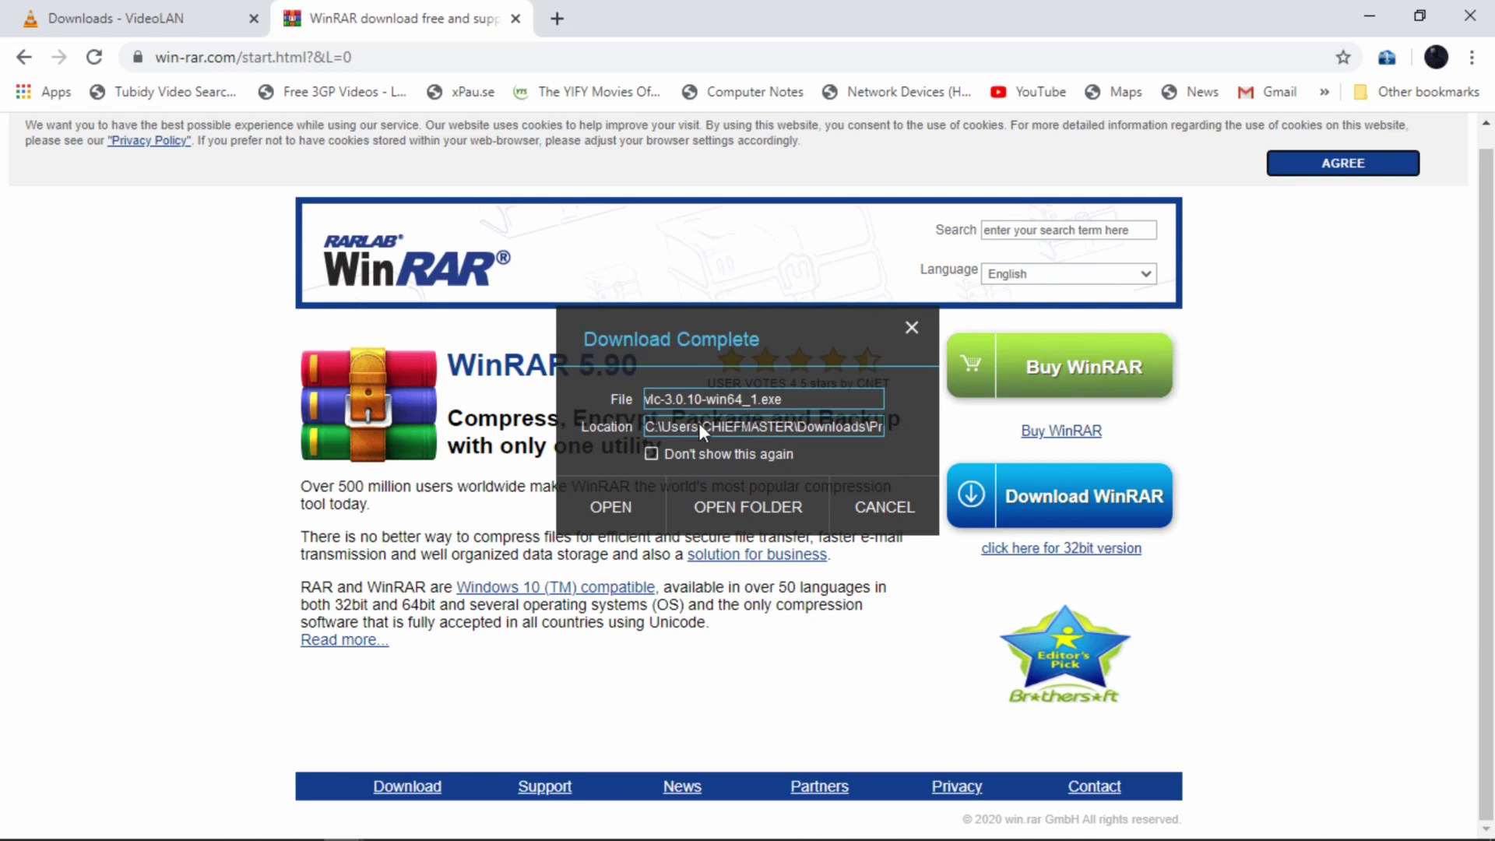
{"action": "left_click", "coordinate": [753, 507]}
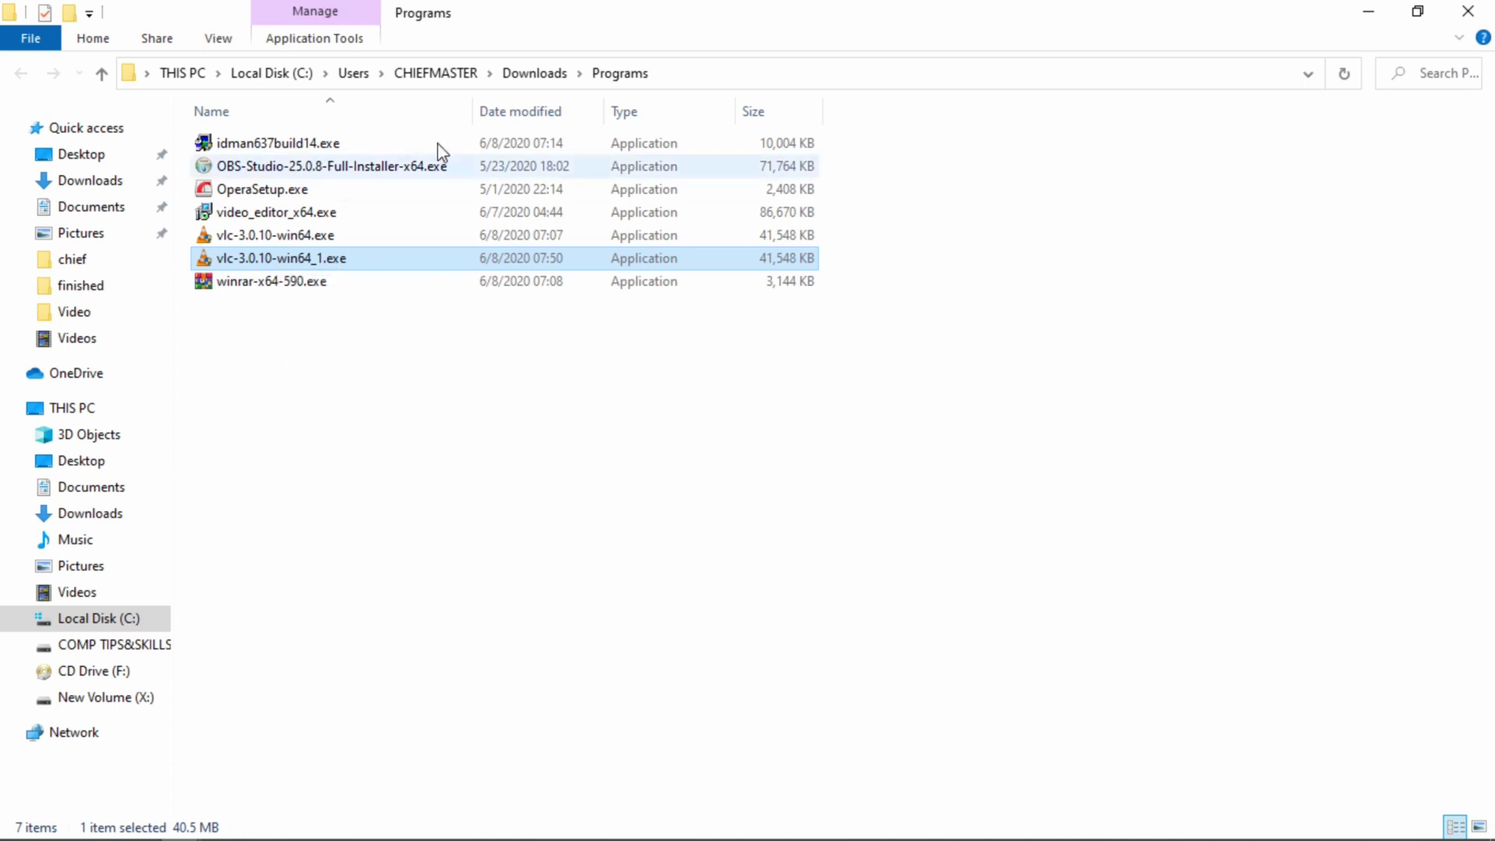
{"action": "double_click", "coordinate": [580, 29]}
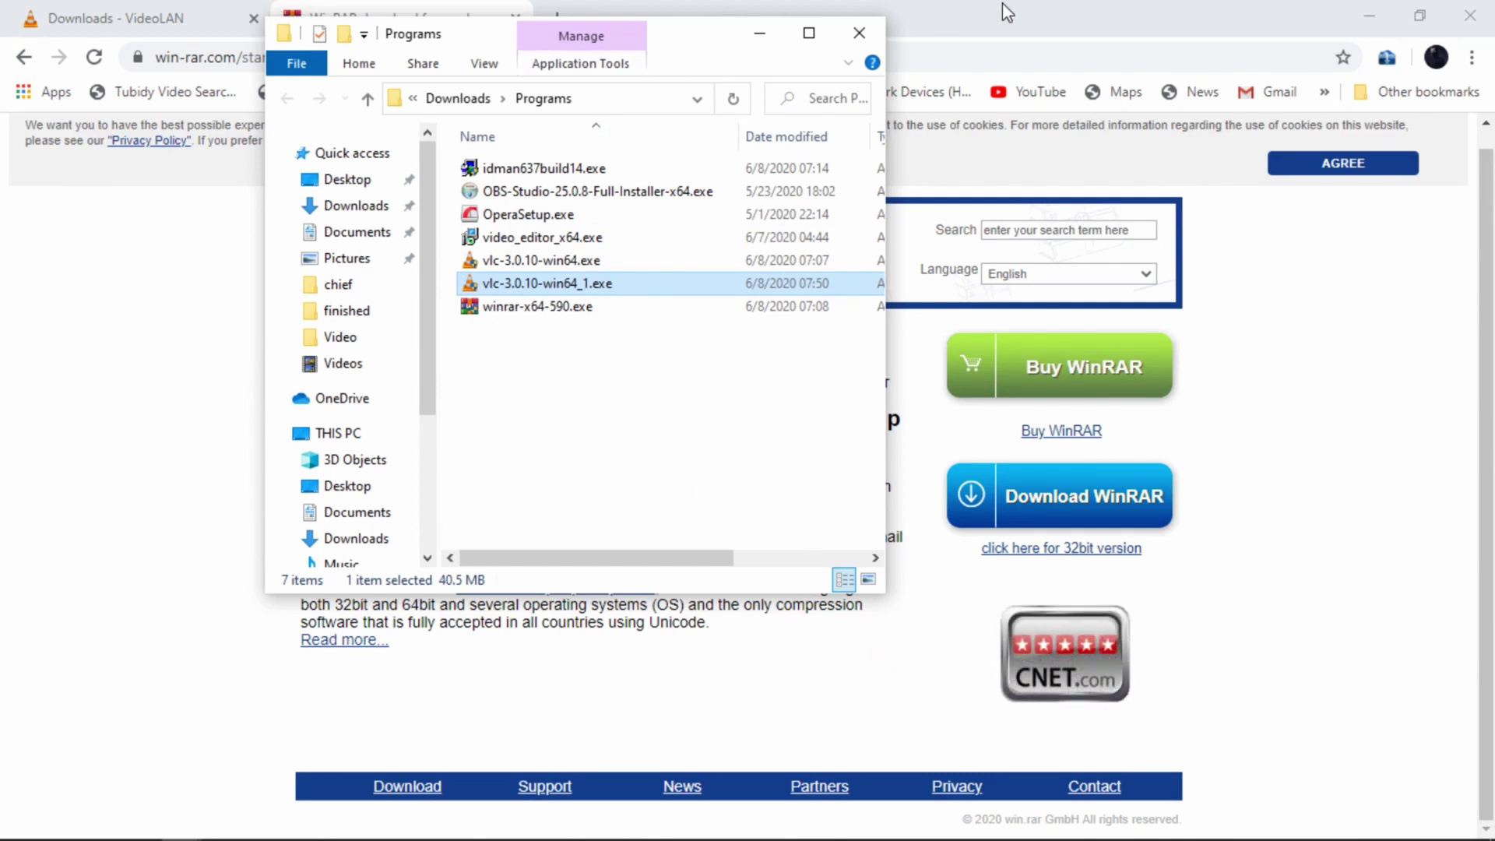
{"action": "left_click", "coordinate": [810, 32]}
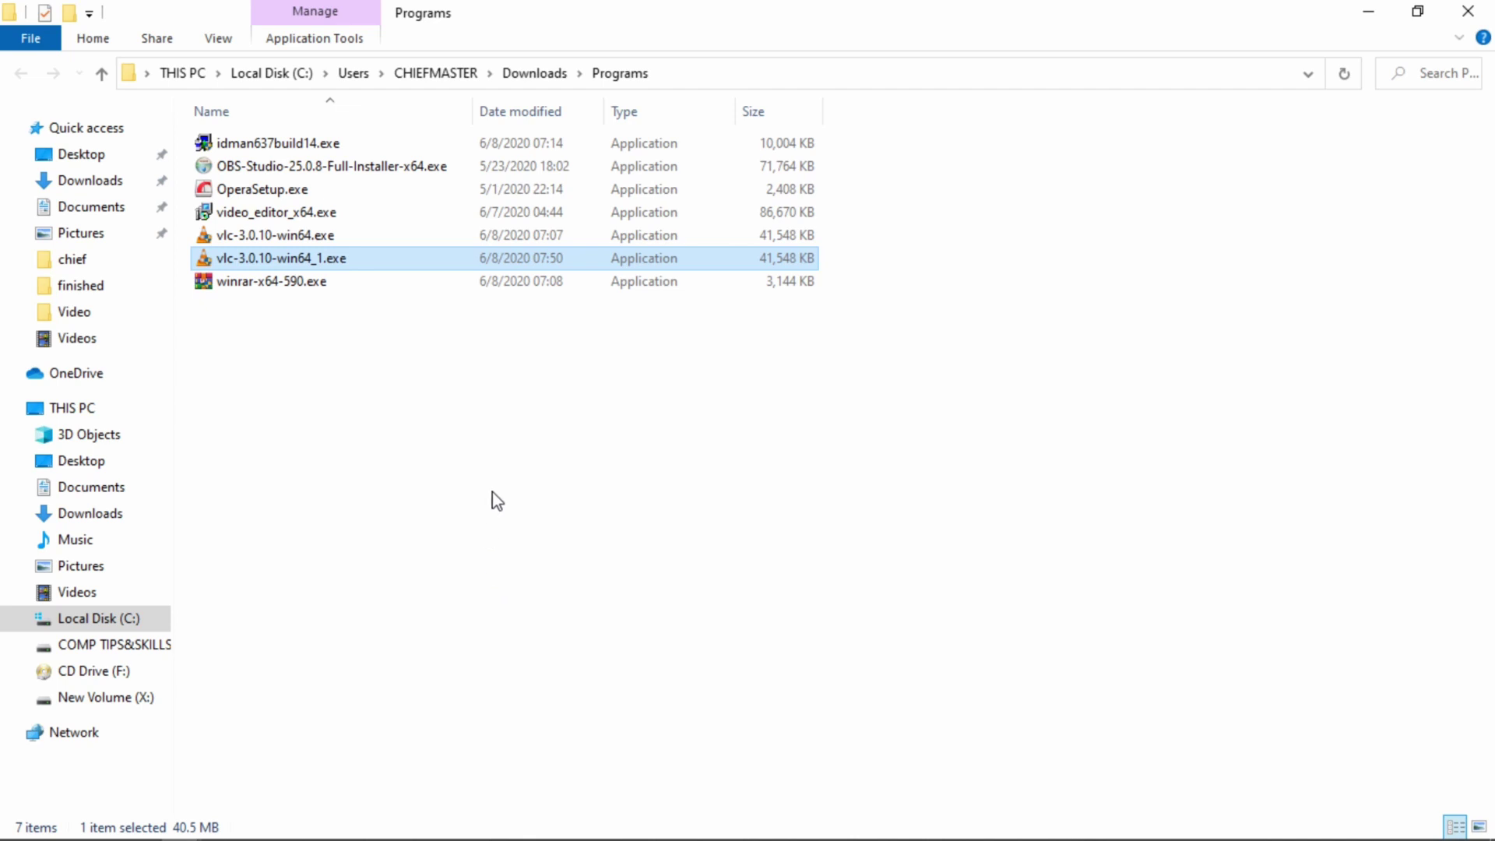
Run the vlc-3.0.10-win64_1.exe installer, browse the available languages and accept English as the installer language.
{"action": "double_click", "coordinate": [277, 260]}
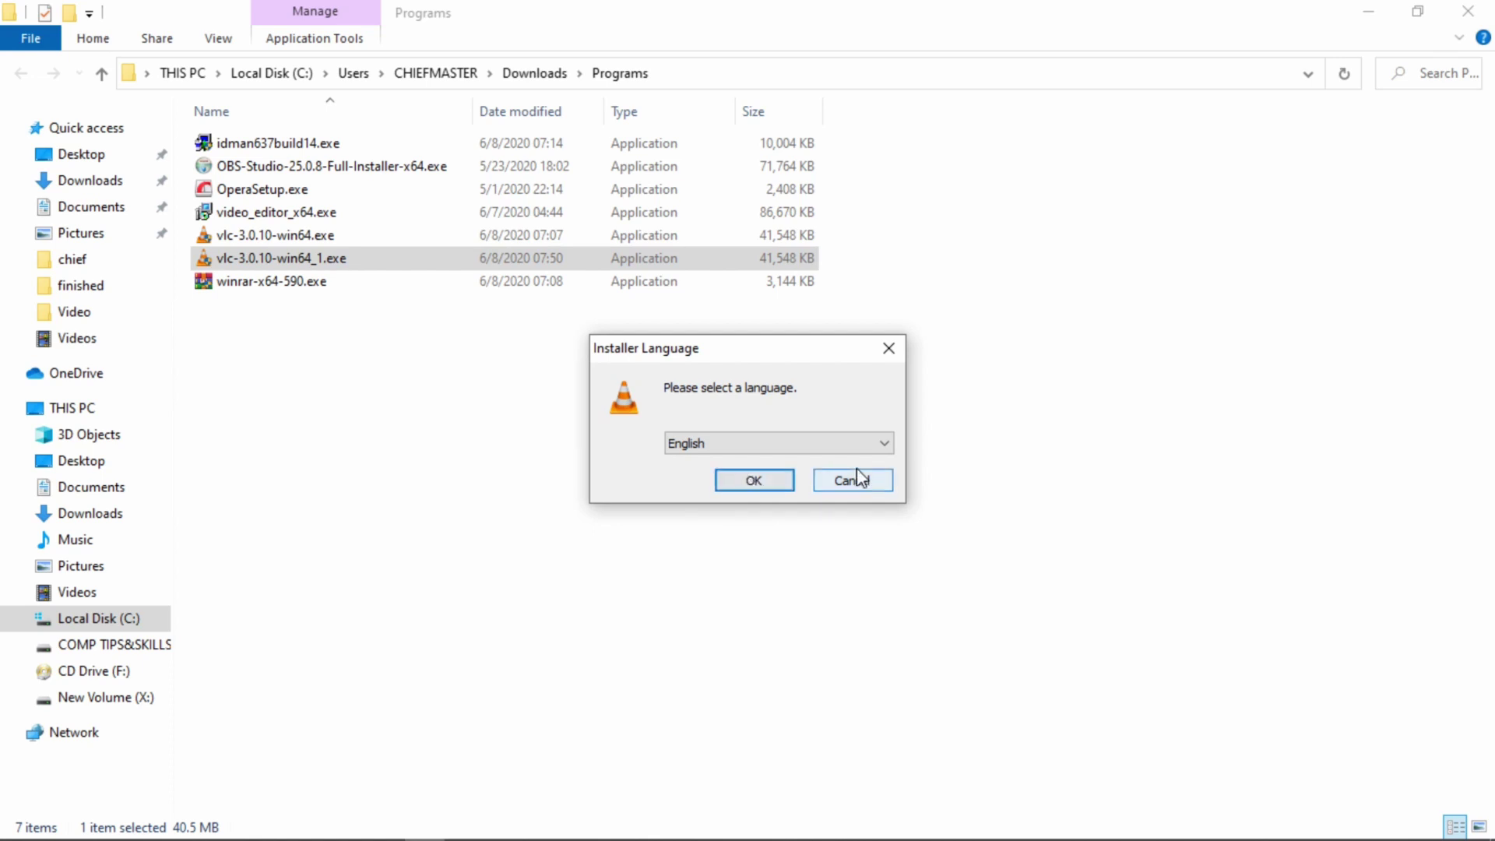
{"action": "left_click", "coordinate": [885, 445]}
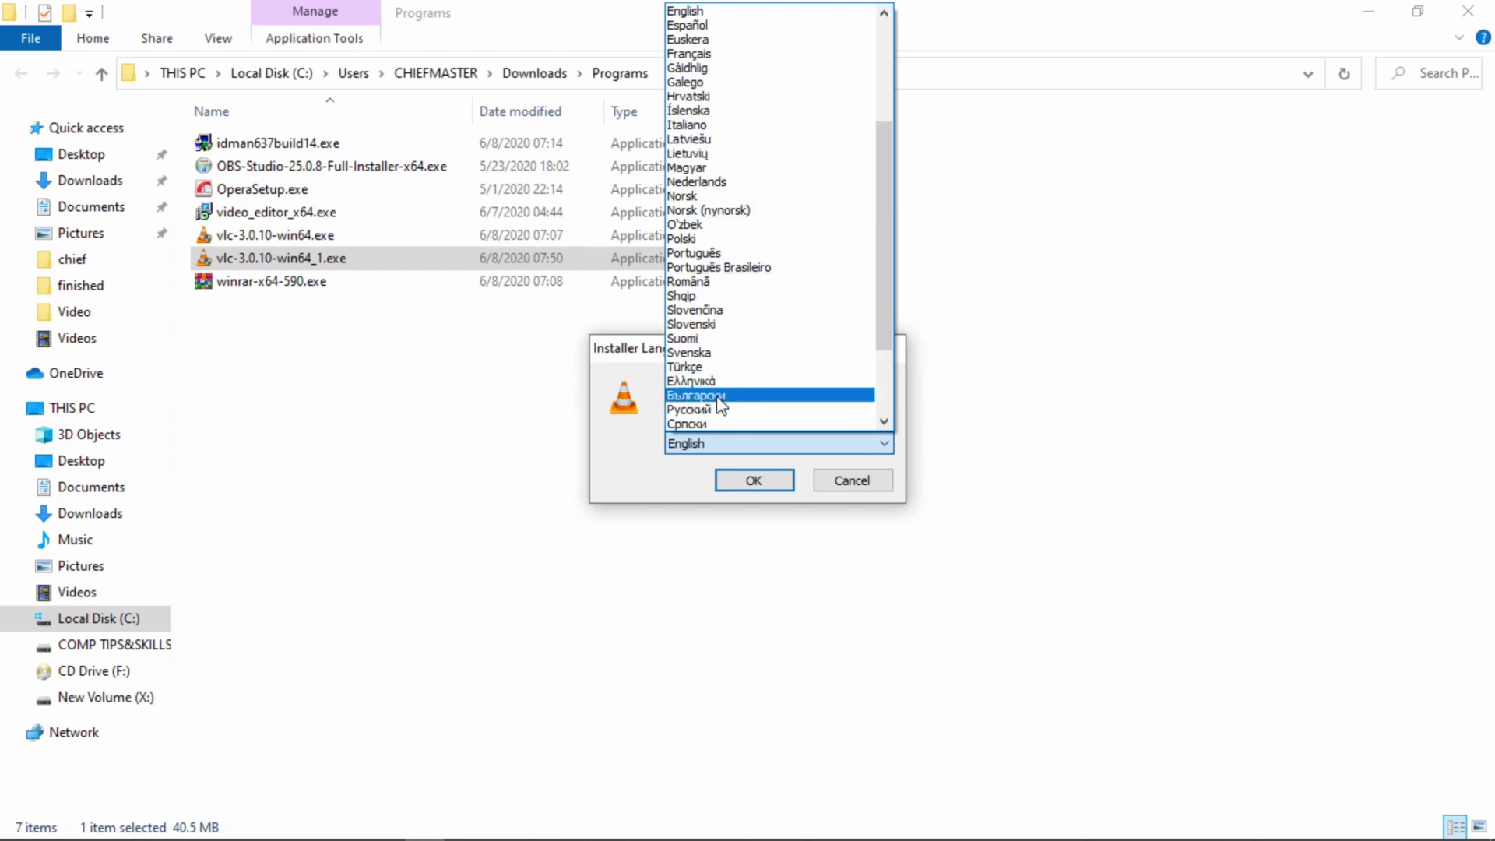
{"action": "scroll", "coordinate": [720, 401], "scroll_direction": "up", "scroll_amount": 5}
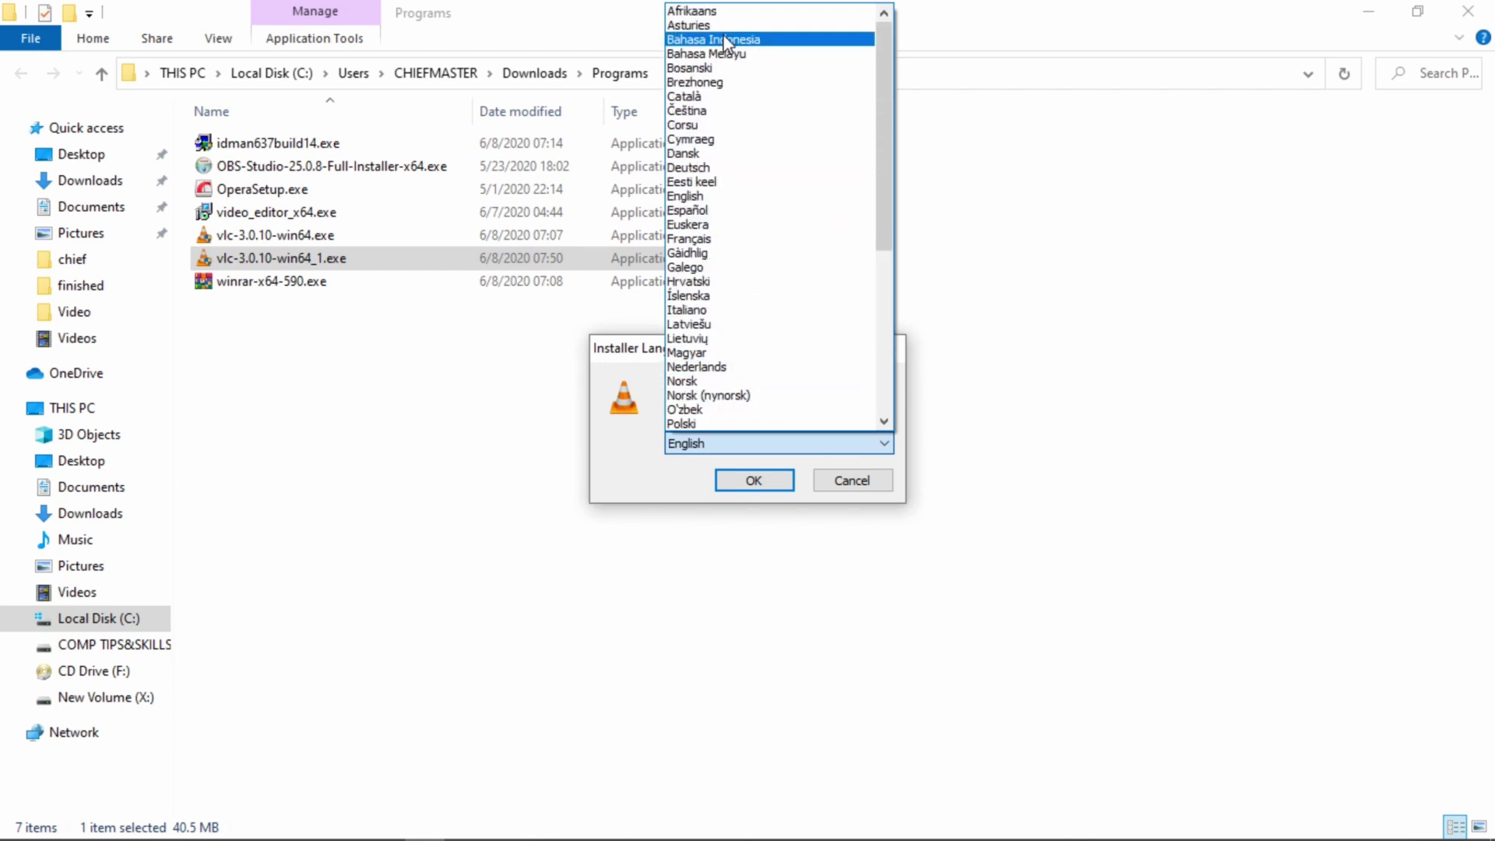
{"action": "scroll", "coordinate": [711, 74], "scroll_direction": "down", "scroll_amount": 3}
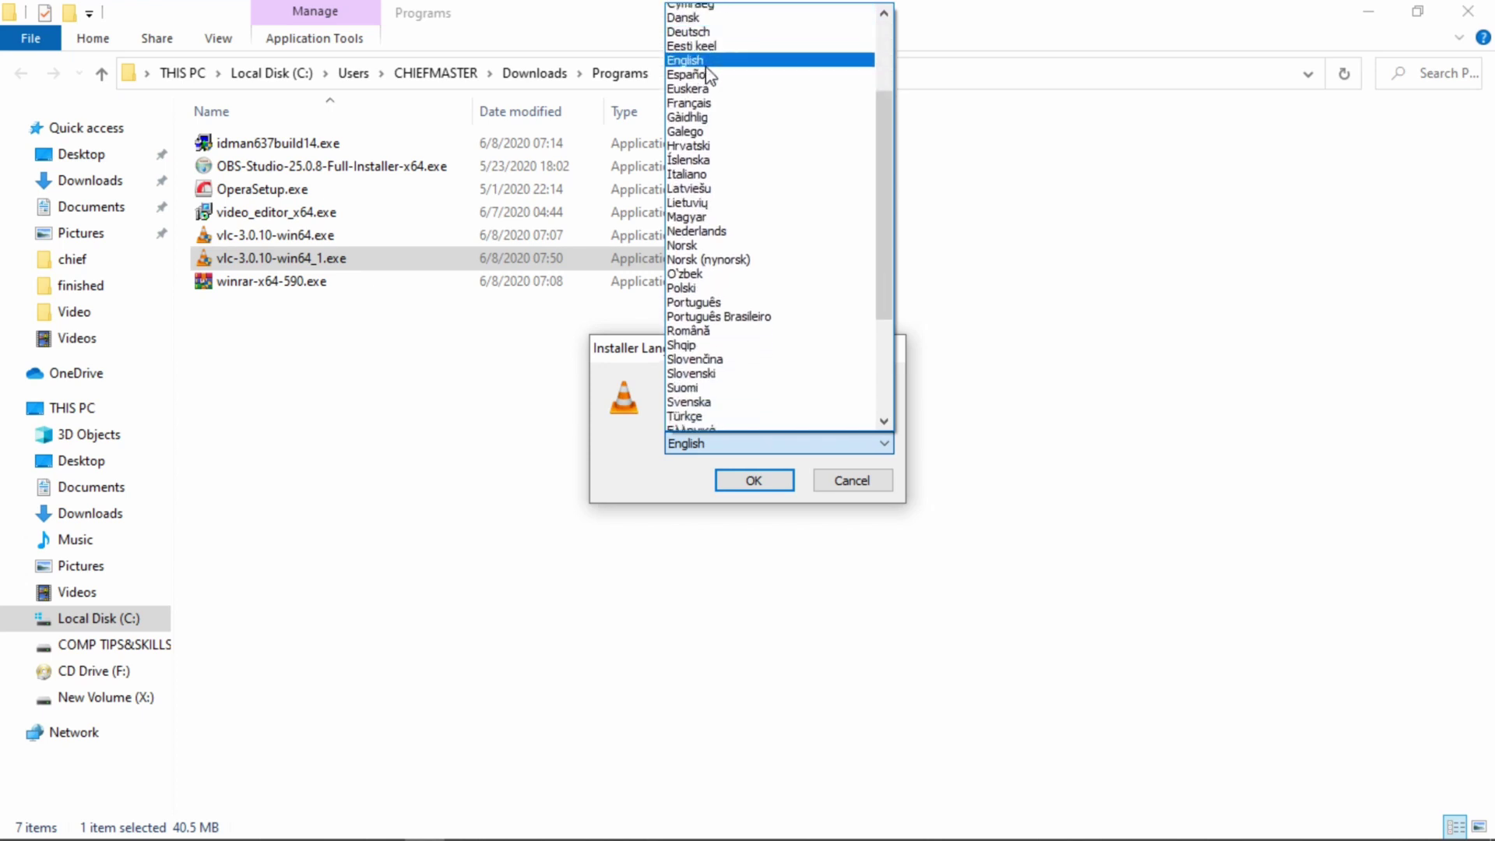
{"action": "scroll", "coordinate": [711, 74], "scroll_direction": "down", "scroll_amount": 4}
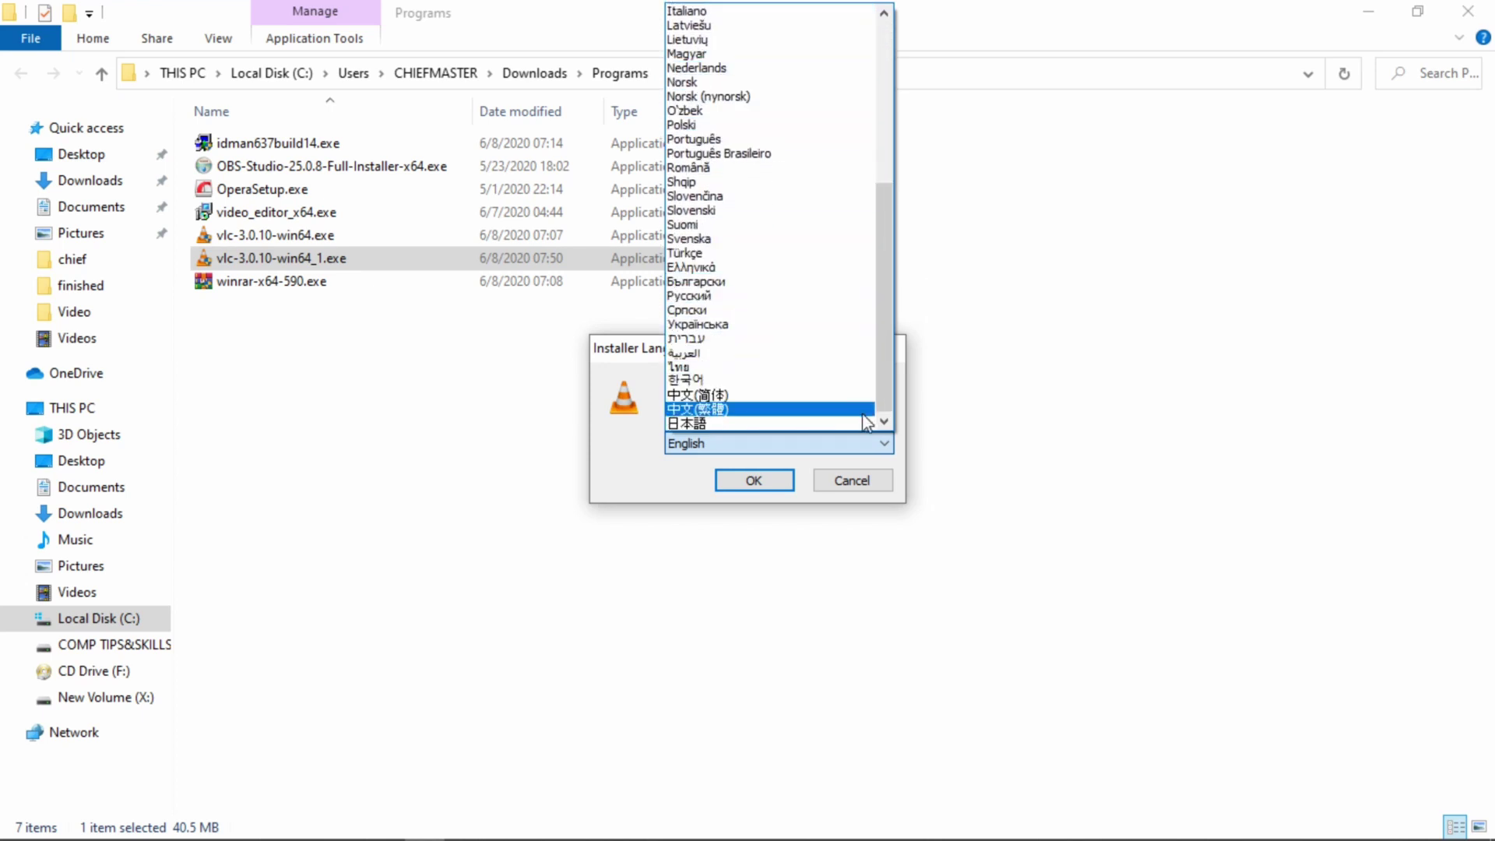
{"action": "left_click", "coordinate": [891, 450]}
{"action": "left_click", "coordinate": [788, 482]}
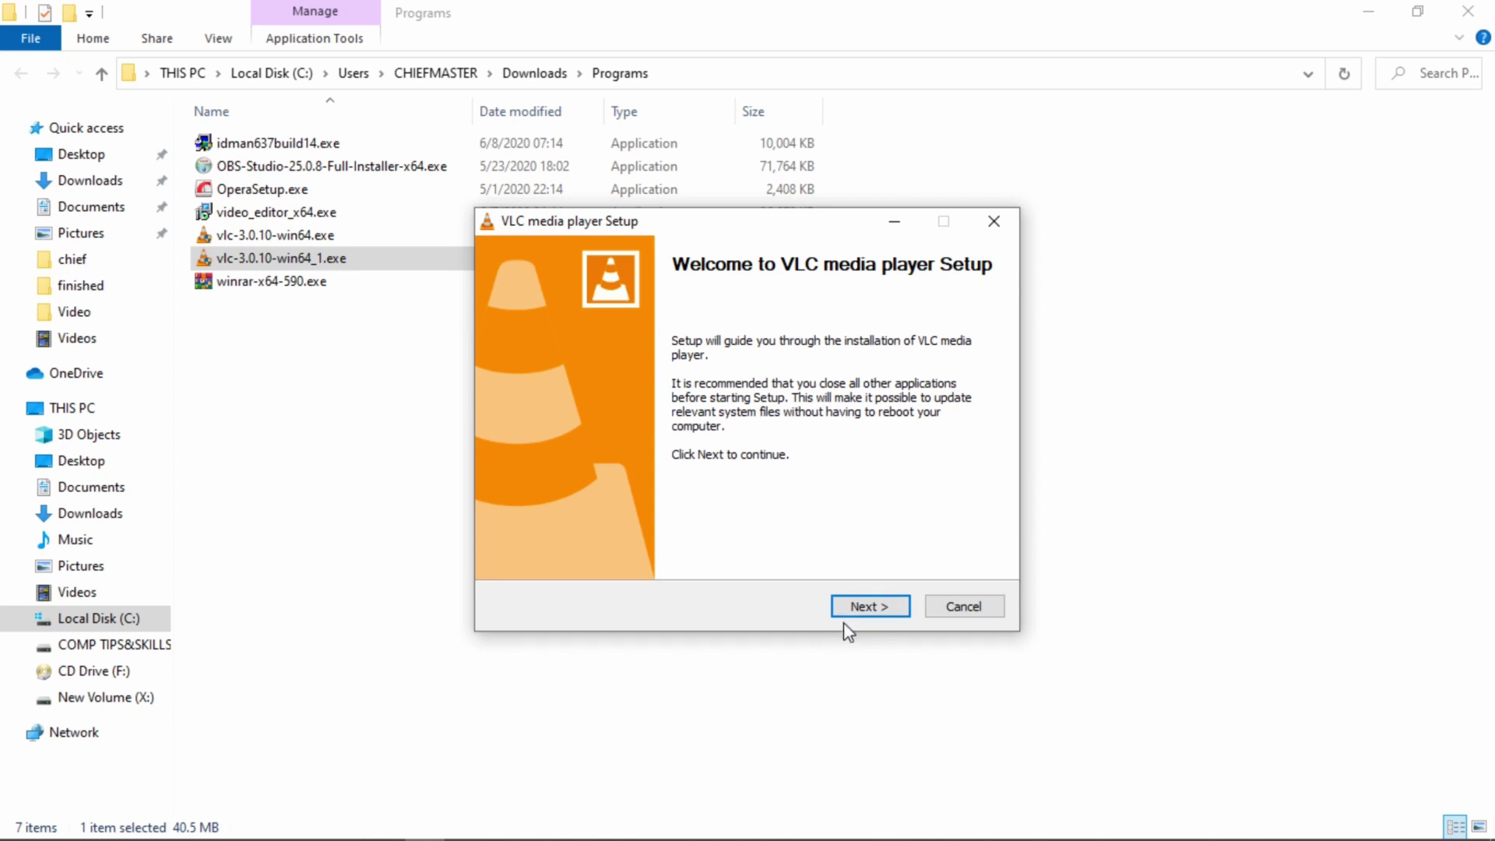
Advance VLC setup past the welcome page, license agreement and default Custom components to the install location.
{"action": "left_click", "coordinate": [865, 607]}
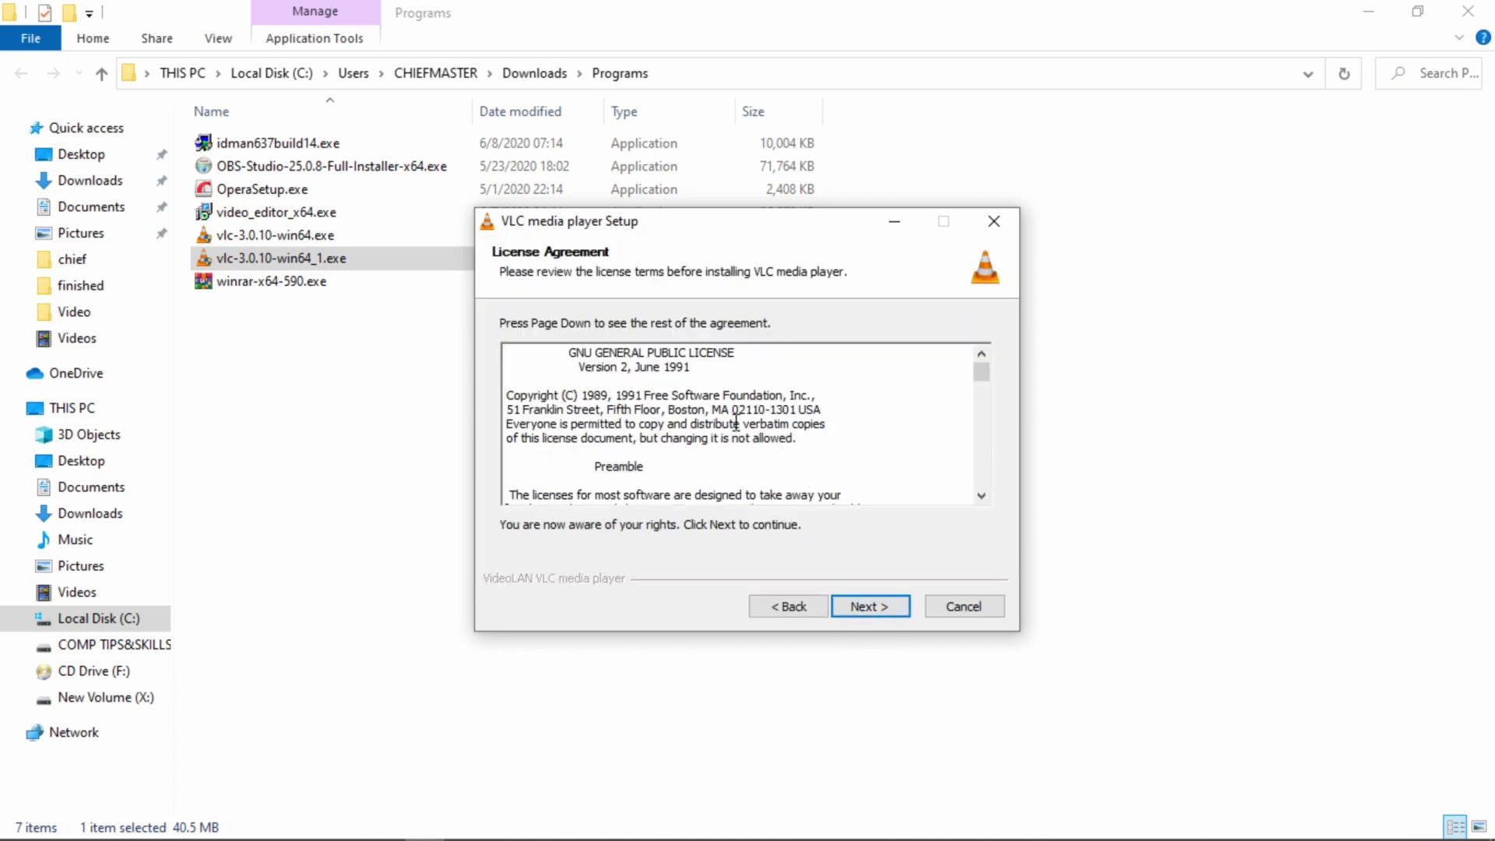
{"action": "scroll", "coordinate": [736, 425], "scroll_direction": "down", "scroll_amount": 20}
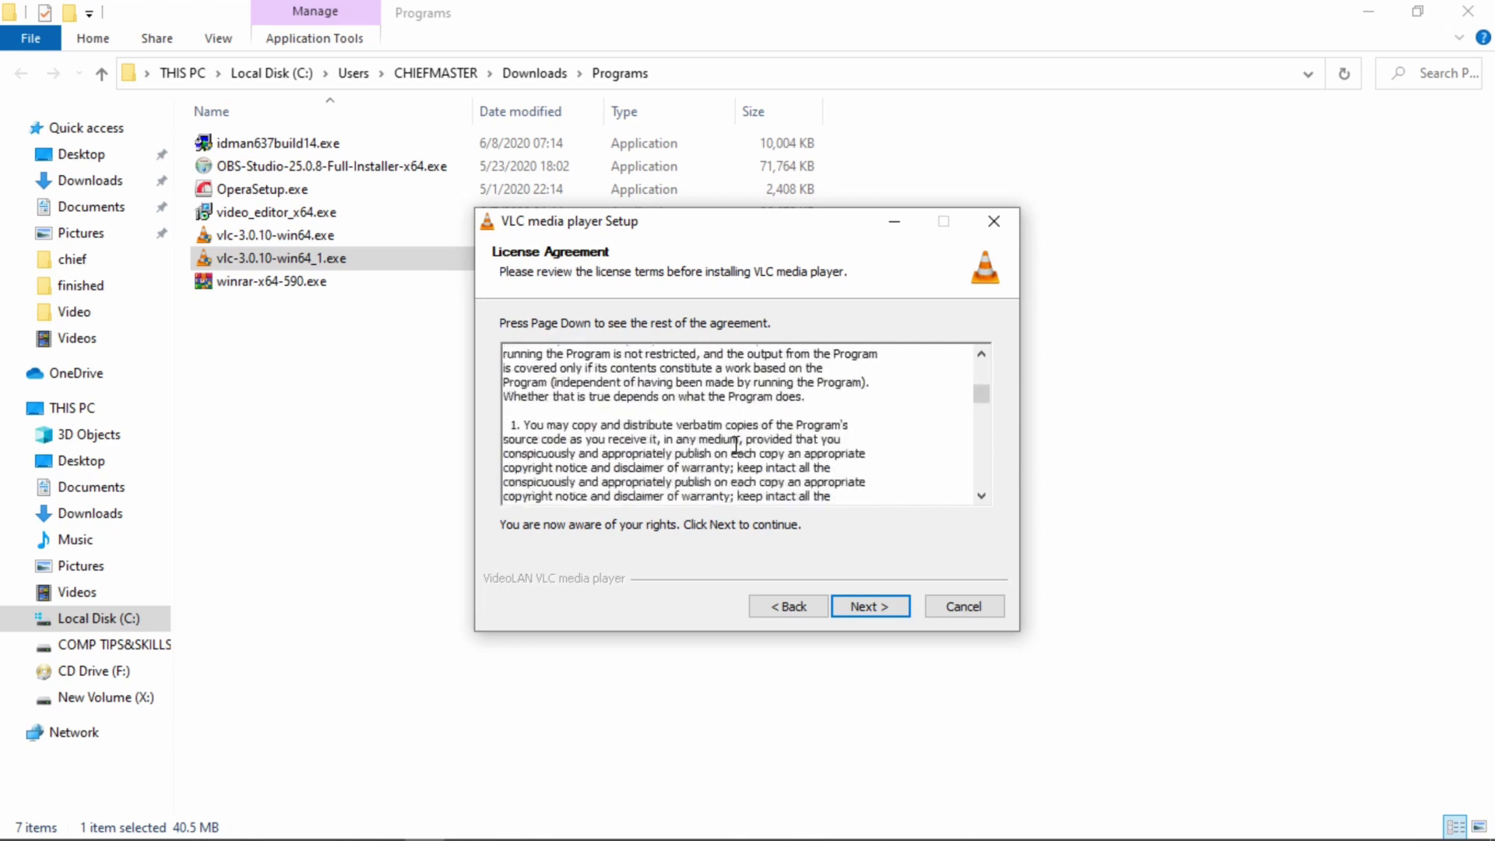
{"action": "scroll", "coordinate": [738, 453], "scroll_direction": "down", "scroll_amount": 20}
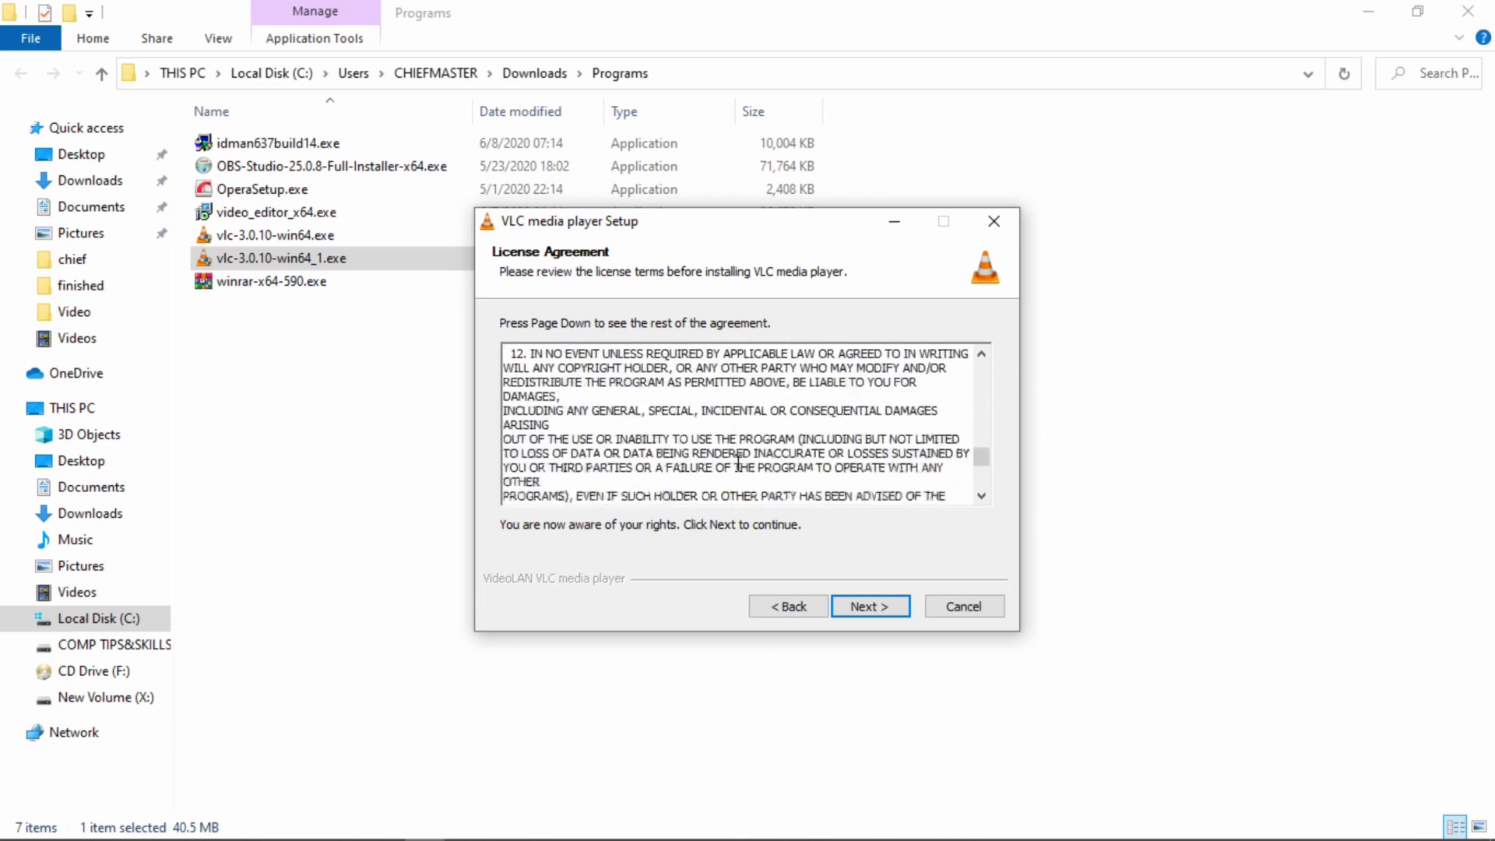
{"action": "scroll", "coordinate": [738, 456], "scroll_direction": "down", "scroll_amount": 15}
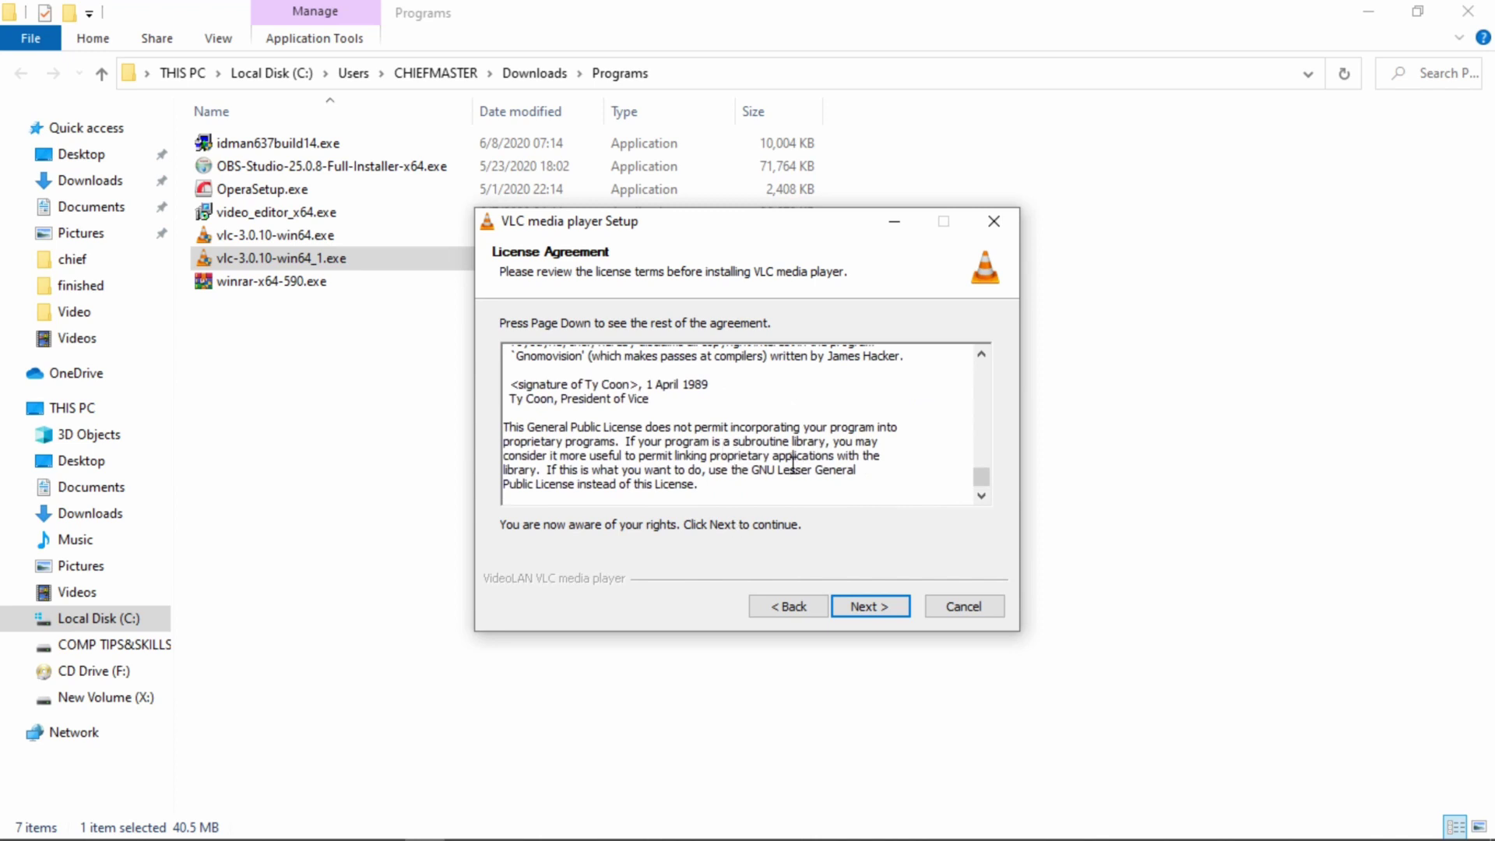
{"action": "left_click", "coordinate": [857, 609]}
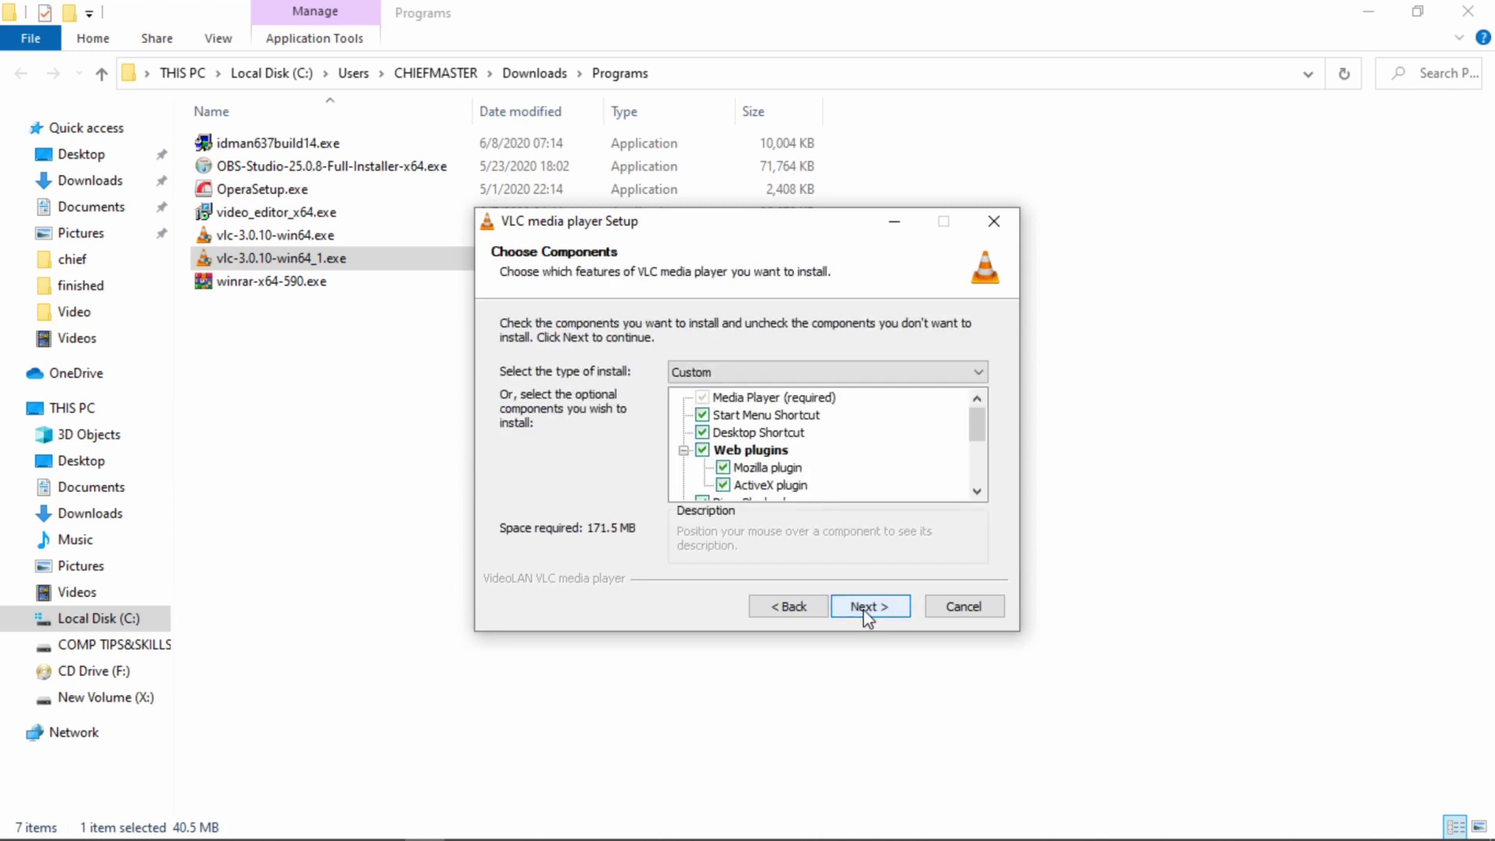
{"action": "left_click", "coordinate": [870, 613]}
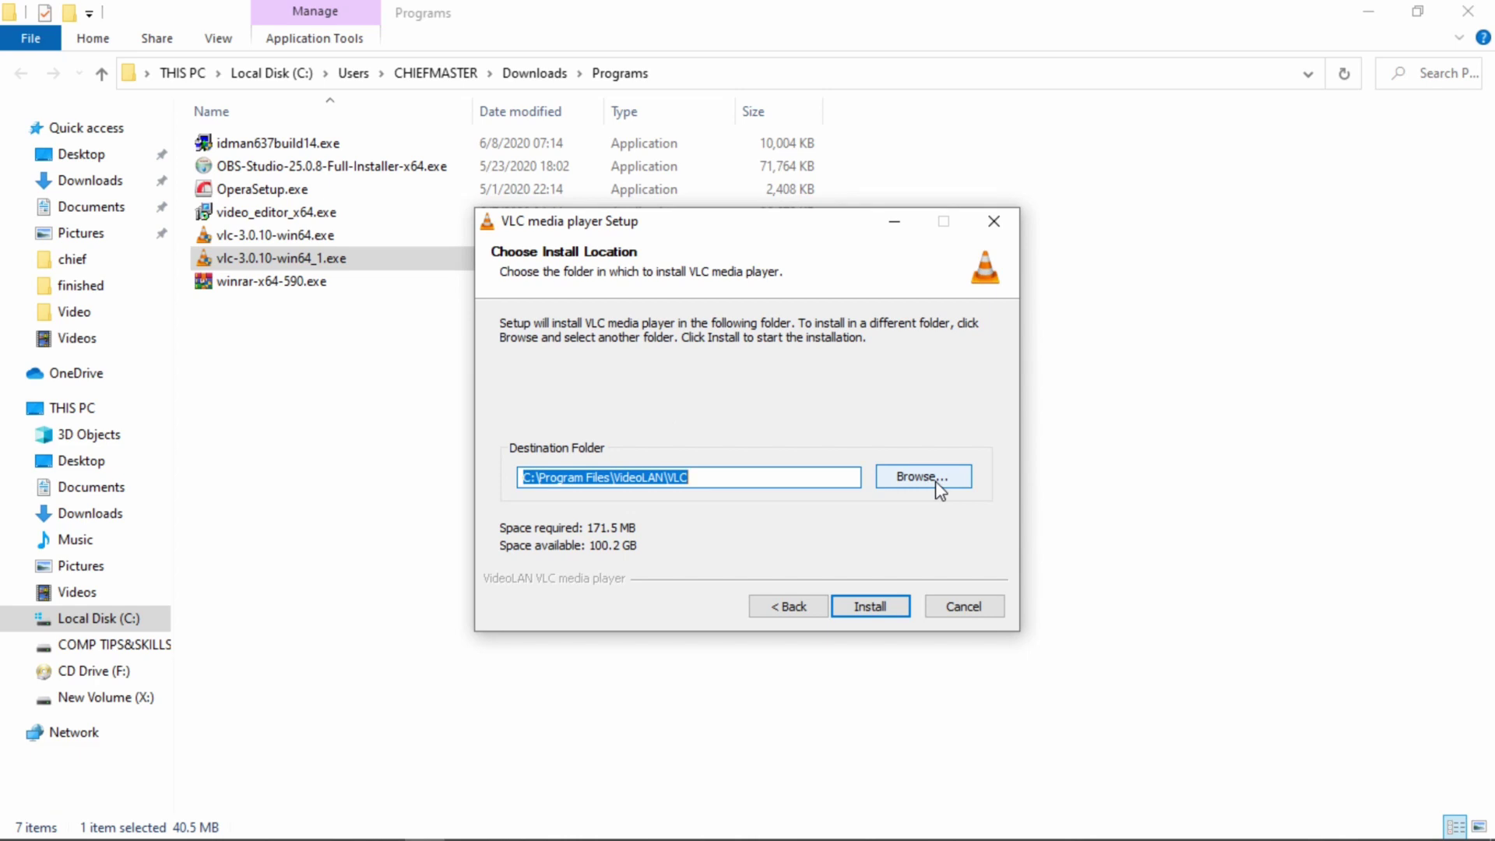
Minimize the Programs folder and browser windows and open THIS PC to view the drives.
{"action": "left_click", "coordinate": [1369, 11]}
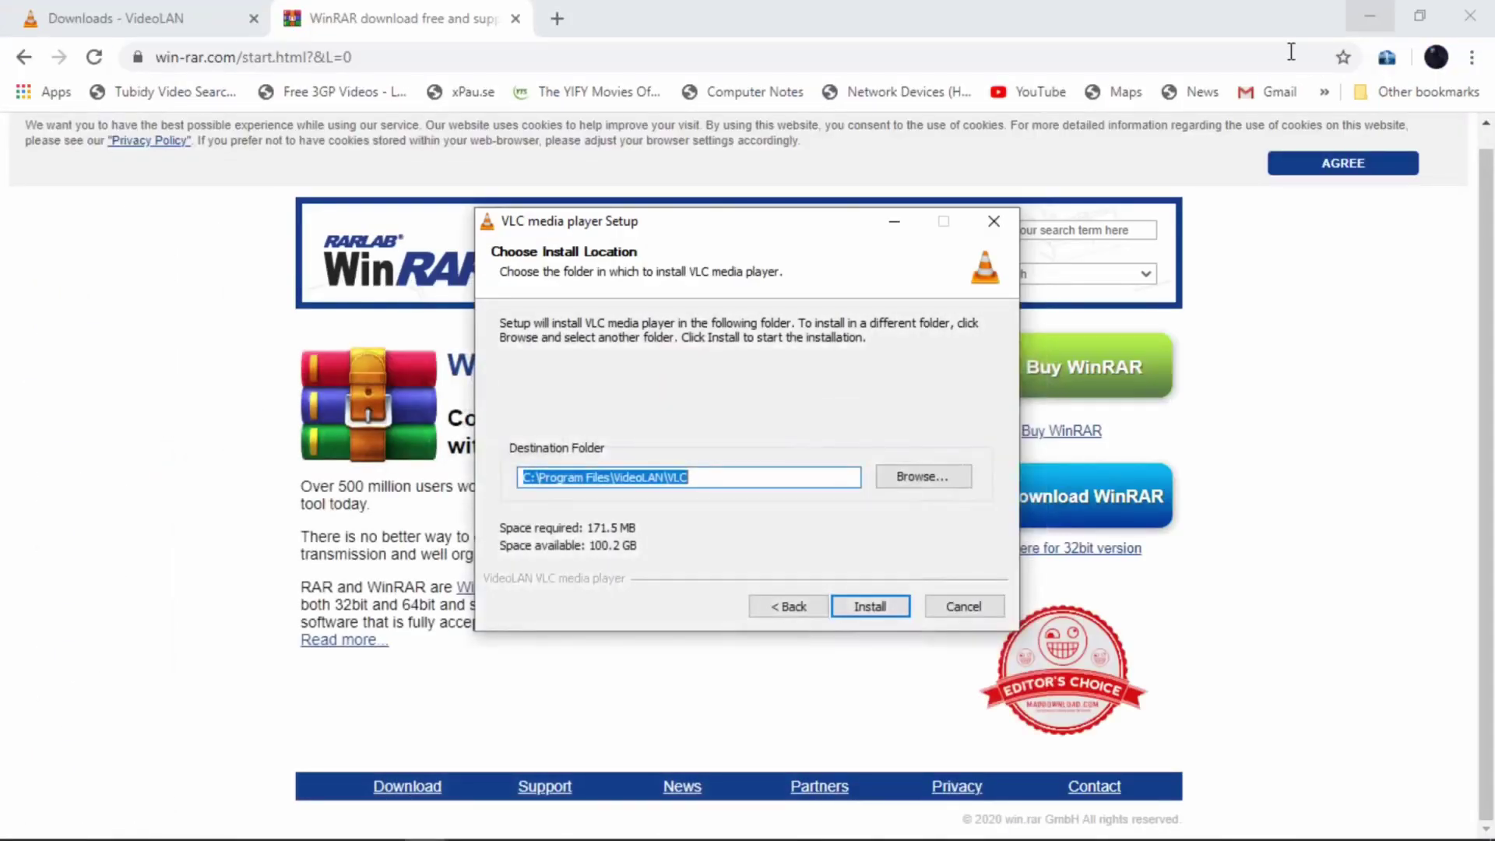
{"action": "left_click", "coordinate": [1371, 11]}
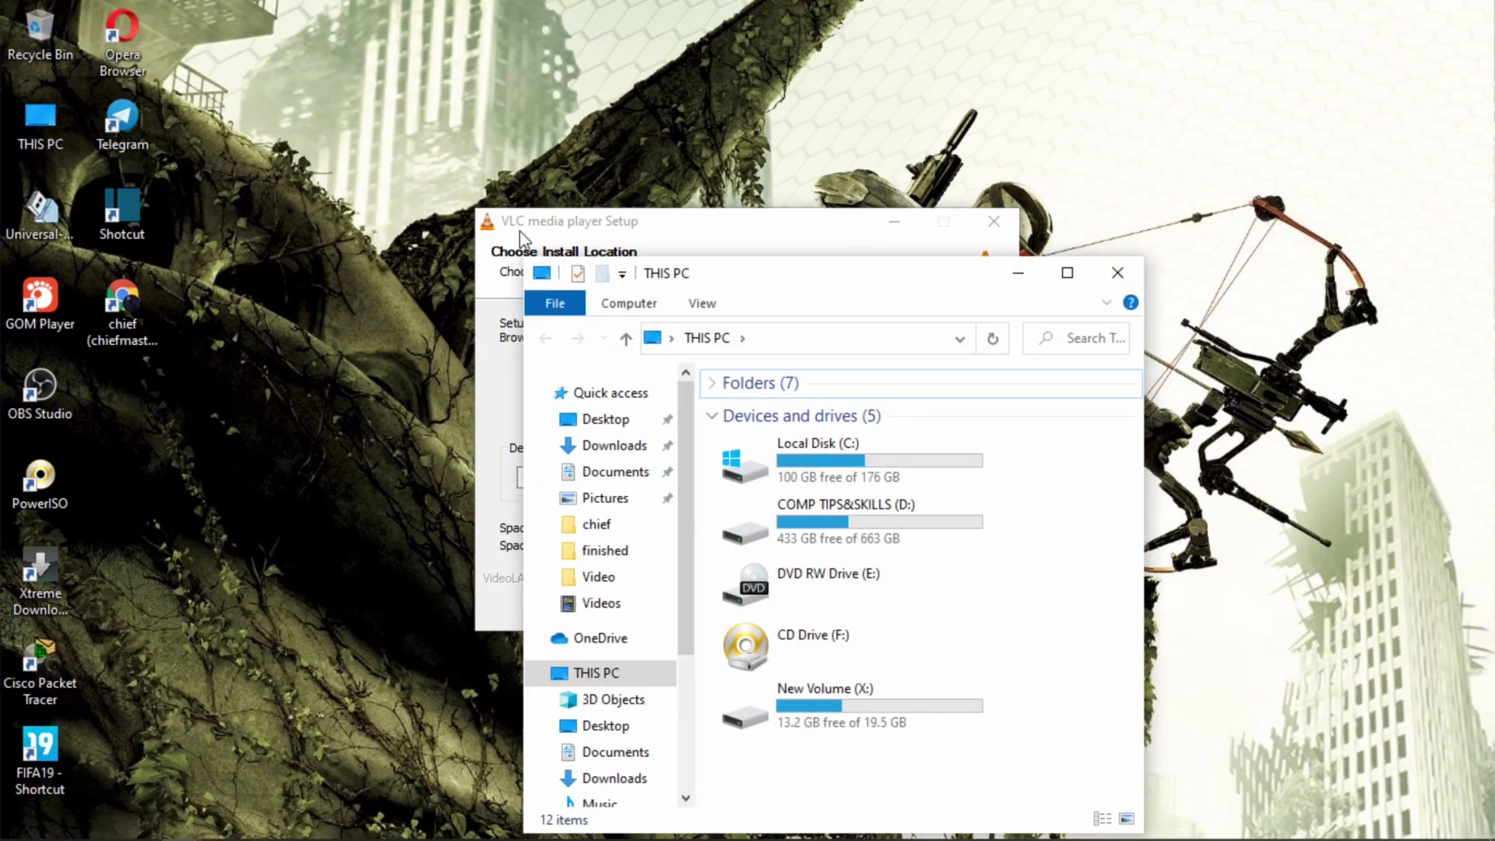
Place the THIS PC and VLC setup windows side by side and open Local Disk (C:) to examine the default install location.
{"action": "left_click_drag", "start_coordinate": [823, 294], "coordinate": [594, 216]}
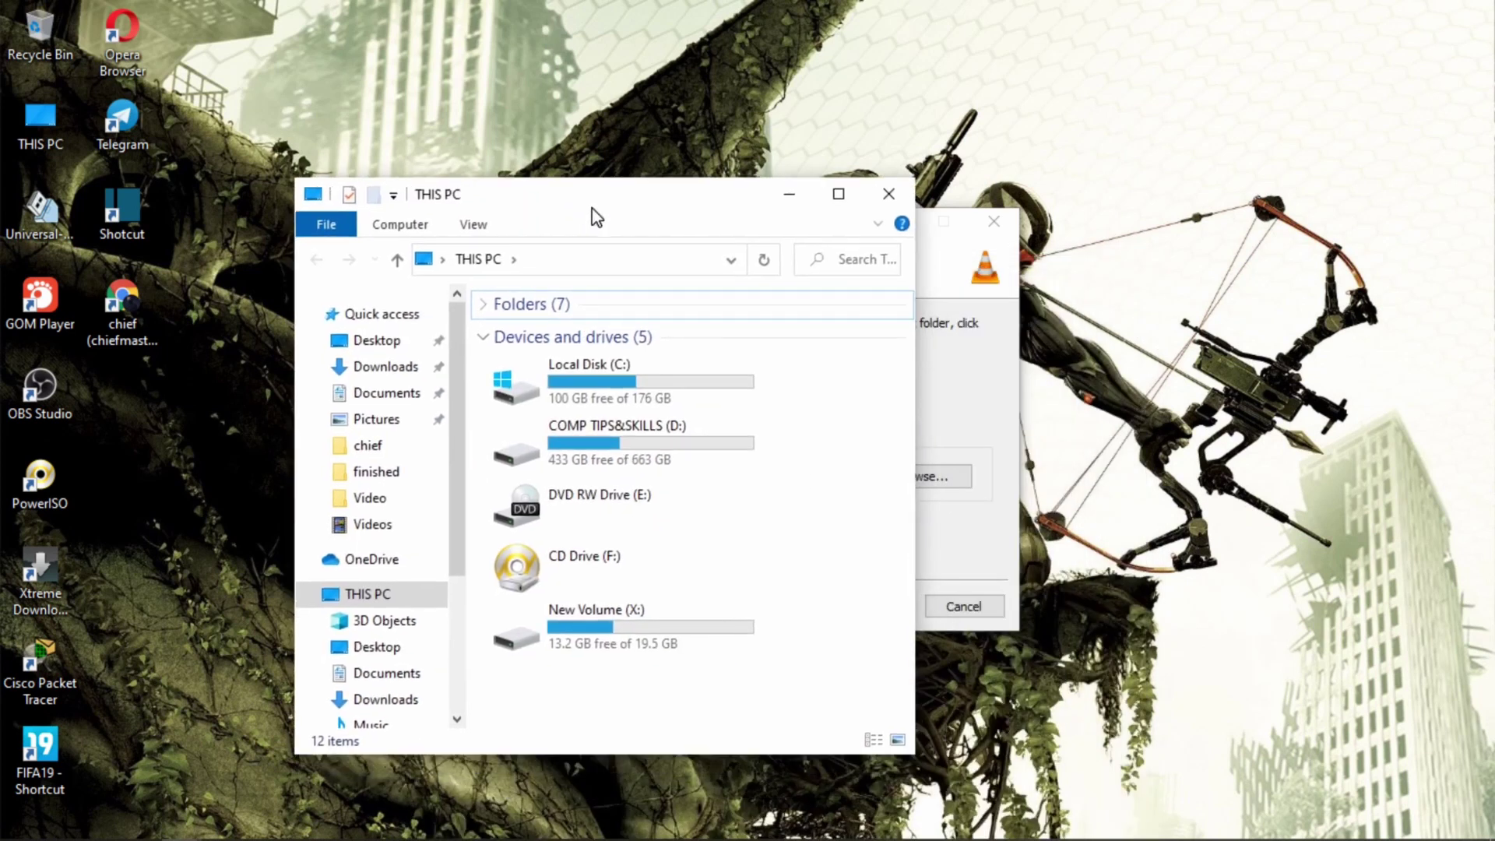
{"action": "left_click", "coordinate": [945, 254]}
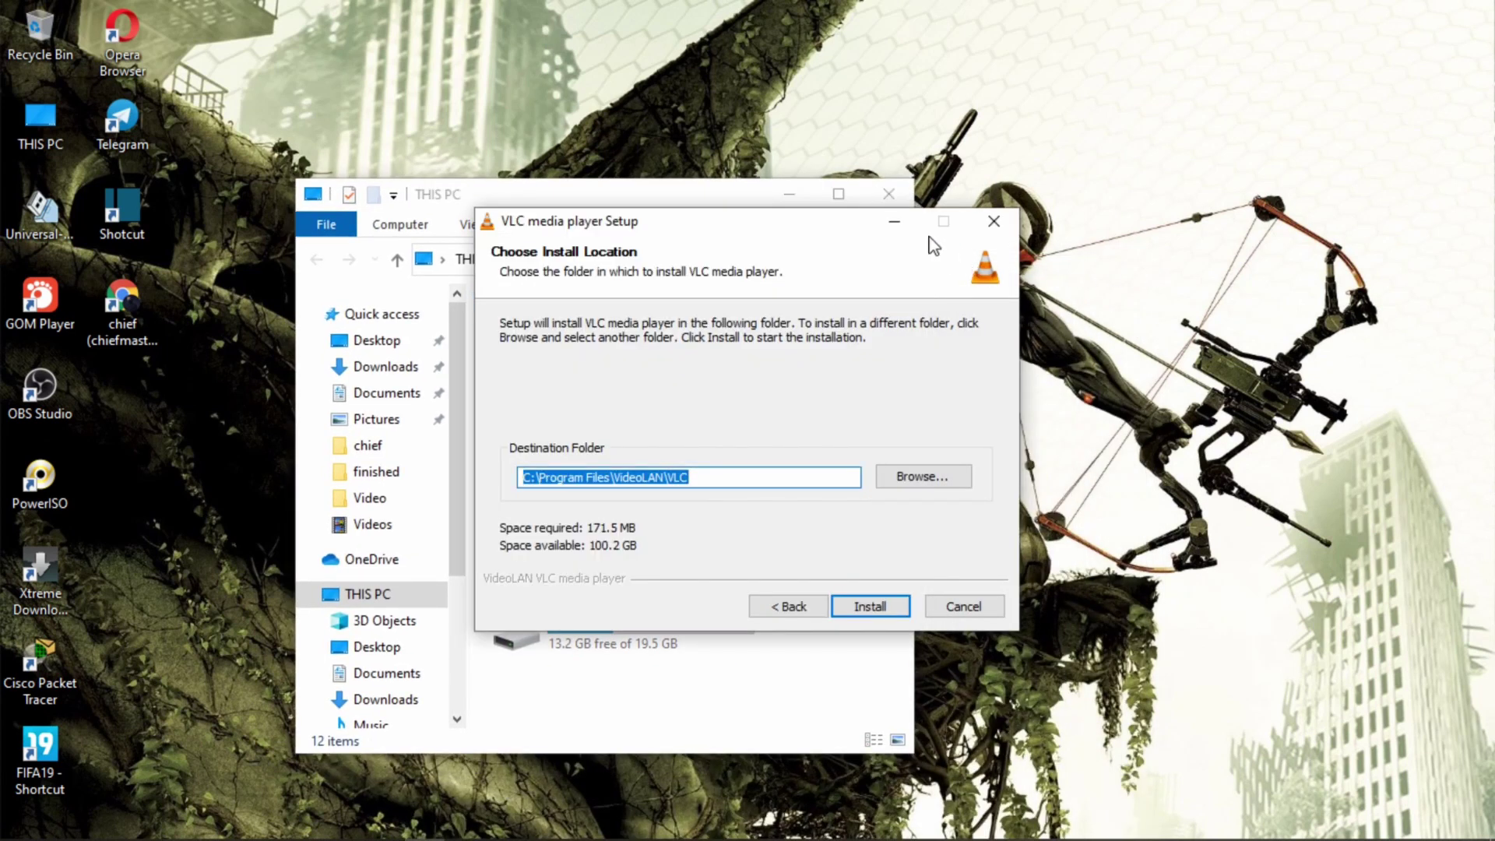
{"action": "left_click", "coordinate": [569, 176]}
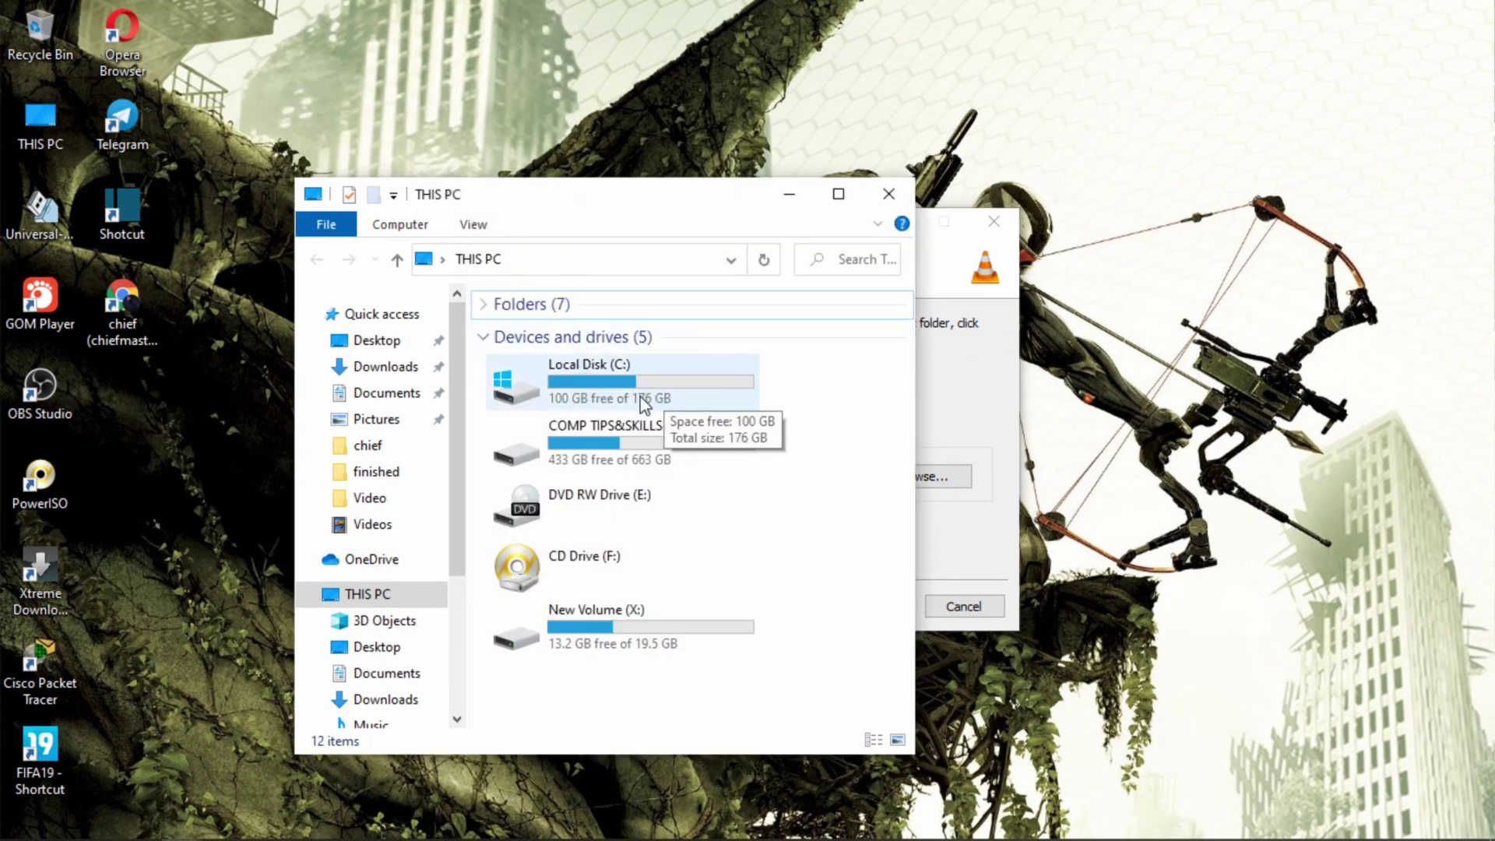
{"action": "left_click", "coordinate": [986, 408]}
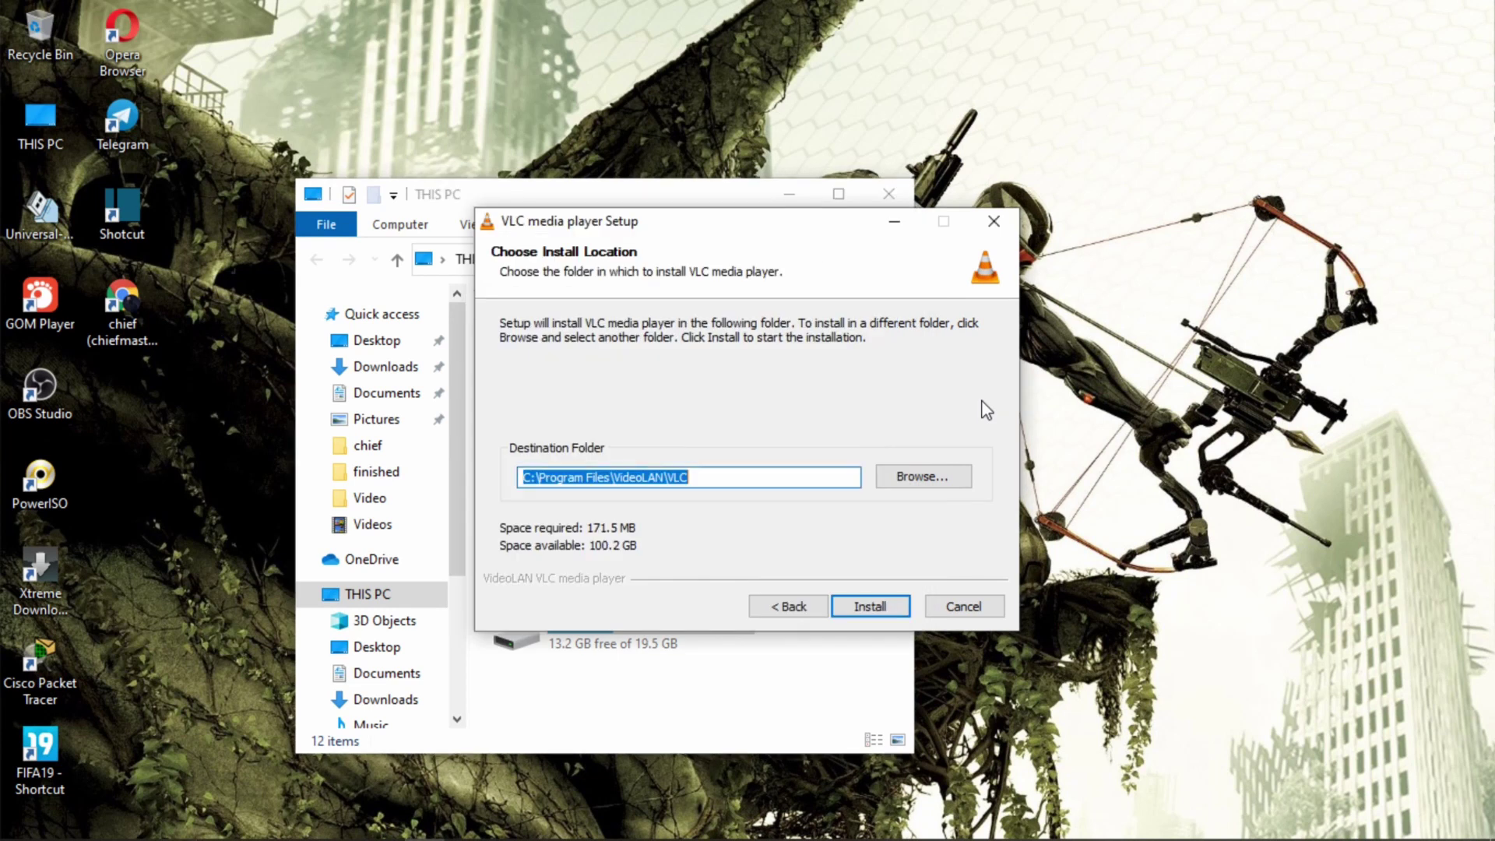
{"action": "left_click_drag", "start_coordinate": [806, 231], "coordinate": [1163, 173]}
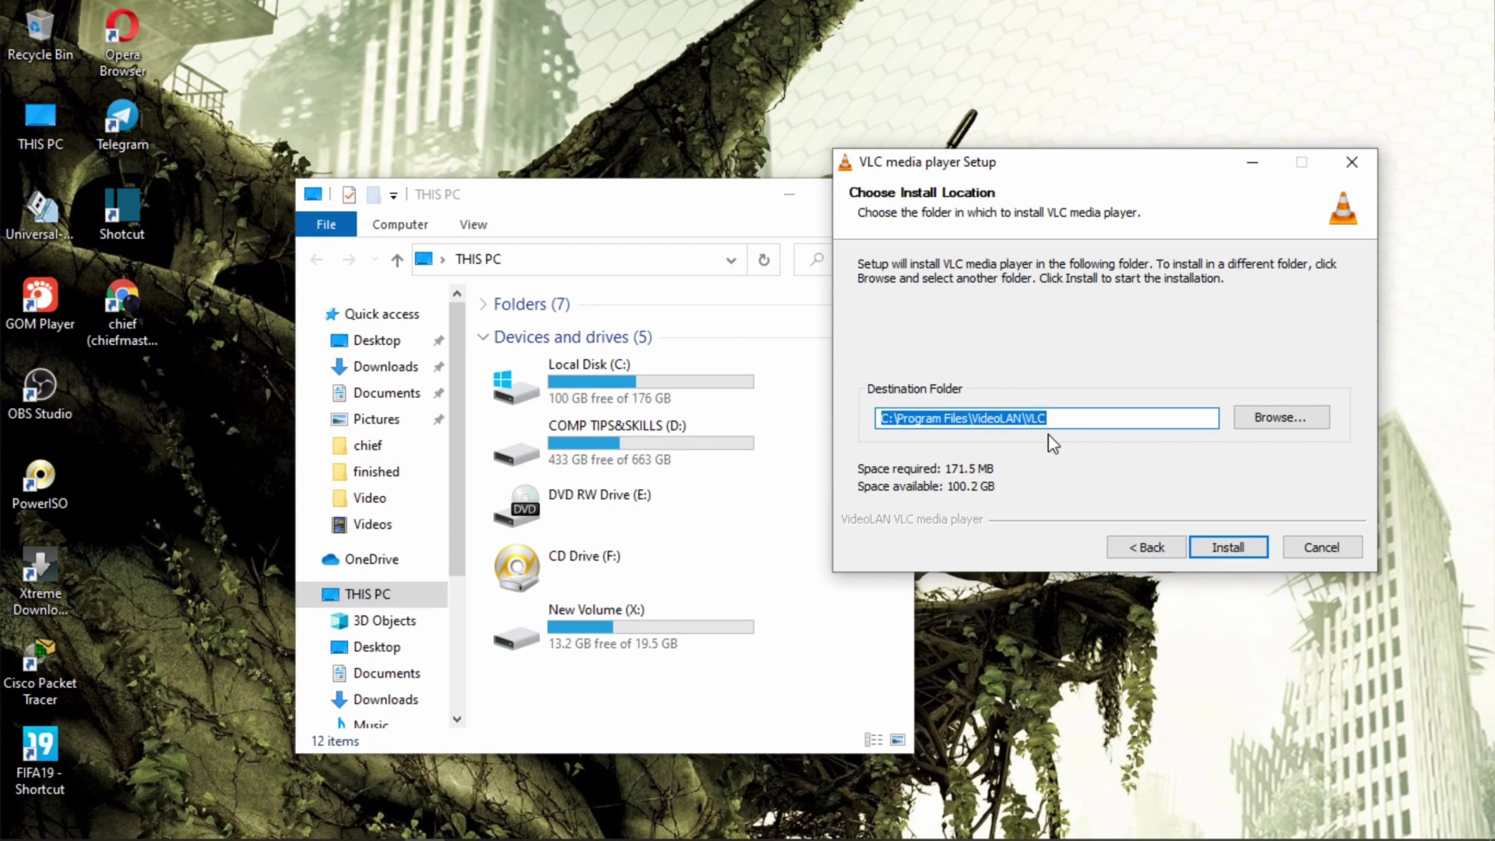
{"action": "double_click", "coordinate": [555, 403]}
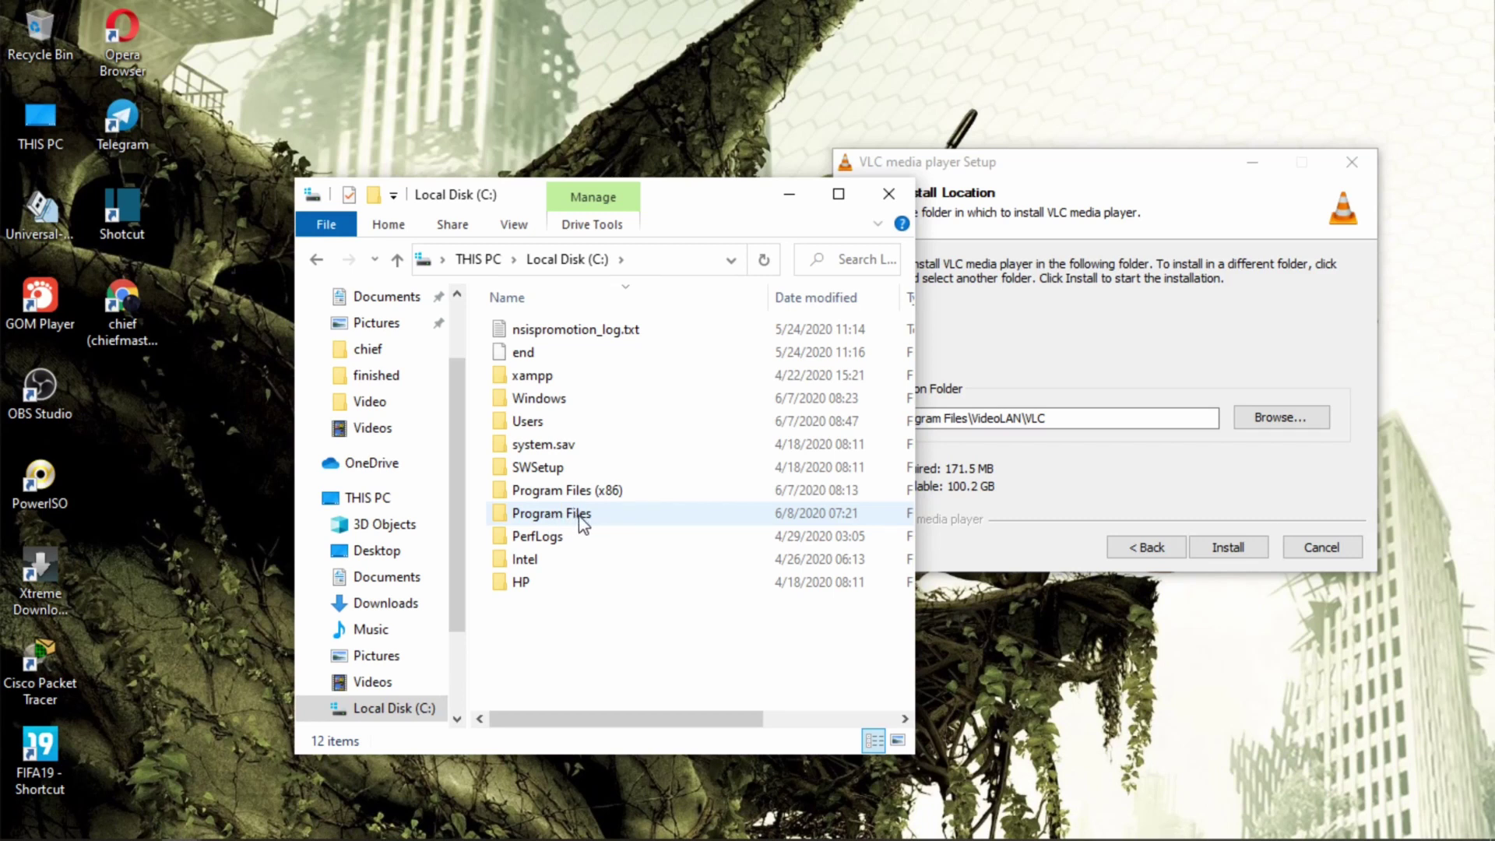
{"action": "left_click", "coordinate": [1131, 360]}
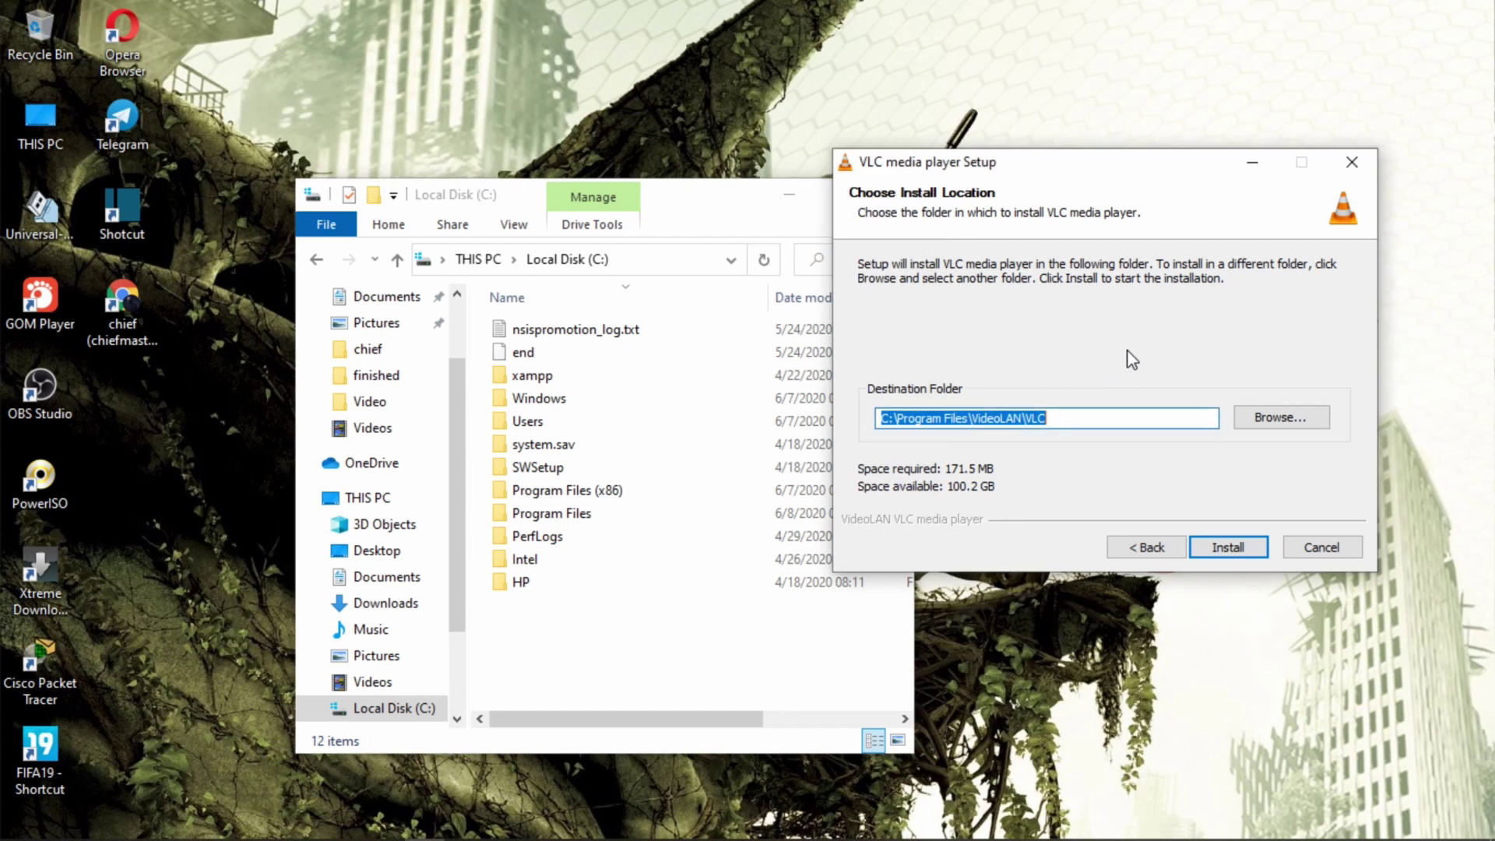
Set the VLC destination folder to D:\VLC by choosing the COMP TIPS&SKILLS (D:) drive, and start the installation.
{"action": "left_click", "coordinate": [1281, 418]}
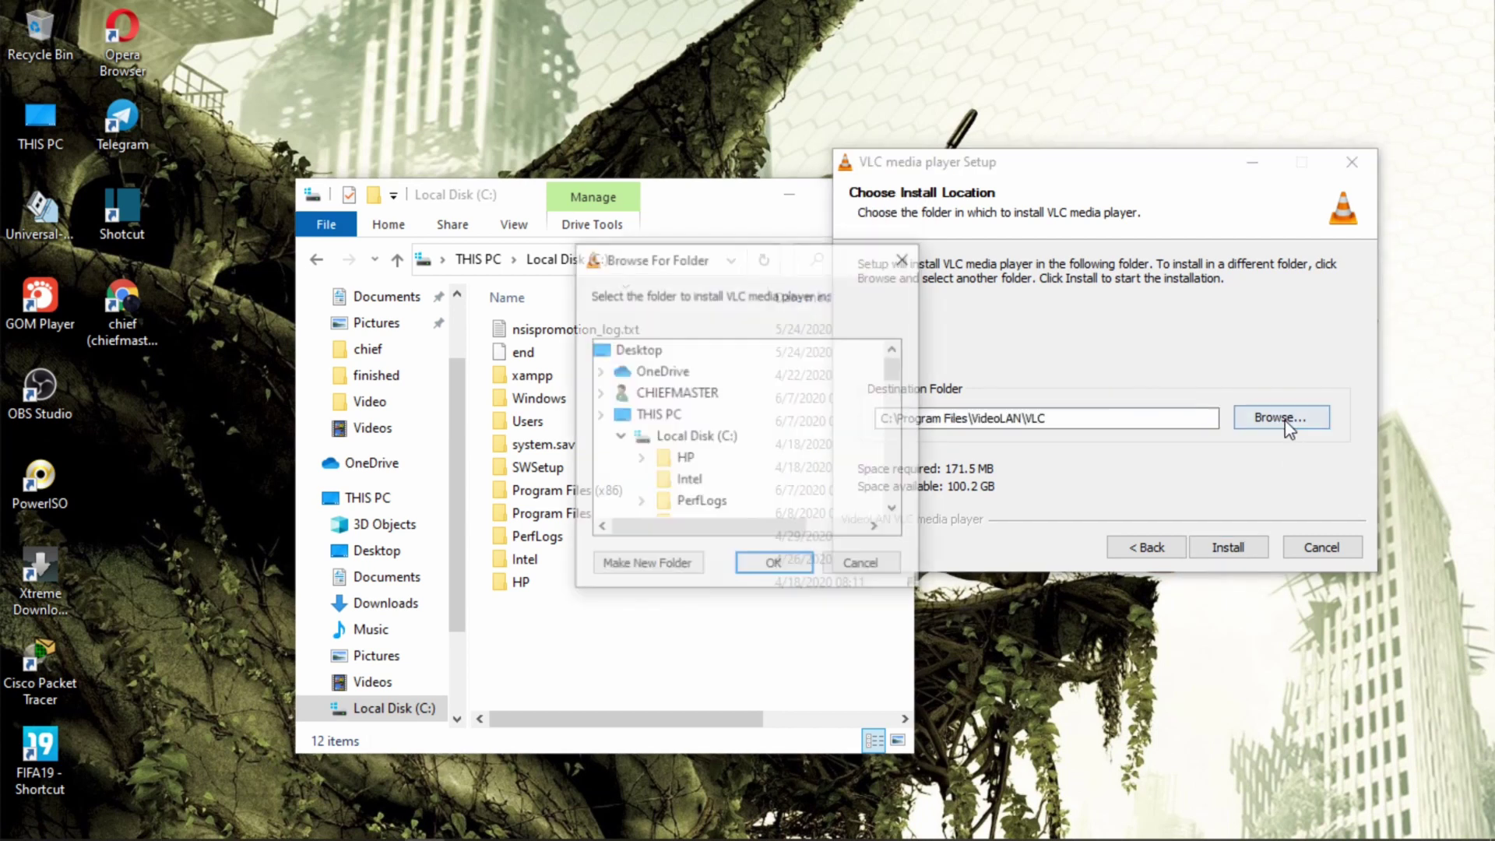
{"action": "left_click", "coordinate": [699, 205]}
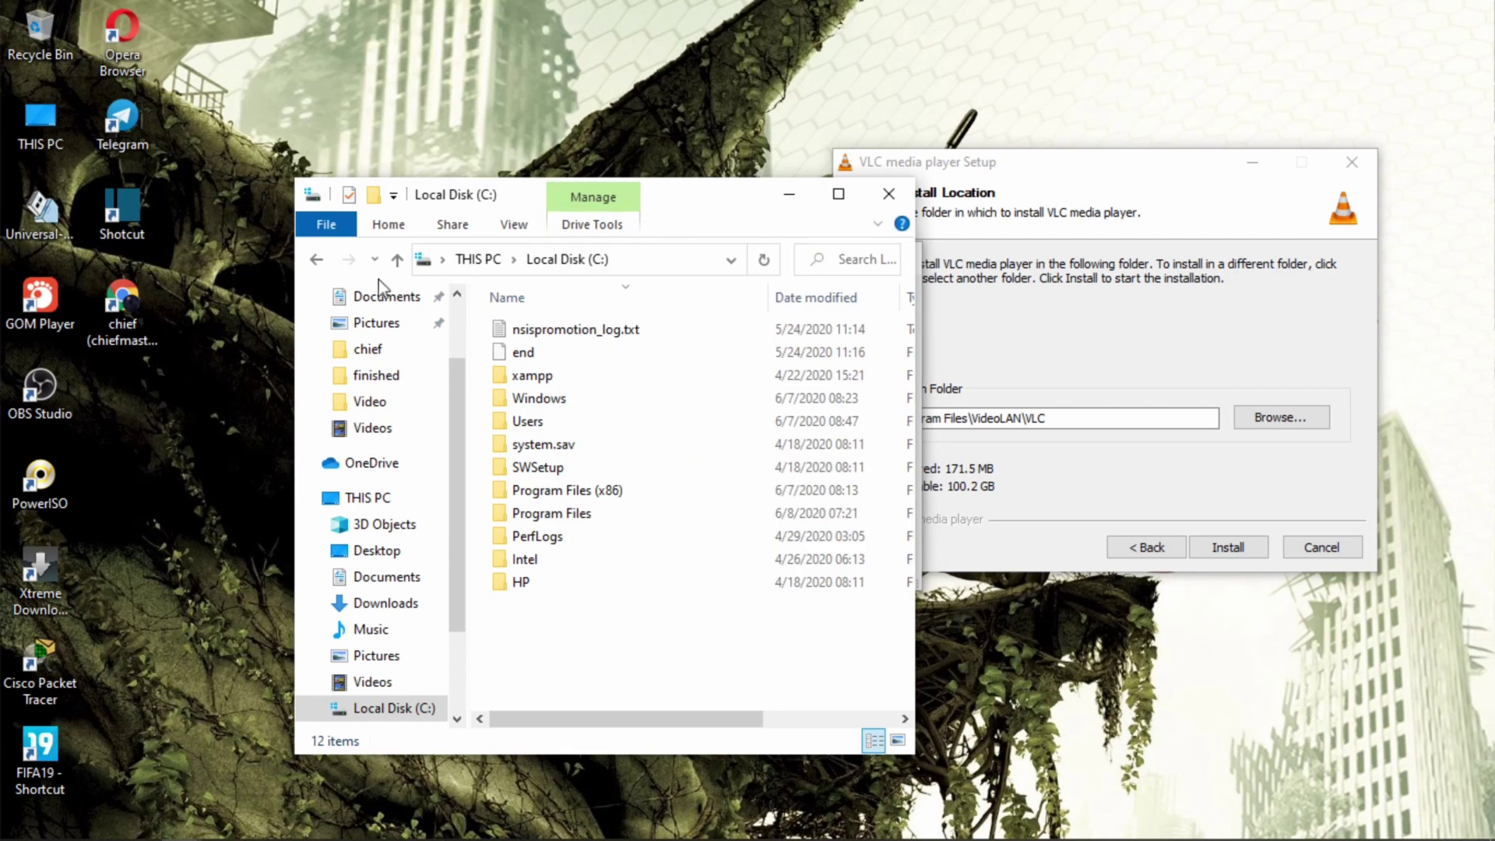
{"action": "left_click", "coordinate": [314, 262]}
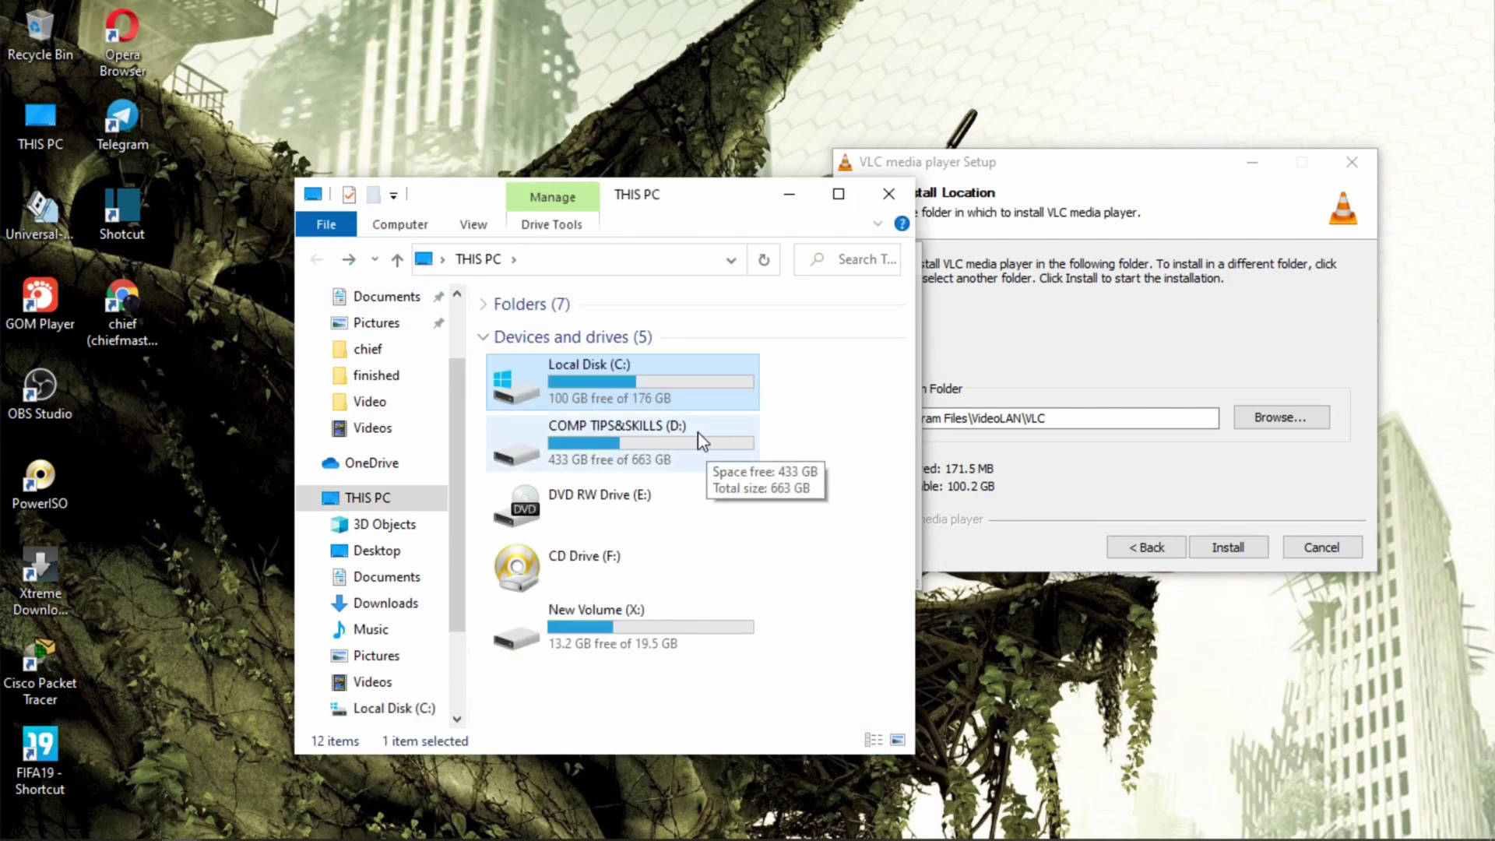
{"action": "left_click_drag", "start_coordinate": [720, 206], "coordinate": [559, 141]}
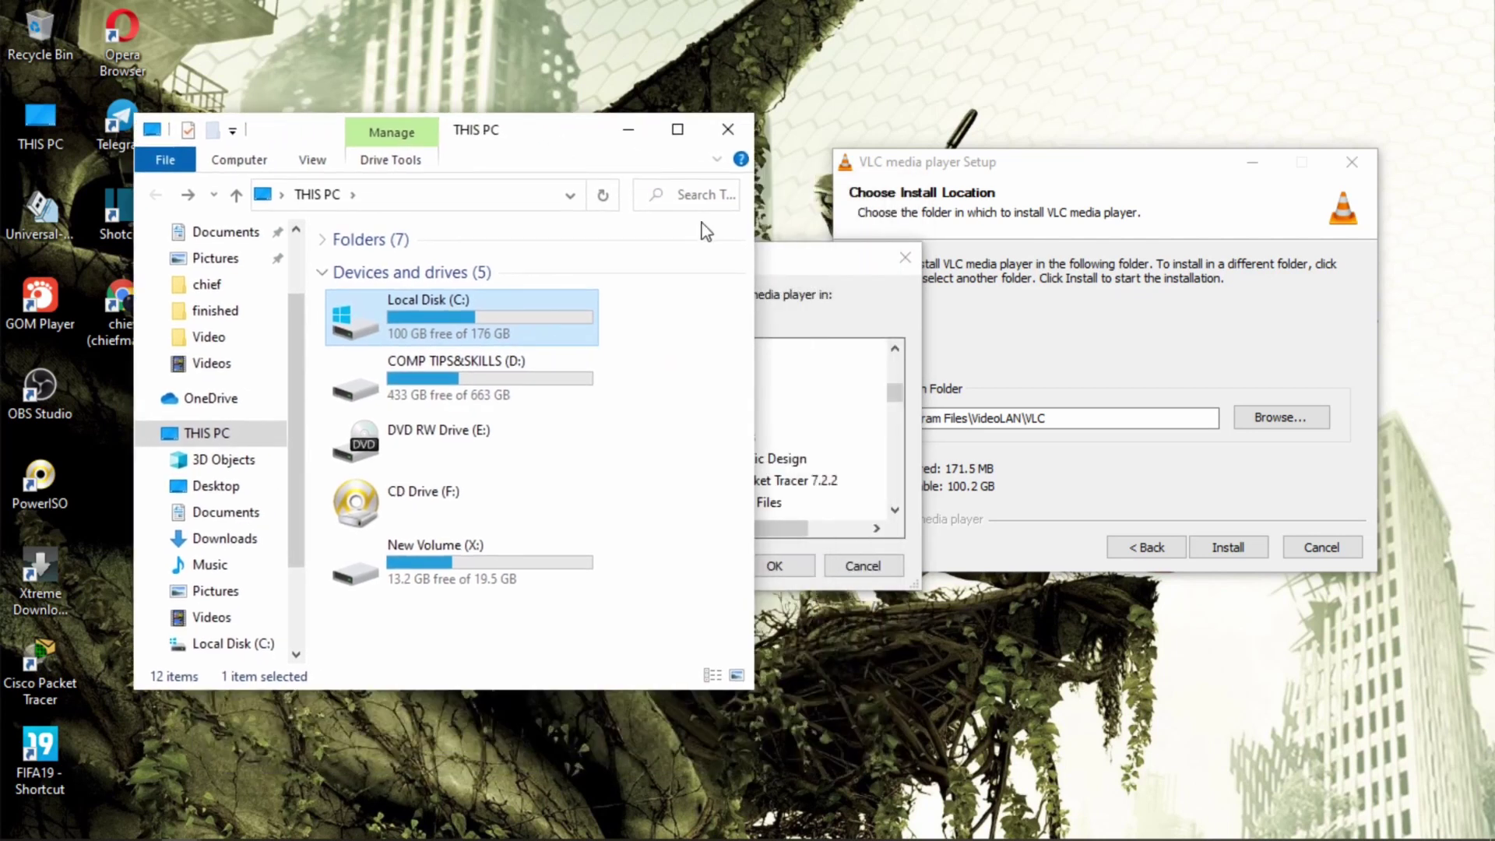
{"action": "left_click_drag", "start_coordinate": [848, 265], "coordinate": [949, 235]}
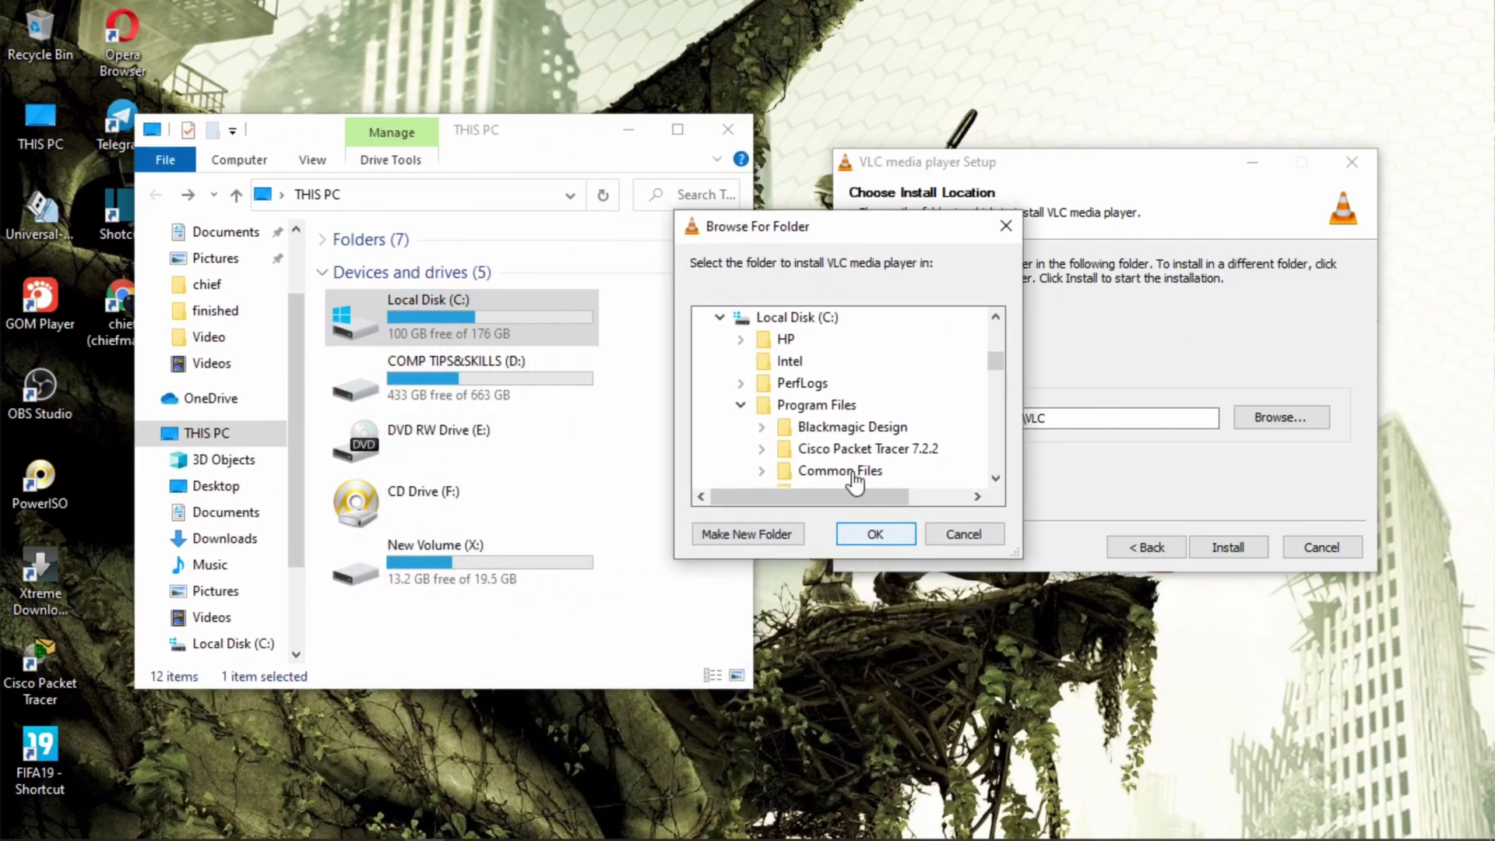
{"action": "left_click", "coordinate": [720, 318]}
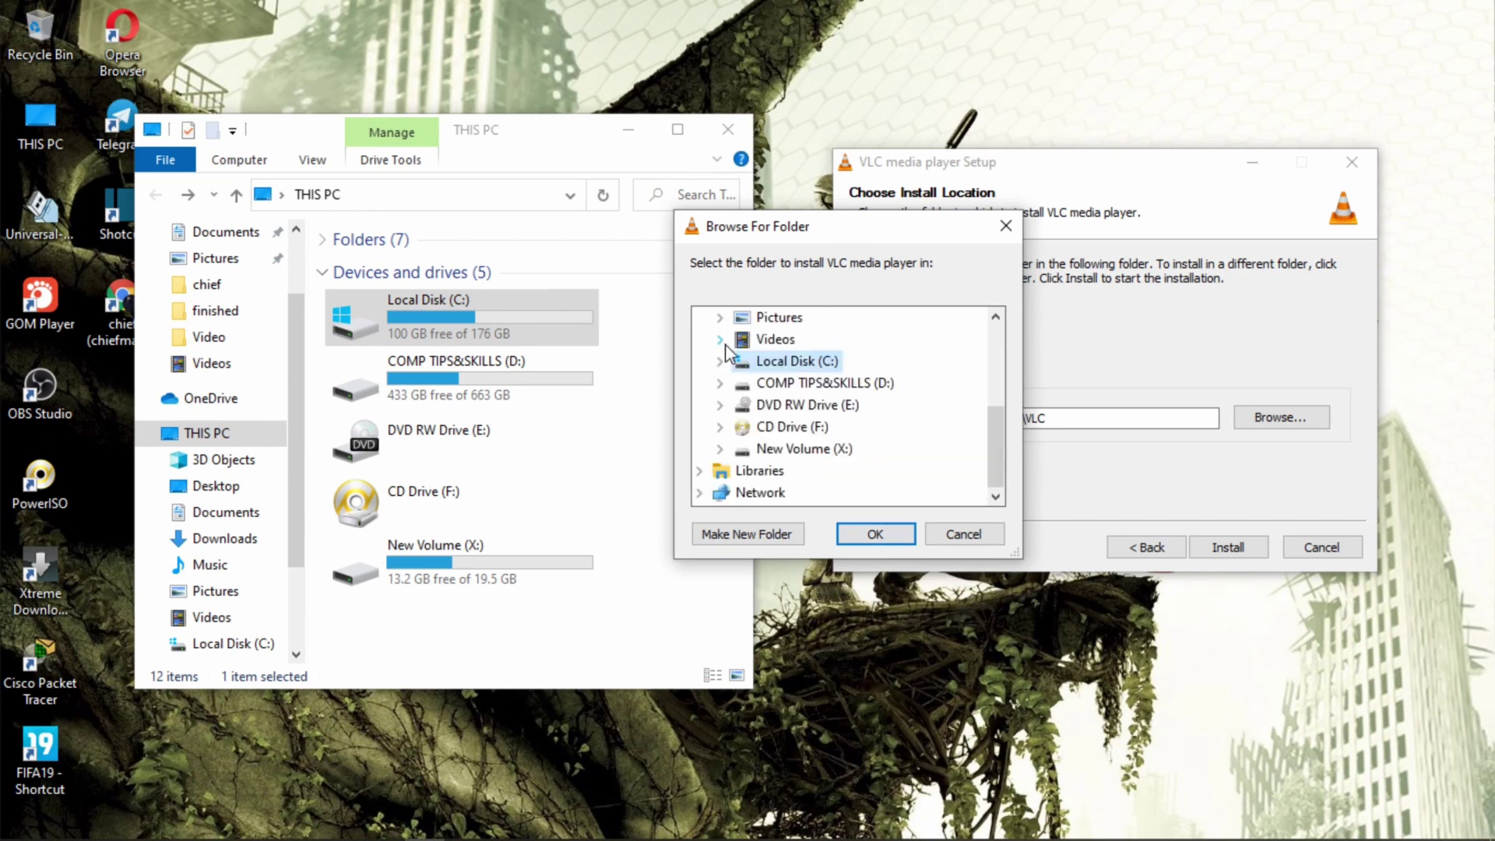
{"action": "left_click", "coordinate": [798, 381]}
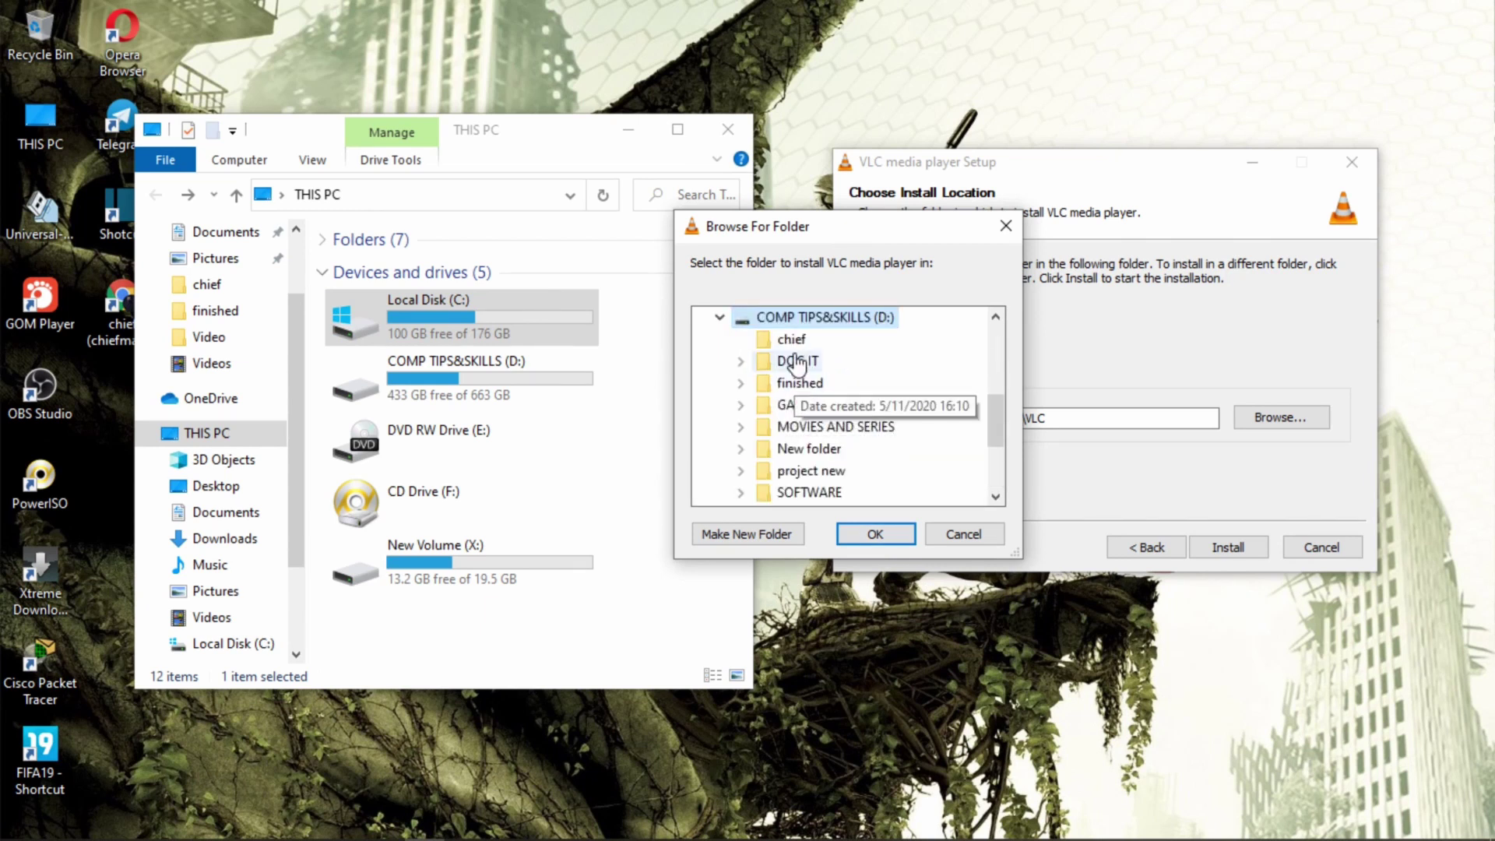
{"action": "left_click", "coordinate": [879, 534]}
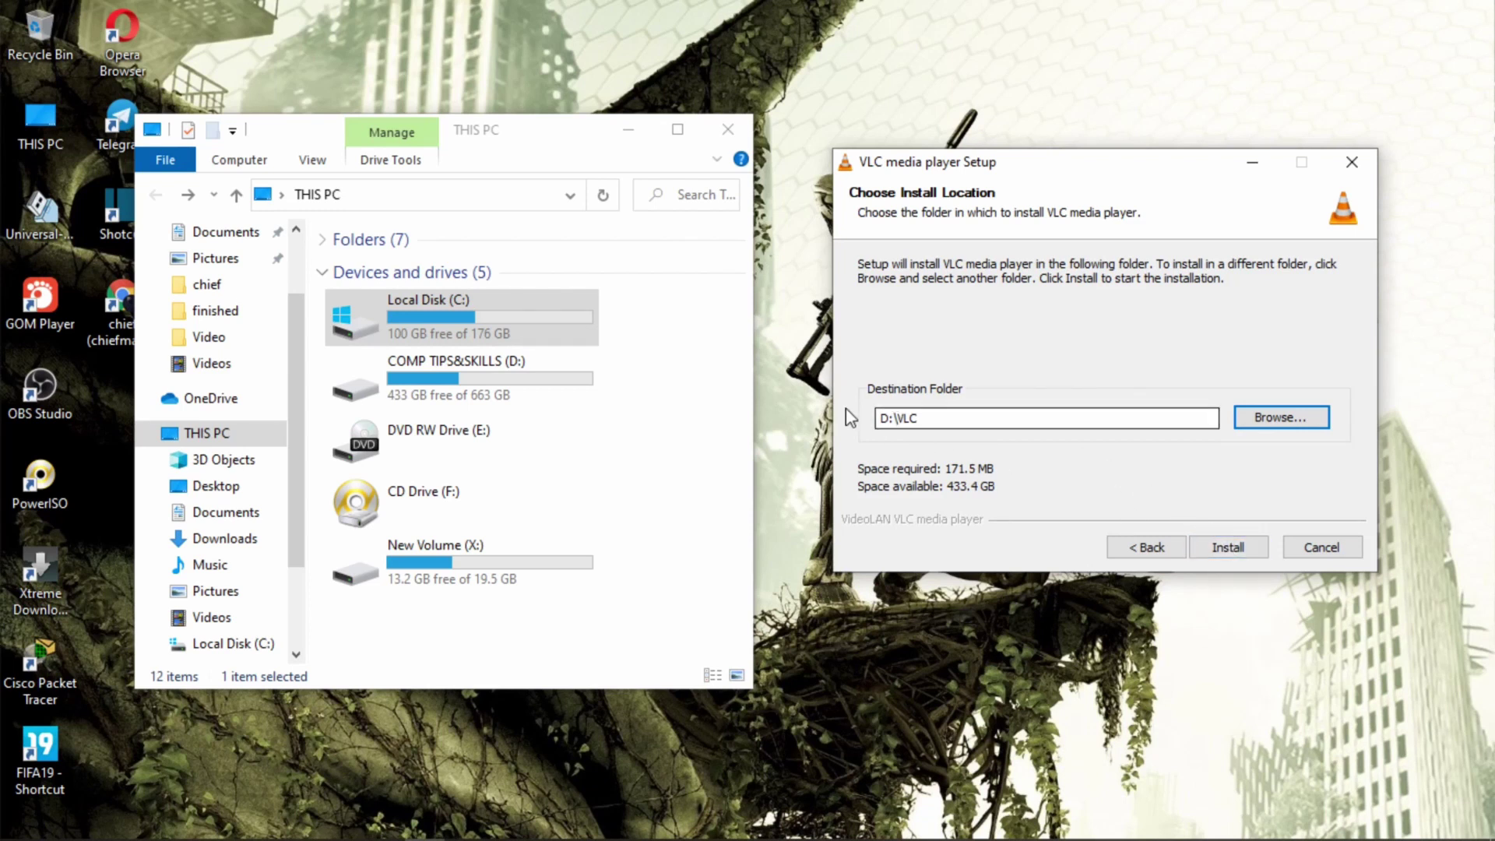
{"action": "left_click", "coordinate": [1228, 549]}
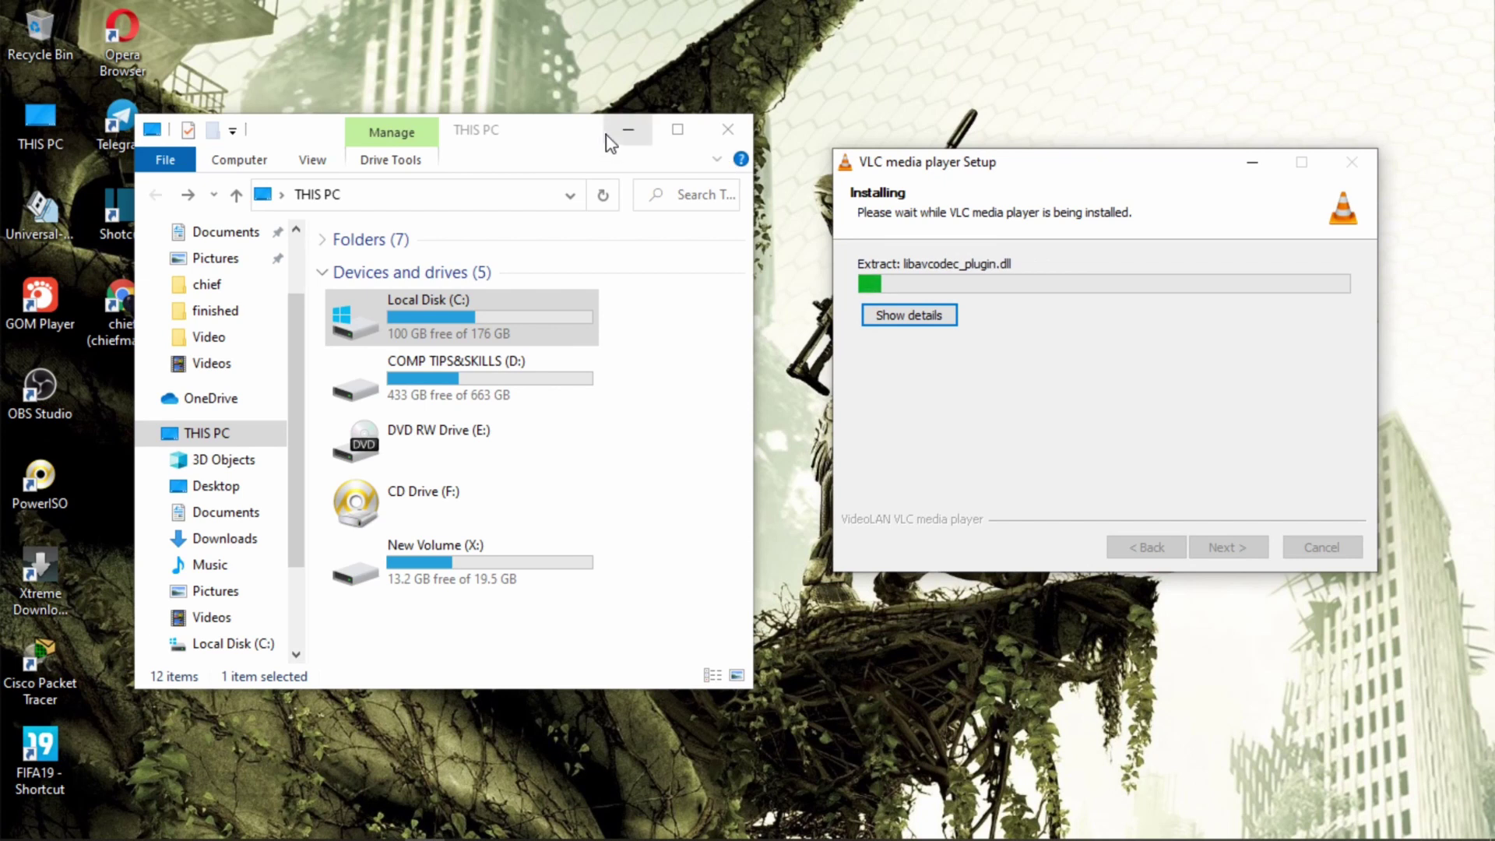
Switch to Chrome to view the WinRAR 5.90 download page, and minimize the browser again.
{"action": "left_click", "coordinate": [335, 830]}
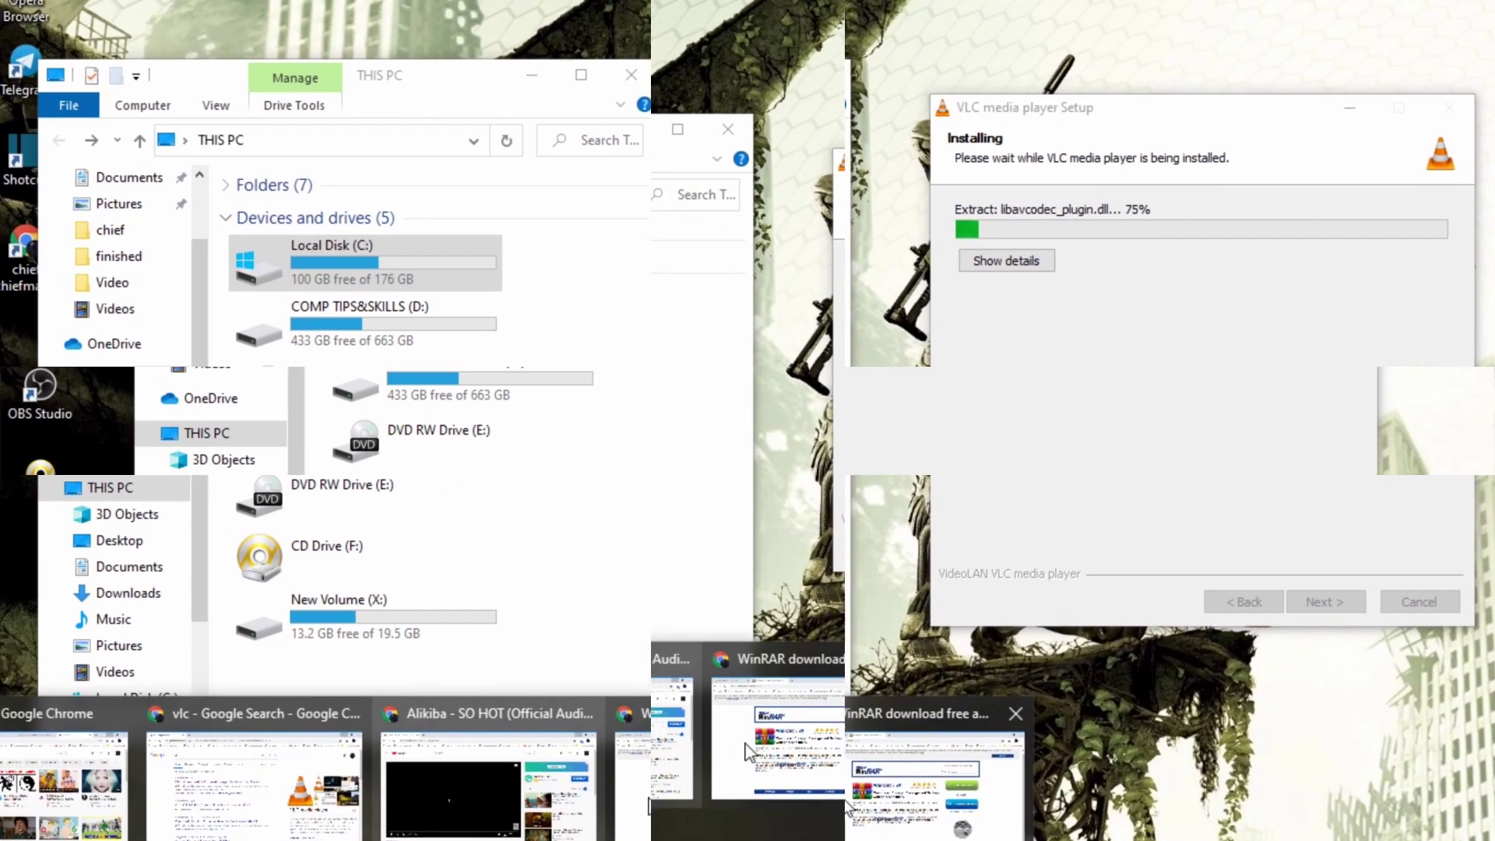
{"action": "left_click", "coordinate": [787, 745]}
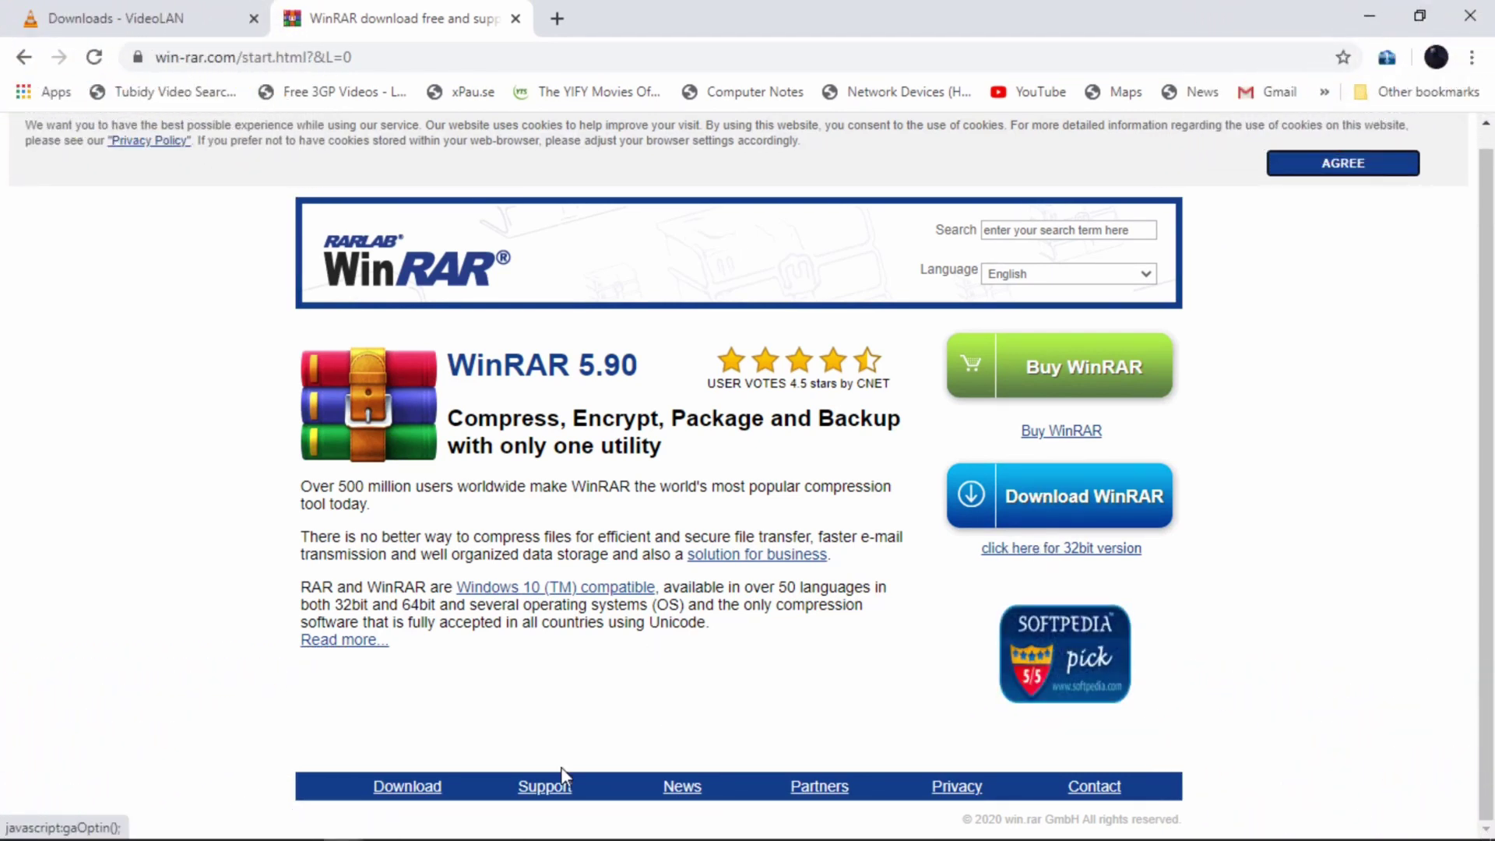
{"action": "left_click", "coordinate": [1385, 17]}
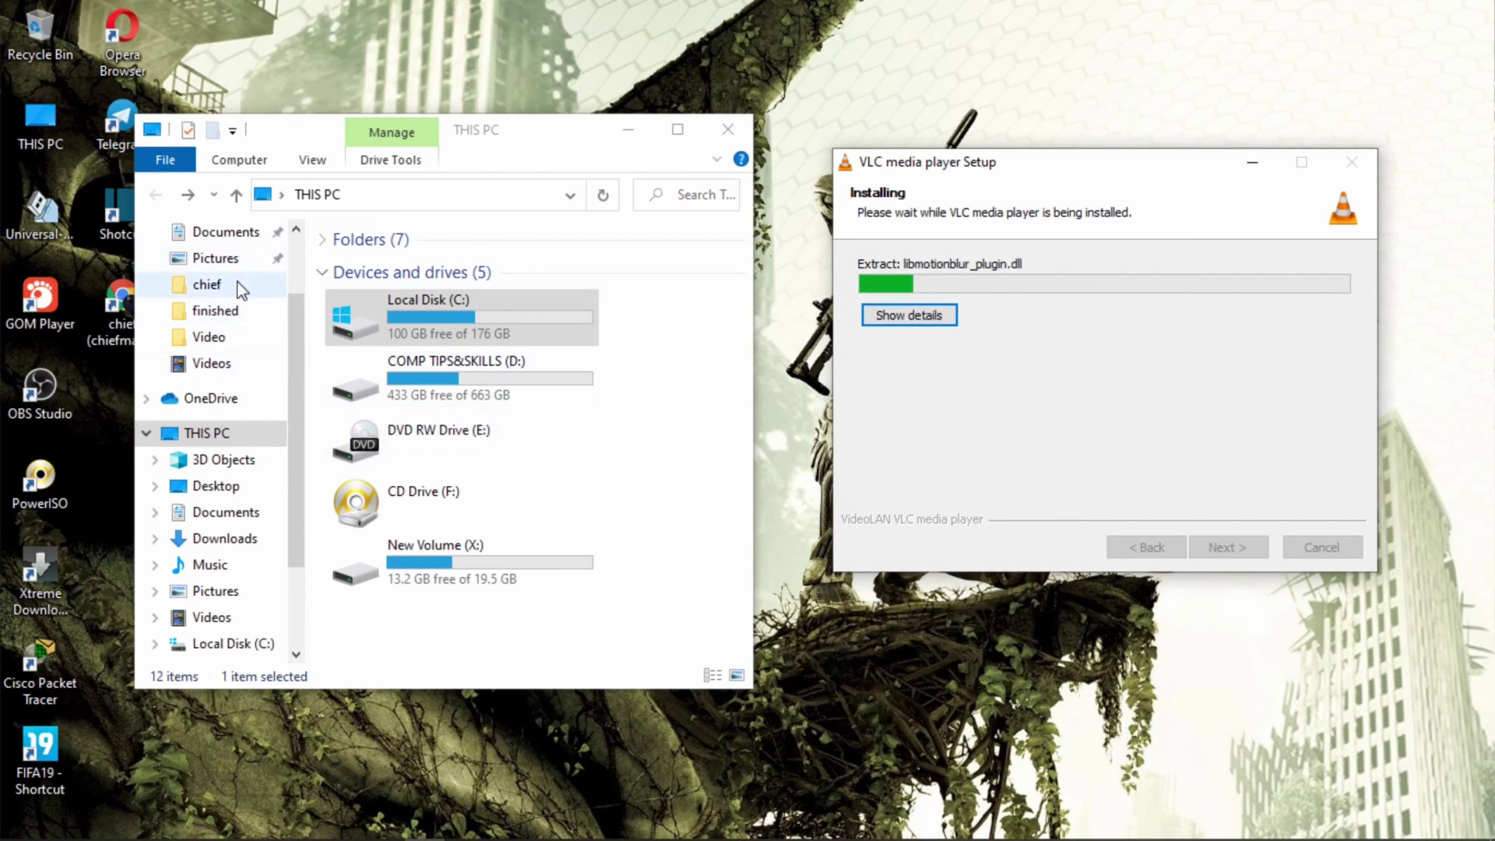
Open the Programs folder inside Downloads and run the winrar-x64-590.exe installer.
{"action": "left_click", "coordinate": [223, 543]}
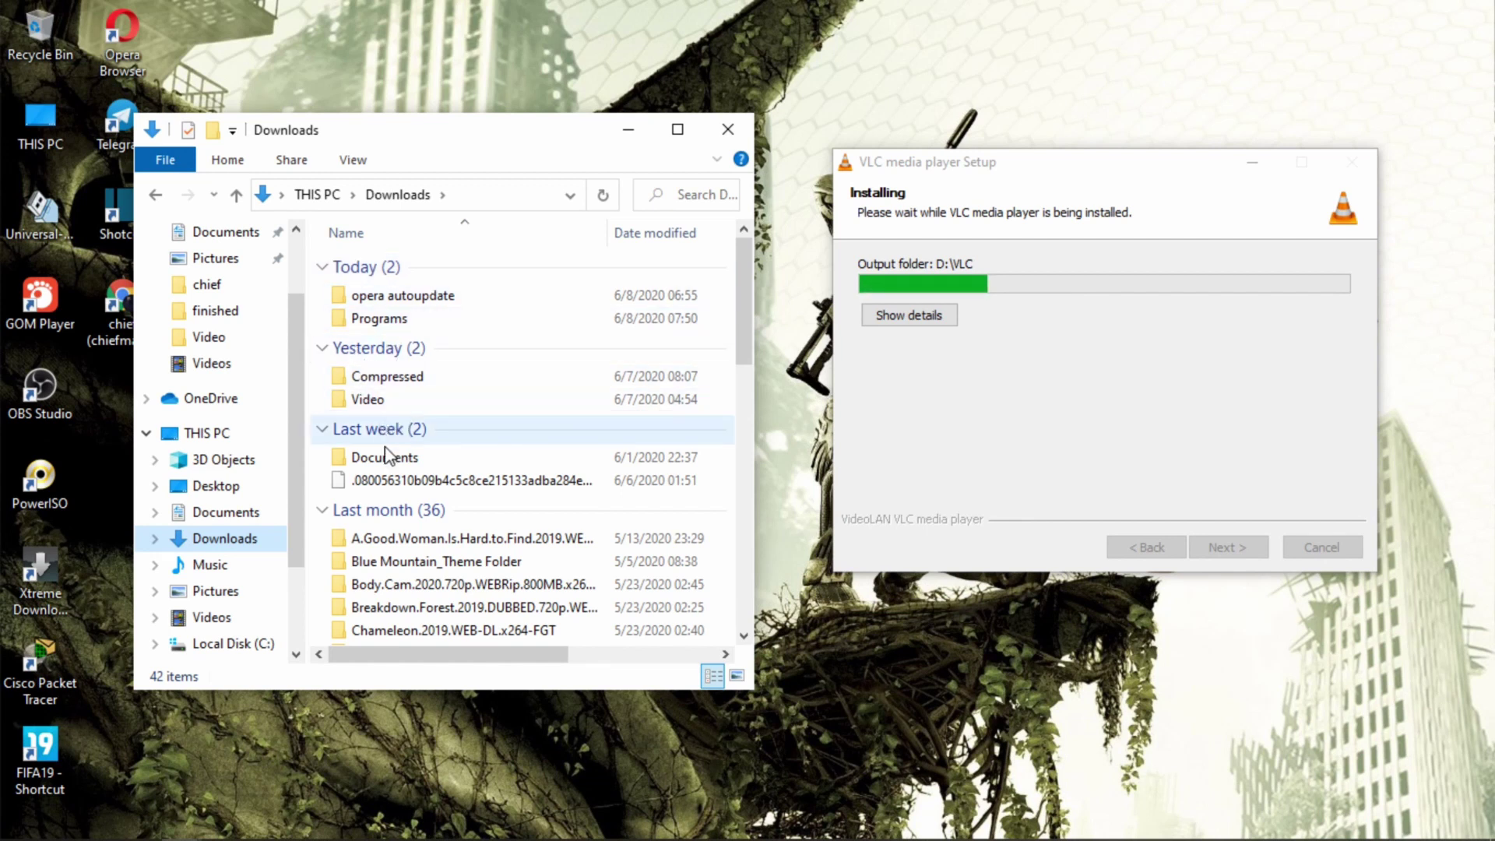
{"action": "mouse_move", "coordinate": [410, 326]}
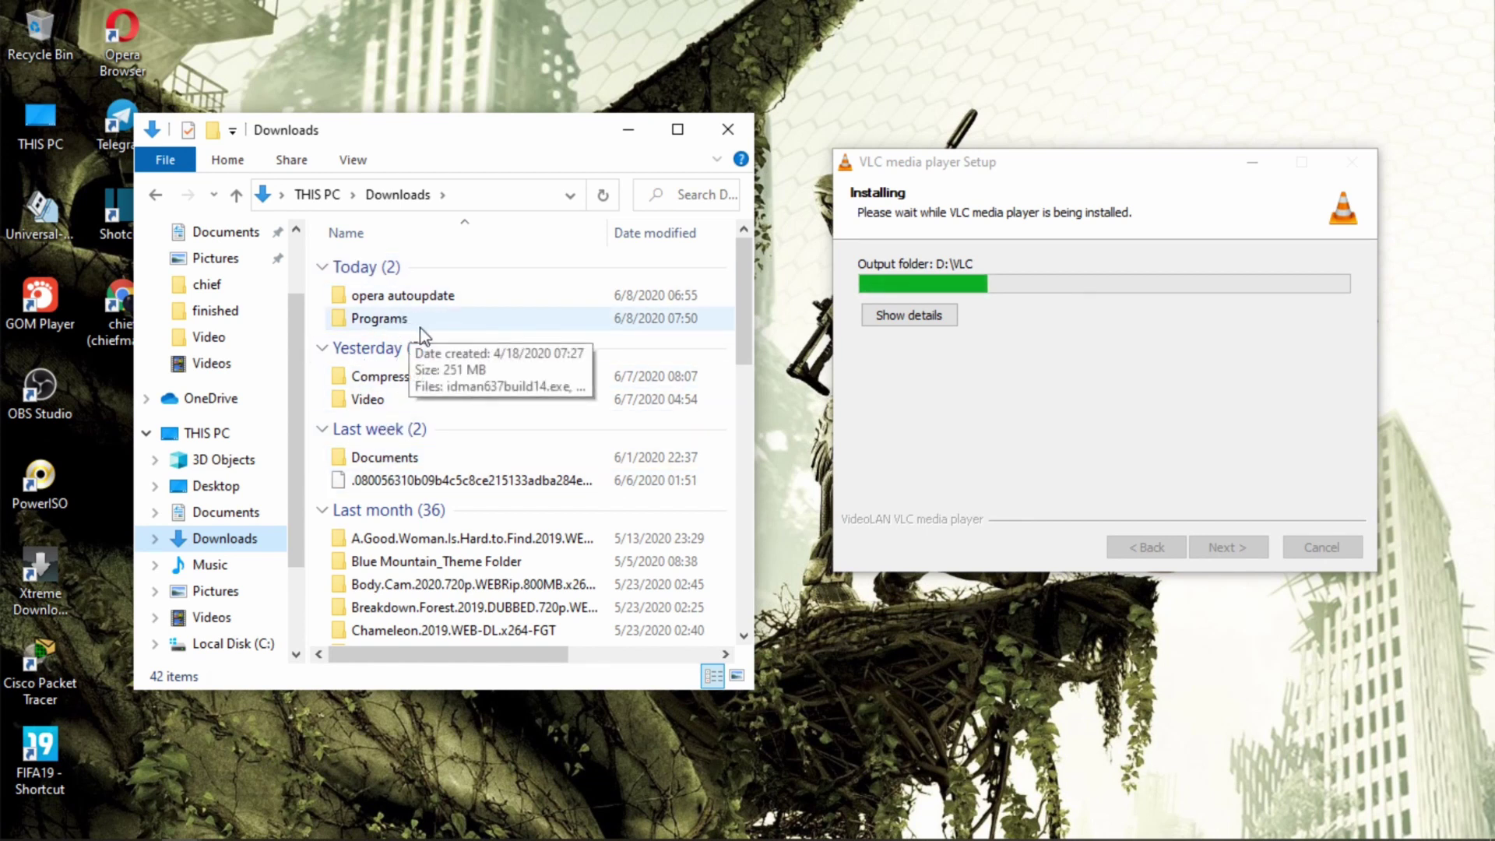
{"action": "double_click", "coordinate": [370, 321]}
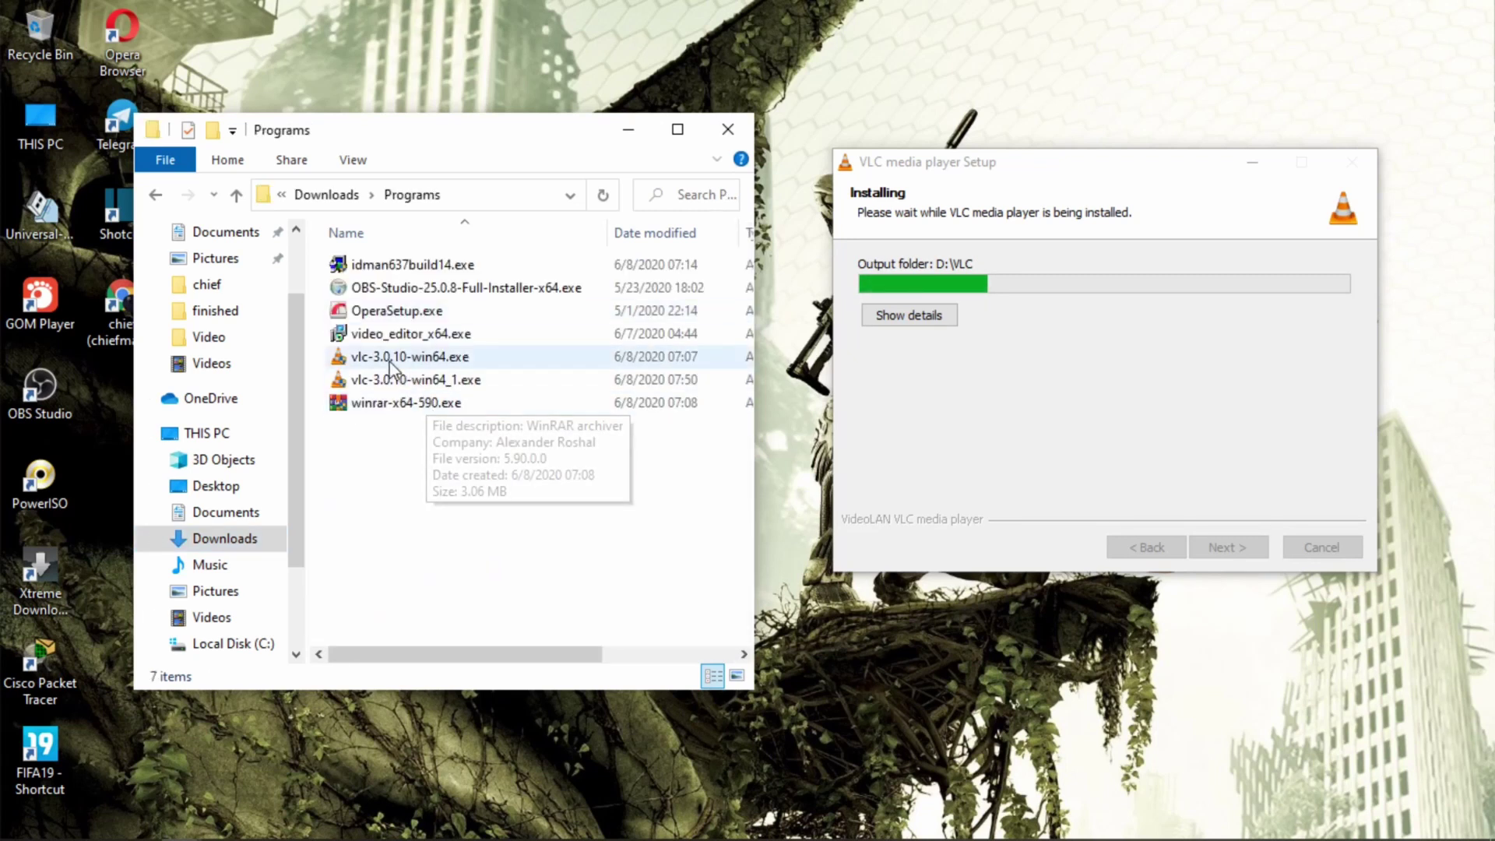
{"action": "left_click", "coordinate": [449, 408]}
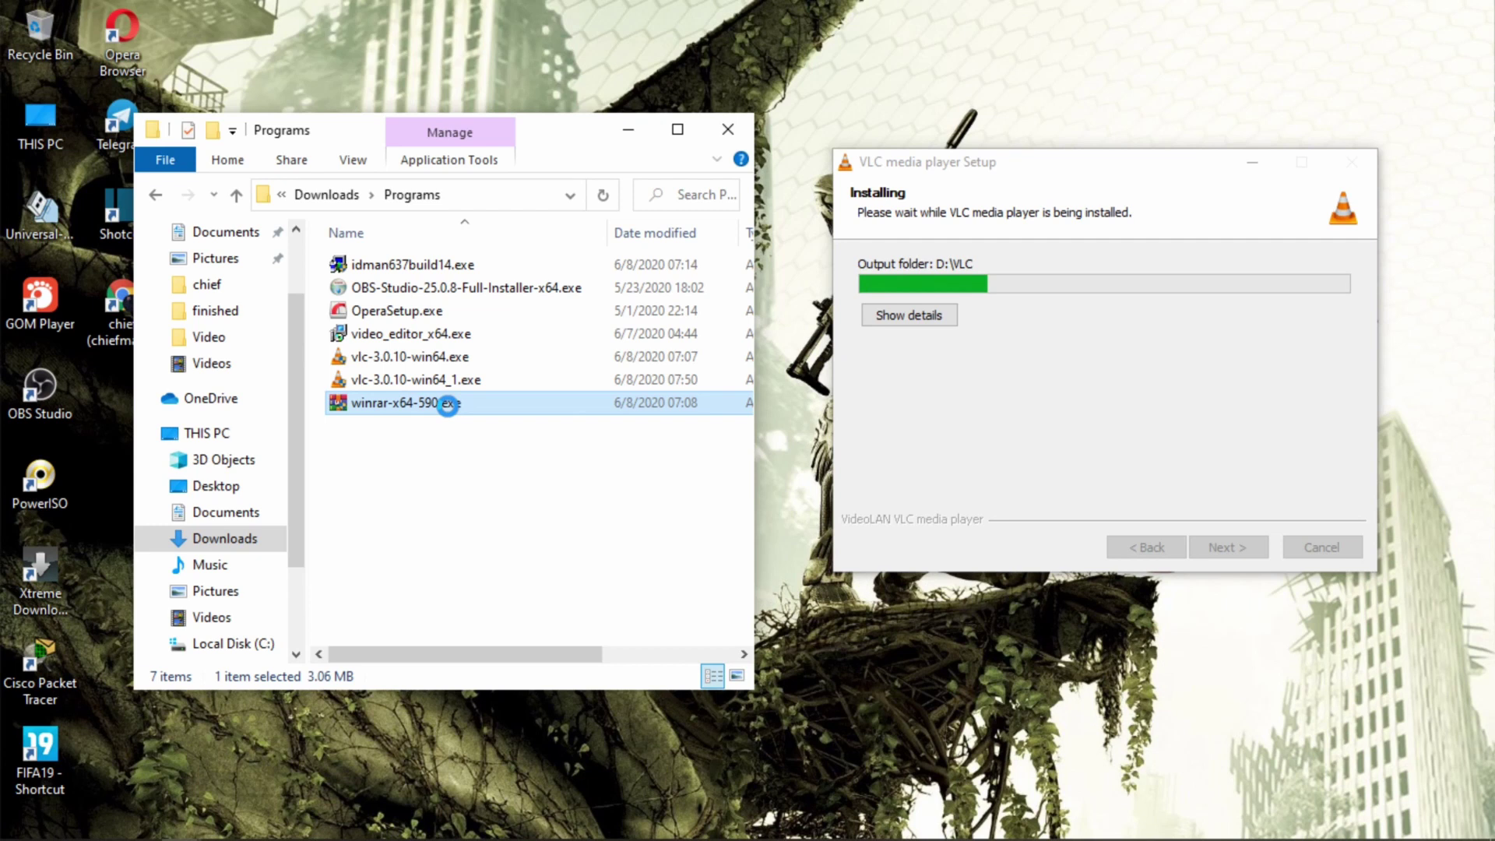
{"action": "right_click", "coordinate": [448, 405]}
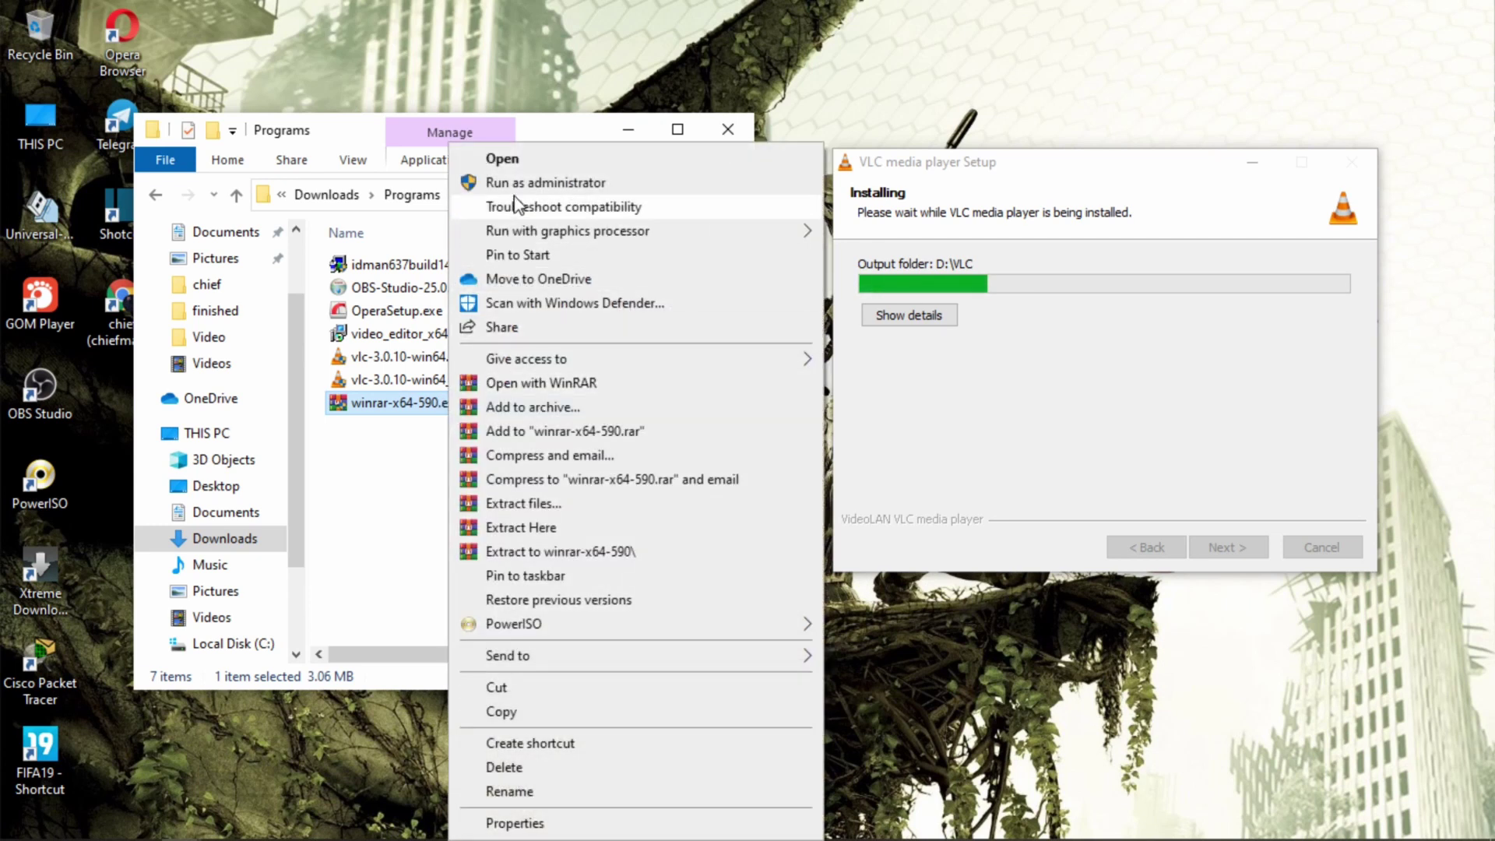
{"action": "left_click", "coordinate": [512, 164]}
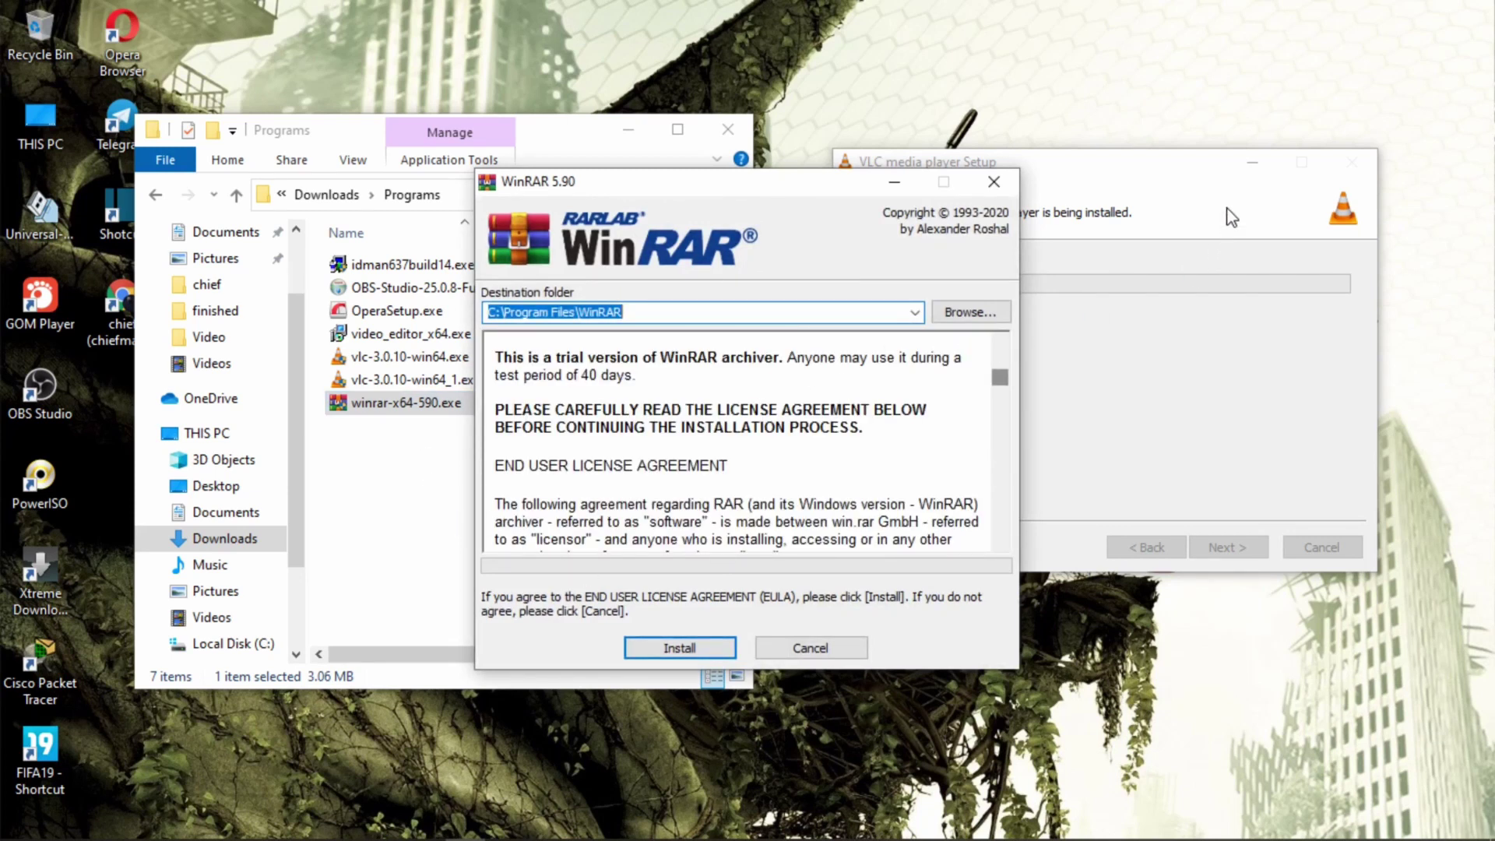
Install WinRAR in C:\Program Files\WinRAR with the default associations, finish its setup and close the WinRAR folder window.
{"action": "left_click", "coordinate": [700, 647]}
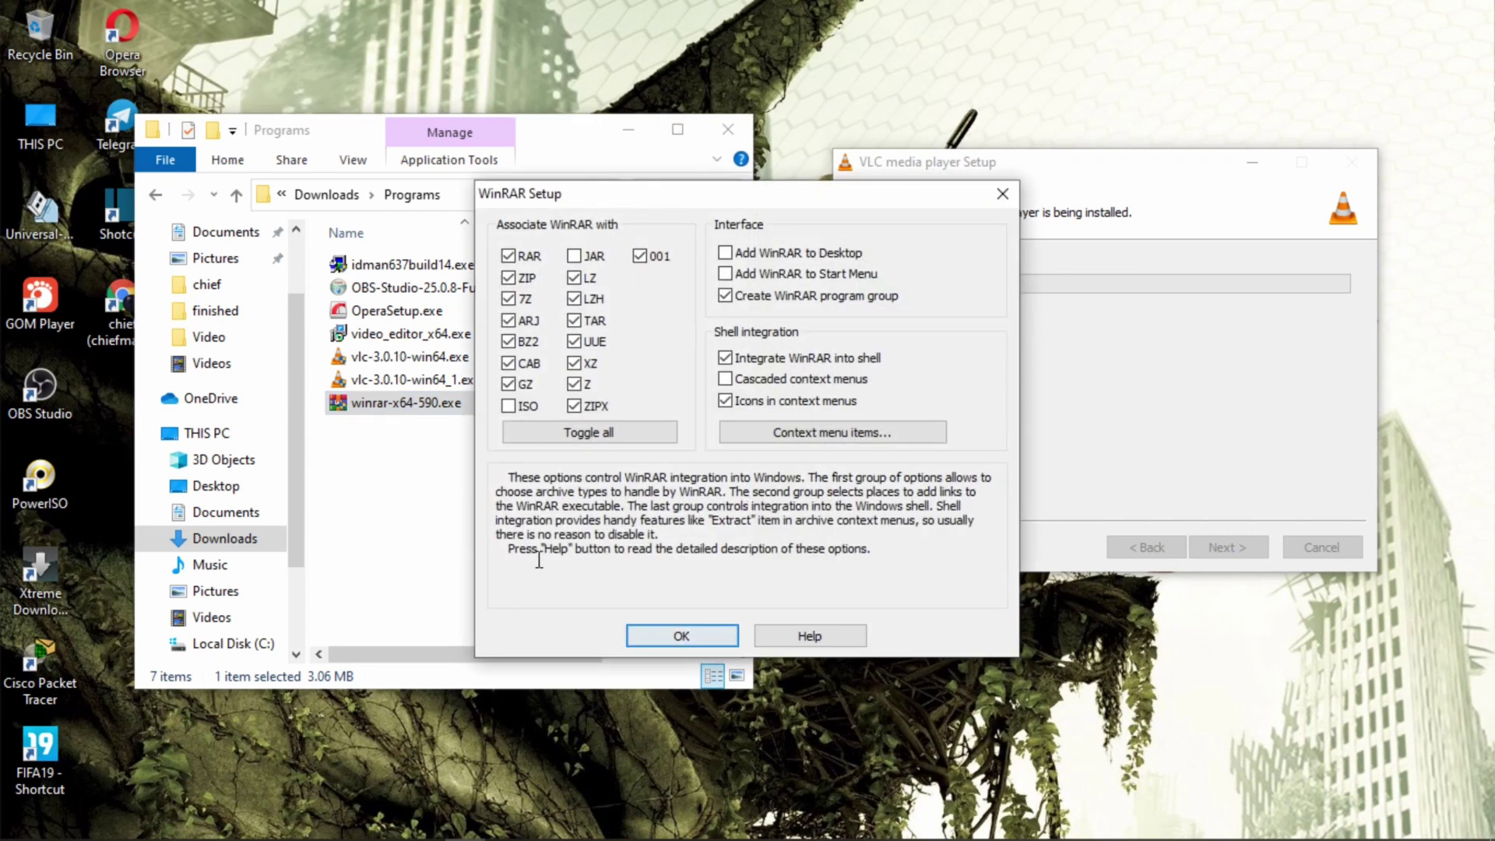
{"action": "left_click", "coordinate": [674, 637]}
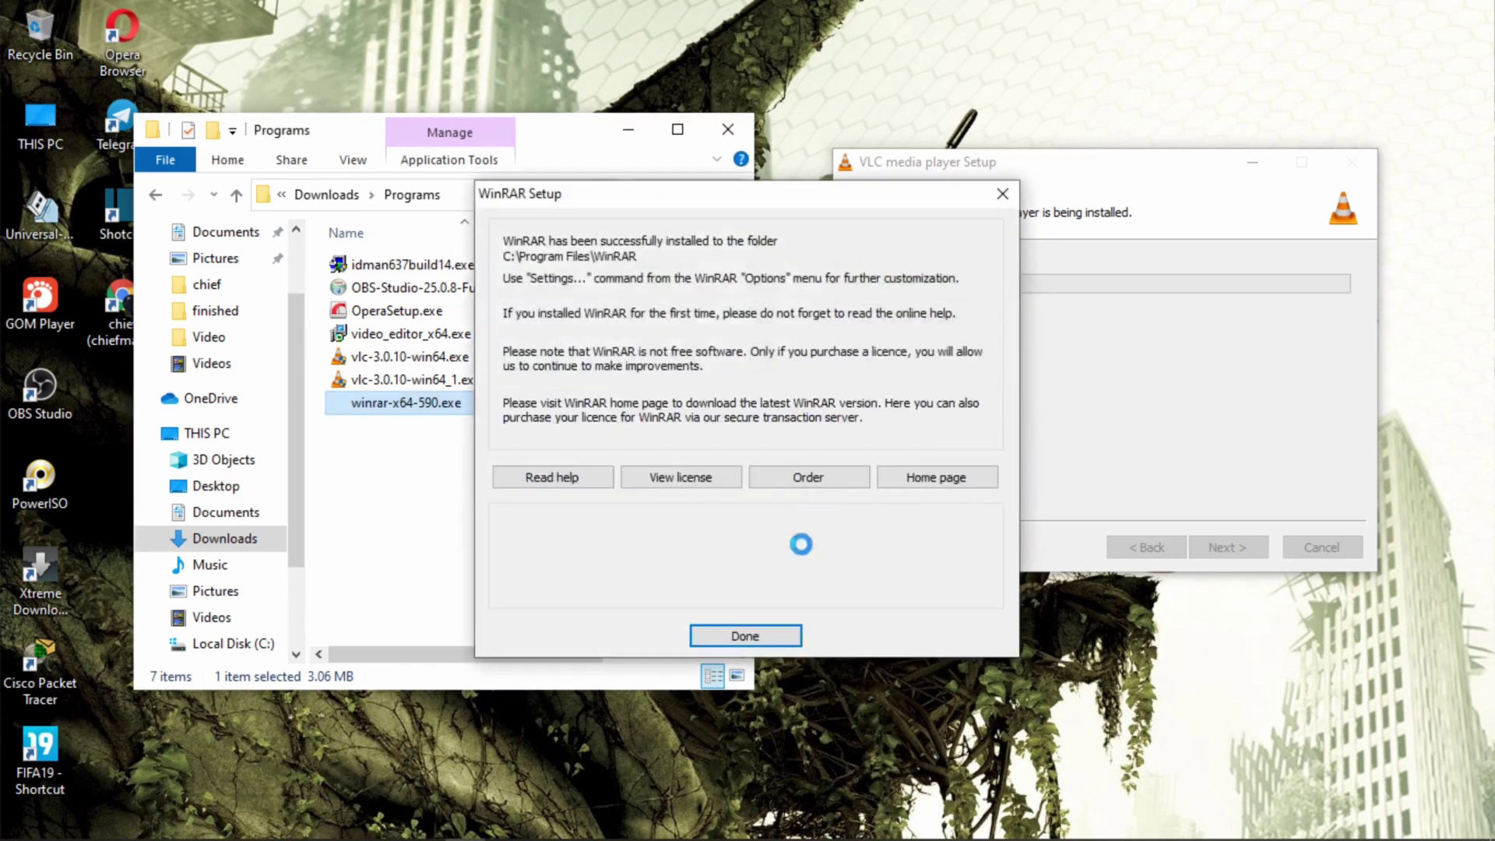
{"action": "left_click", "coordinate": [746, 636]}
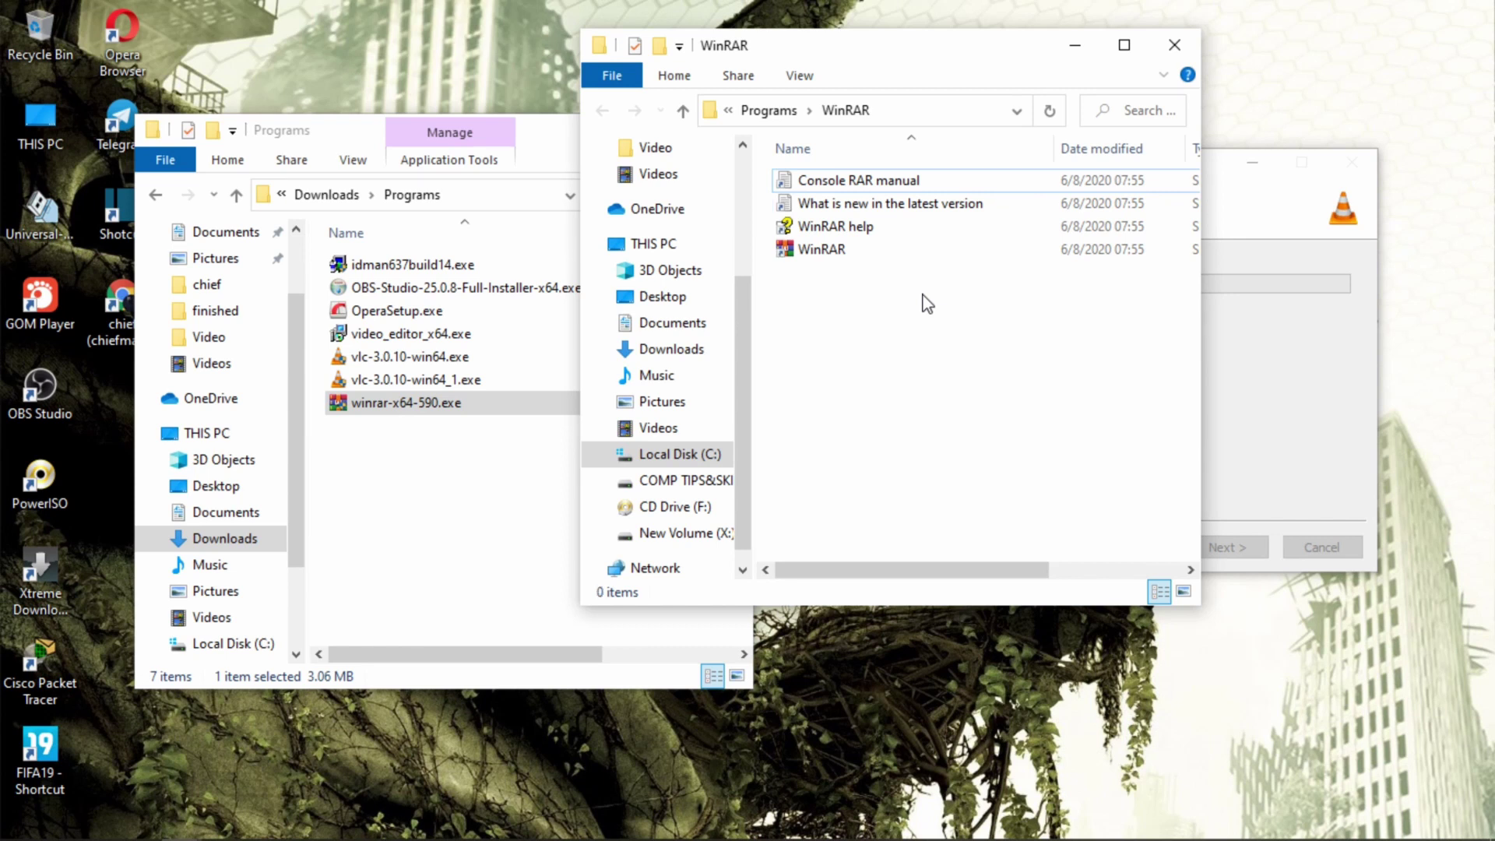
{"action": "left_click", "coordinate": [1174, 45]}
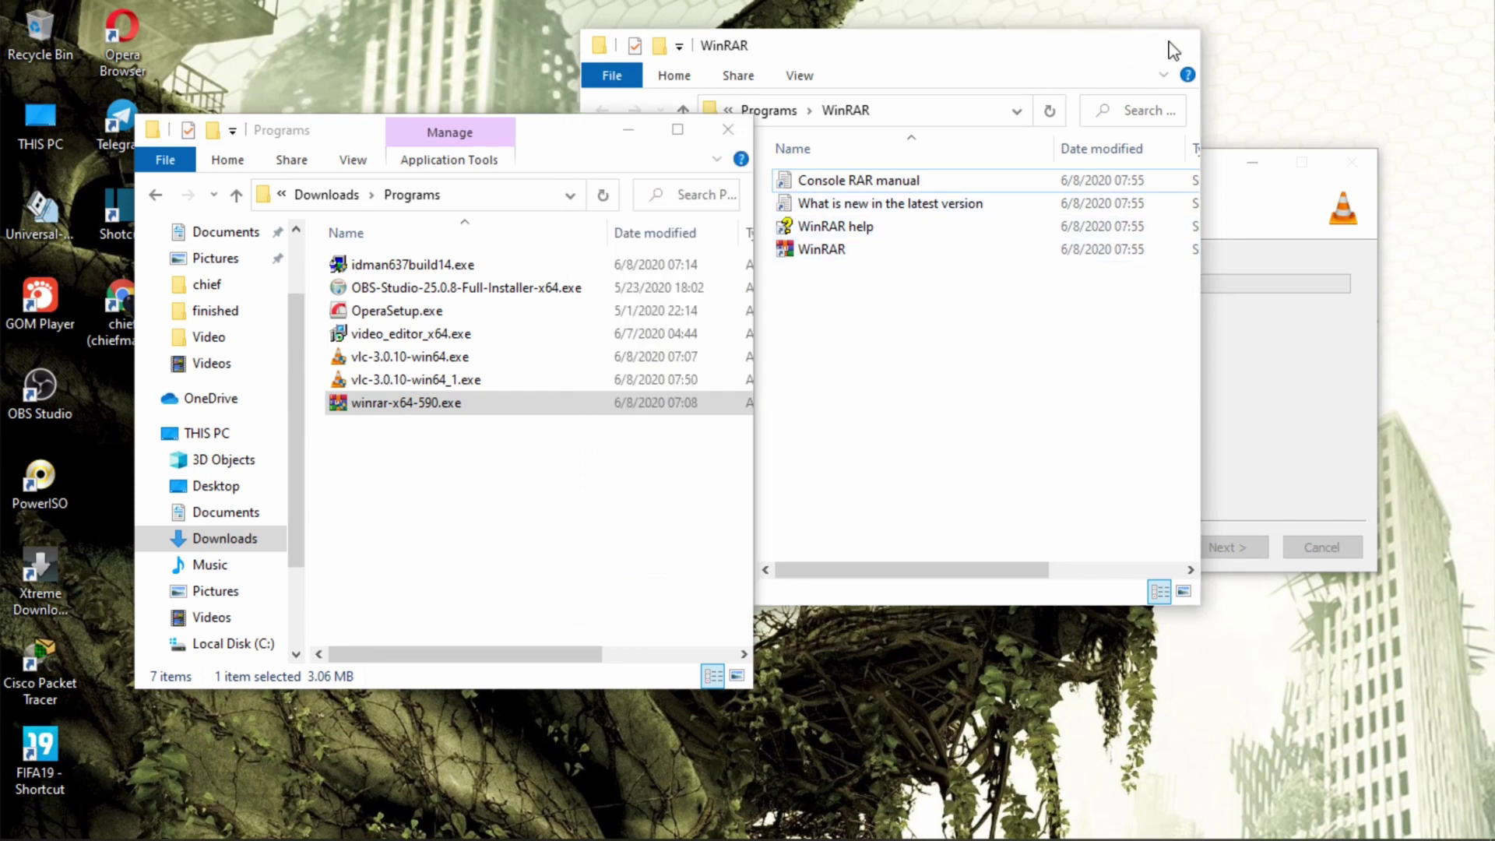
Search Windows for "winr" to look up the WinRAR app, dismiss the search and reposition the completed VLC setup window.
{"action": "left_click_drag", "start_coordinate": [550, 145], "coordinate": [728, 132]}
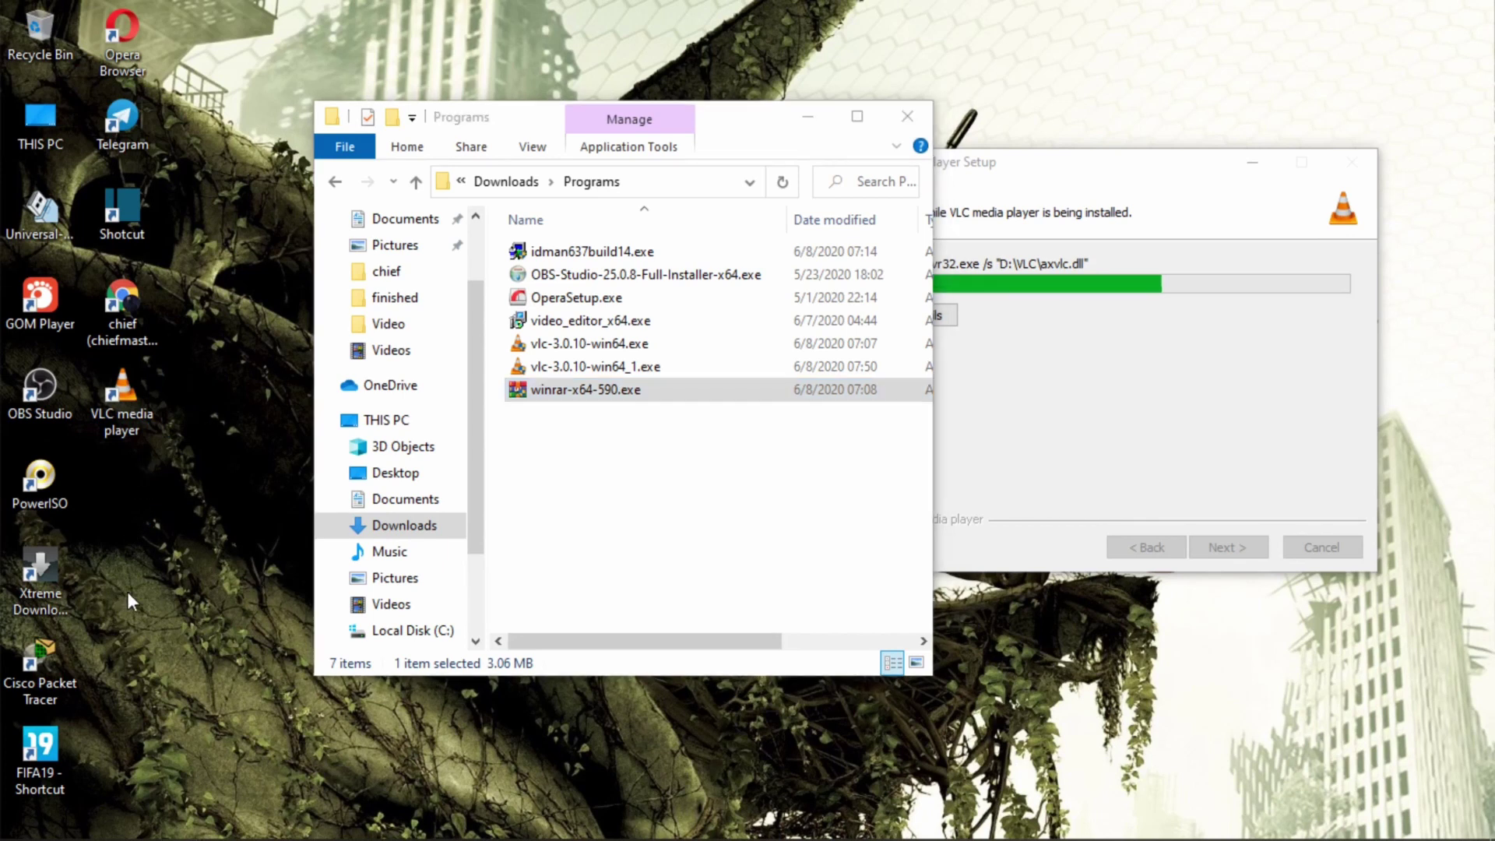
{"action": "key", "text": "super"}
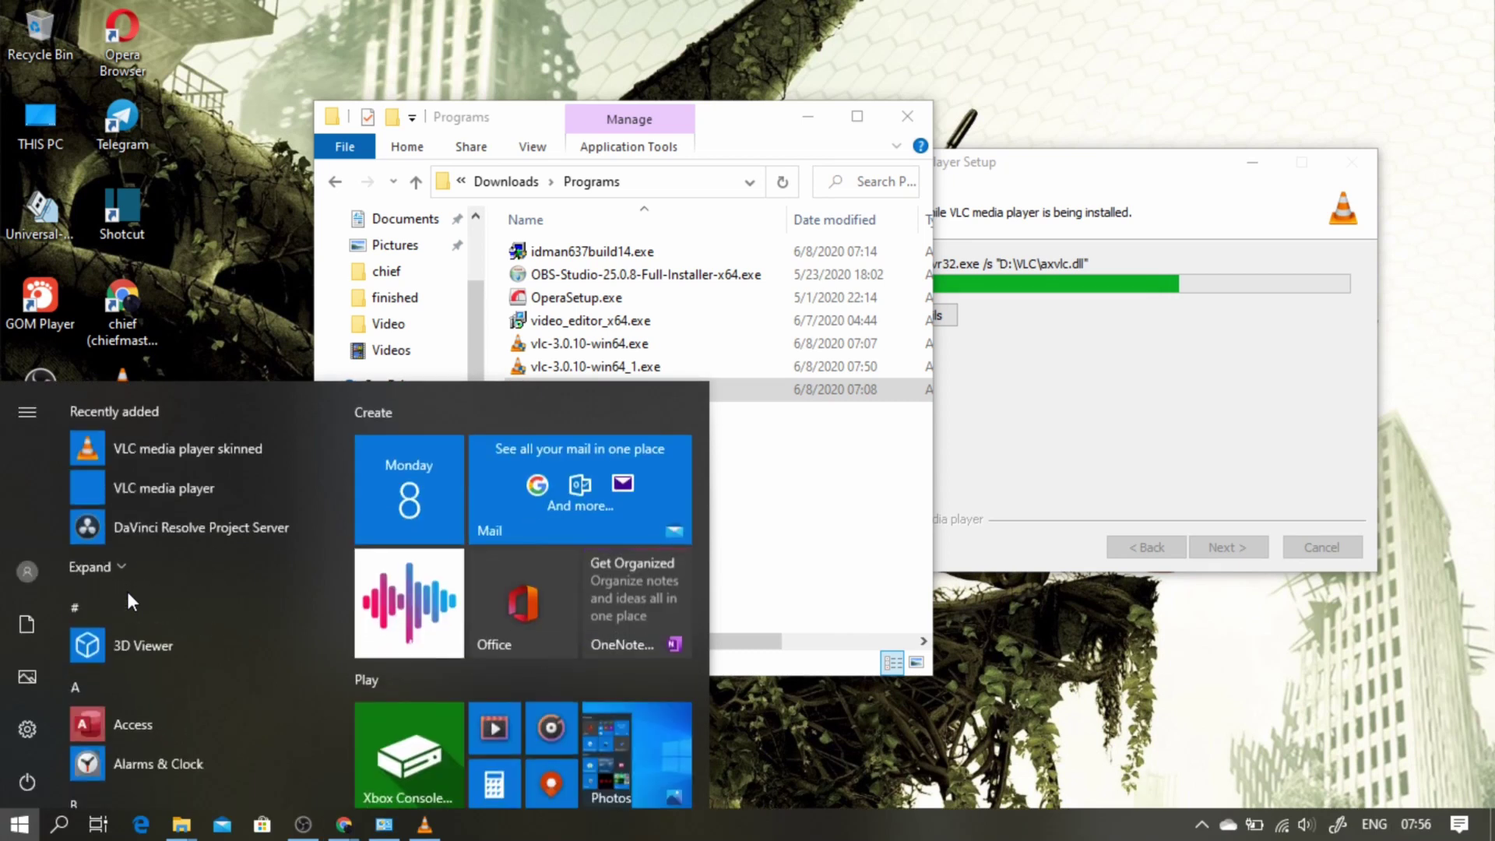
{"action": "type", "text": "w"}
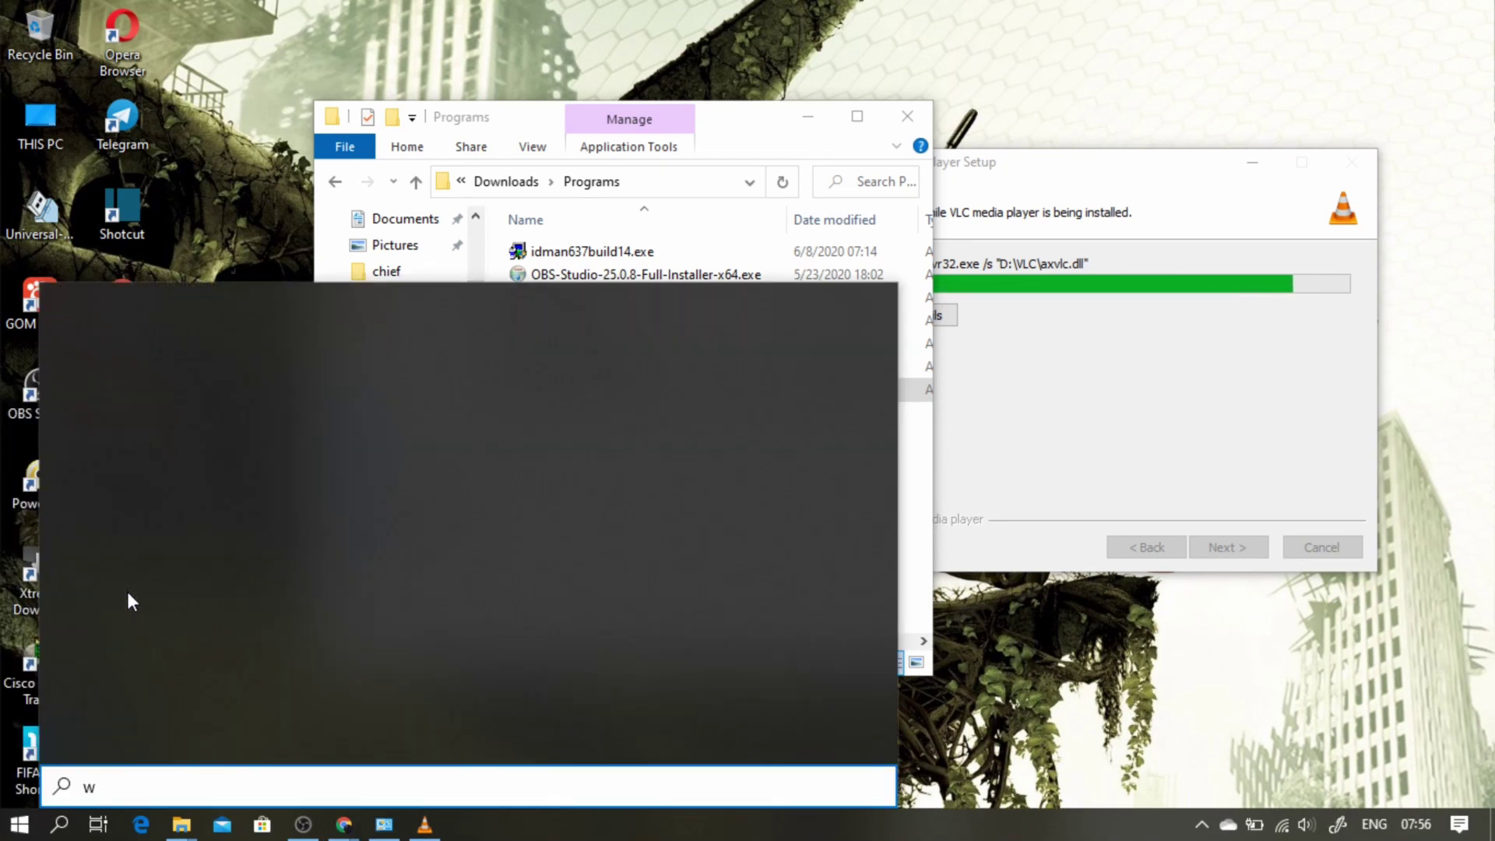
{"action": "type", "text": "inr"}
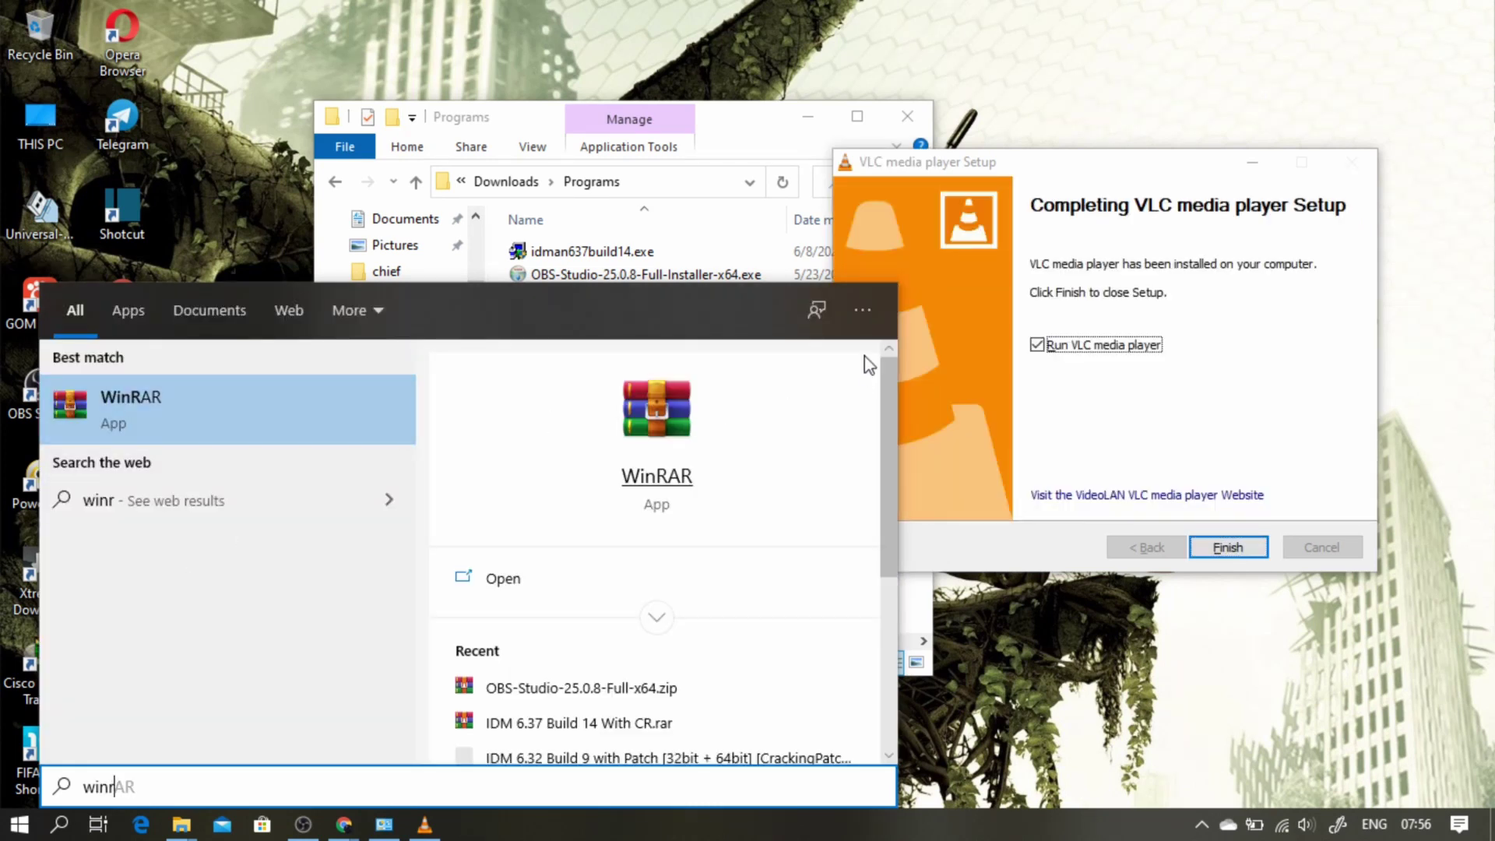
{"action": "left_click", "coordinate": [992, 701]}
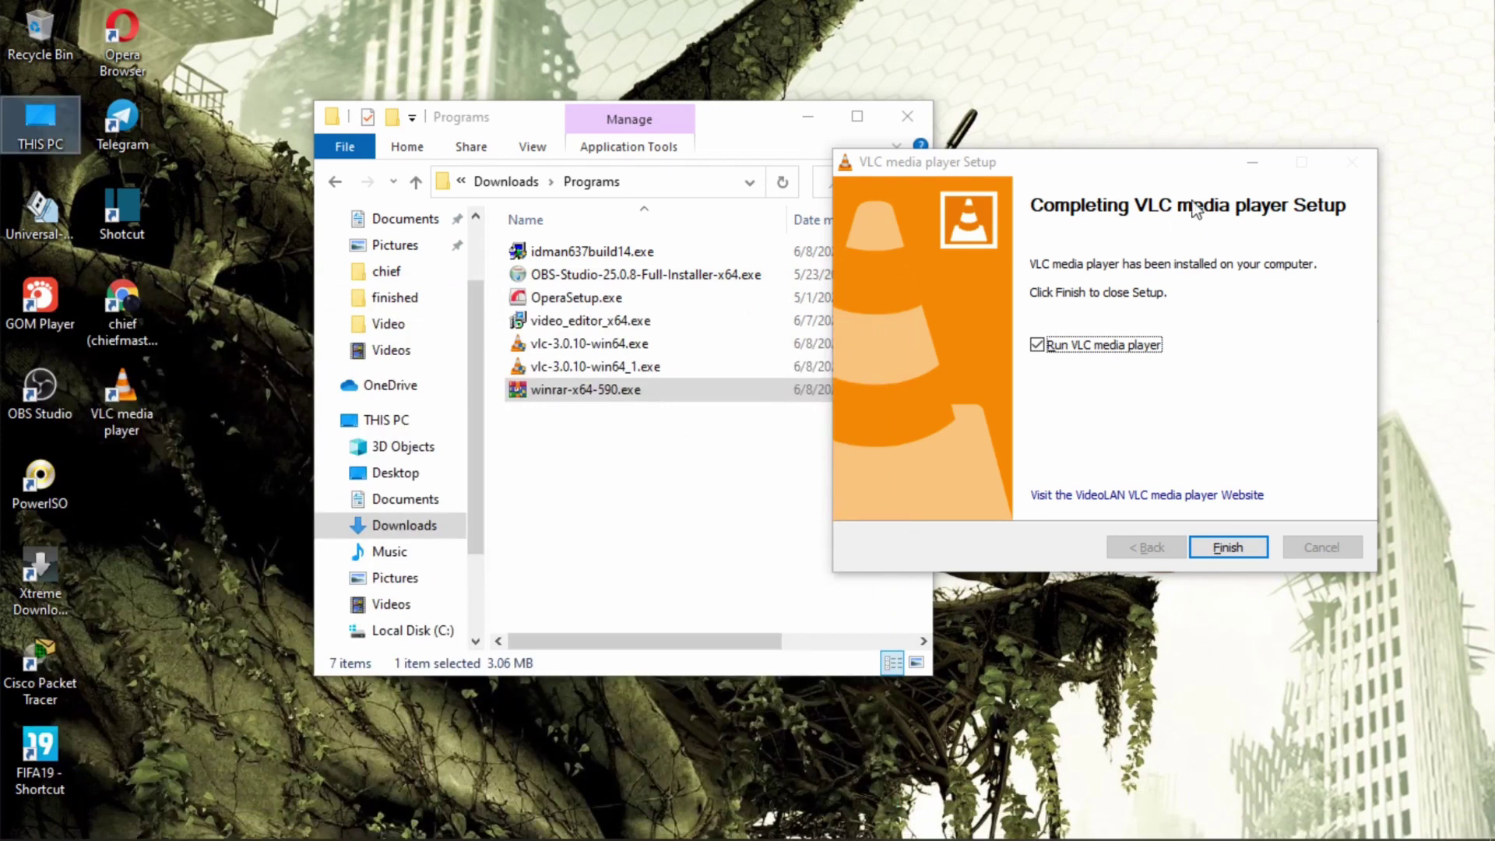
{"action": "left_click_drag", "start_coordinate": [1184, 162], "coordinate": [731, 126]}
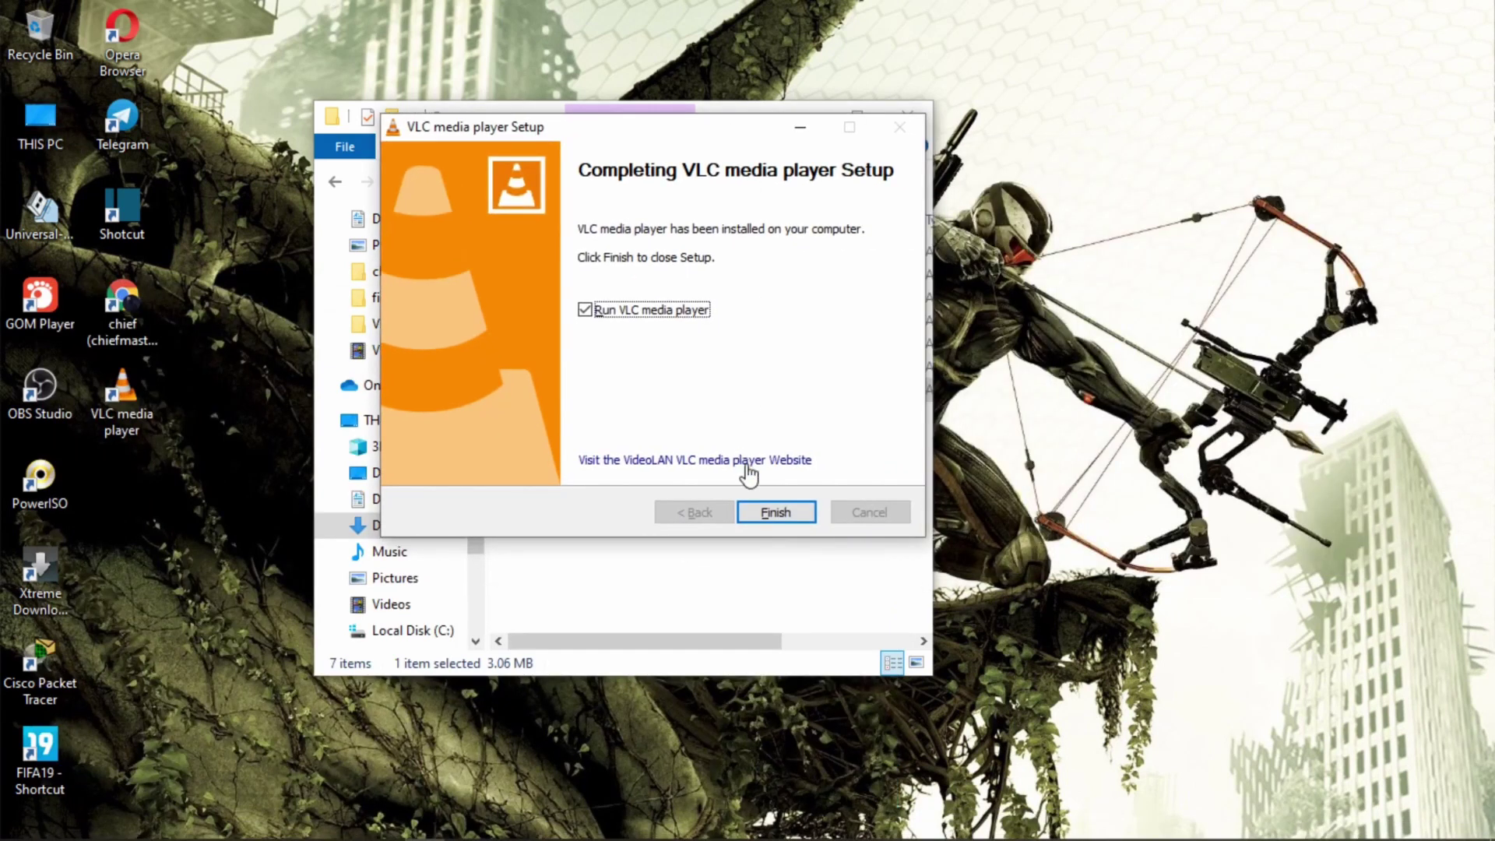
Finish the VLC setup with the player launched, accept its privacy and network access policy with both options enabled, and close VLC.
{"action": "left_click", "coordinate": [775, 514]}
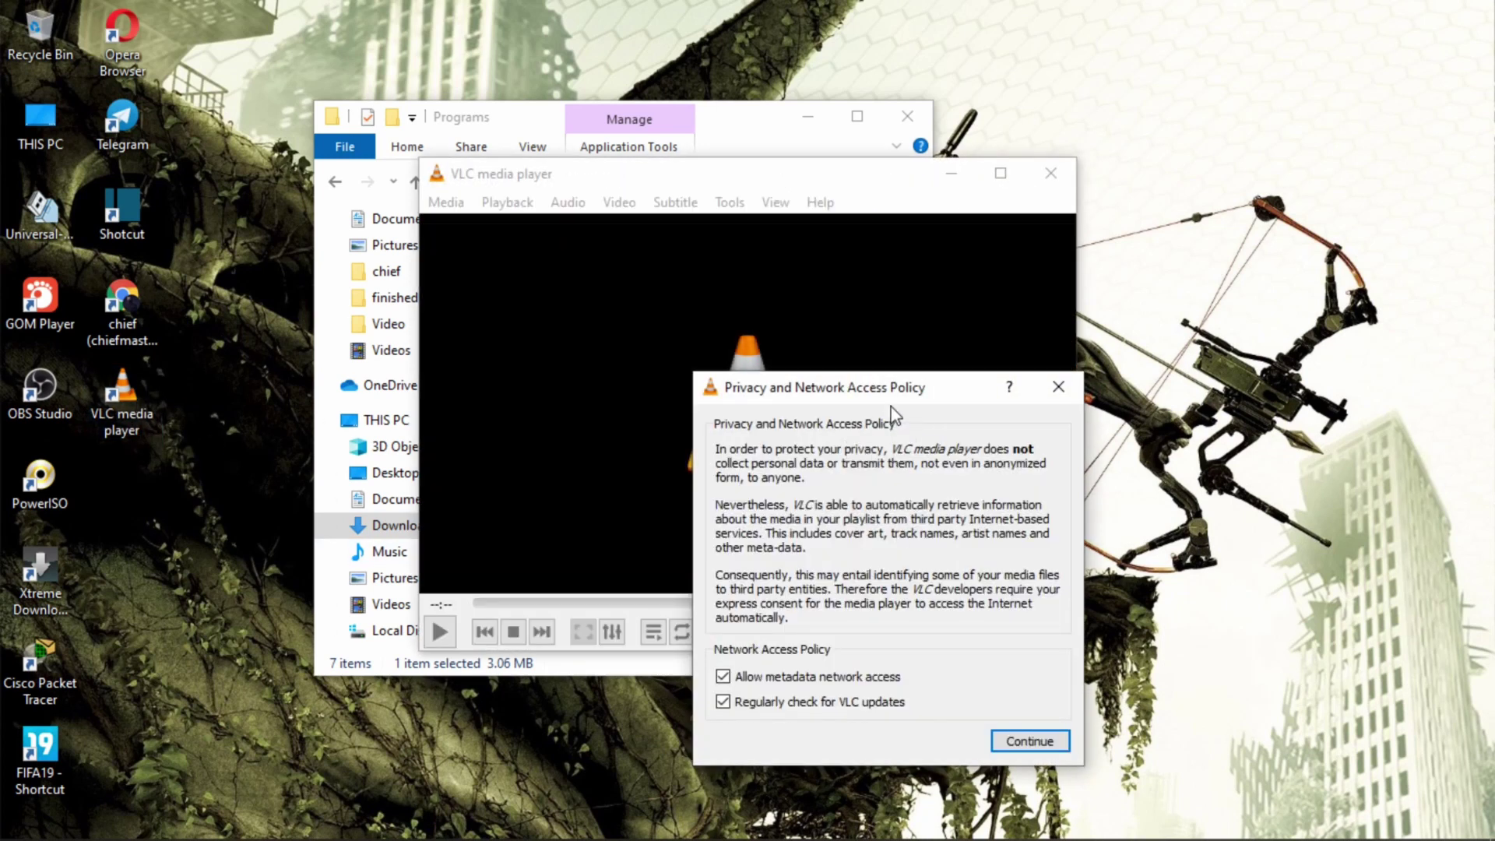
{"action": "left_click_drag", "start_coordinate": [928, 394], "coordinate": [829, 285]}
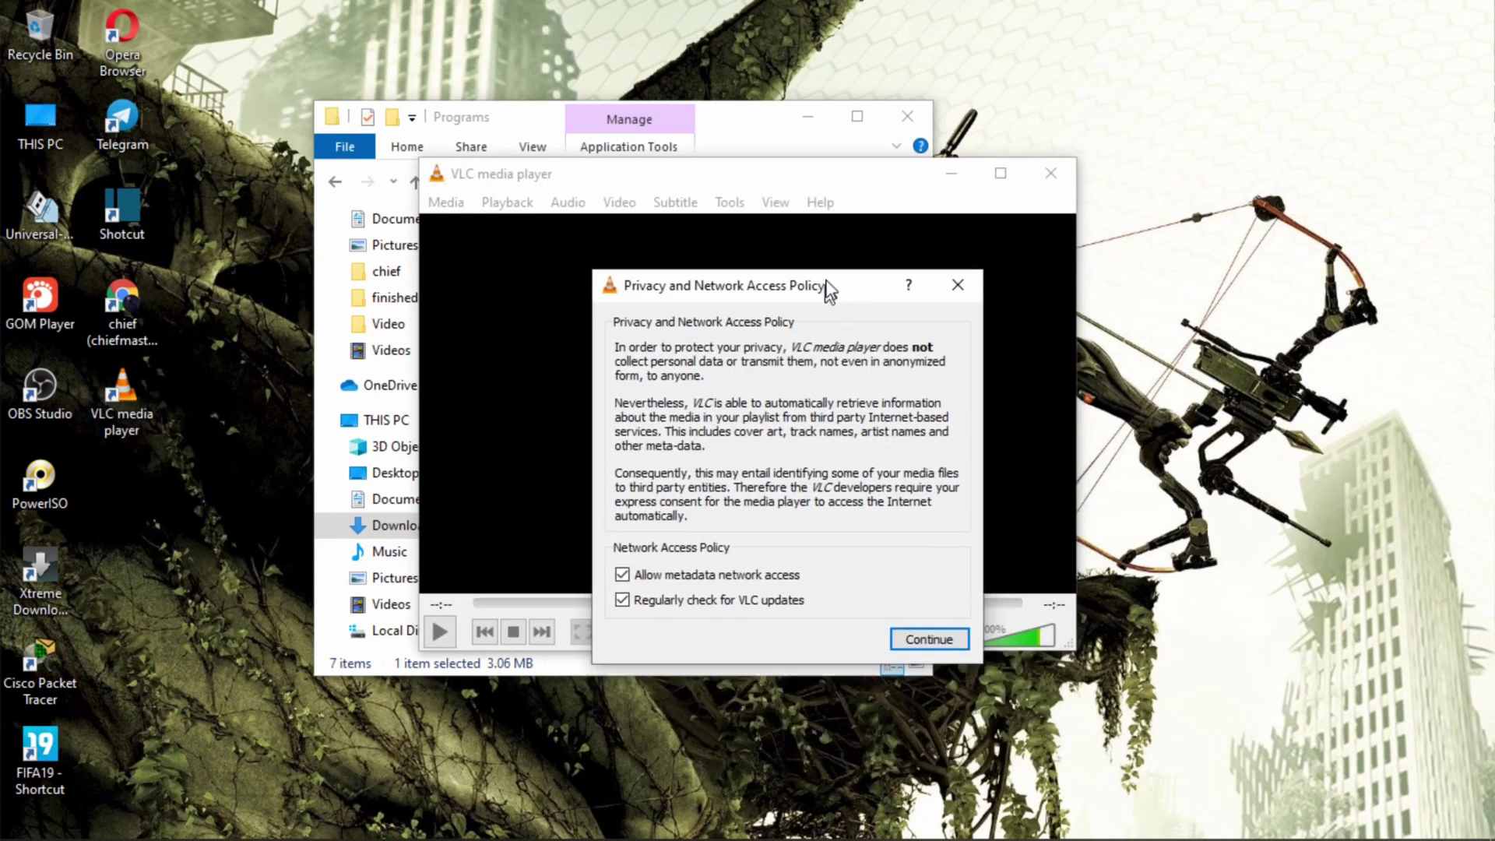
{"action": "left_click", "coordinate": [926, 635]}
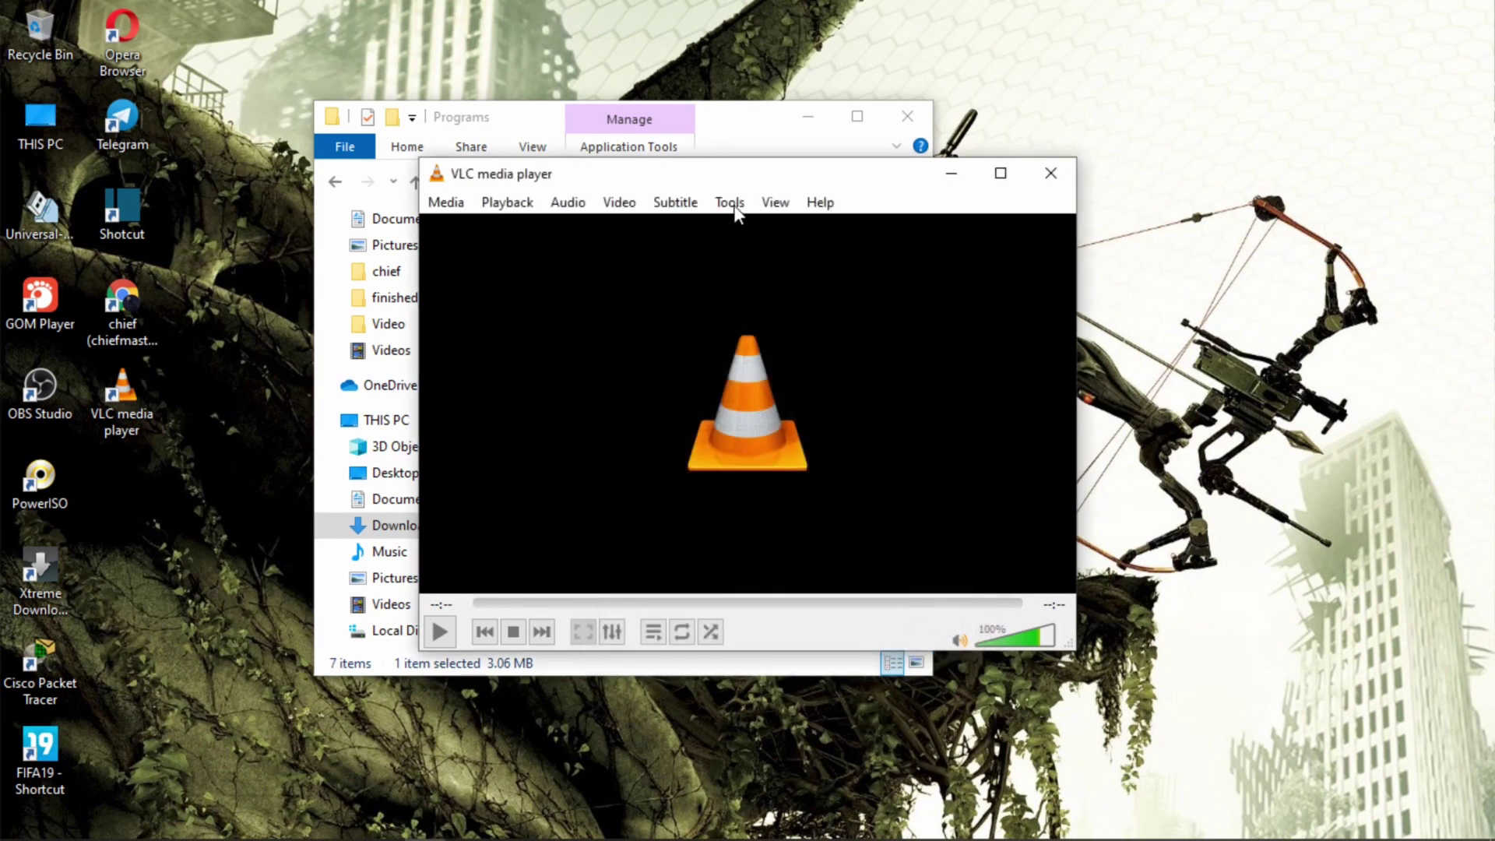
{"action": "left_click_drag", "start_coordinate": [764, 189], "coordinate": [900, 161]}
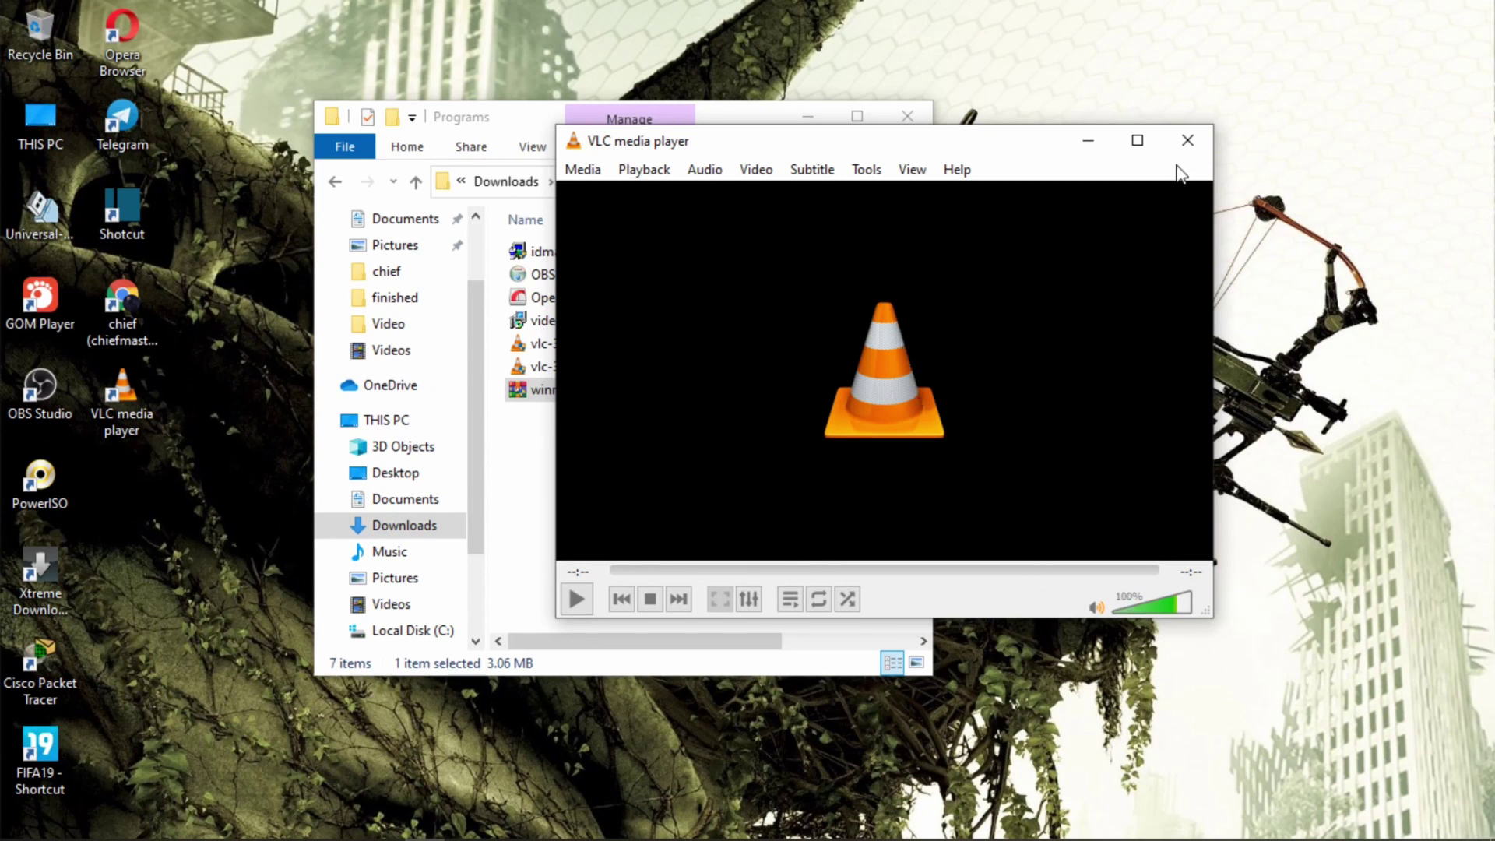
{"action": "left_click", "coordinate": [1188, 140]}
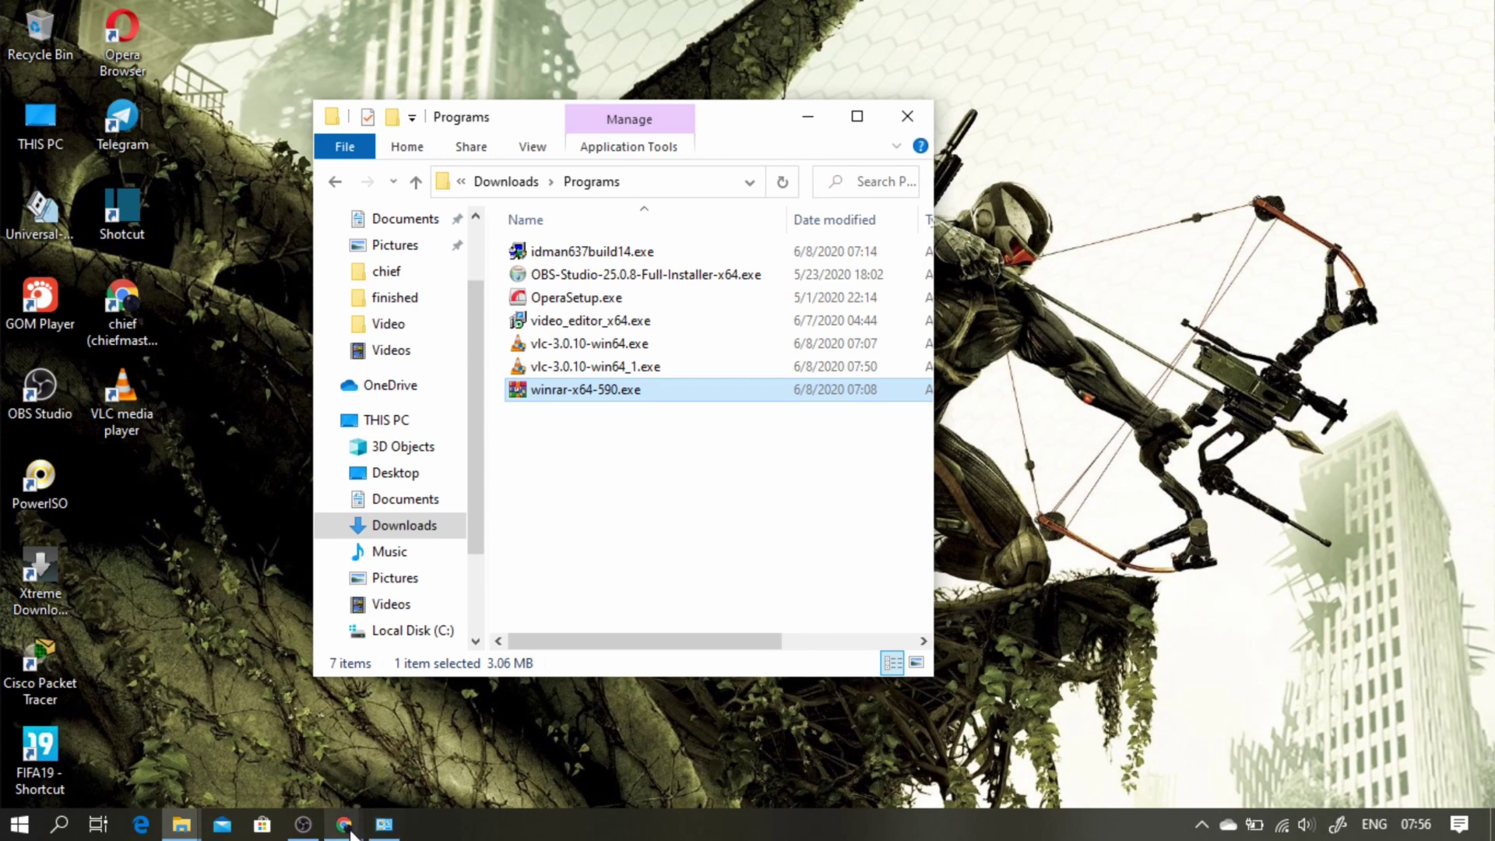
Switch to Chrome, search for "idm download" in a new tab and open the internetdownloadmanager.com download page.
{"action": "left_click", "coordinate": [343, 824]}
{"action": "left_click", "coordinate": [771, 759]}
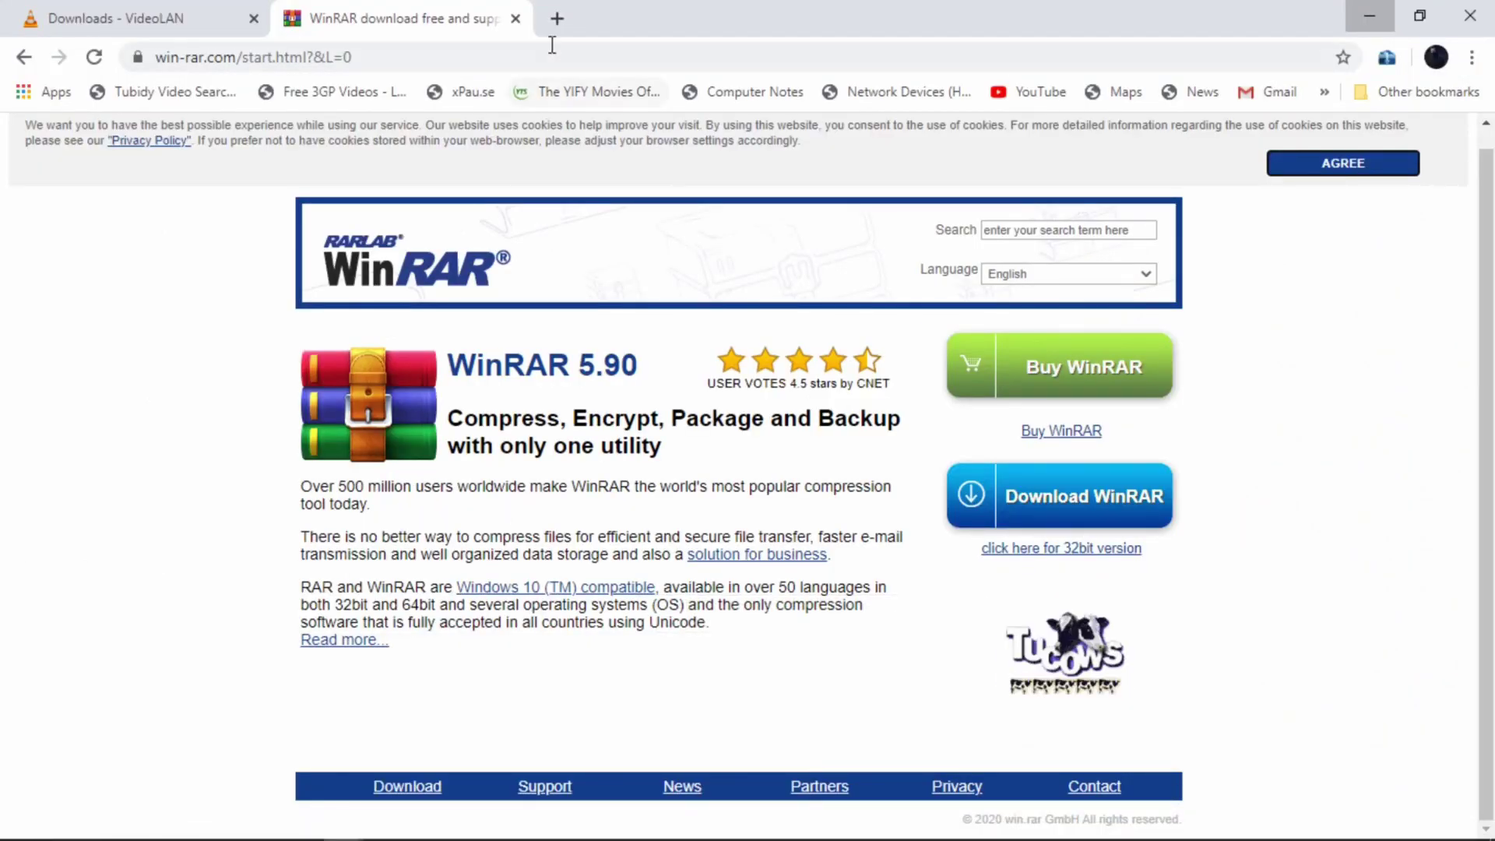
{"action": "left_click", "coordinate": [557, 20]}
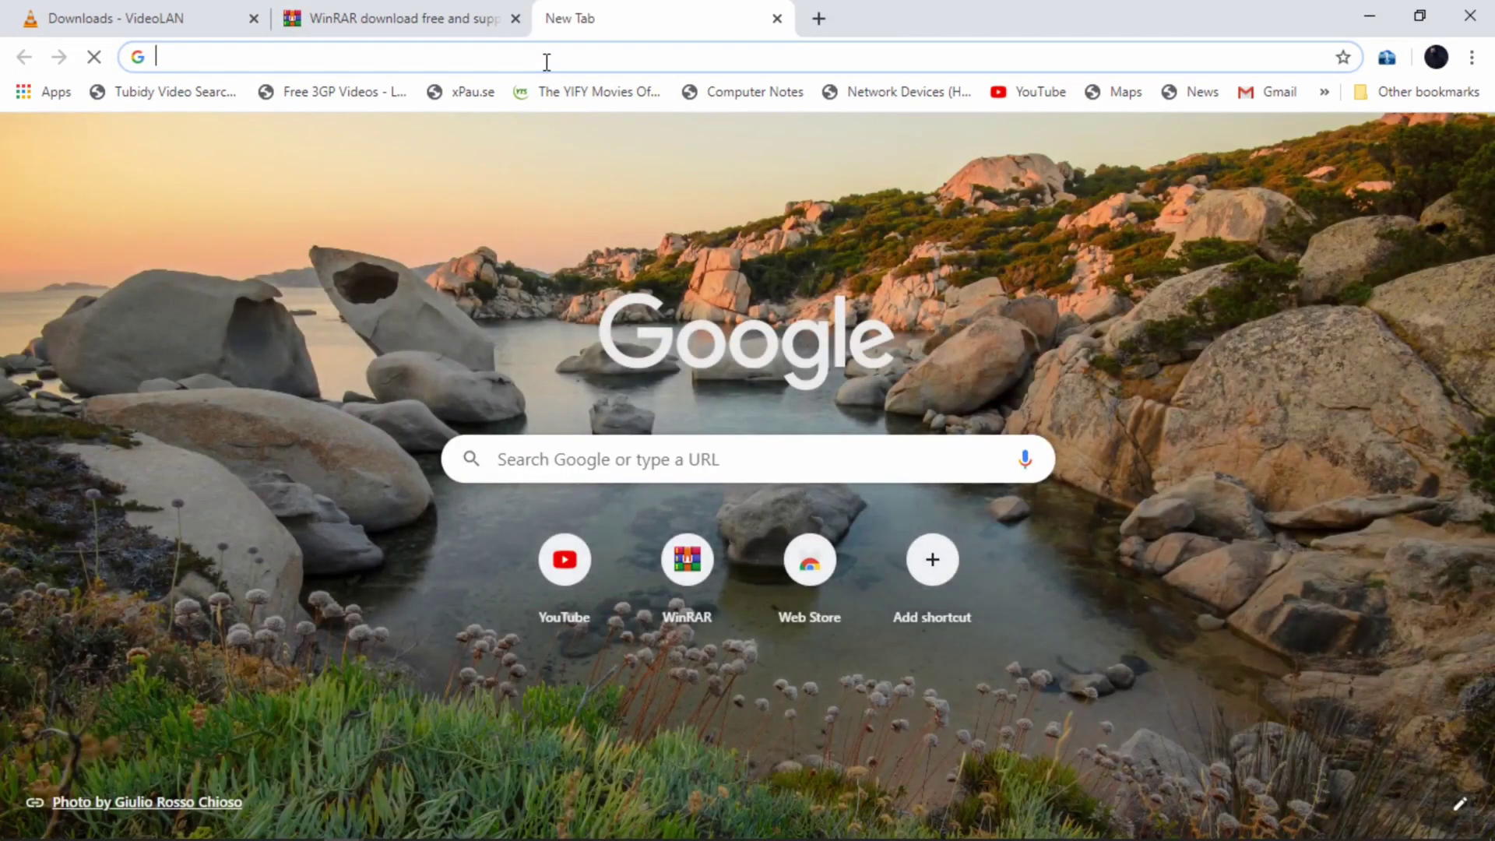
{"action": "type", "text": "idm"}
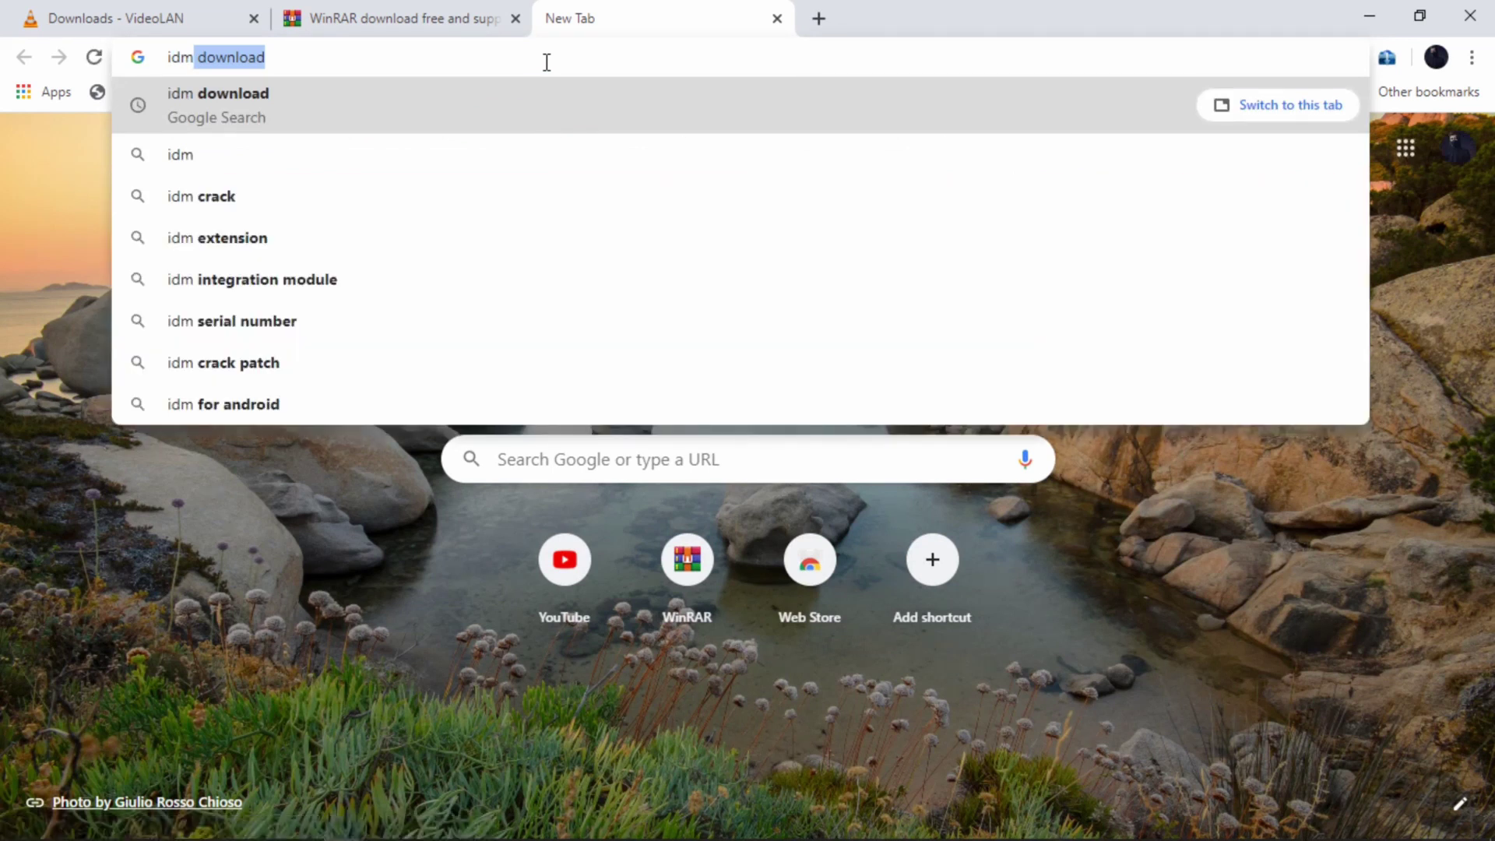
{"action": "key", "text": "Right"}
{"action": "key", "text": "Return"}
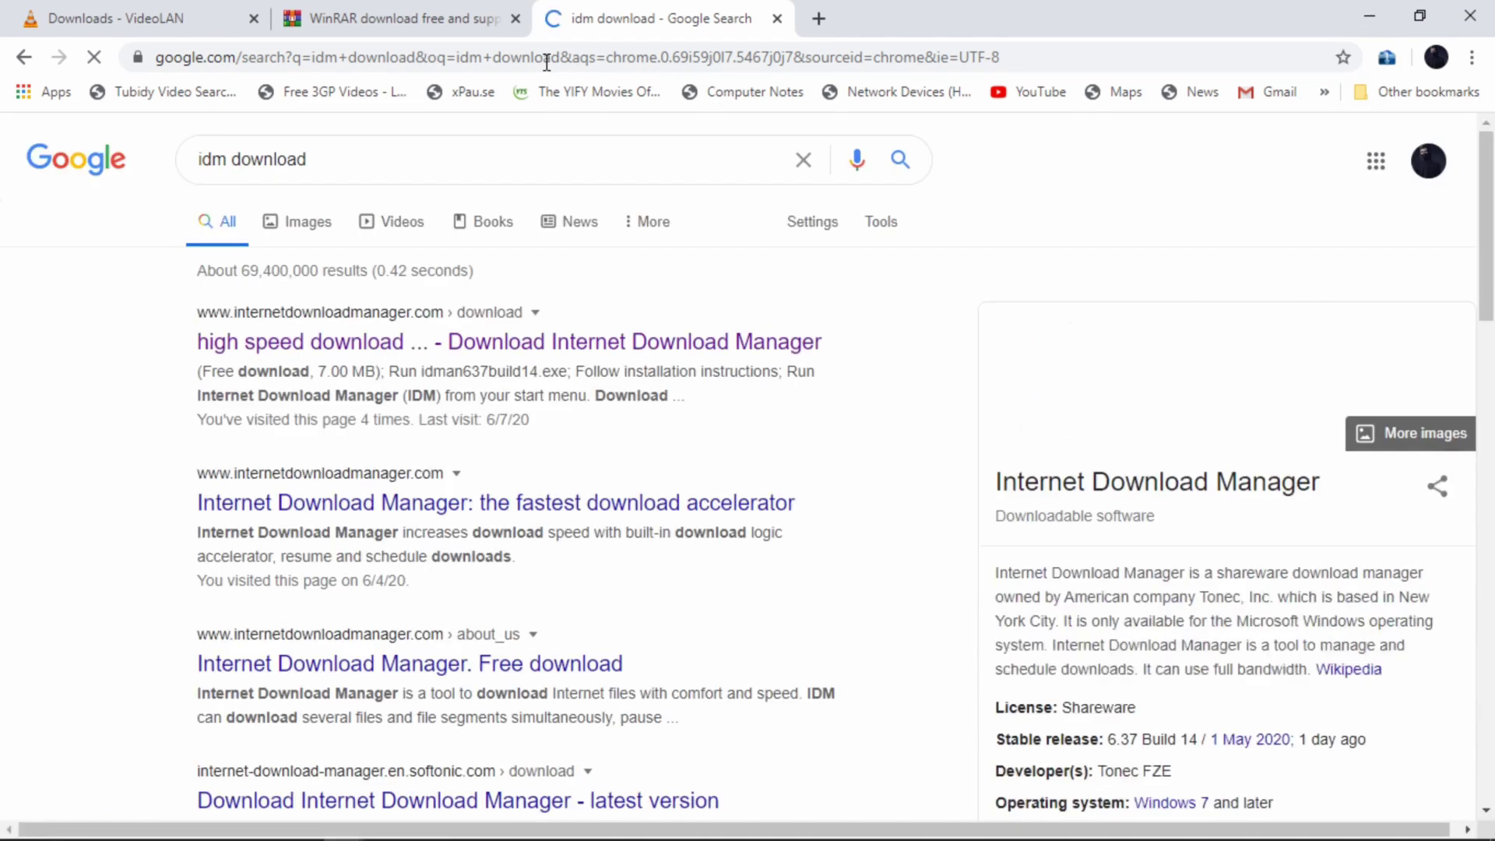
{"action": "left_click", "coordinate": [428, 350]}
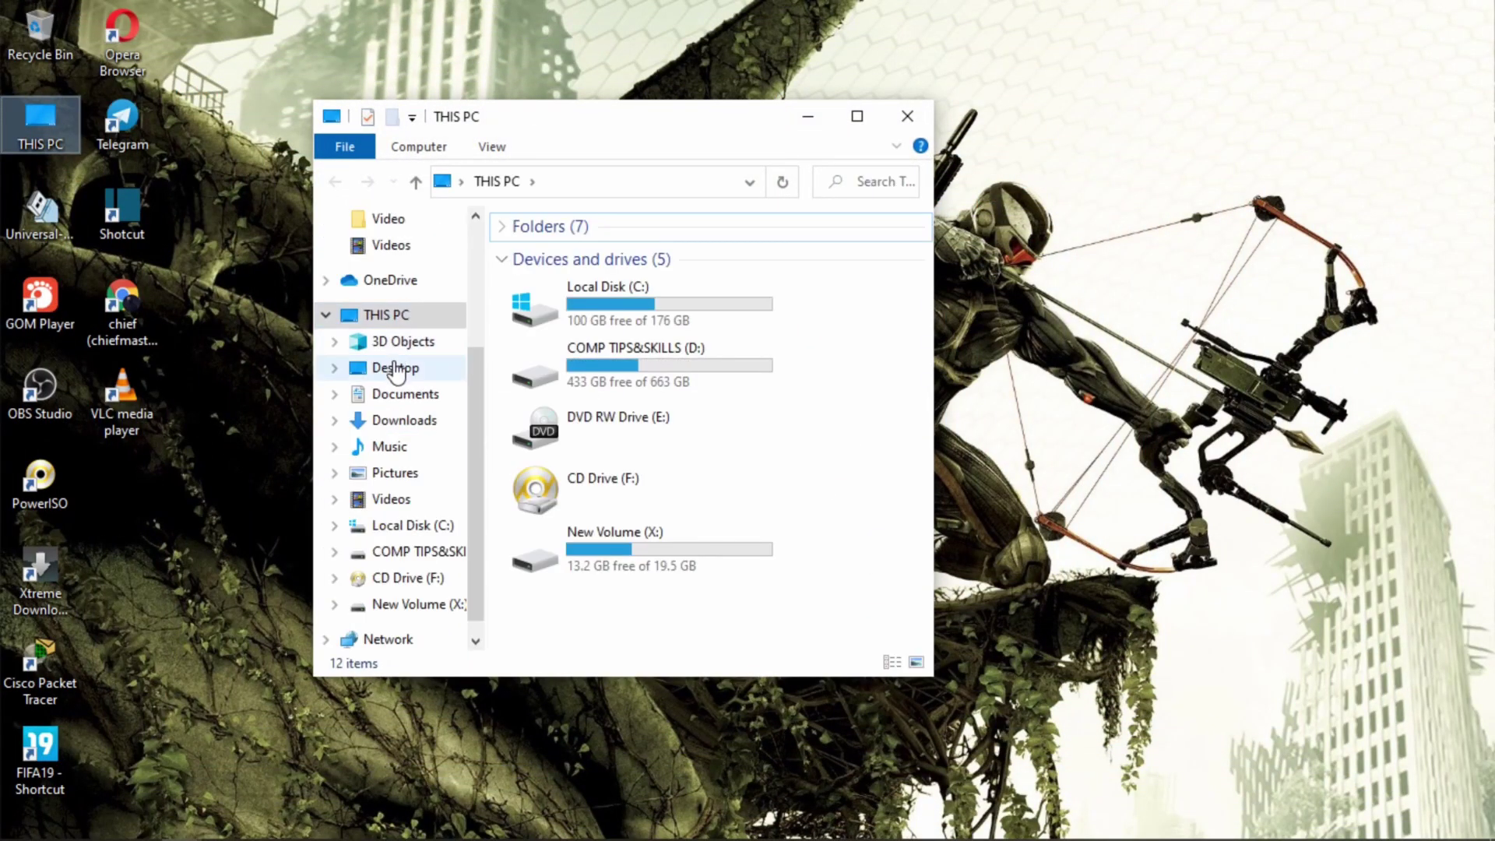
Open the Programs folder inside Downloads, run idman637build14.exe and choose English as the setup language.
{"action": "left_click", "coordinate": [404, 425]}
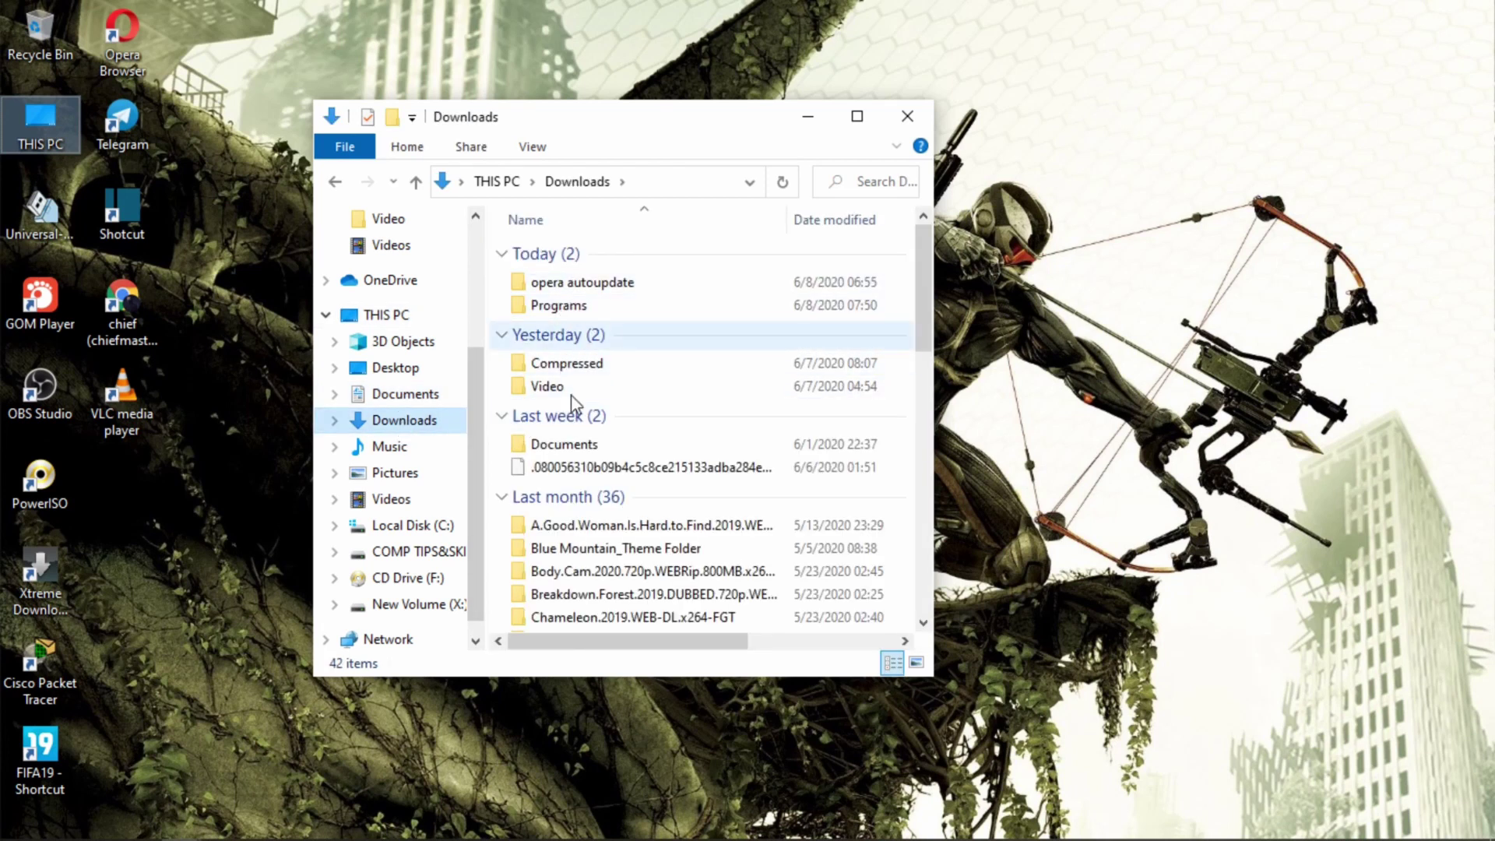
{"action": "left_click", "coordinate": [555, 310]}
{"action": "double_click", "coordinate": [555, 308]}
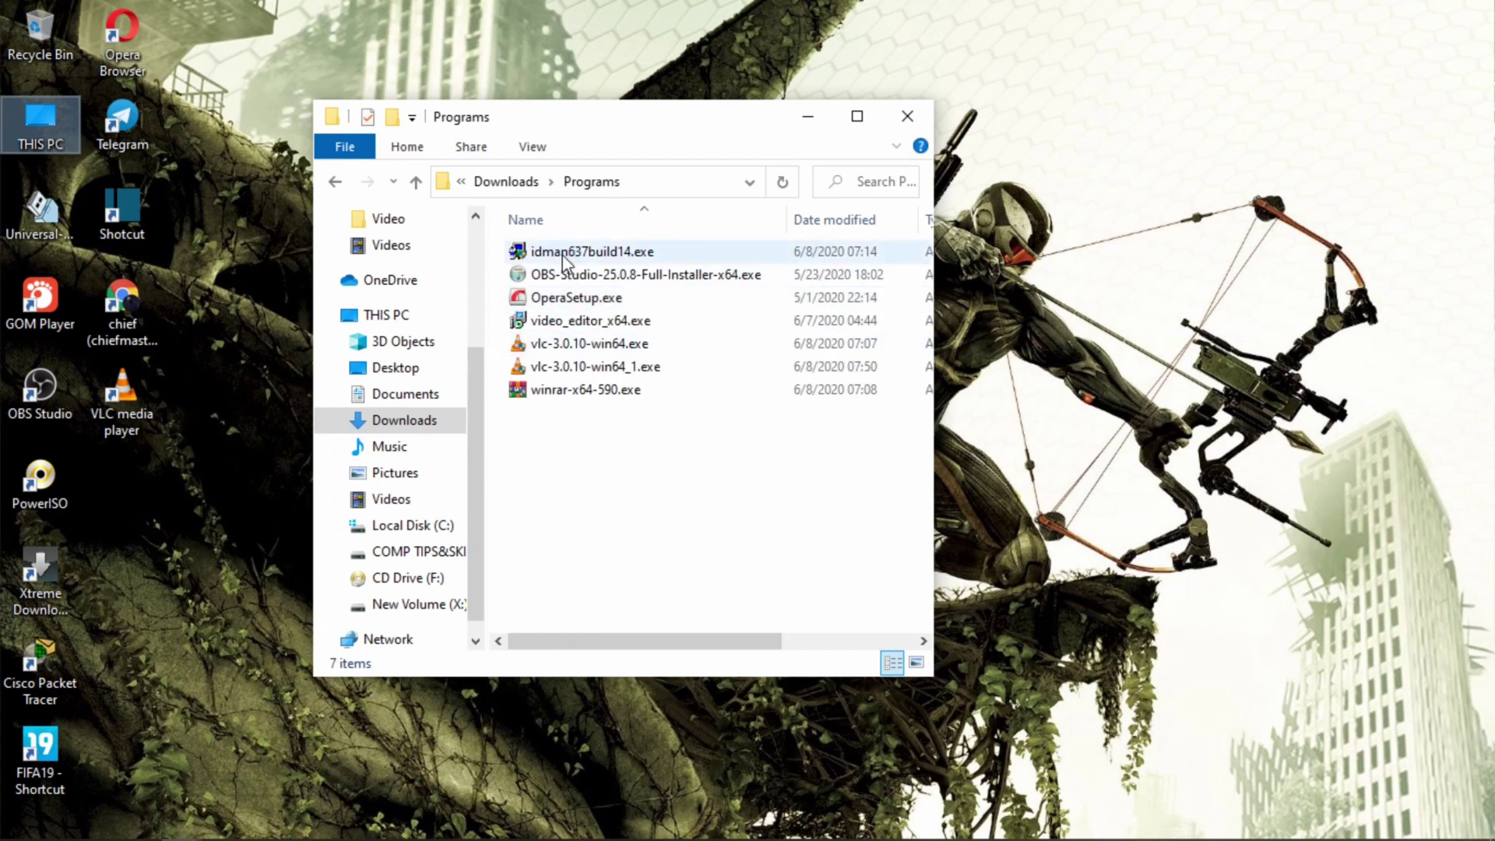
{"action": "double_click", "coordinate": [637, 253]}
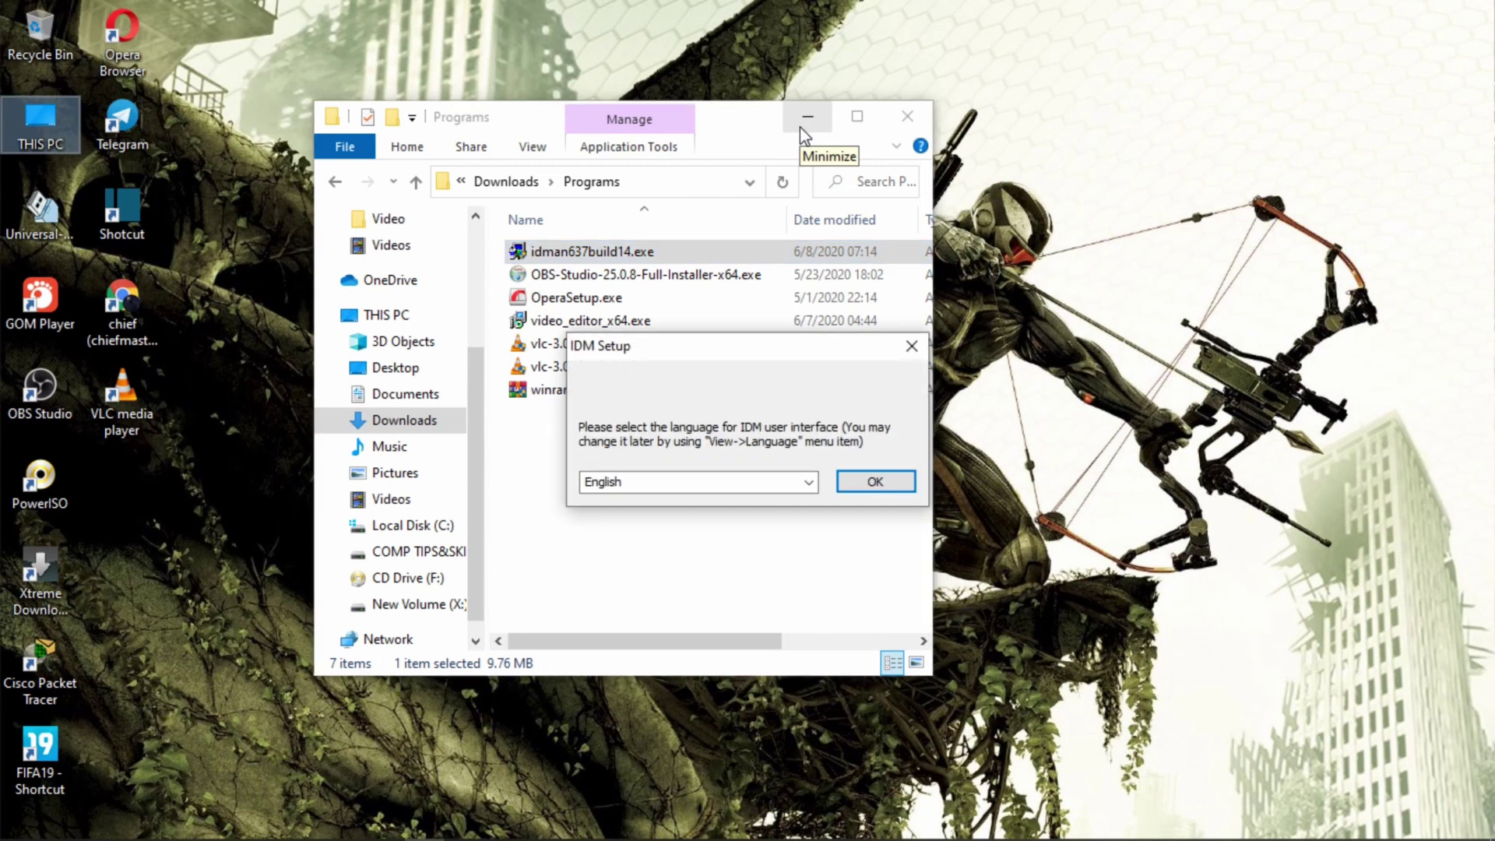
{"action": "left_click", "coordinate": [877, 482]}
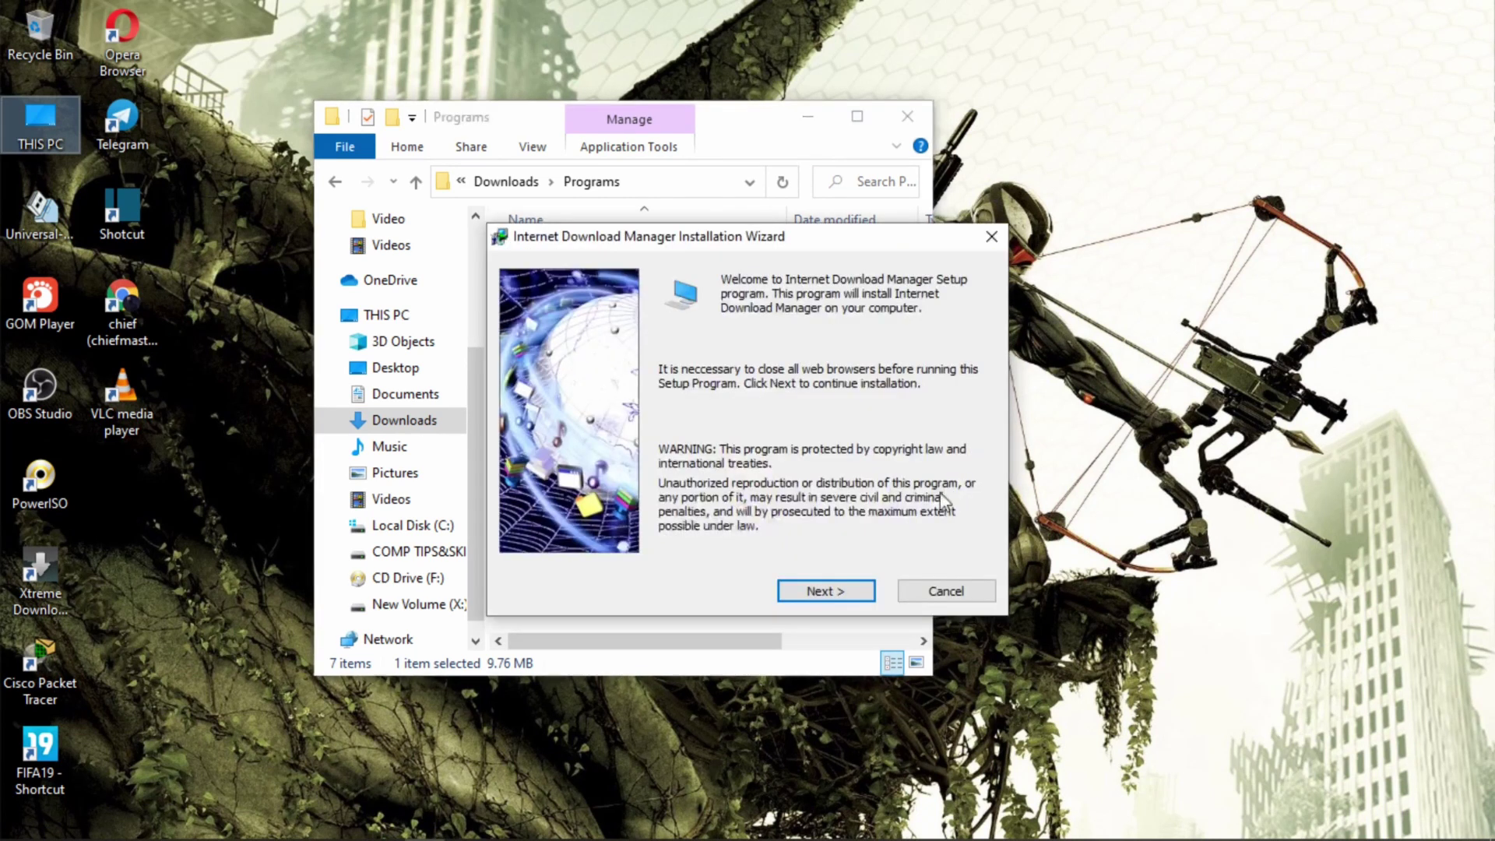
Proceed past the IDM welcome page, look through the license agreement, accept its terms and continue to the destination settings.
{"action": "left_click", "coordinate": [816, 597]}
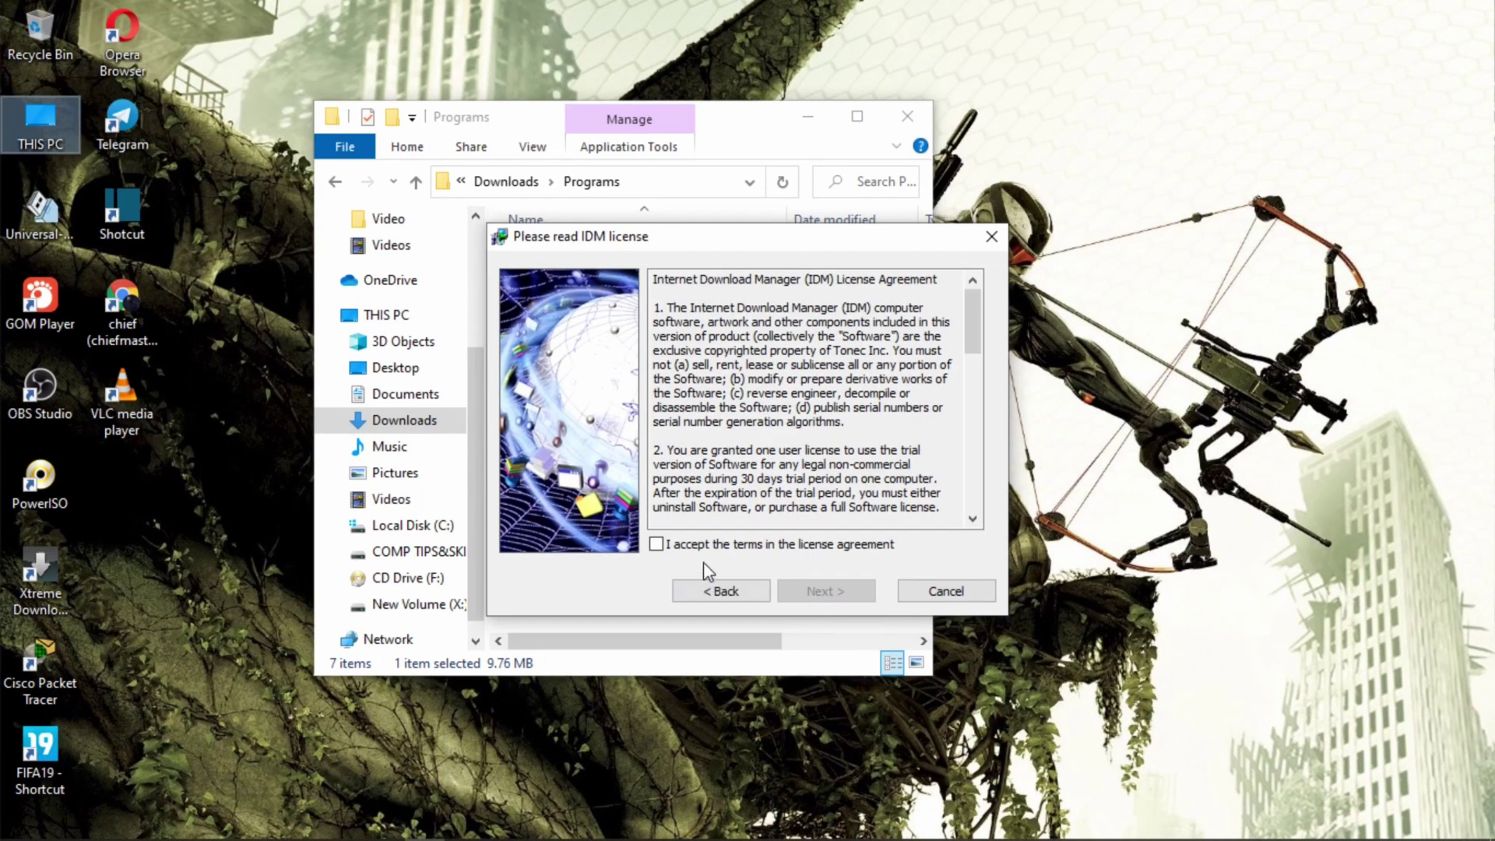
{"action": "scroll", "coordinate": [726, 426], "scroll_direction": "down", "scroll_amount": 15}
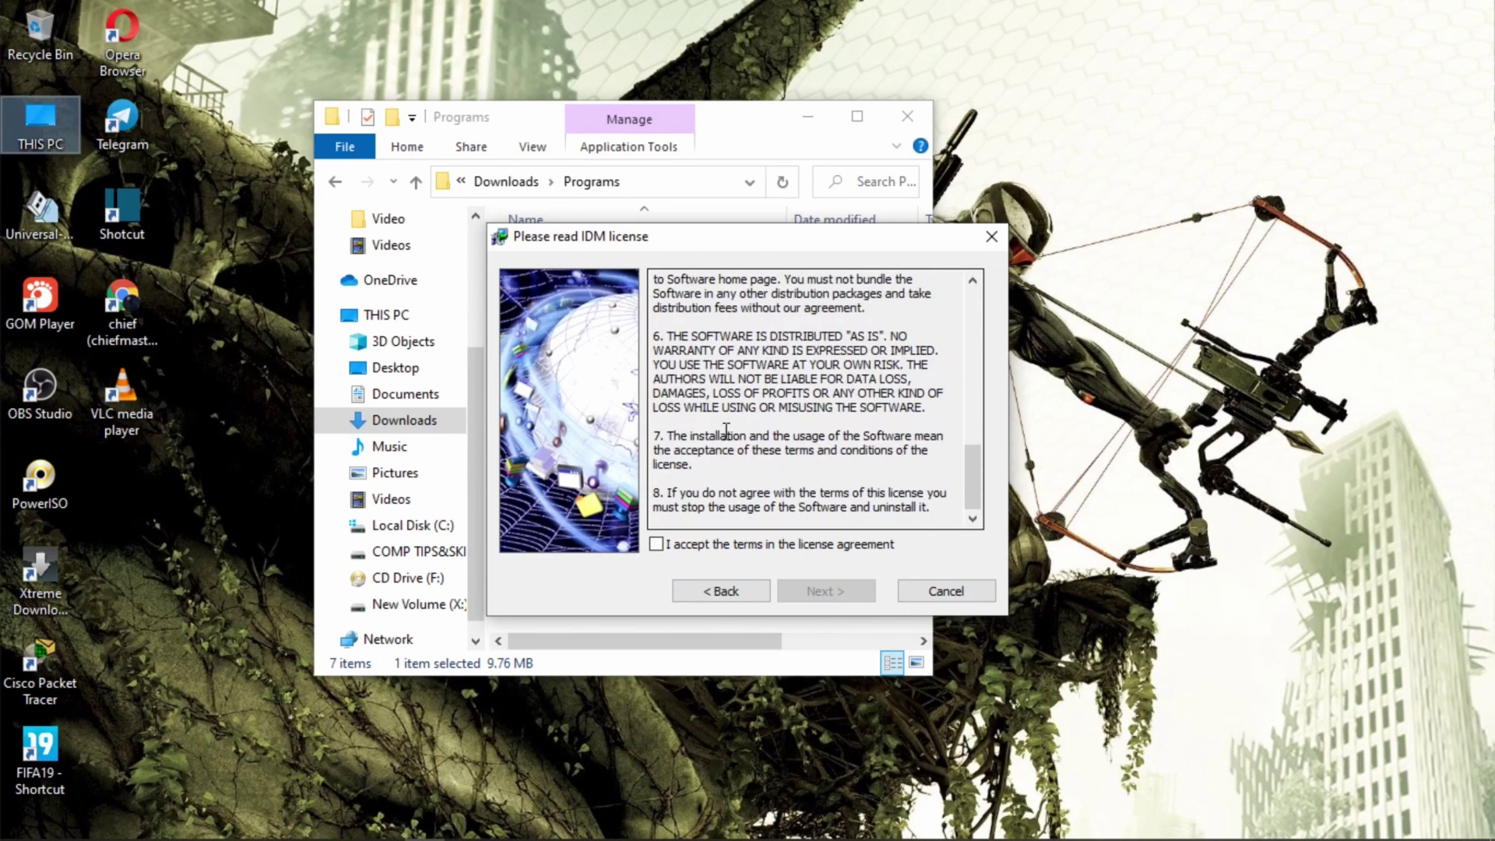
{"action": "scroll", "coordinate": [727, 434], "scroll_direction": "up", "scroll_amount": 15}
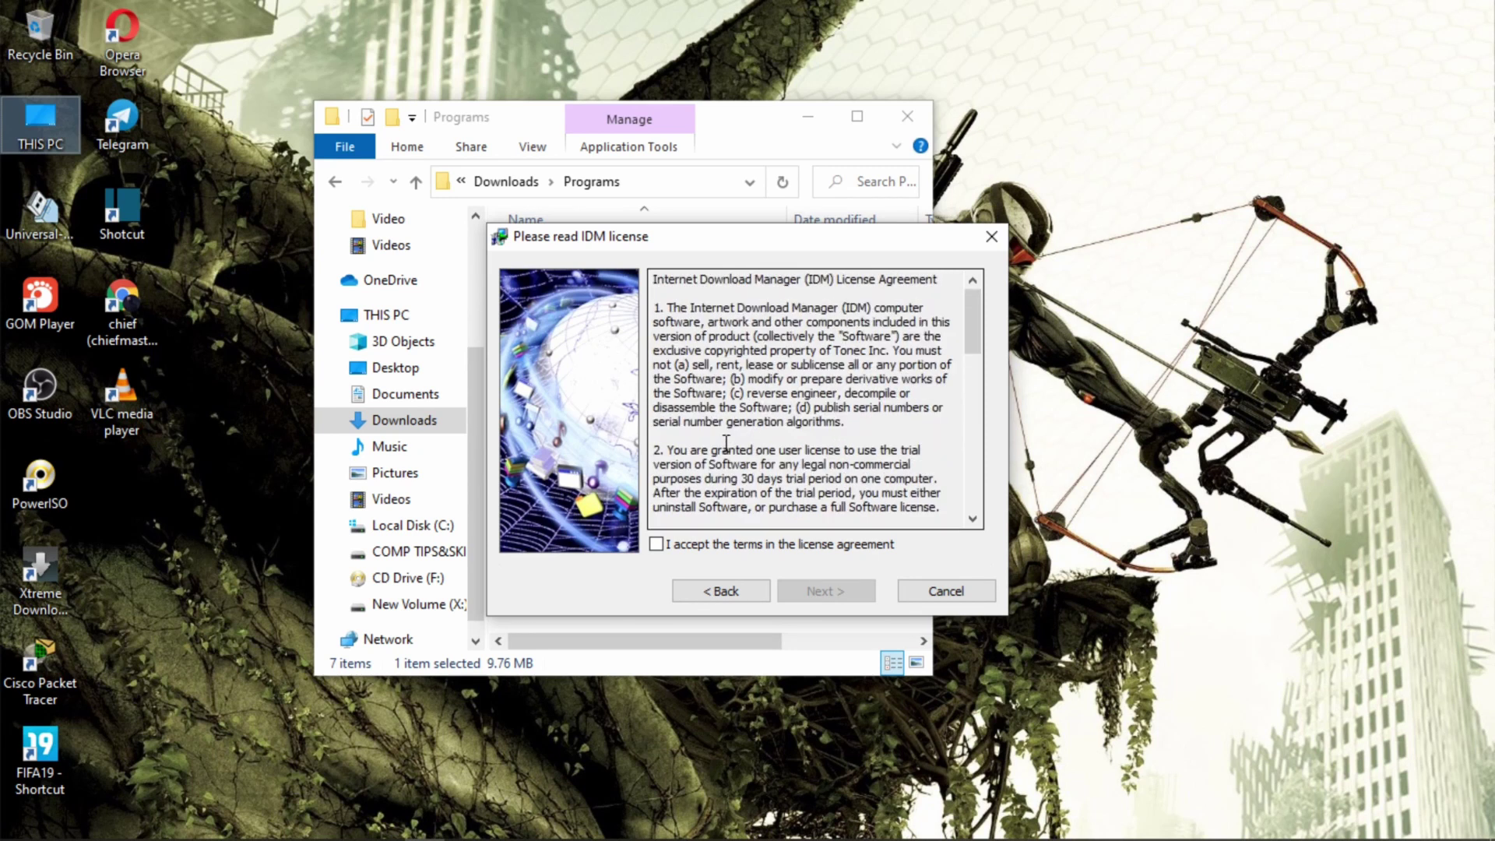
{"action": "left_click", "coordinate": [656, 545]}
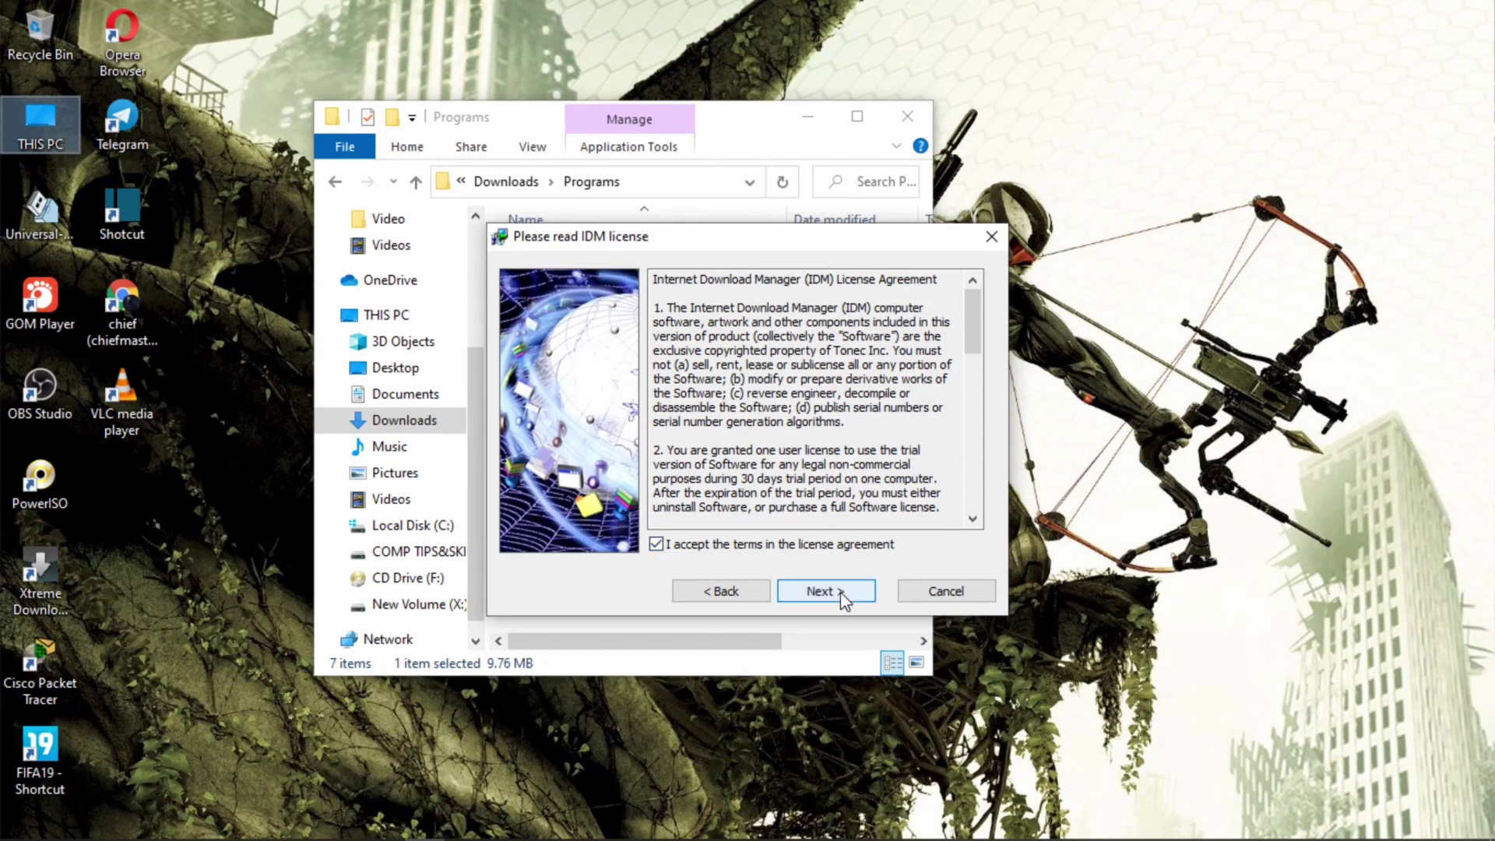
{"action": "left_click", "coordinate": [660, 547]}
{"action": "left_click", "coordinate": [660, 545]}
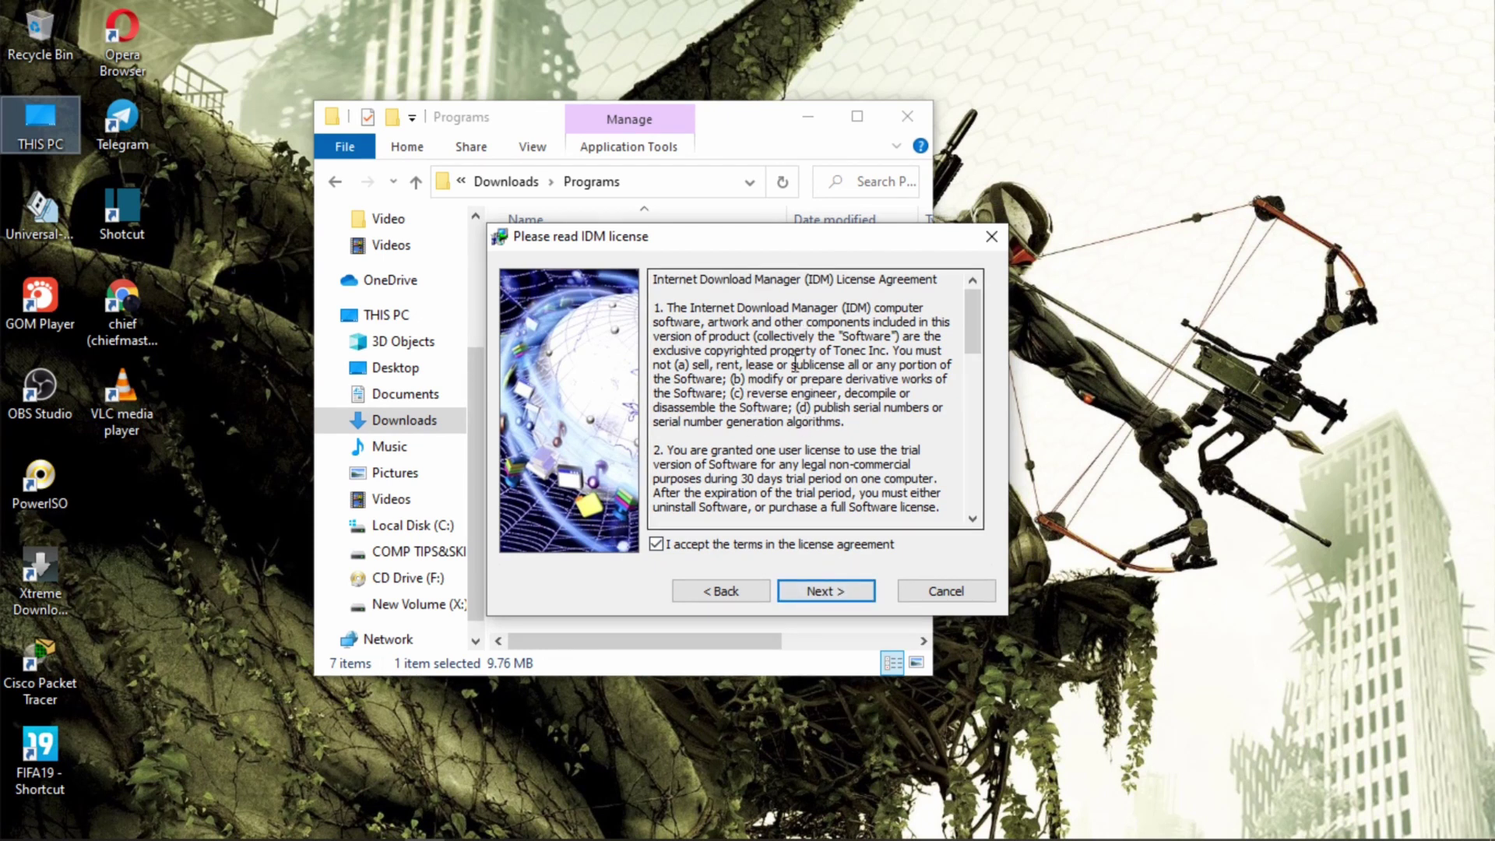
{"action": "left_click", "coordinate": [835, 597]}
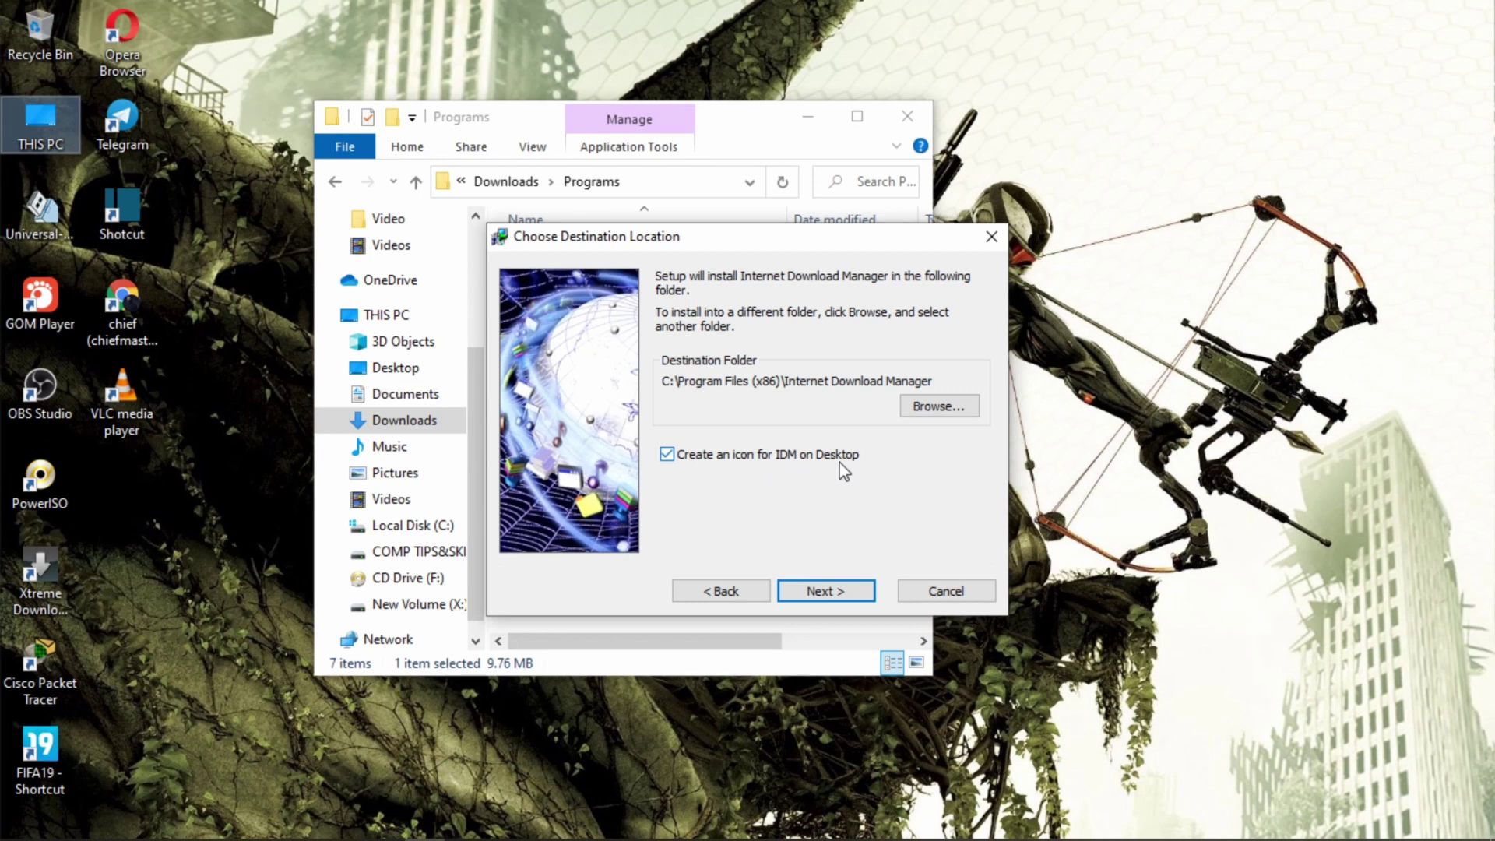
Install Internet Download Manager in C:\Program Files (x86)\Internet Download Manager with a desktop icon and finish the wizard.
{"action": "left_click", "coordinate": [669, 456]}
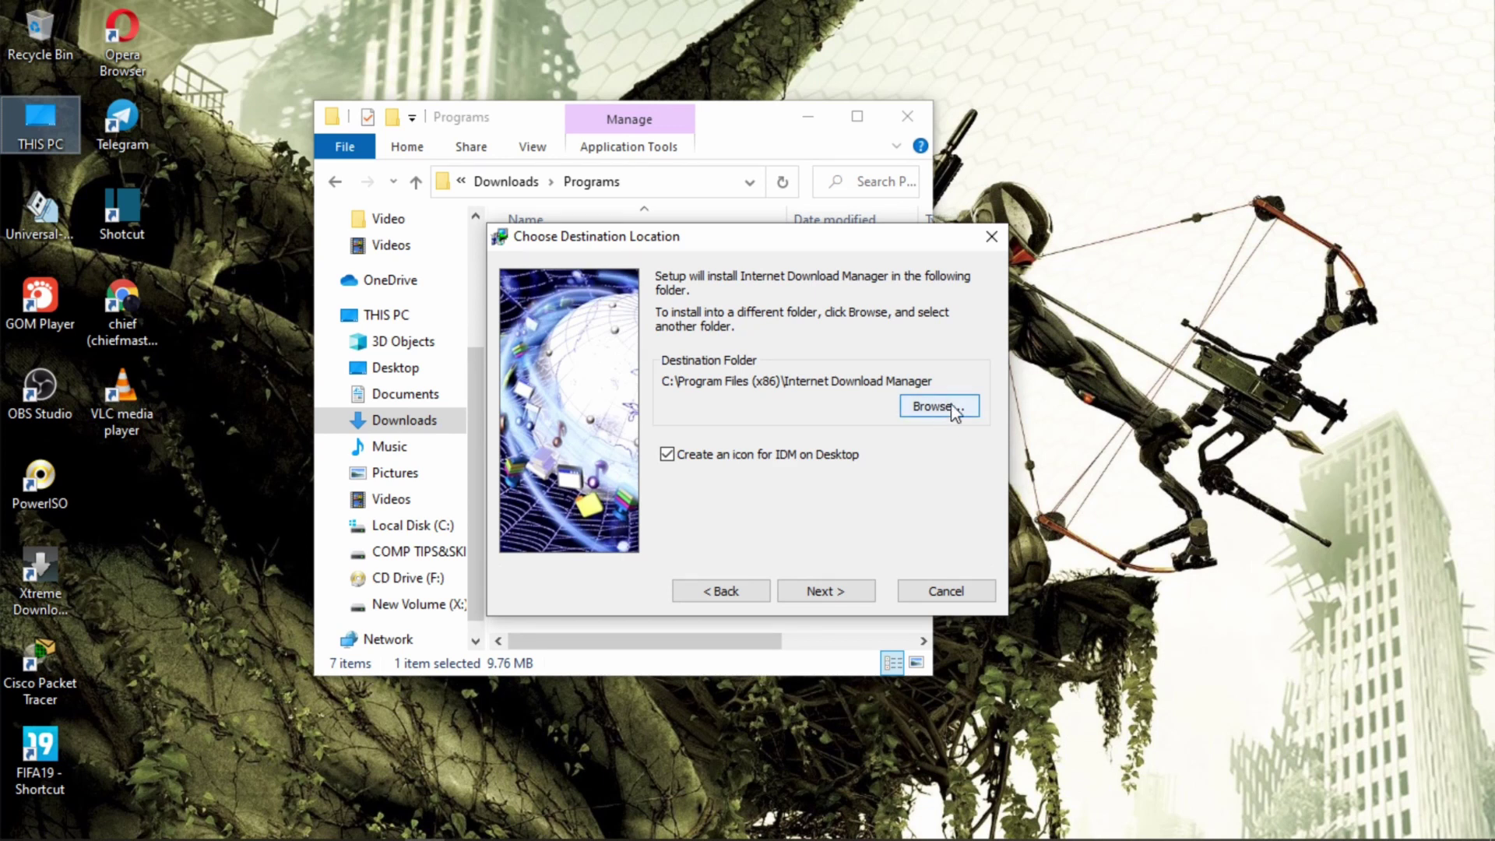
{"action": "left_click", "coordinate": [826, 597]}
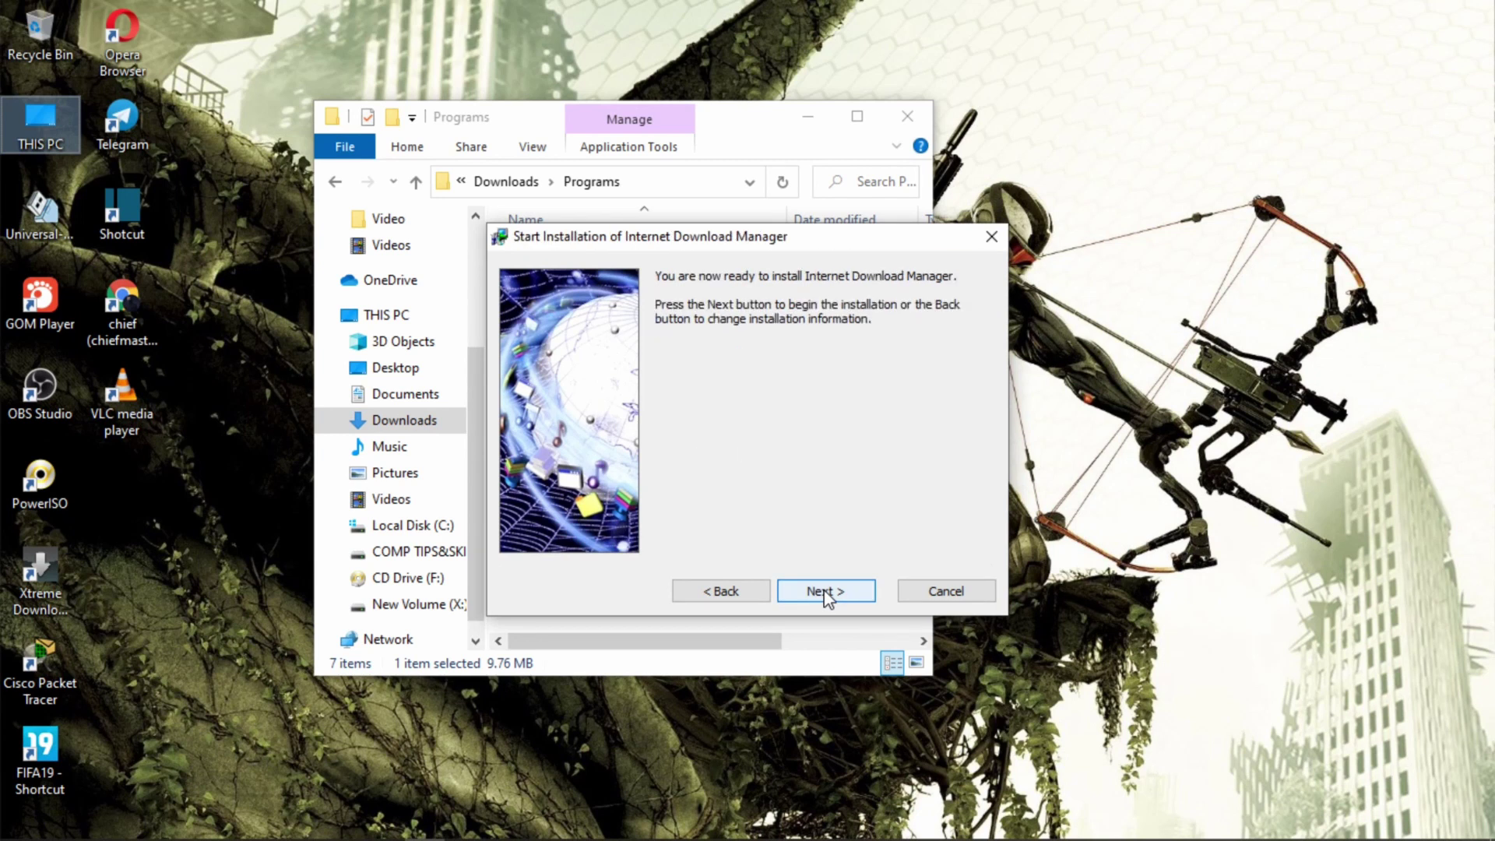
{"action": "left_click", "coordinate": [826, 598]}
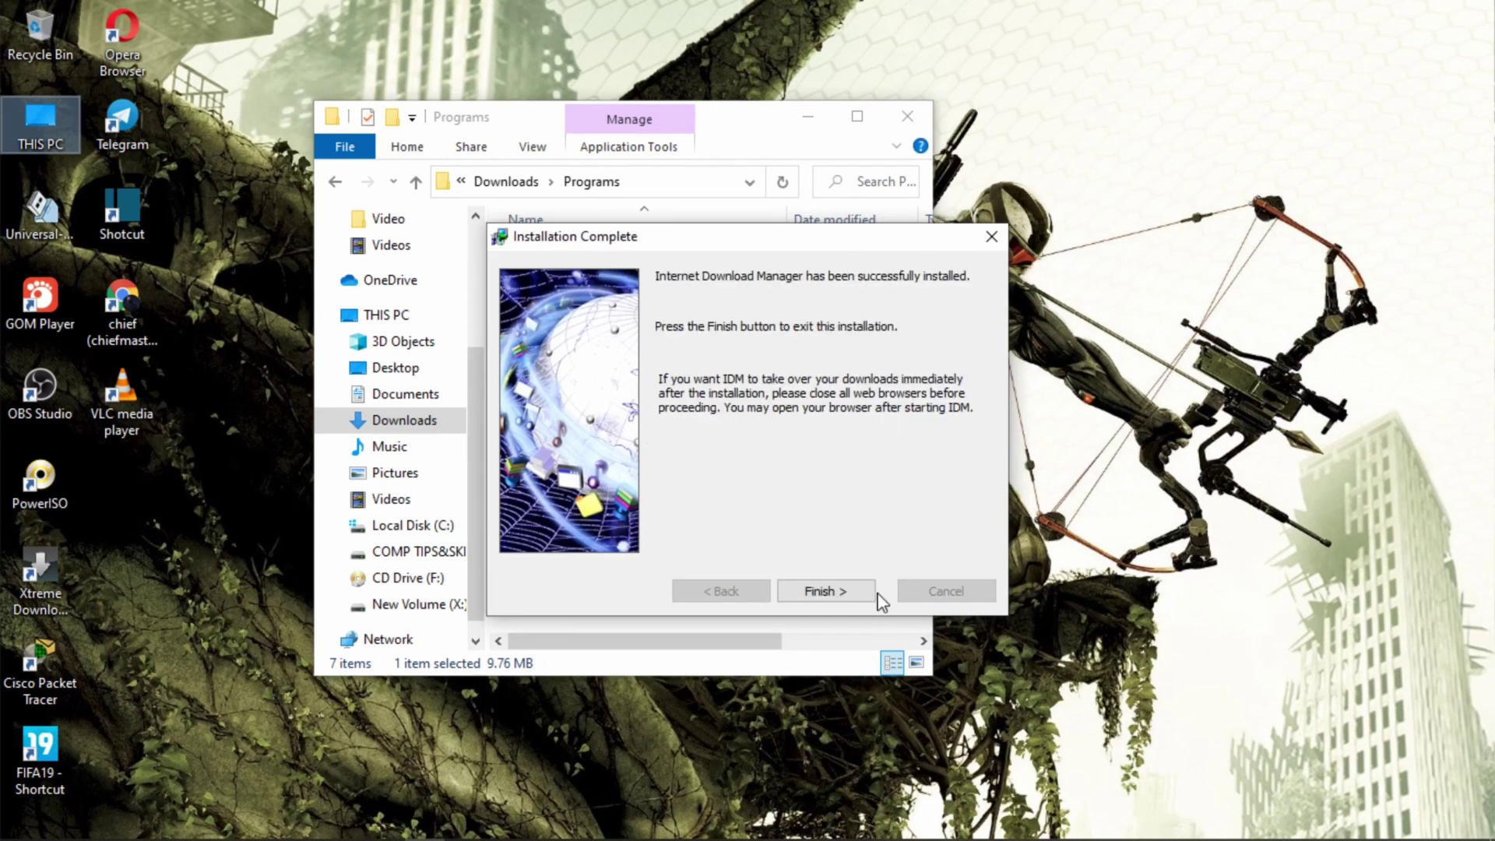
{"action": "left_click", "coordinate": [826, 591]}
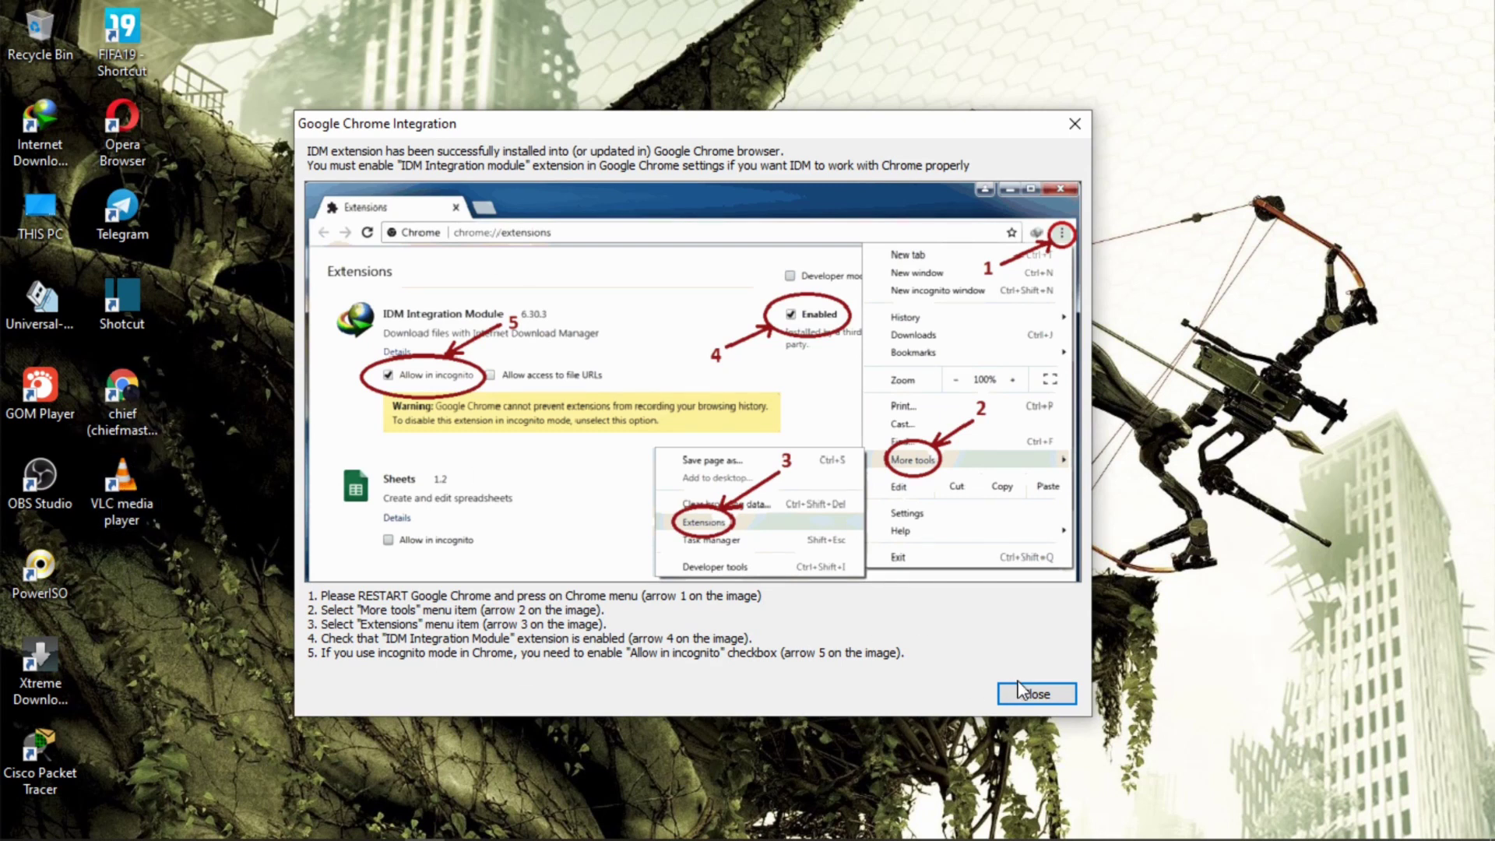
Close the Google Chrome Integration instructions, launch Chrome from the desktop, maximize it and dismiss the IDM trial notice.
{"action": "left_click", "coordinate": [1038, 693]}
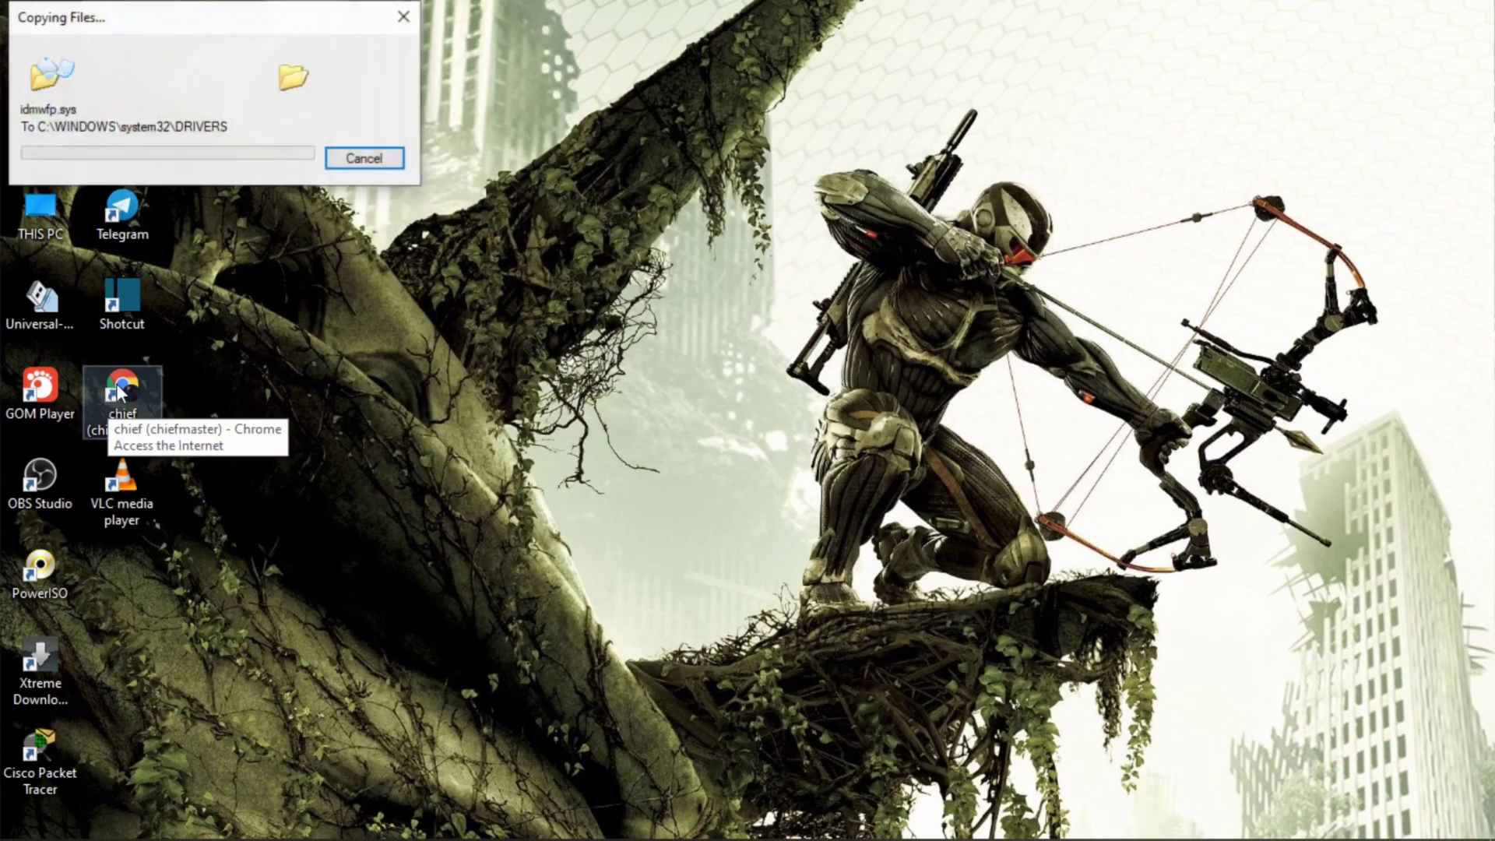
{"action": "left_click", "coordinate": [121, 390]}
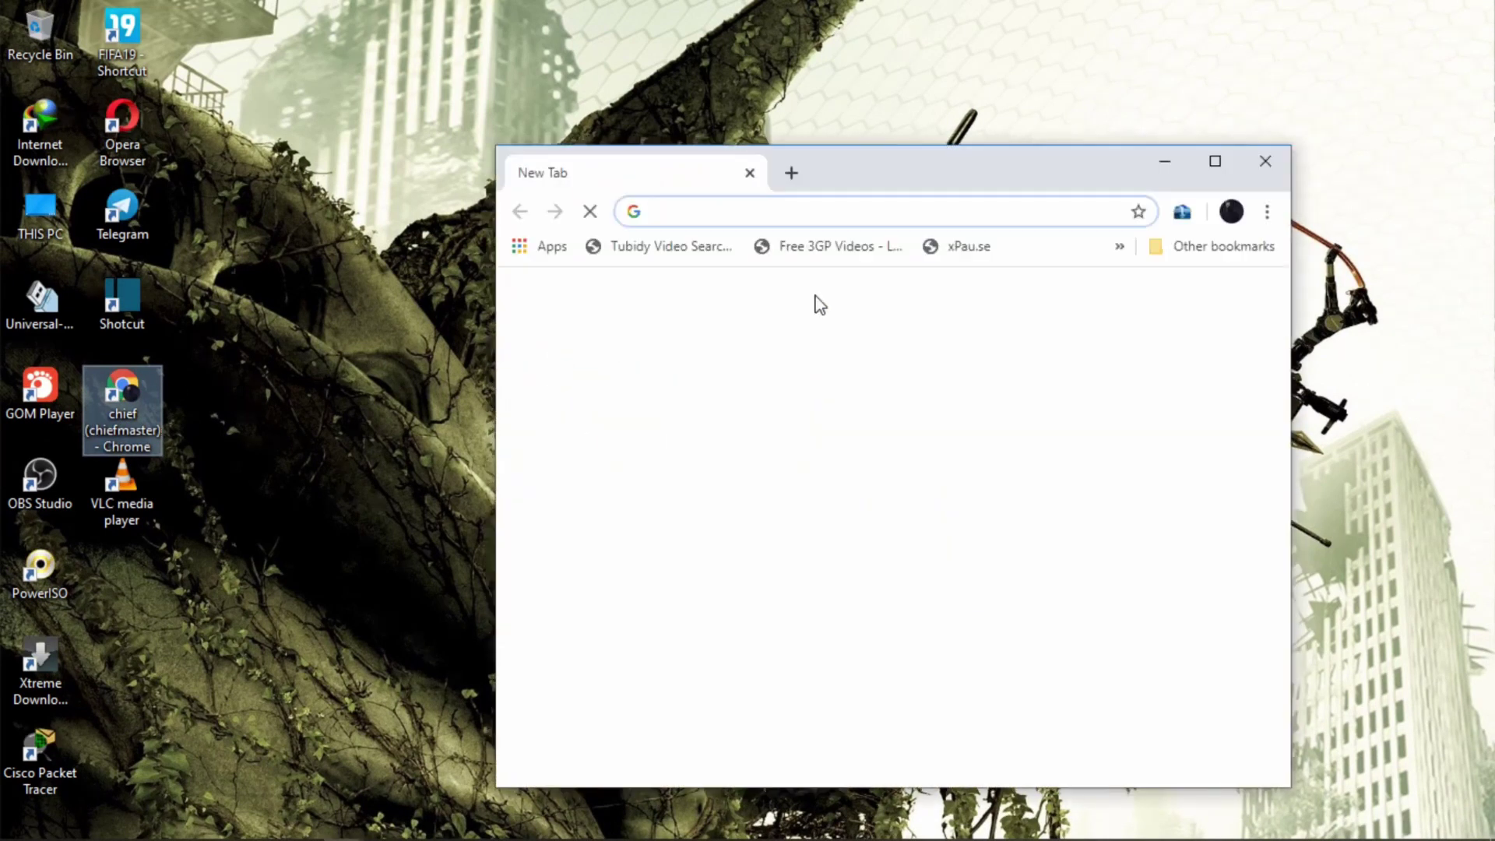
{"action": "left_click", "coordinate": [1220, 163]}
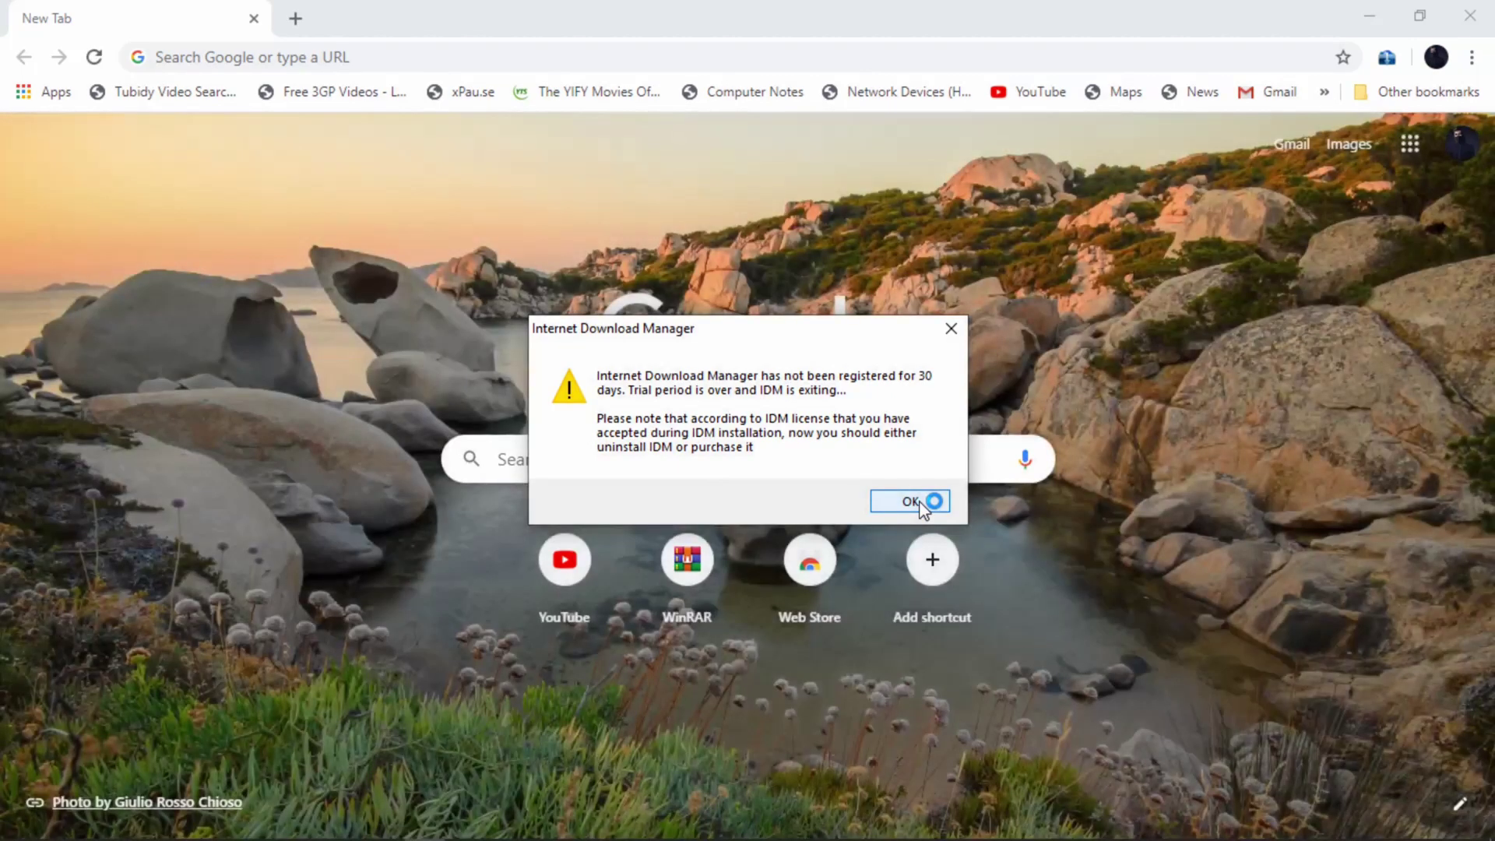
{"action": "left_click", "coordinate": [922, 506]}
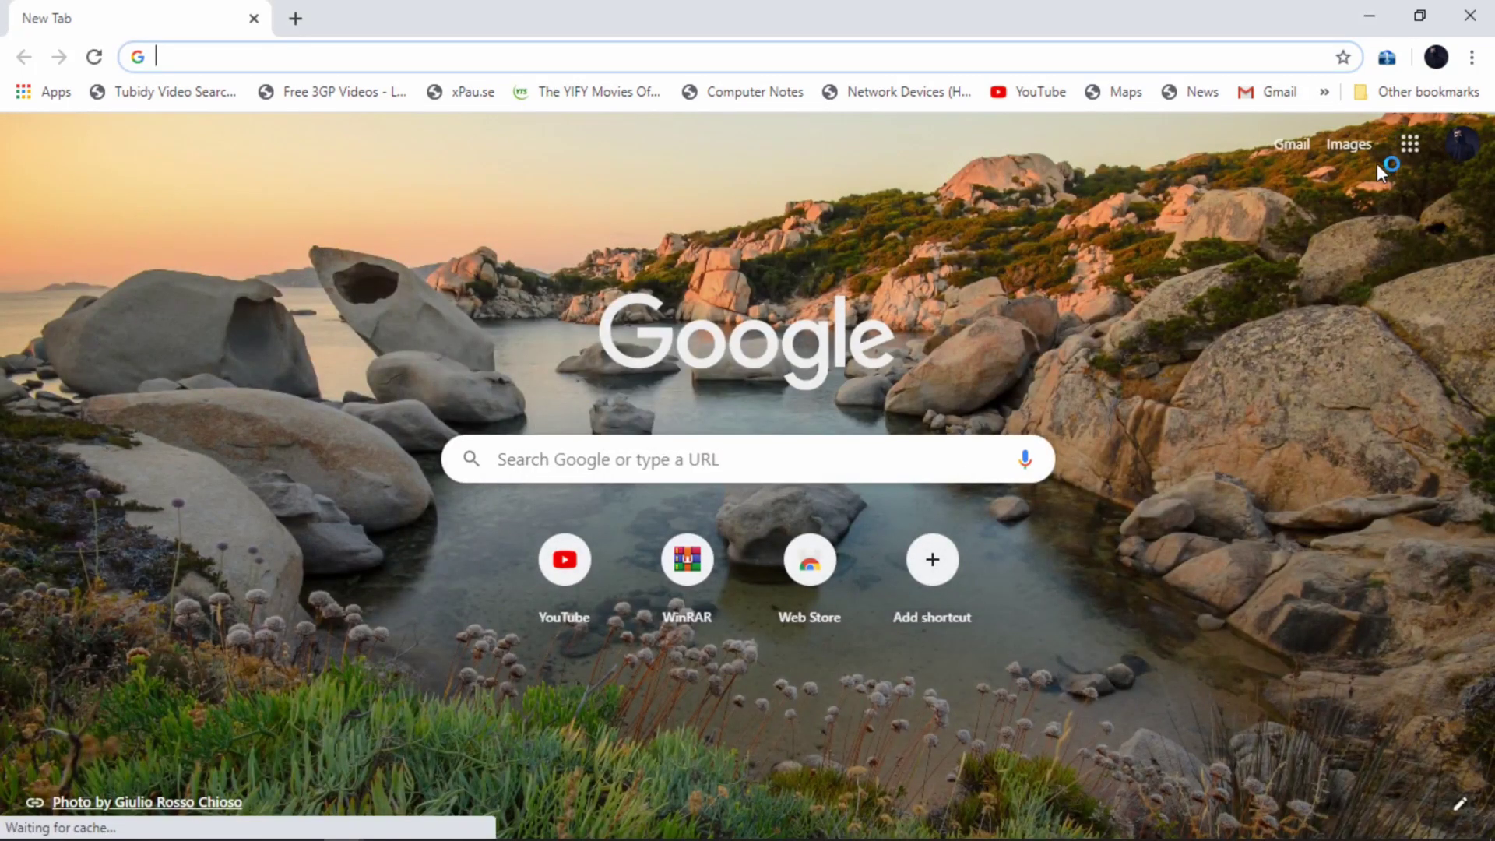
Open Chrome's Extensions page, enable the IDM Integration Module and cancel the IDM registration form.
{"action": "left_click", "coordinate": [1472, 58]}
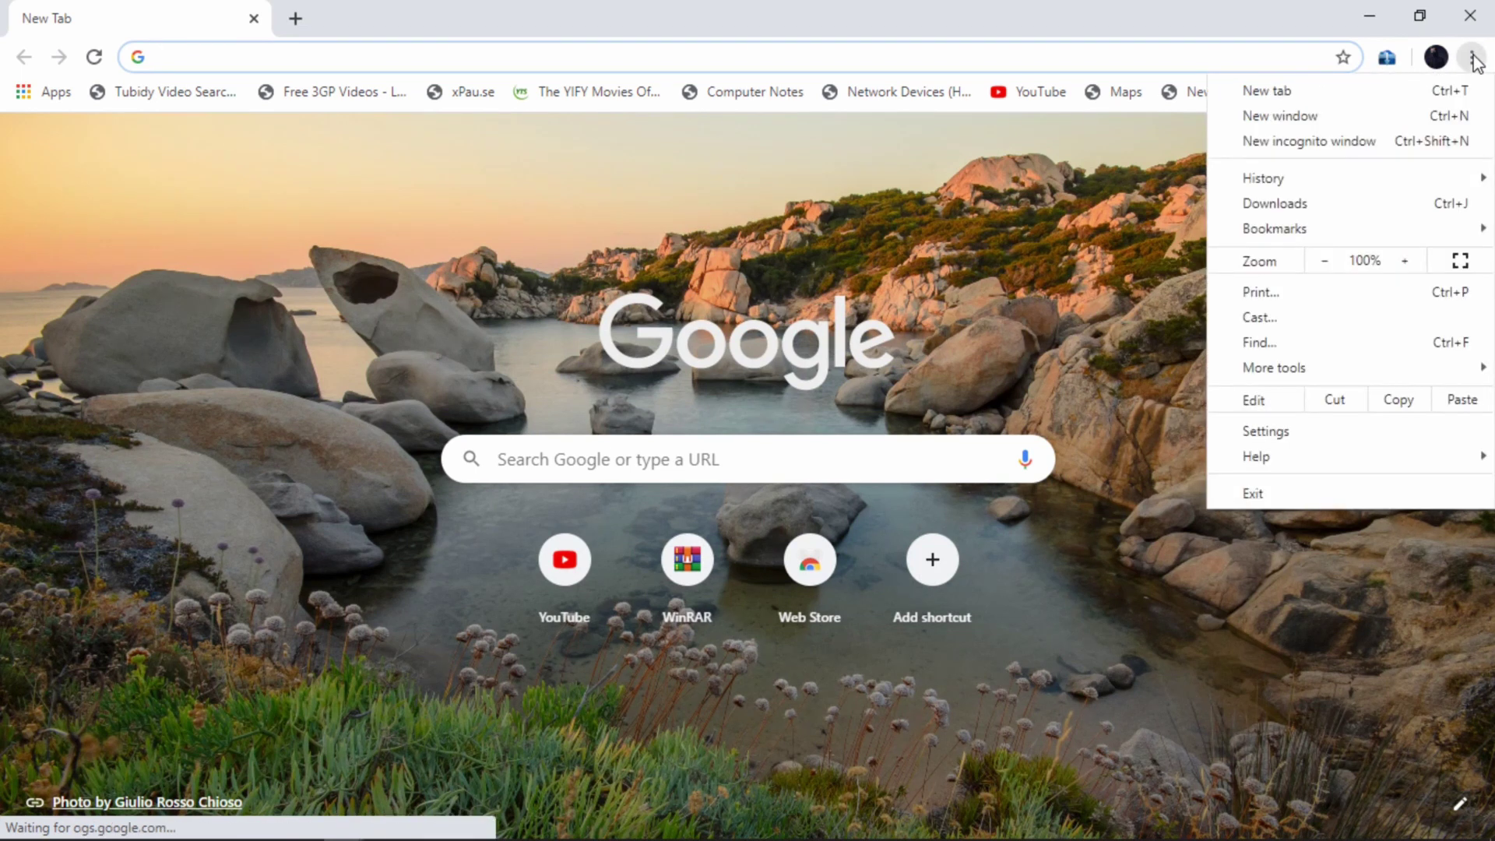
{"action": "mouse_move", "coordinate": [1306, 377]}
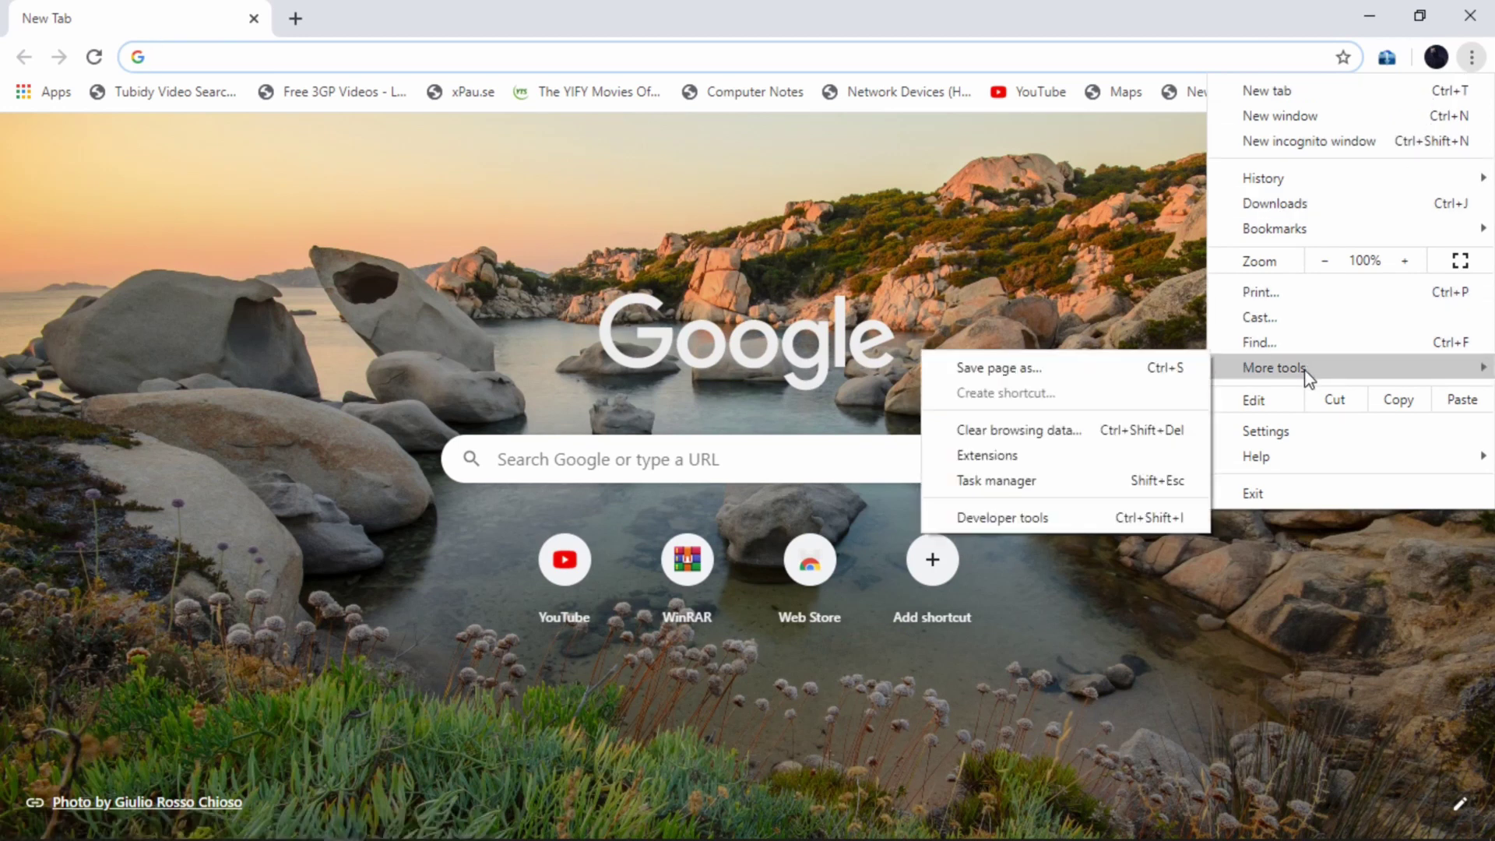
{"action": "left_click", "coordinate": [994, 456]}
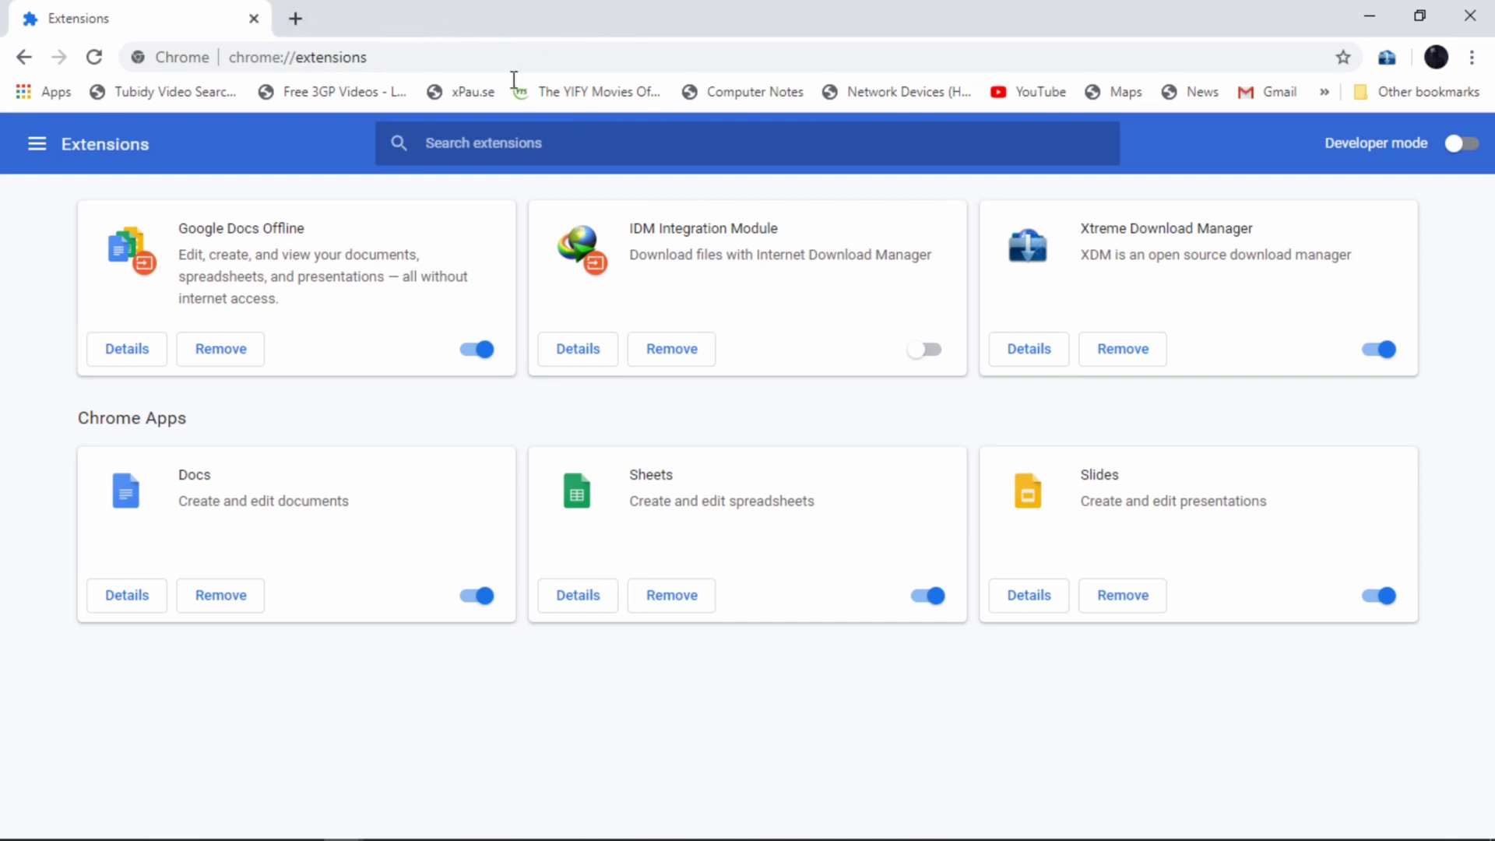
{"action": "left_click", "coordinate": [931, 354]}
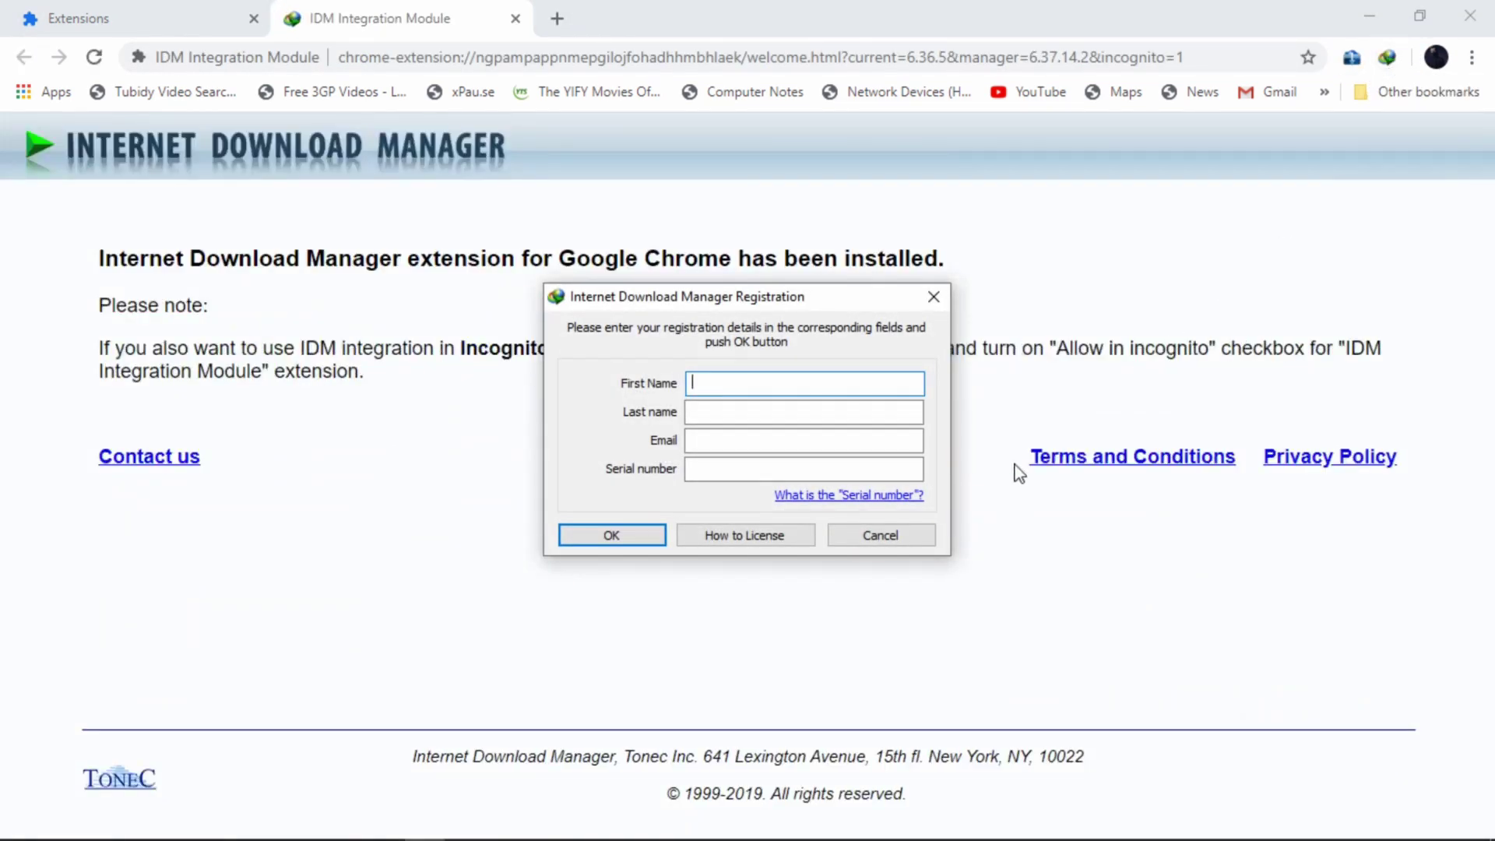
{"action": "left_click", "coordinate": [884, 537]}
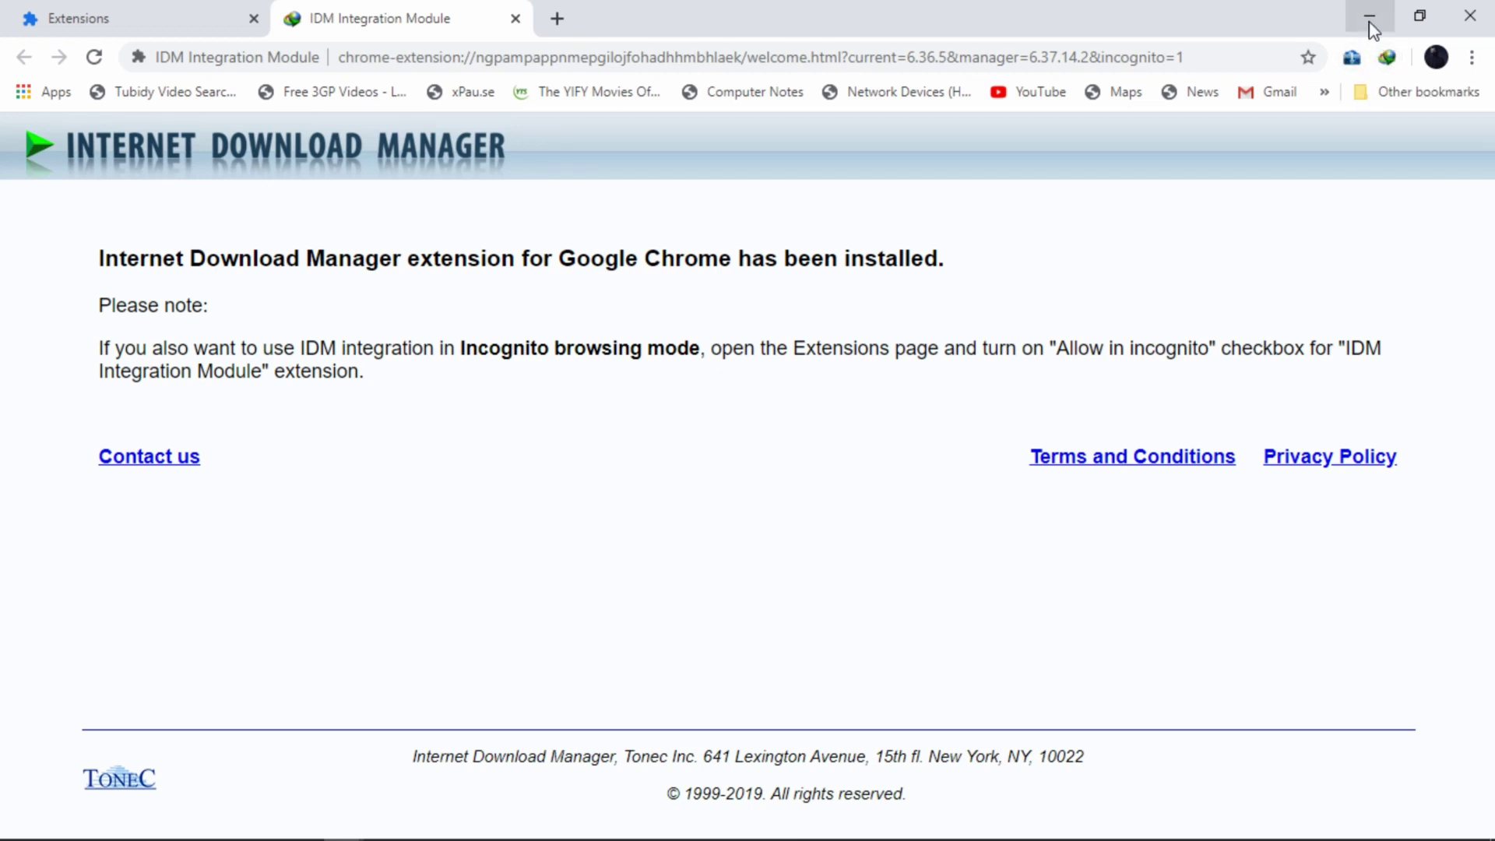
Leave the browser for the Windows desktop and refresh it.
{"action": "left_click", "coordinate": [106, 28]}
{"action": "right_click", "coordinate": [919, 228]}
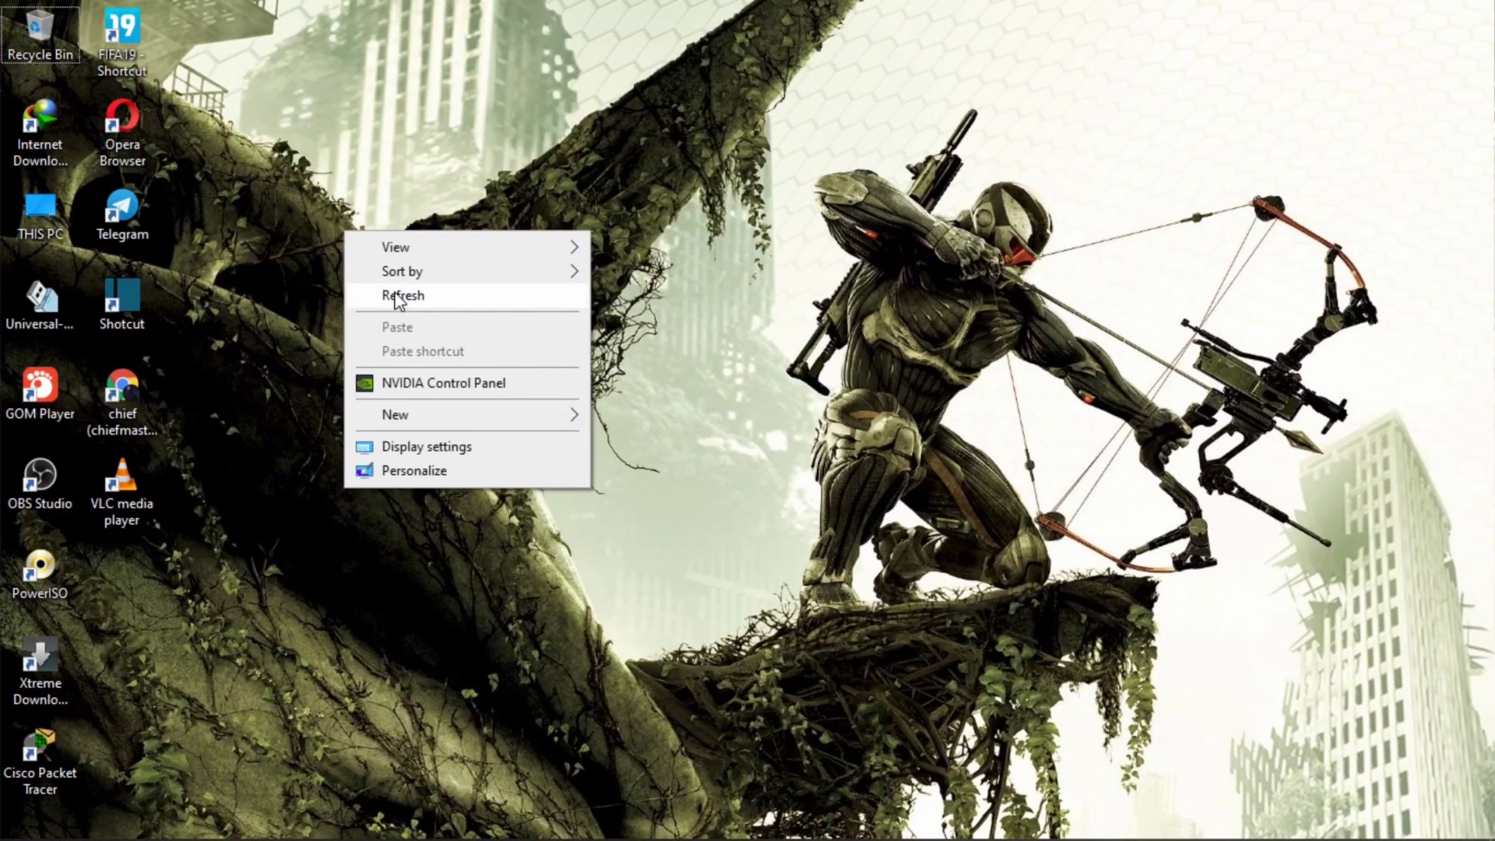
{"action": "left_click", "coordinate": [399, 296]}
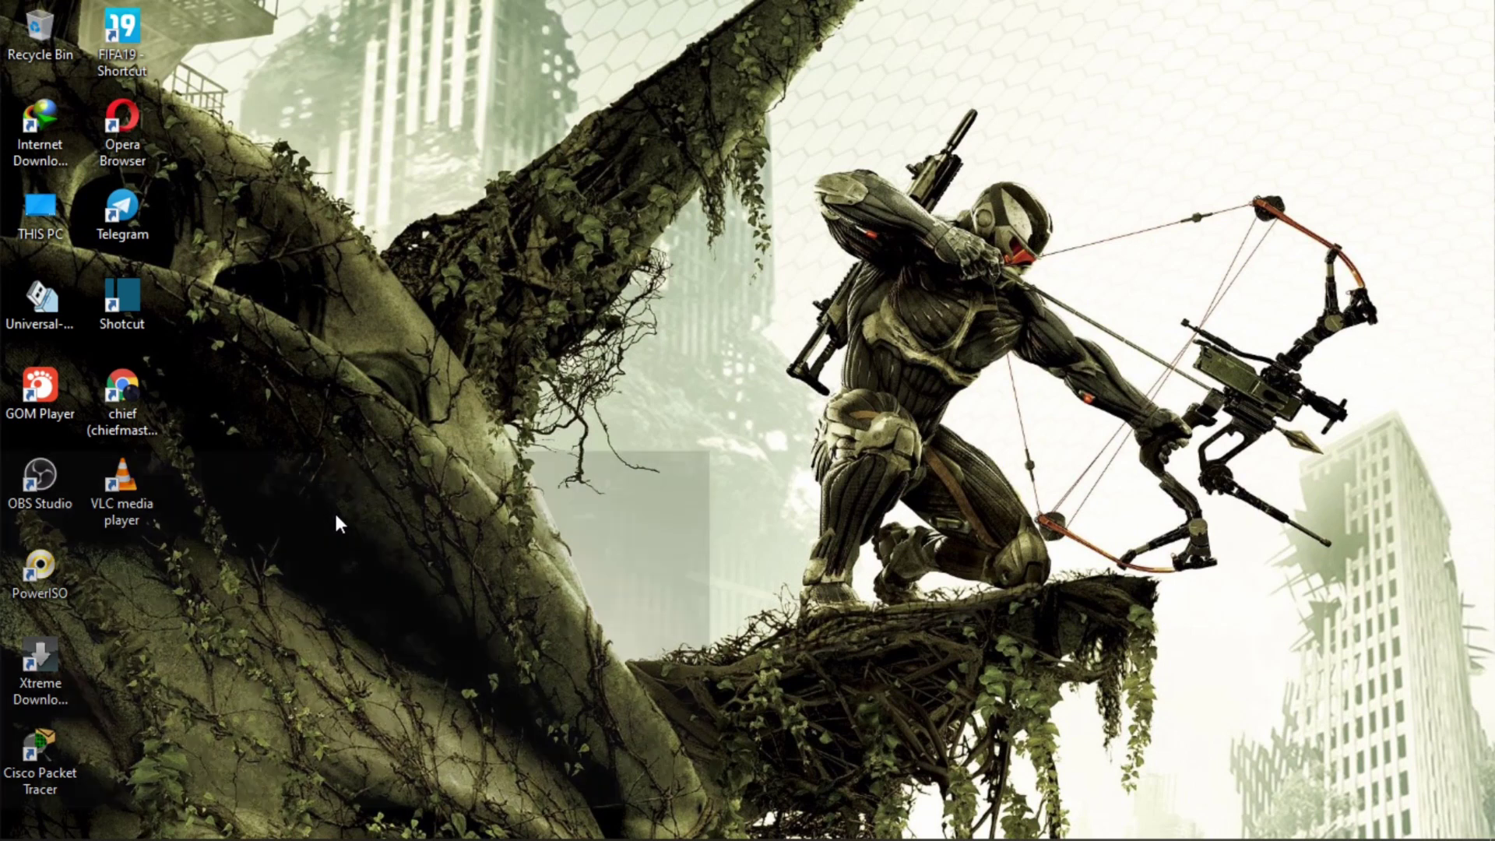
Search Windows for "vlc" and choose to uninstall VLC media player, bringing up Programs and Features.
{"action": "key", "text": "super"}
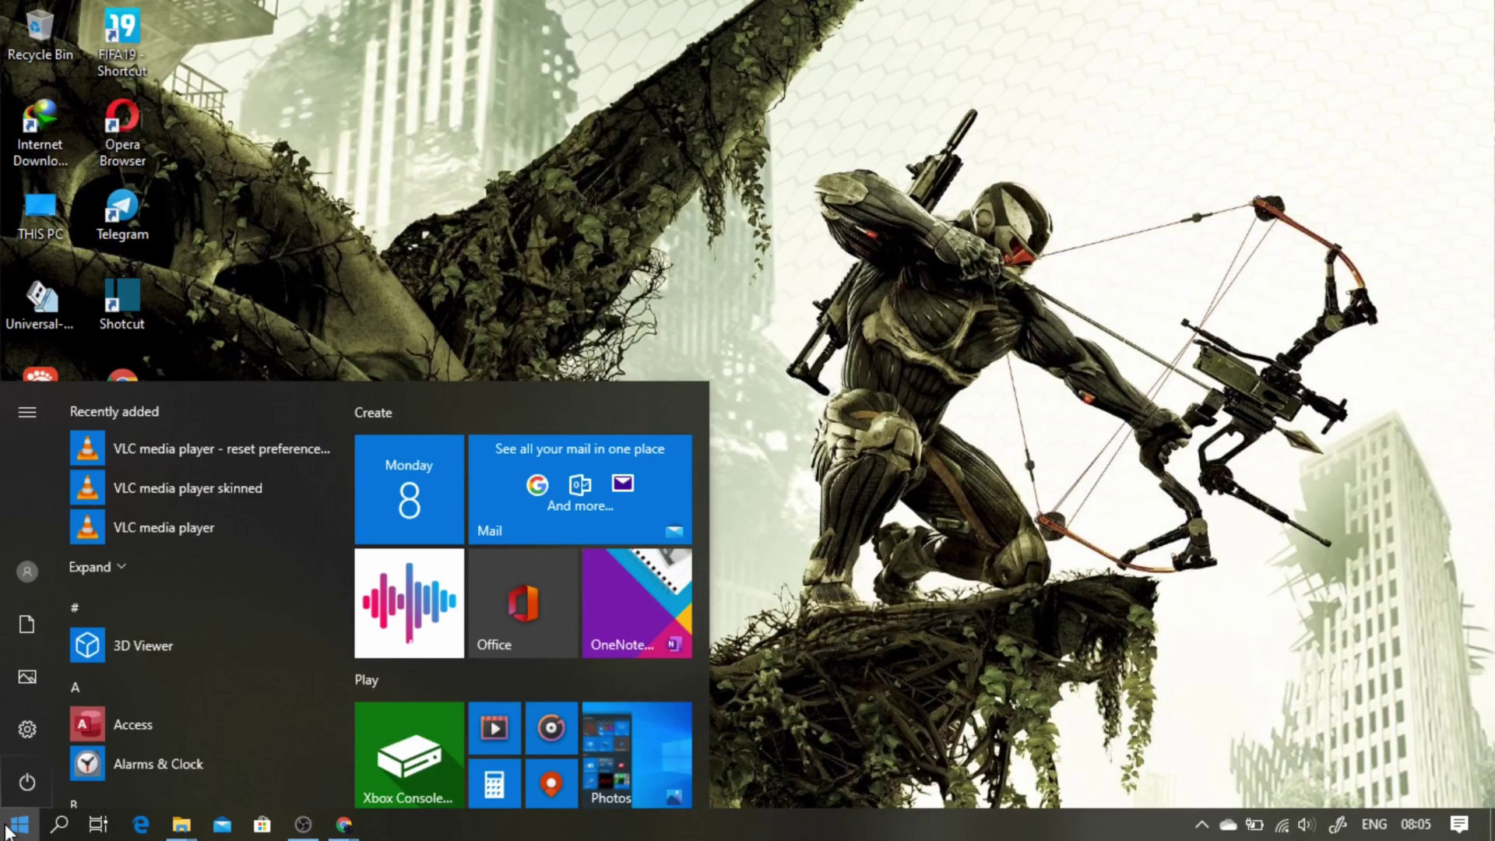
{"action": "type", "text": "vlc"}
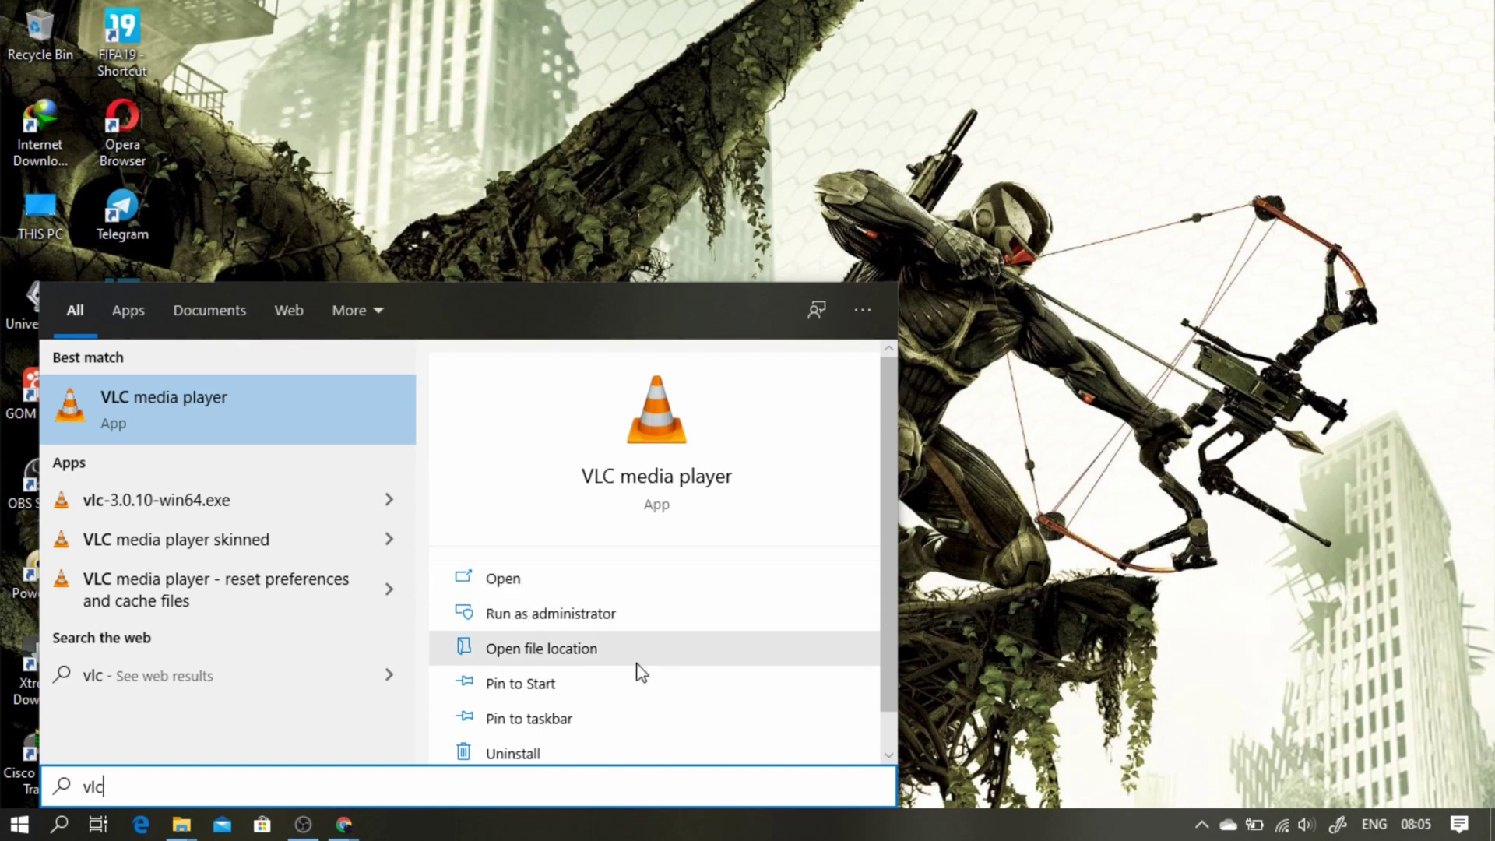
{"action": "left_click", "coordinate": [514, 753]}
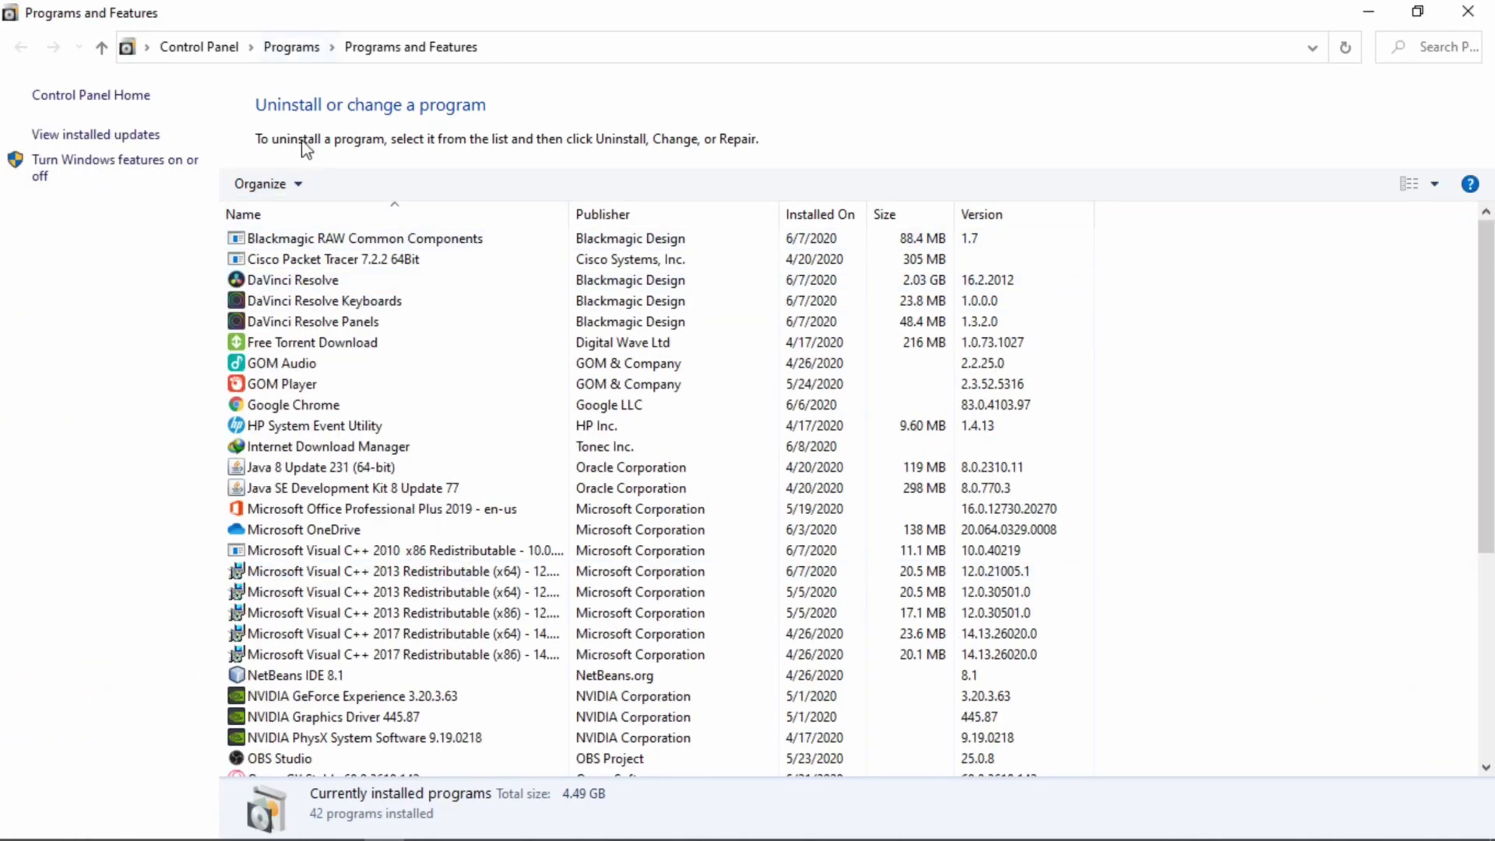
Find VLC media player in the installed programs list and launch its uninstaller.
{"action": "scroll", "coordinate": [314, 313], "scroll_direction": "down", "scroll_amount": 7}
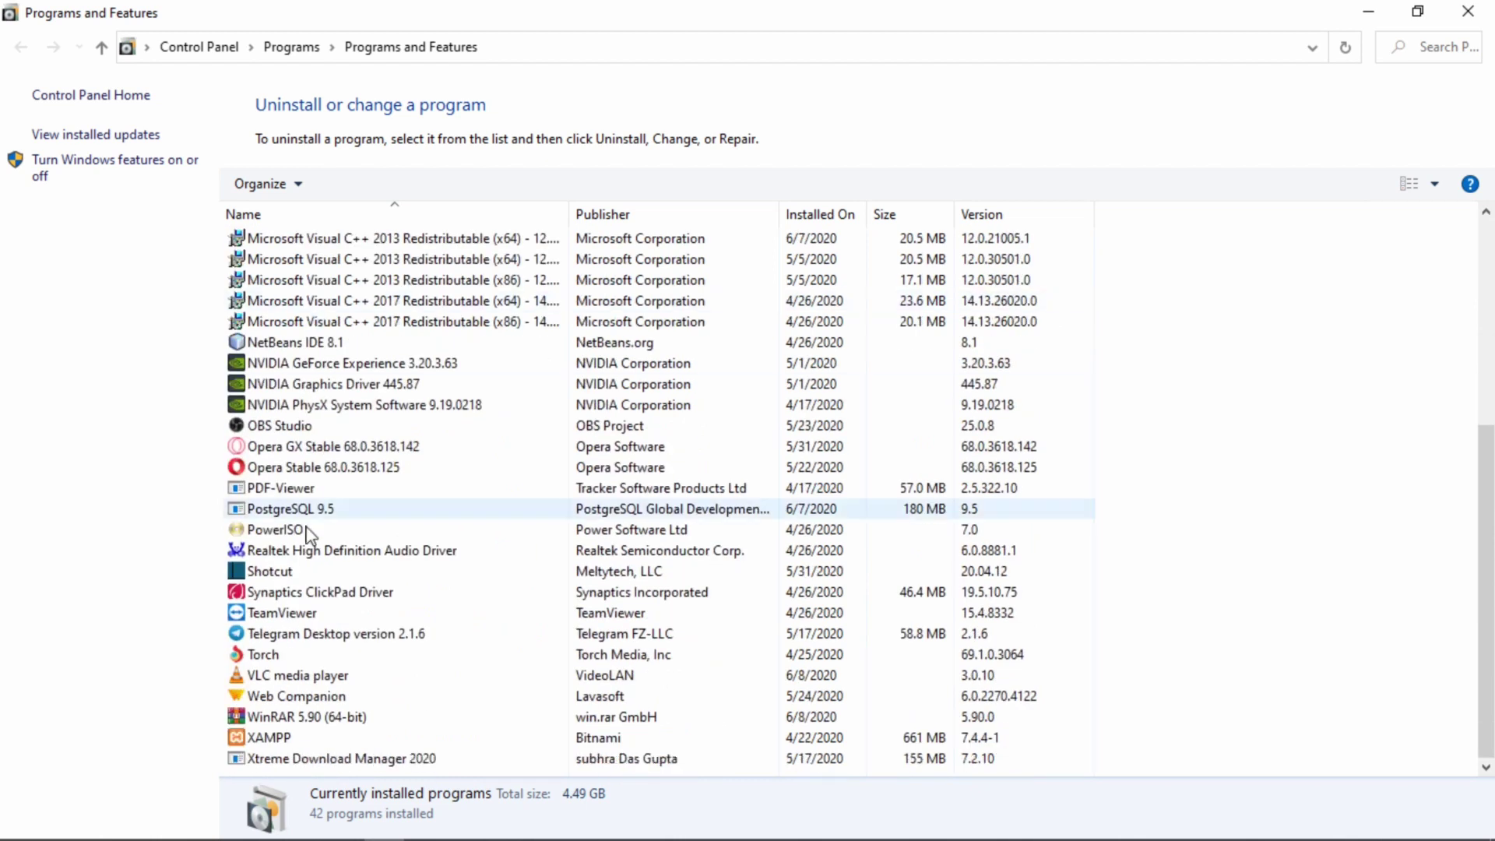
{"action": "left_click", "coordinate": [295, 676]}
{"action": "right_click", "coordinate": [294, 677]}
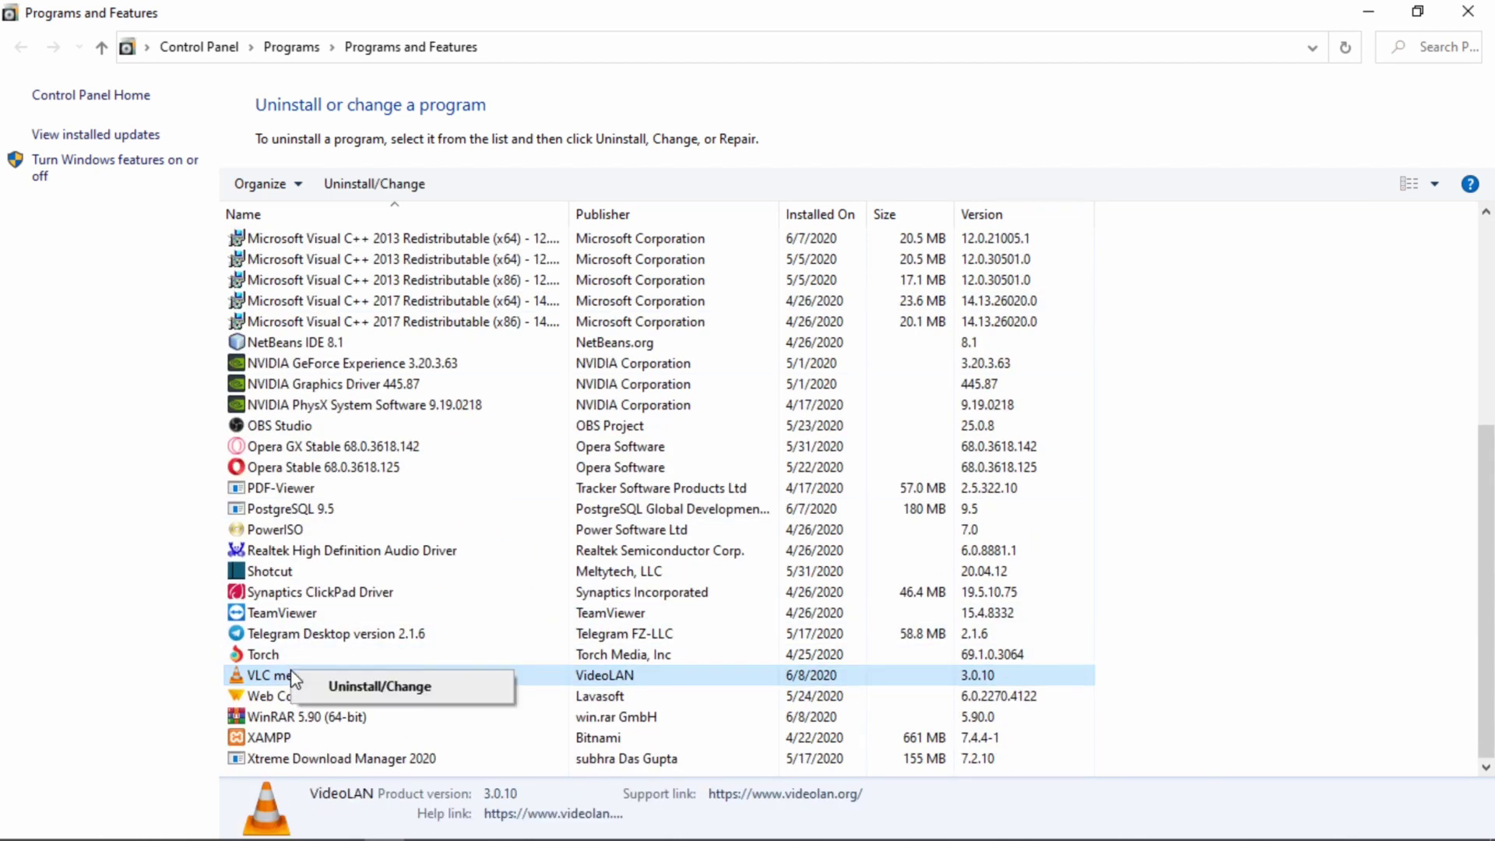
{"action": "left_click", "coordinate": [269, 685]}
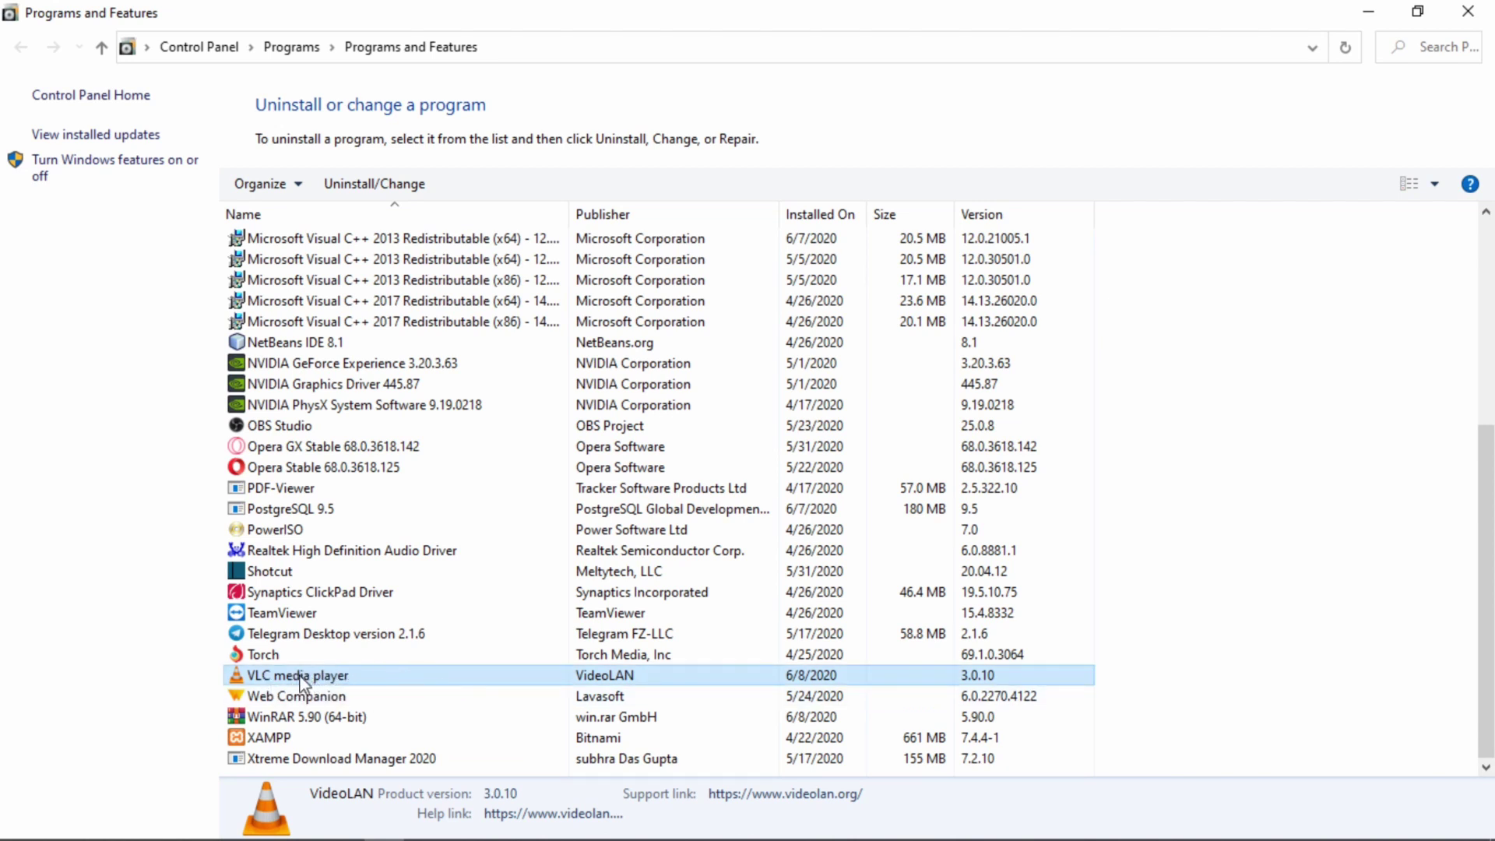
{"action": "right_click", "coordinate": [336, 679]}
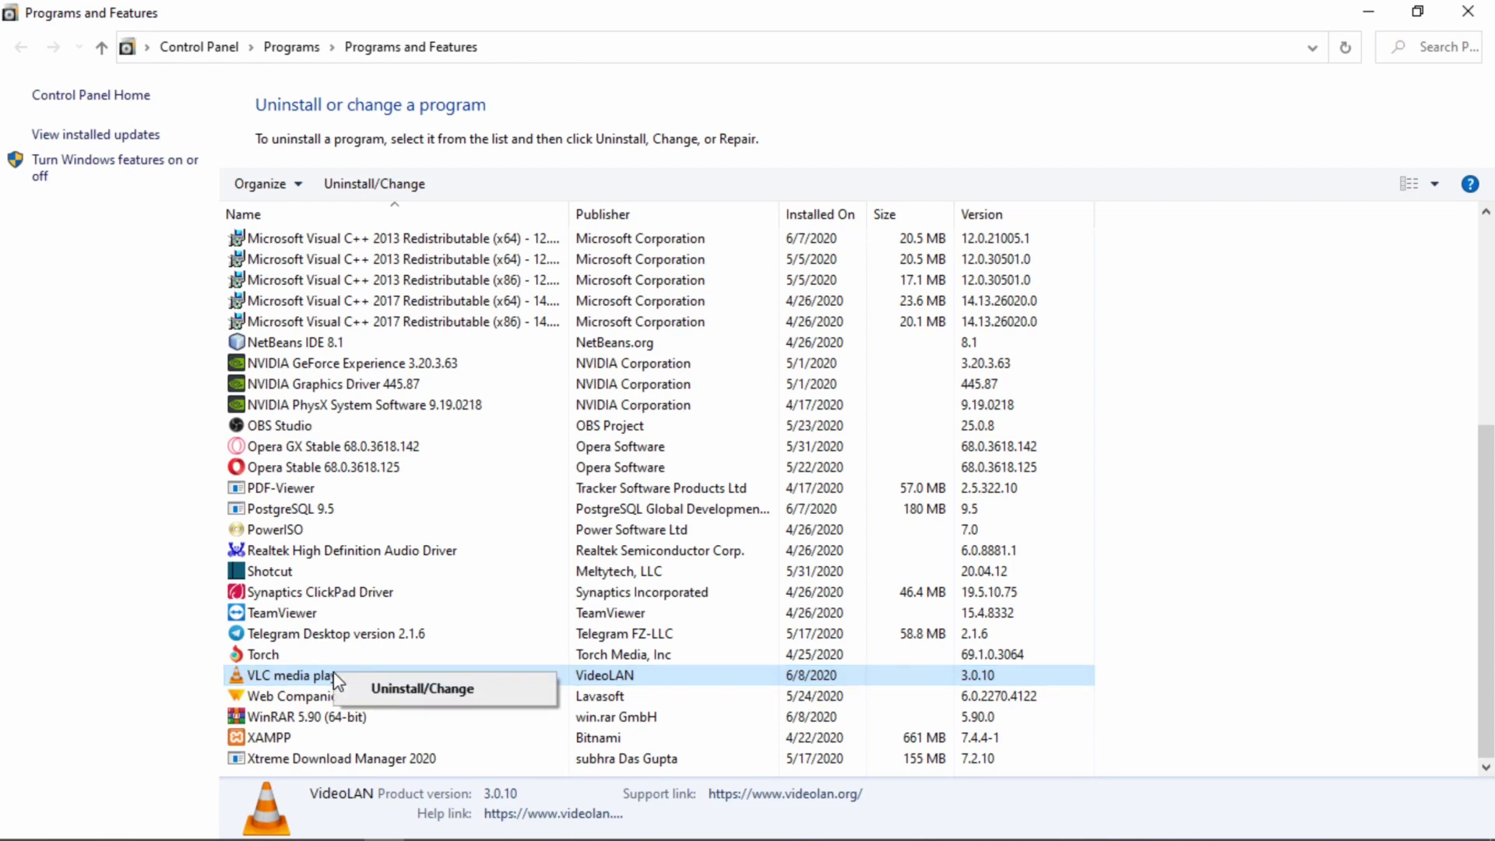
{"action": "left_click", "coordinate": [431, 695]}
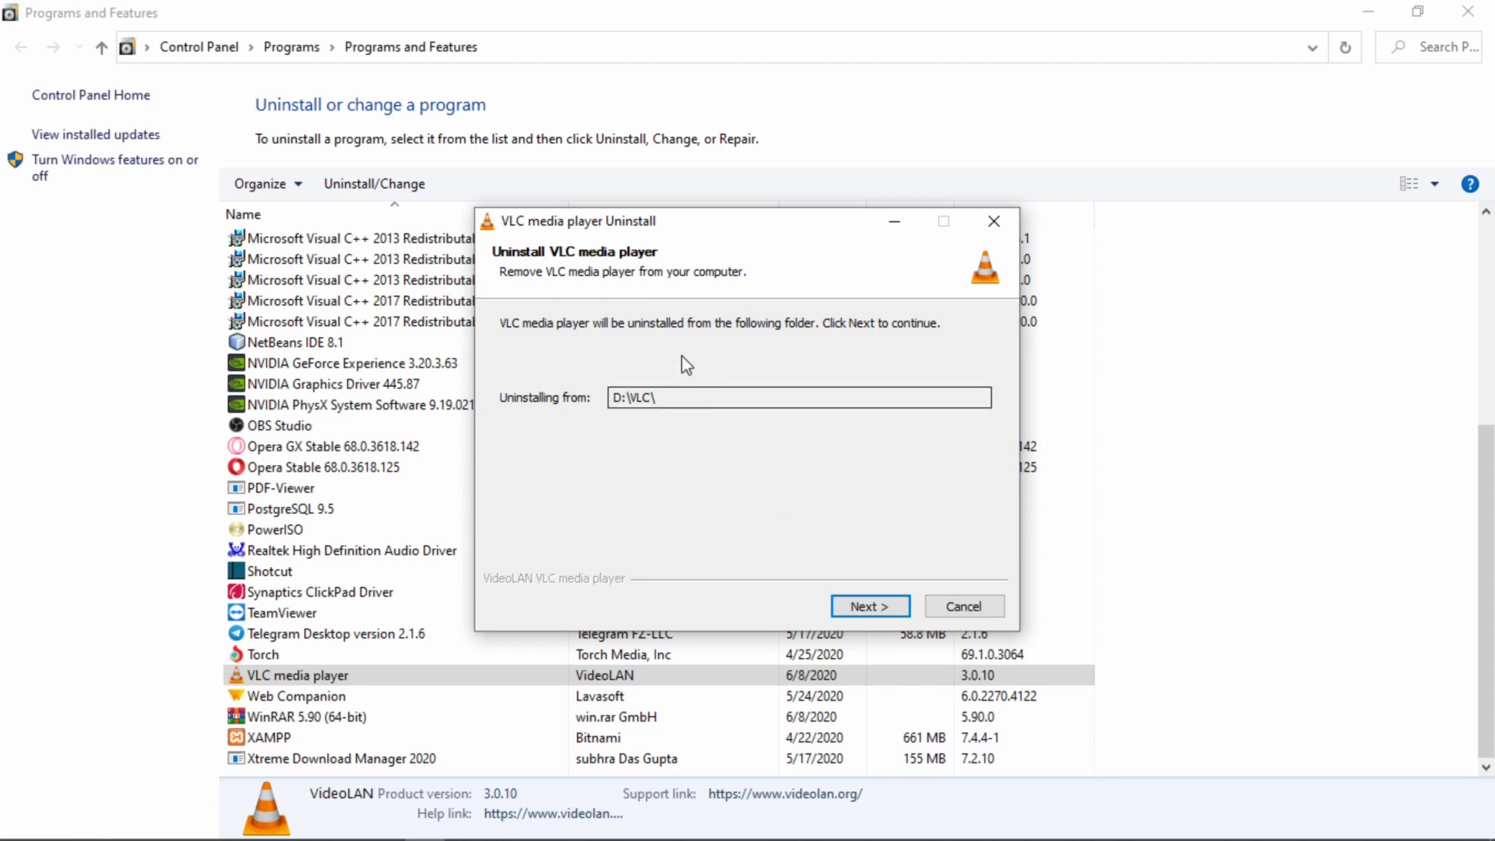
Uninstall VLC media player including its preferences and cache, and finish the wizard.
{"action": "left_click", "coordinate": [864, 607]}
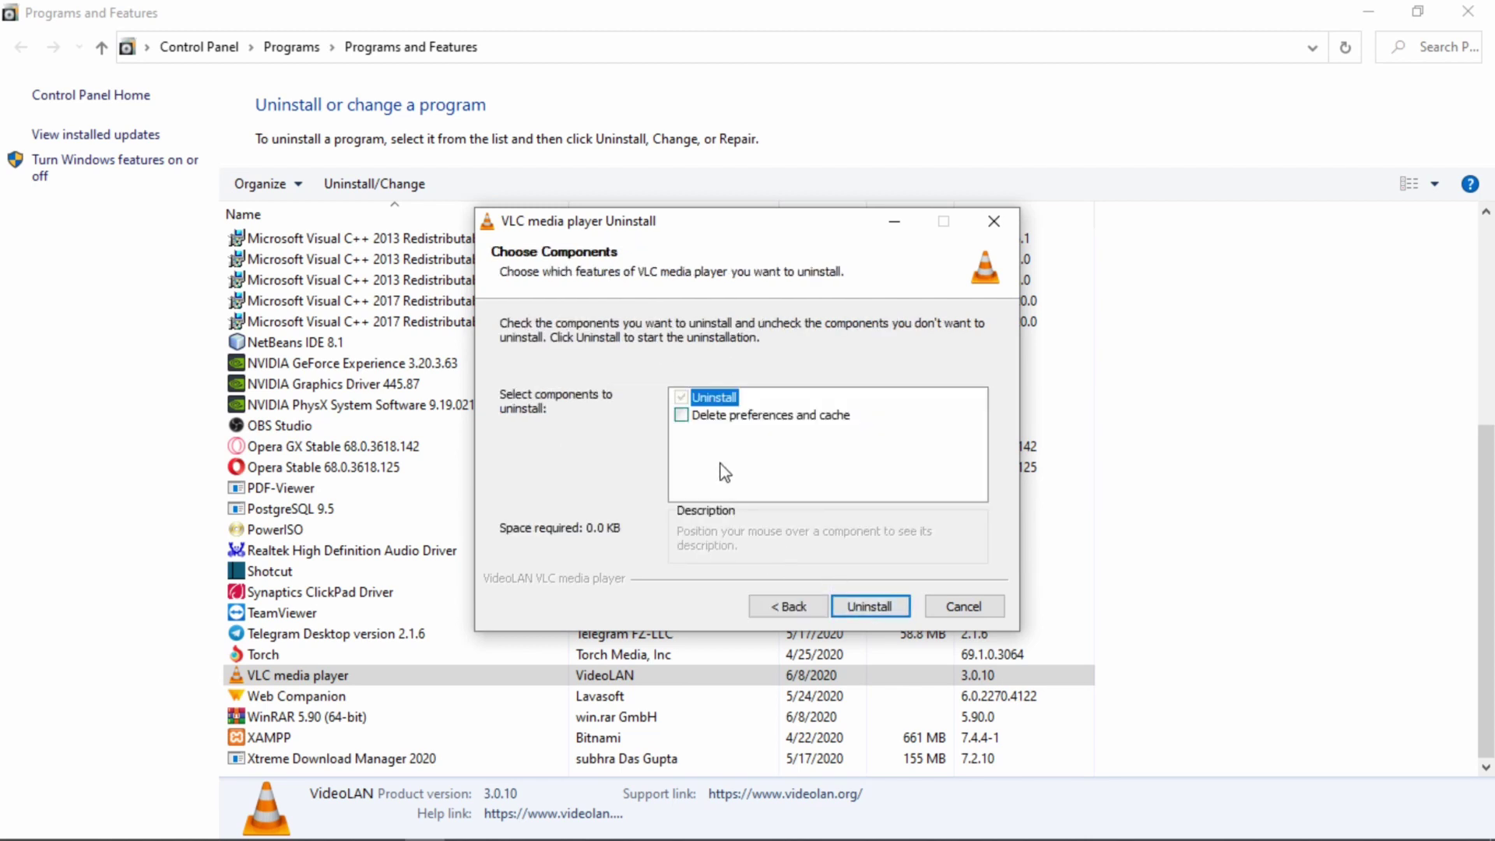
{"action": "left_click", "coordinate": [685, 418]}
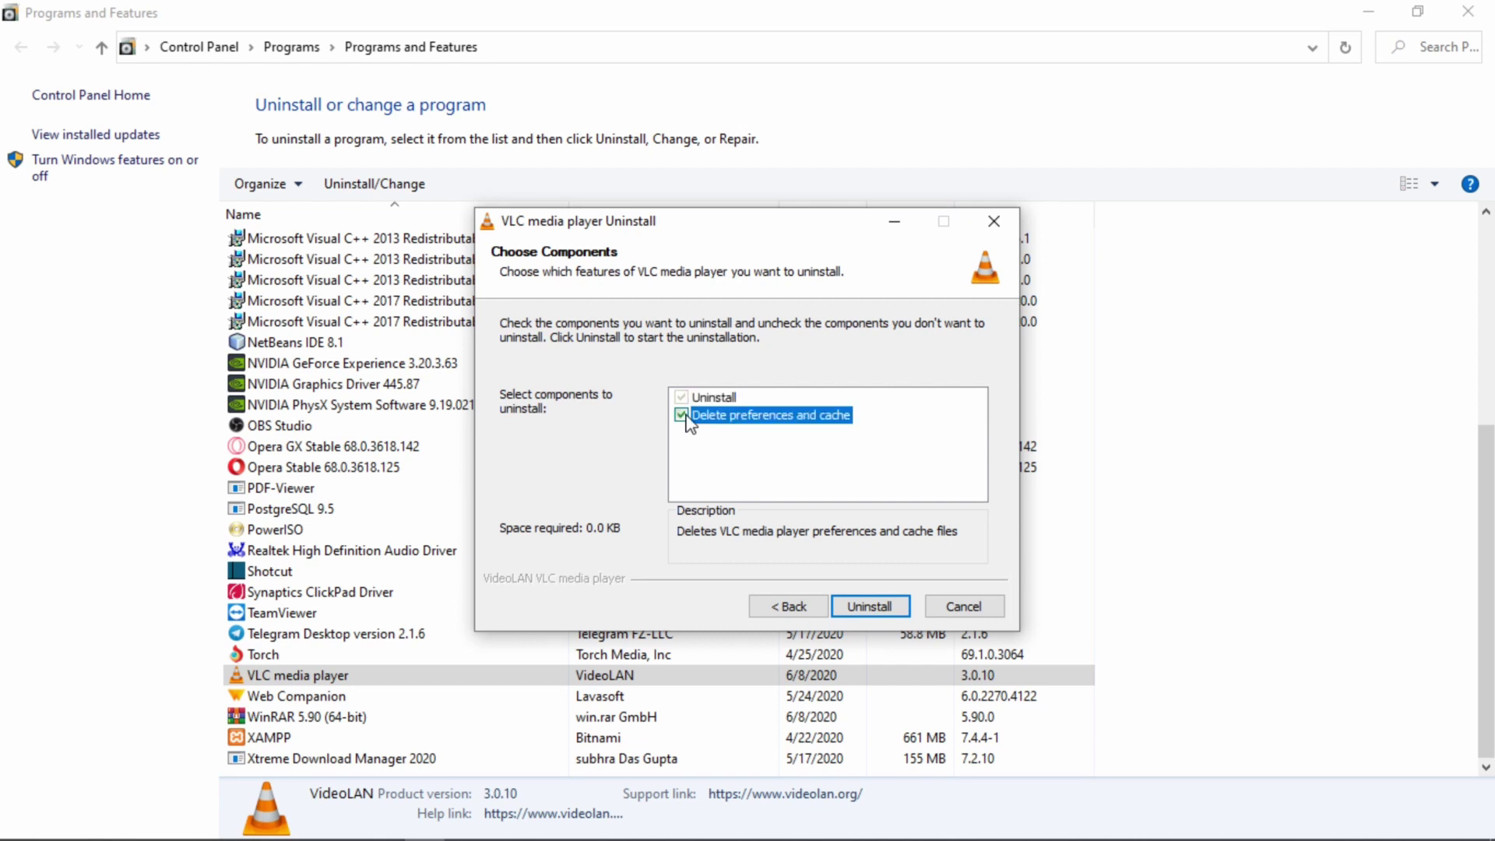
{"action": "left_click", "coordinate": [870, 607]}
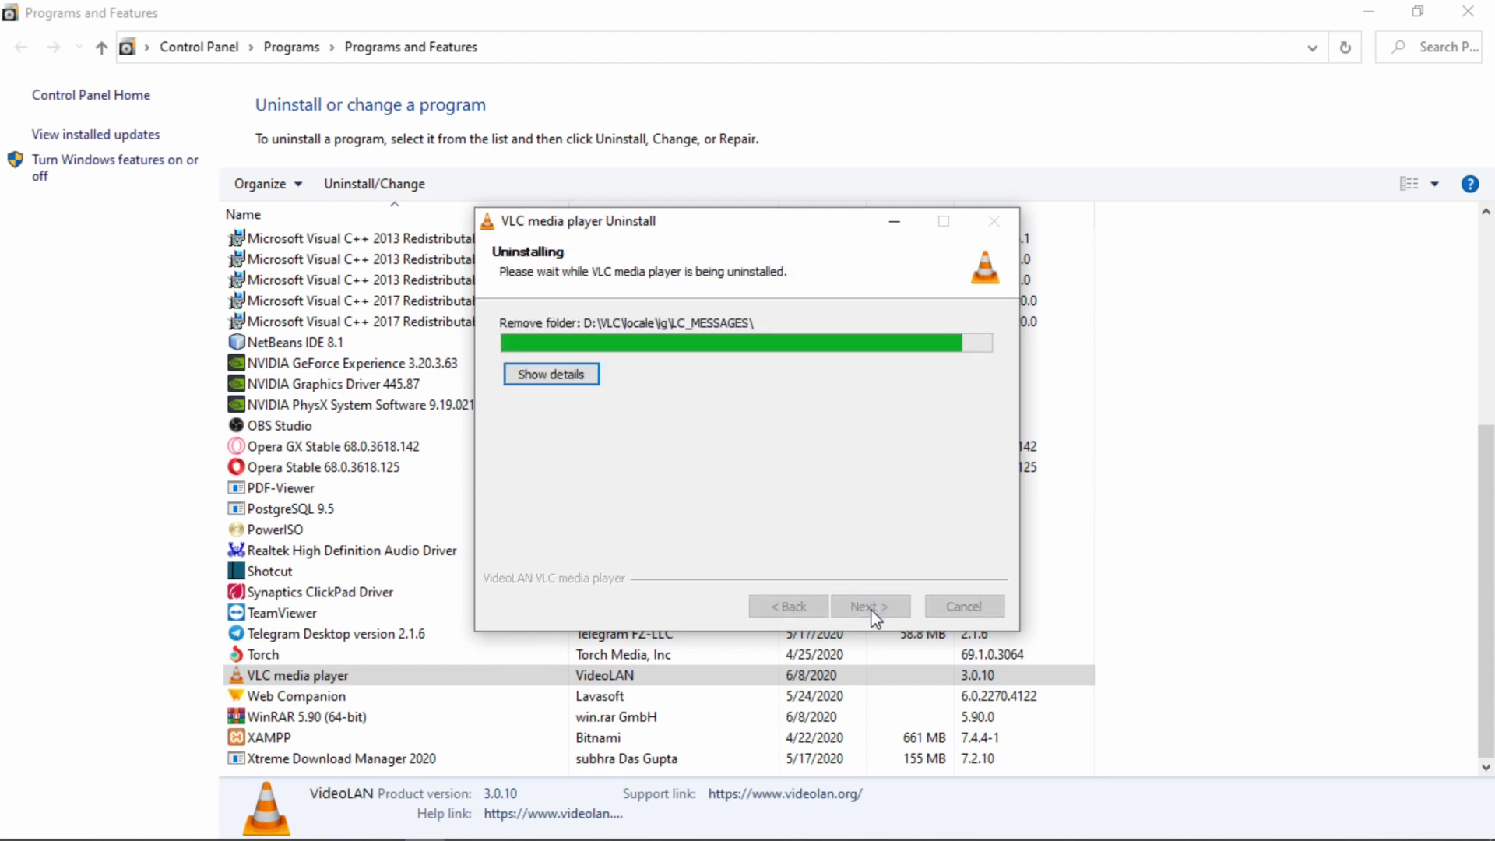
{"action": "left_click", "coordinate": [870, 606]}
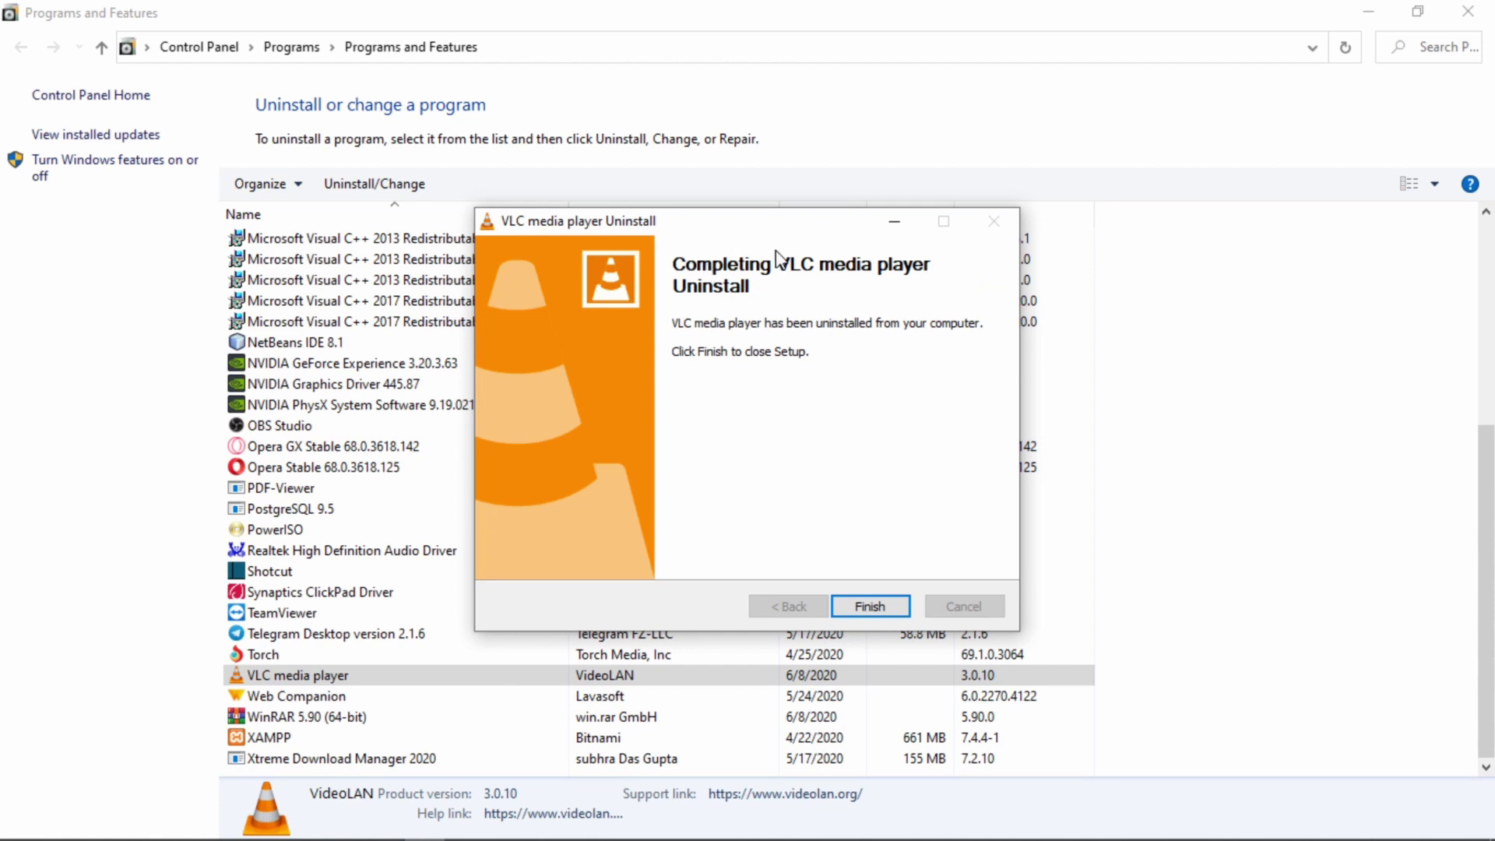
{"action": "left_click", "coordinate": [870, 606]}
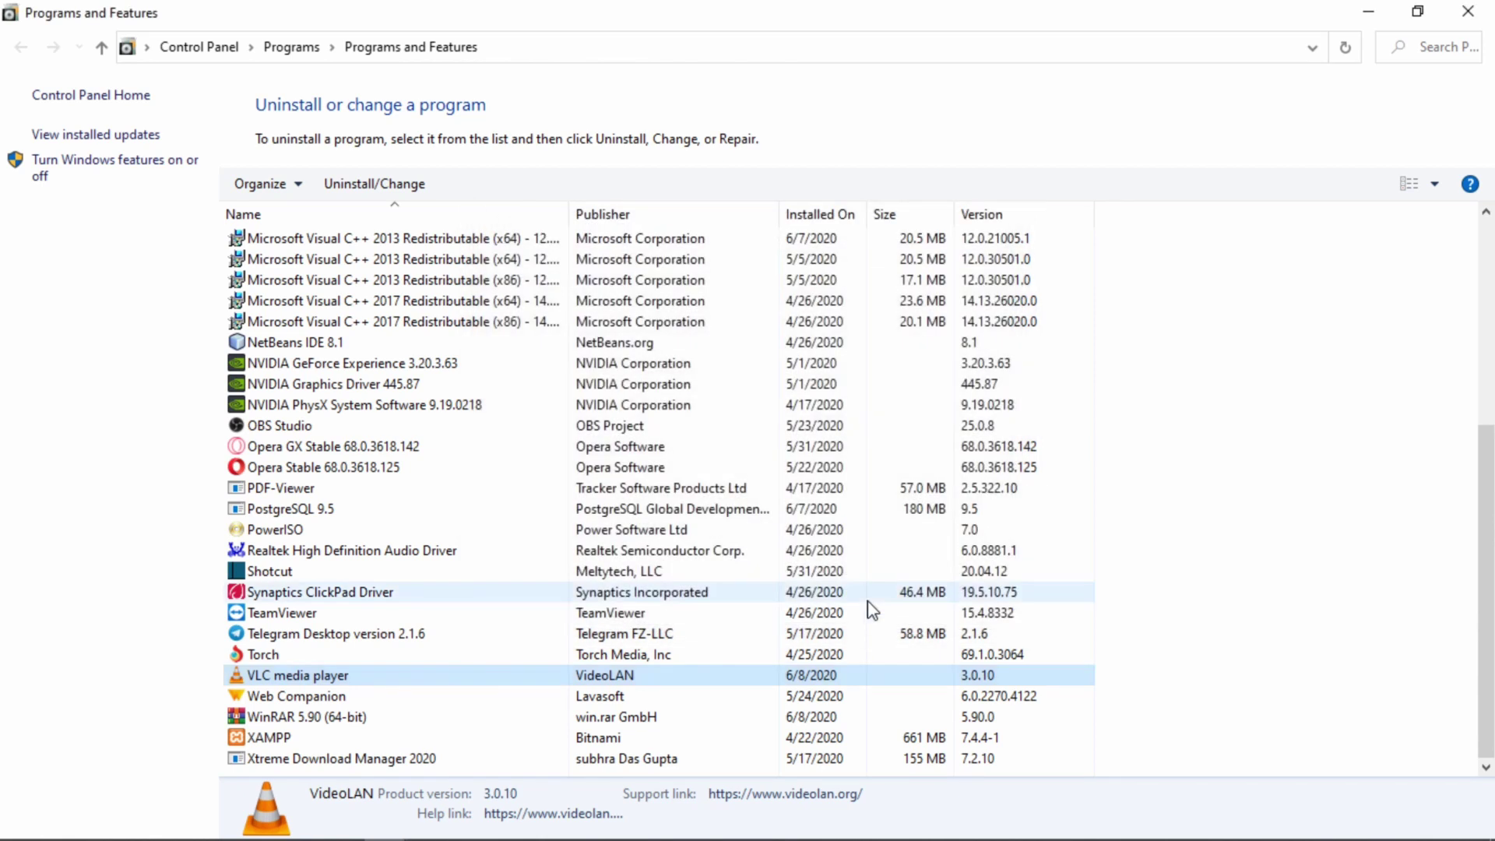
Close Programs and Features and refresh the Windows desktop.
{"action": "left_click", "coordinate": [1459, 19]}
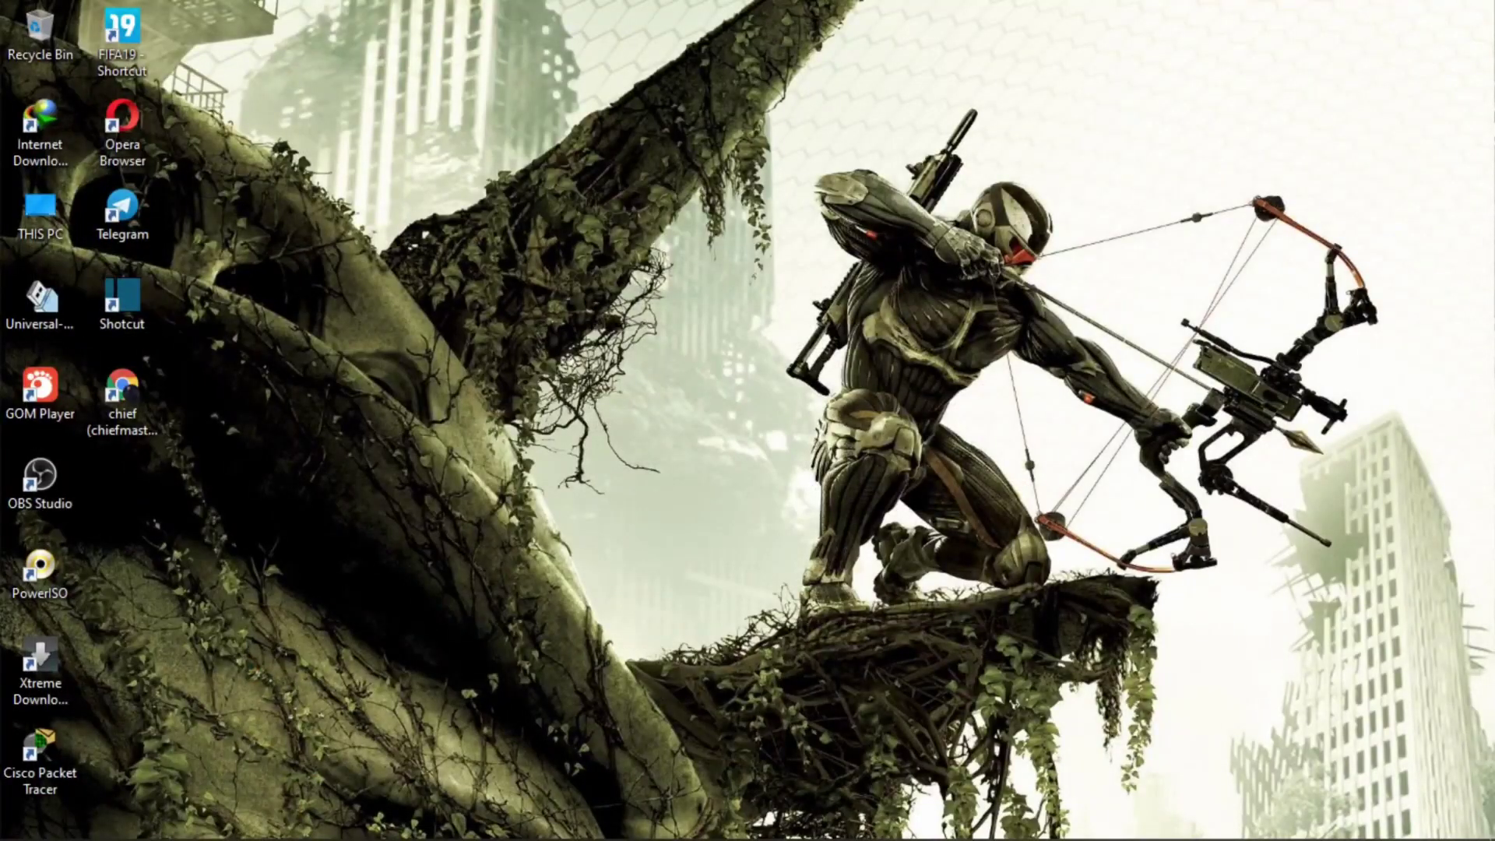
{"action": "left_click", "coordinate": [267, 623]}
{"action": "right_click", "coordinate": [267, 623]}
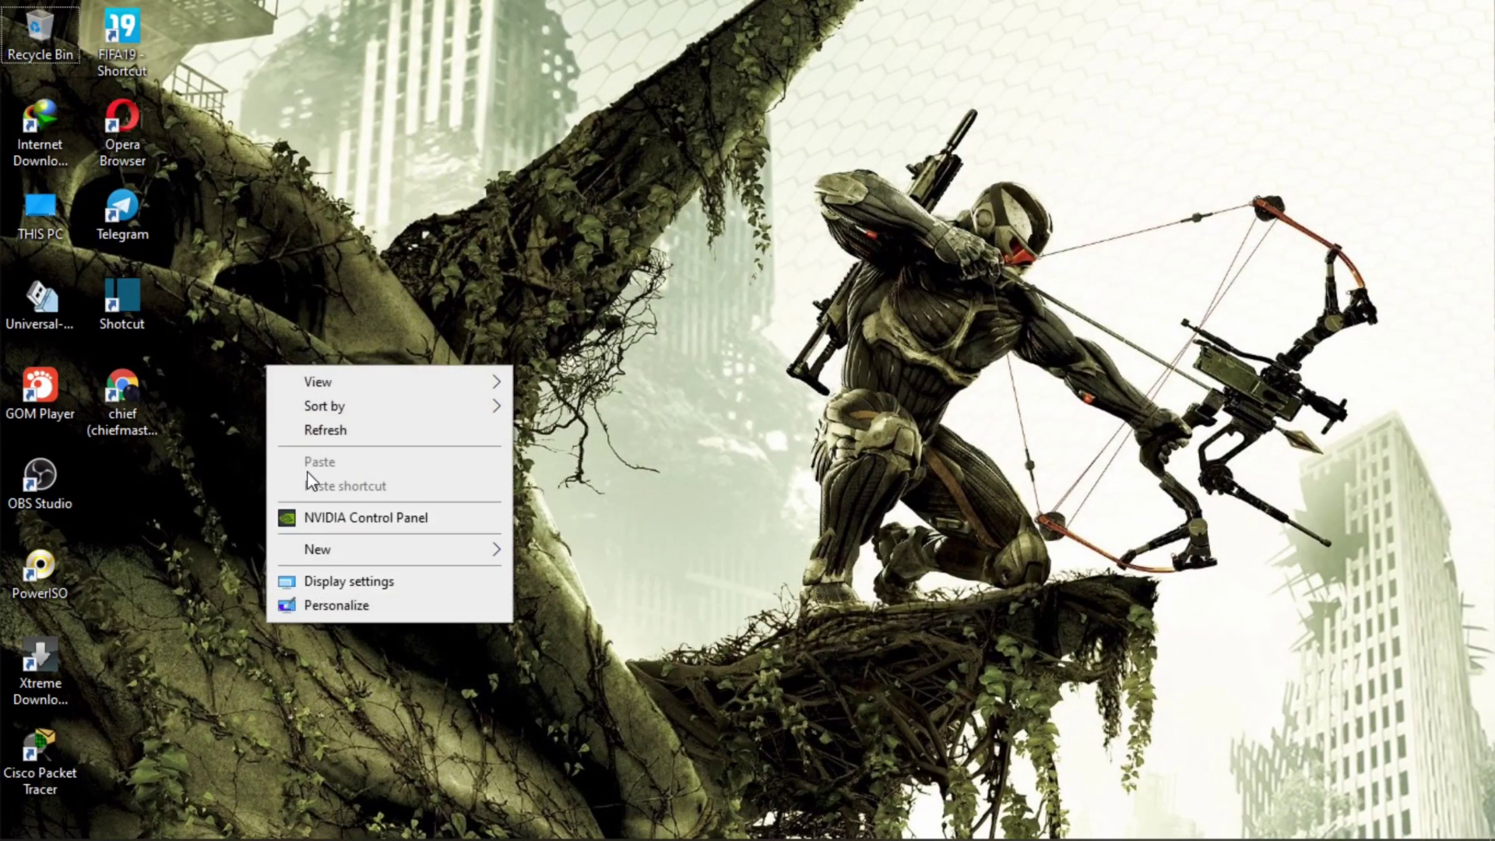
{"action": "left_click", "coordinate": [337, 433]}
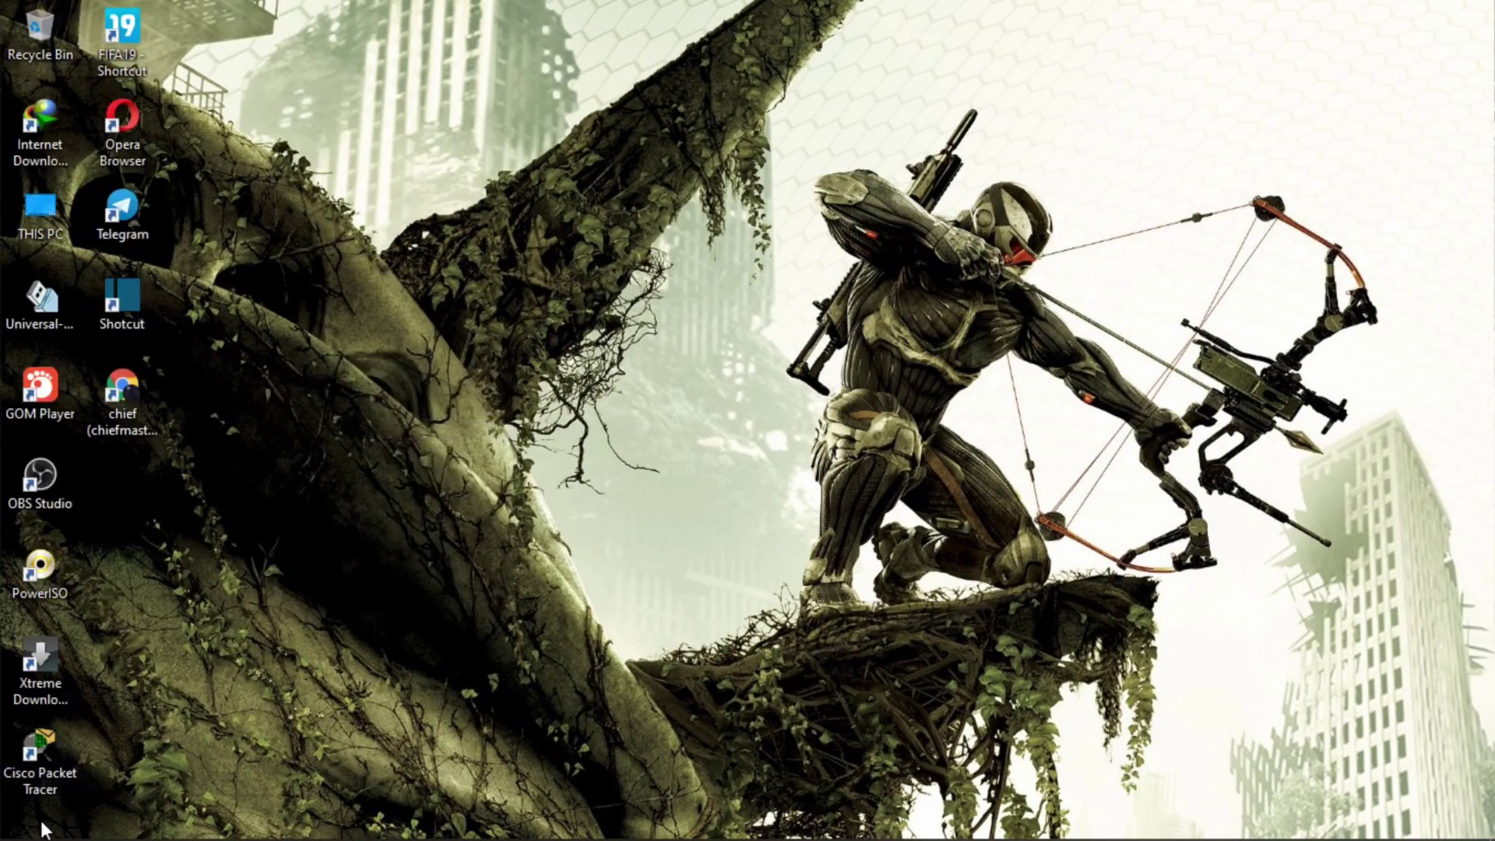
Open Windows Settings and go to the Apps & features page.
{"action": "left_click", "coordinate": [9, 832]}
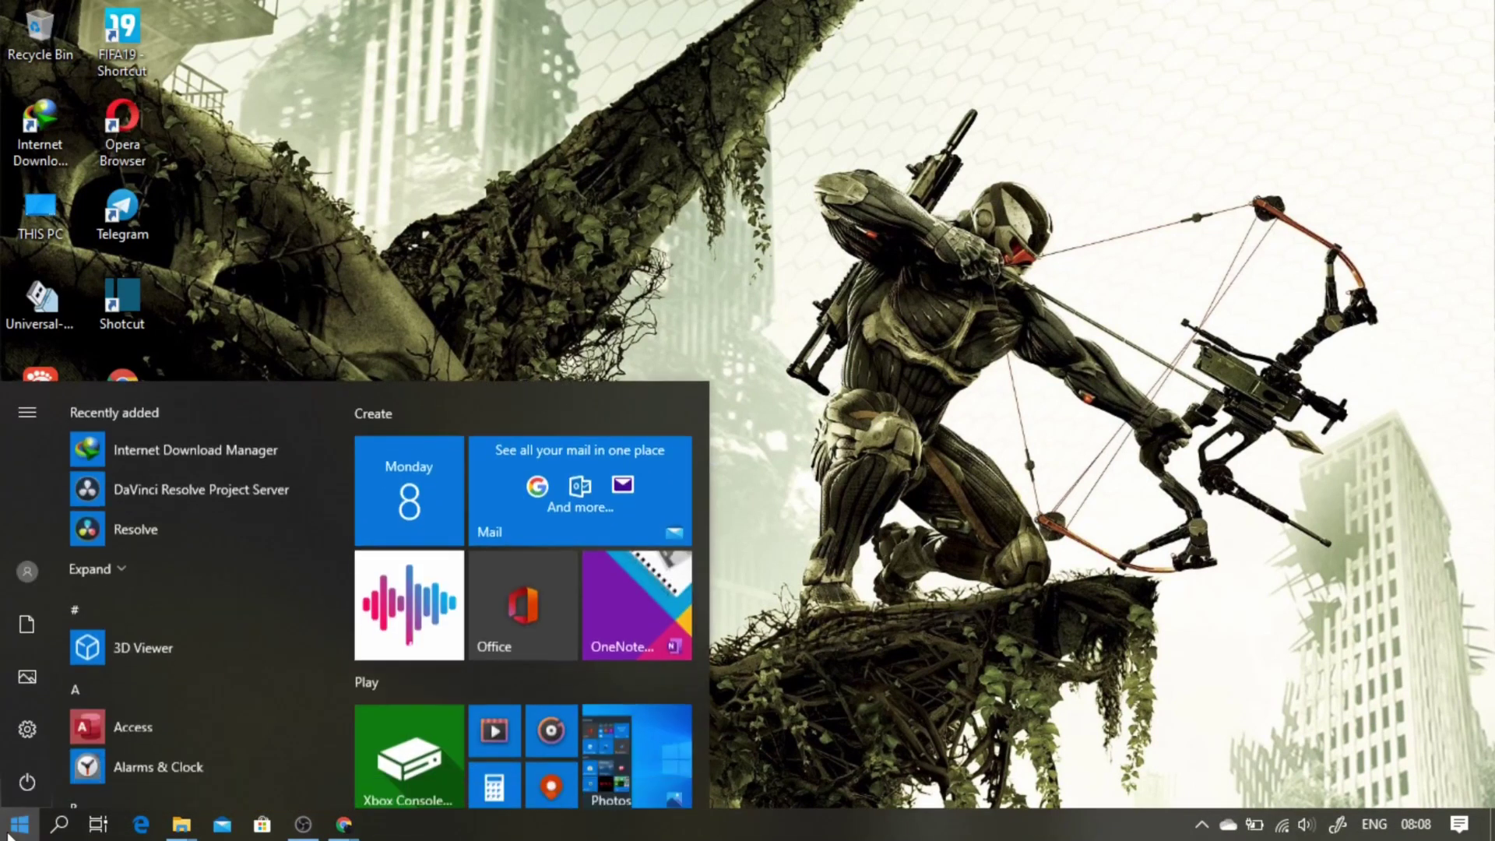
{"action": "mouse_move", "coordinate": [17, 737]}
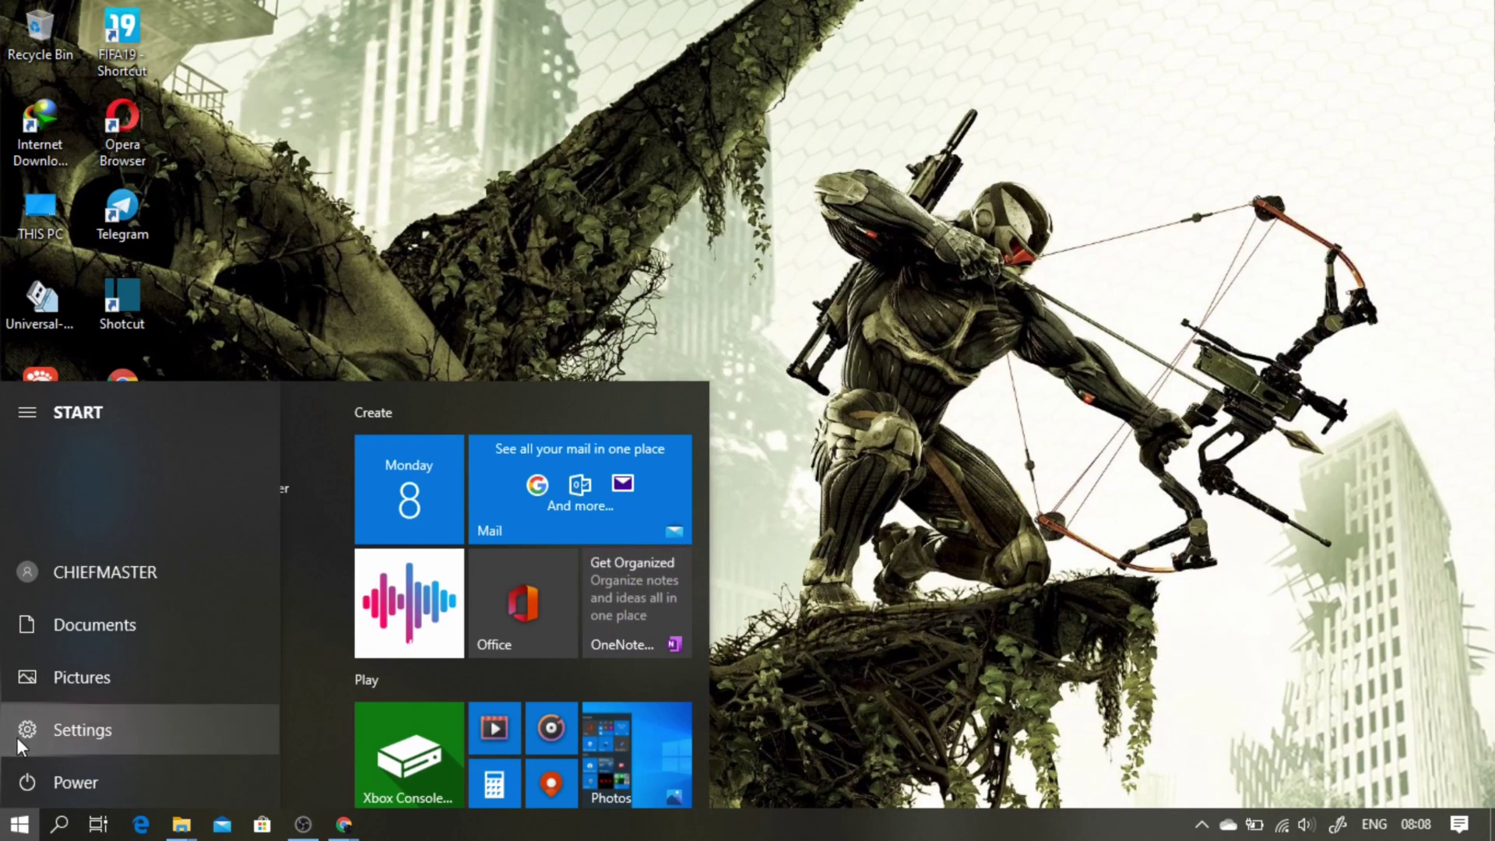
{"action": "left_click", "coordinate": [17, 736]}
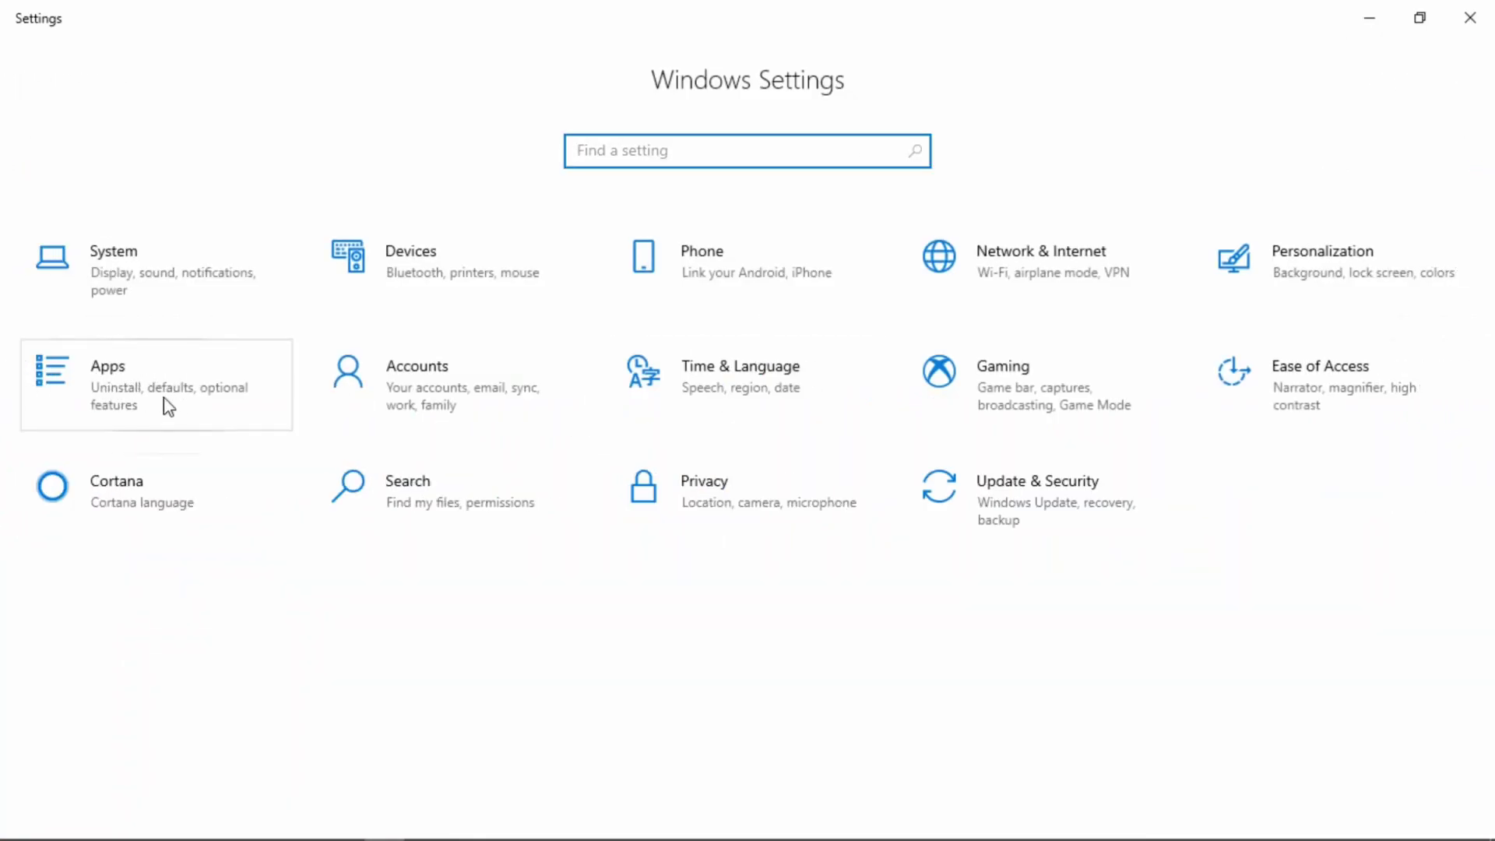
{"action": "left_click", "coordinate": [154, 395]}
{"action": "left_click", "coordinate": [152, 393]}
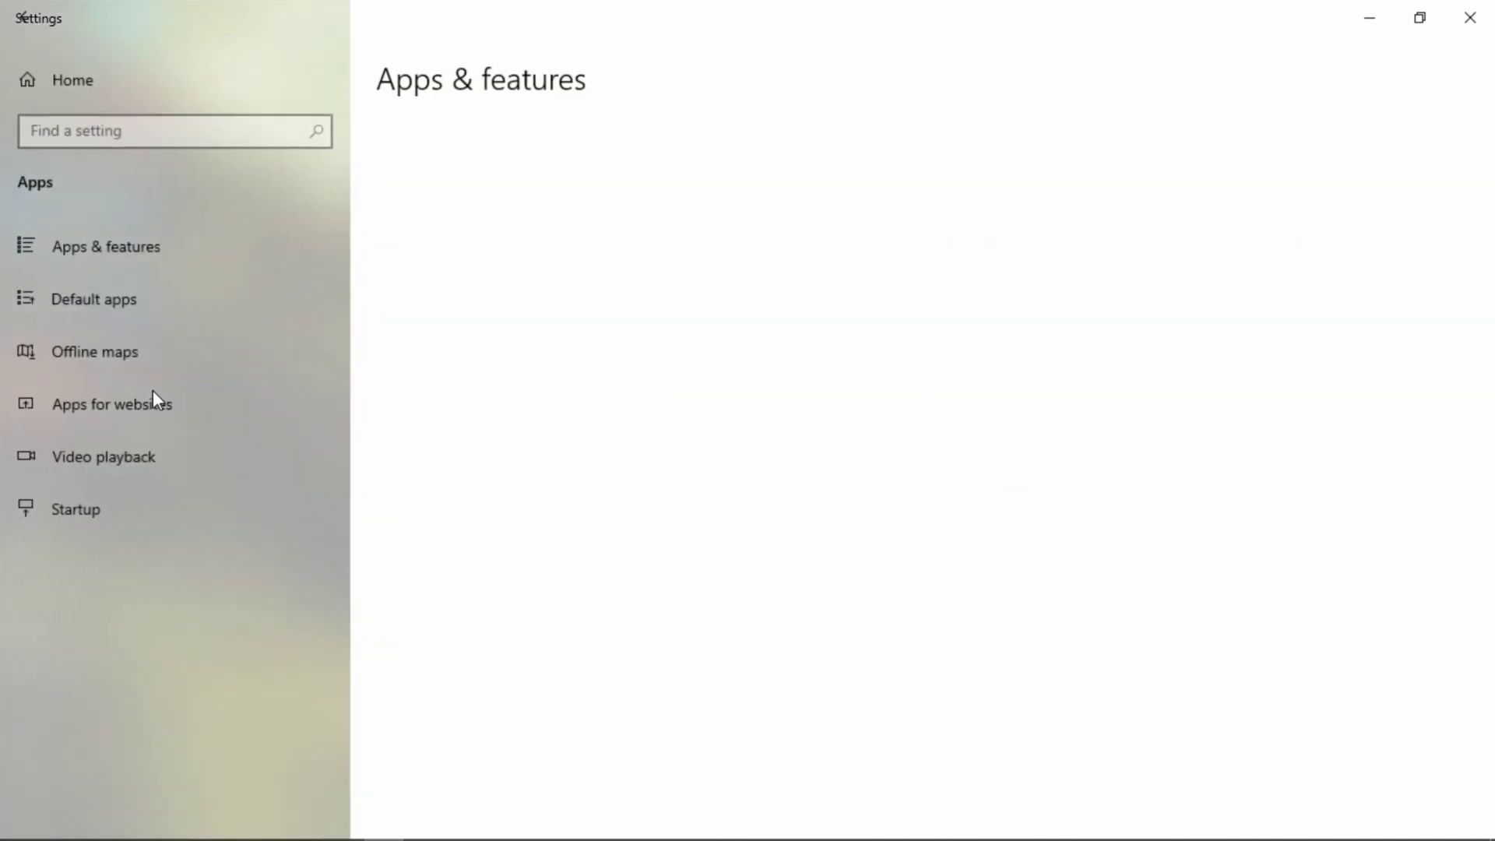
{"action": "left_click", "coordinate": [87, 246]}
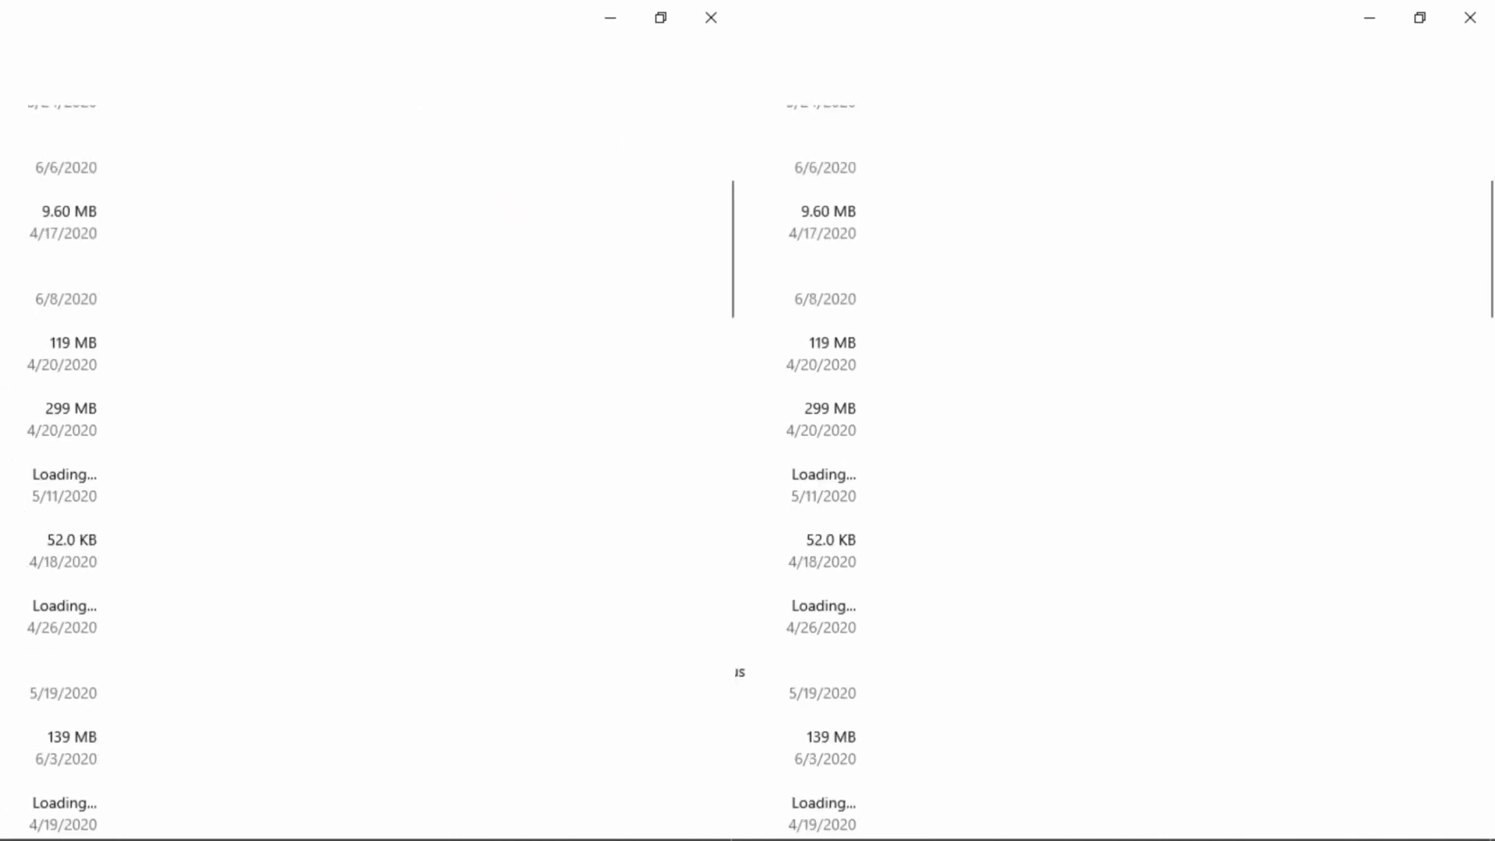
Find WinRAR 5.90 (64-bit) in the apps list, uninstall it and confirm the removal.
{"action": "scroll", "coordinate": [450, 258], "scroll_direction": "down", "scroll_amount": 15}
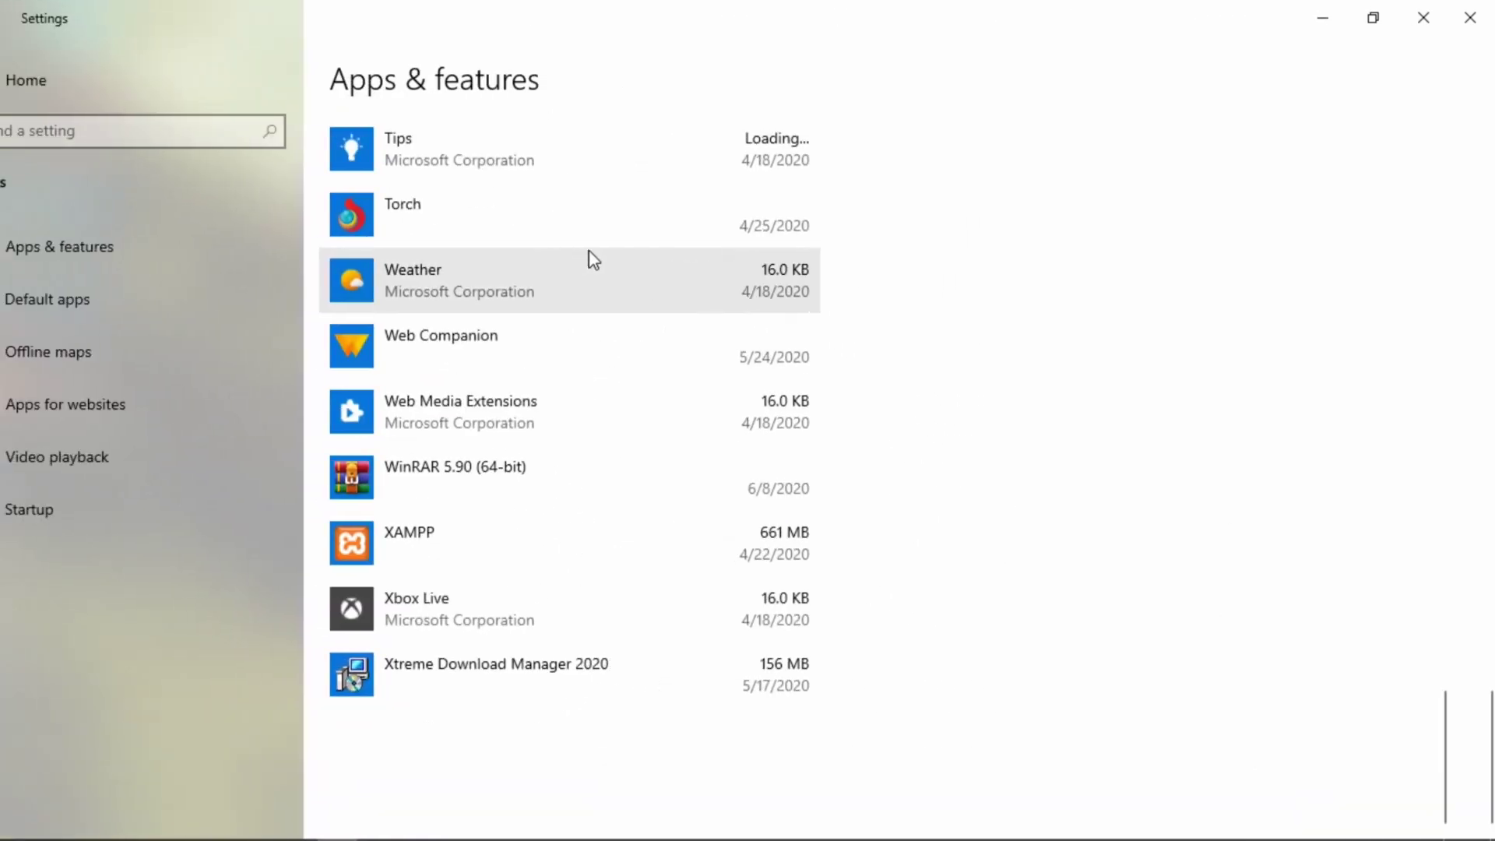
{"action": "scroll", "coordinate": [450, 259], "scroll_direction": "up", "scroll_amount": 1}
{"action": "scroll", "coordinate": [451, 259], "scroll_direction": "down", "scroll_amount": 1}
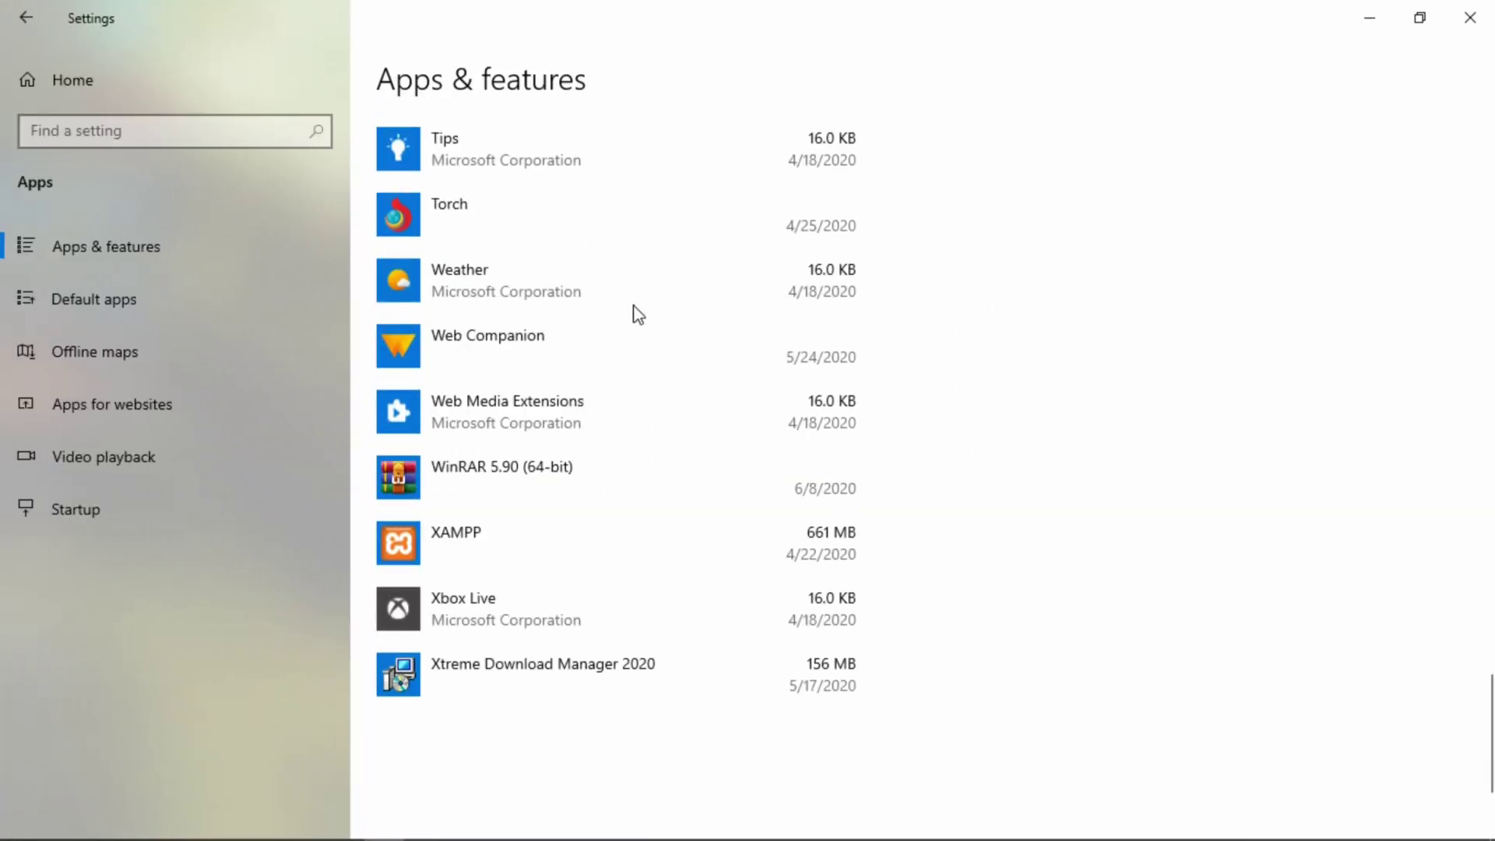
{"action": "scroll", "coordinate": [596, 483], "scroll_direction": "up", "scroll_amount": 8}
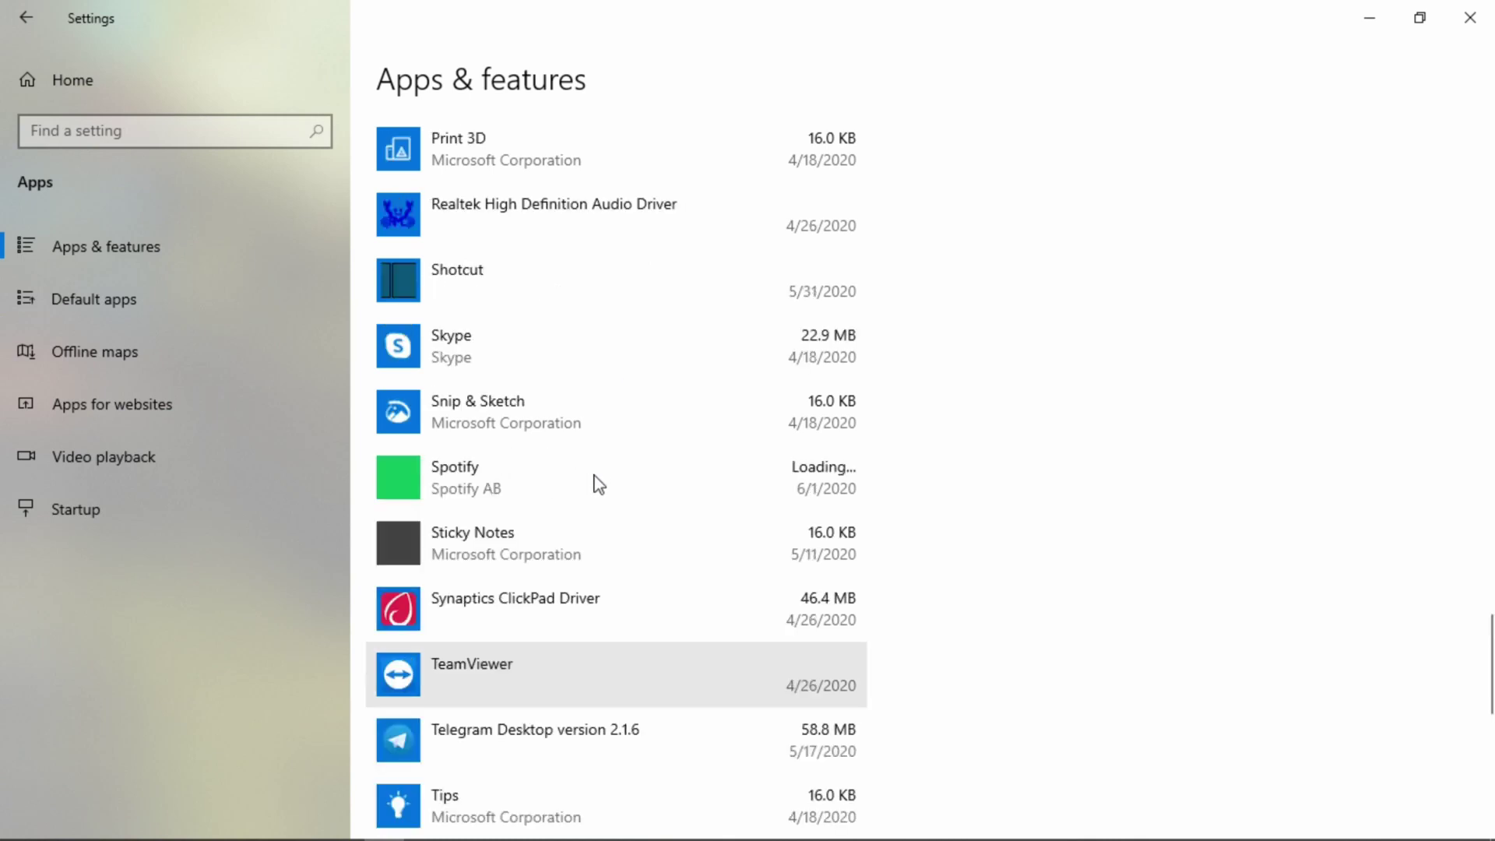
{"action": "left_click", "coordinate": [595, 483]}
{"action": "scroll", "coordinate": [594, 461], "scroll_direction": "down", "scroll_amount": 1}
{"action": "scroll", "coordinate": [591, 452], "scroll_direction": "down", "scroll_amount": 10}
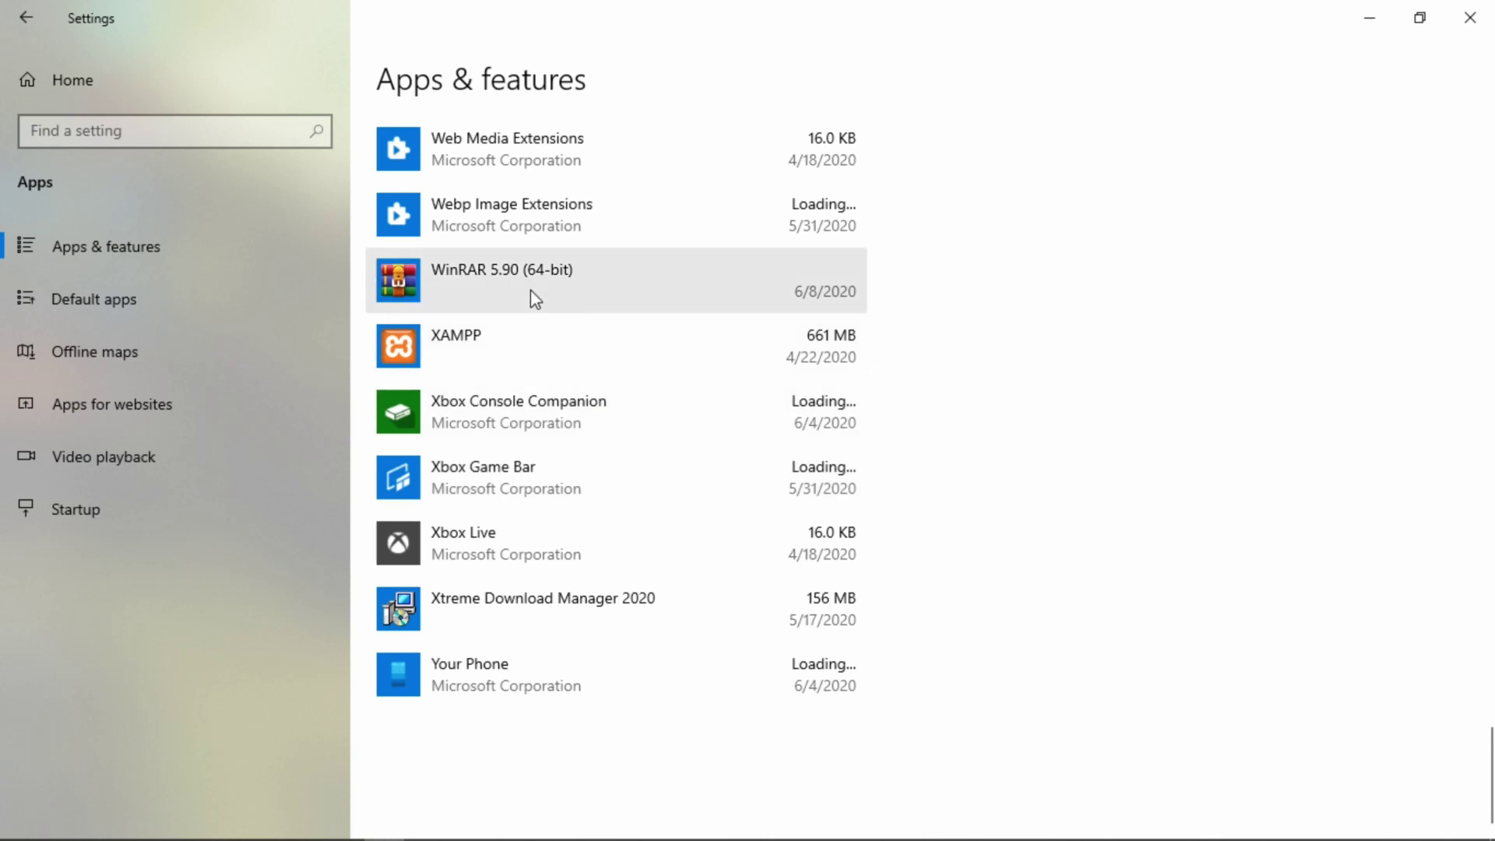
{"action": "left_click", "coordinate": [558, 274]}
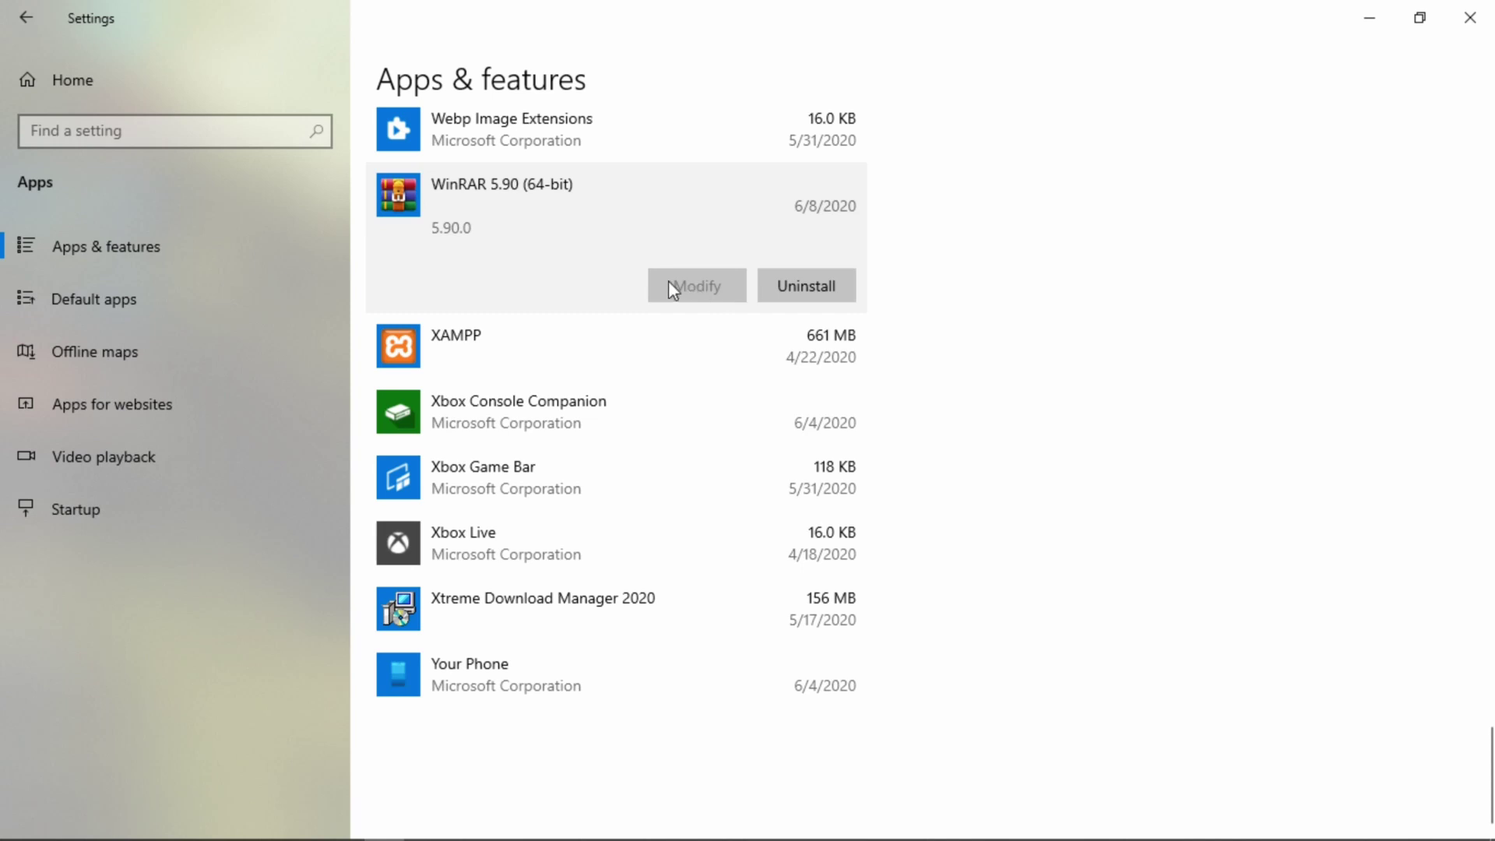
{"action": "left_click", "coordinate": [802, 288]}
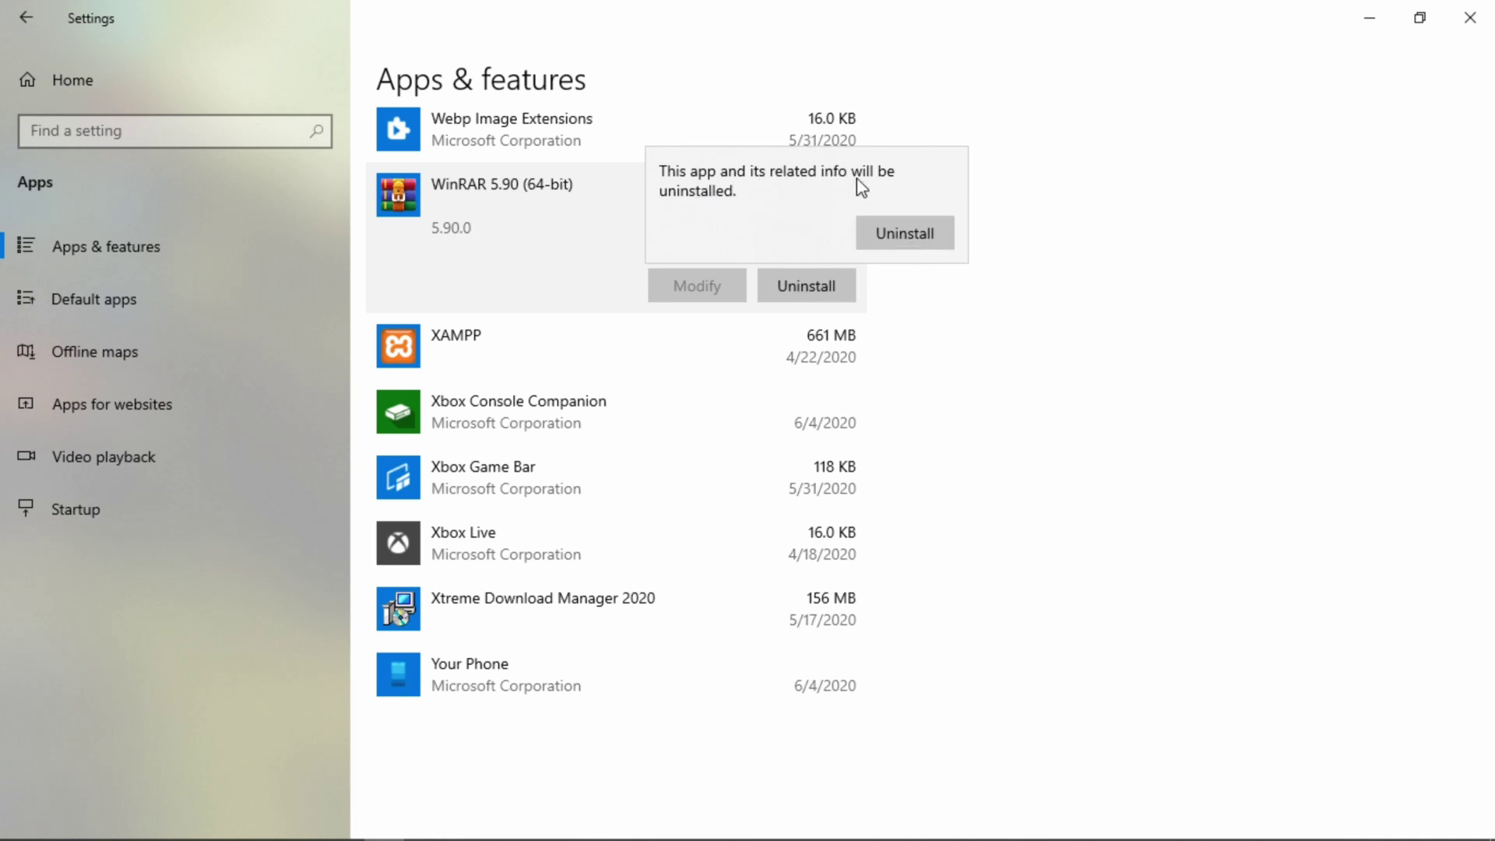
{"action": "left_click", "coordinate": [911, 231]}
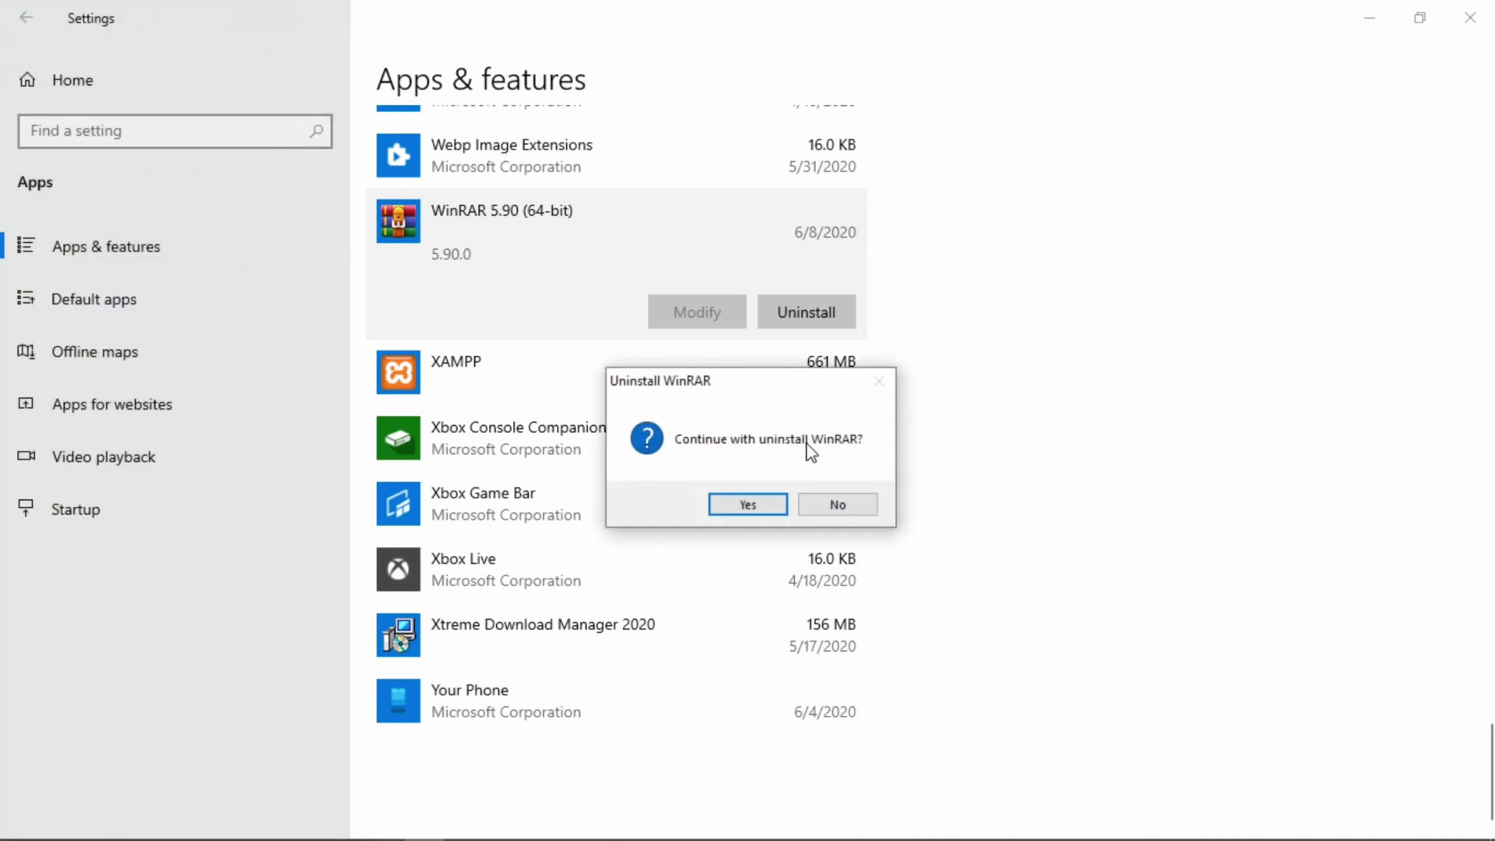
{"action": "left_click", "coordinate": [749, 506]}
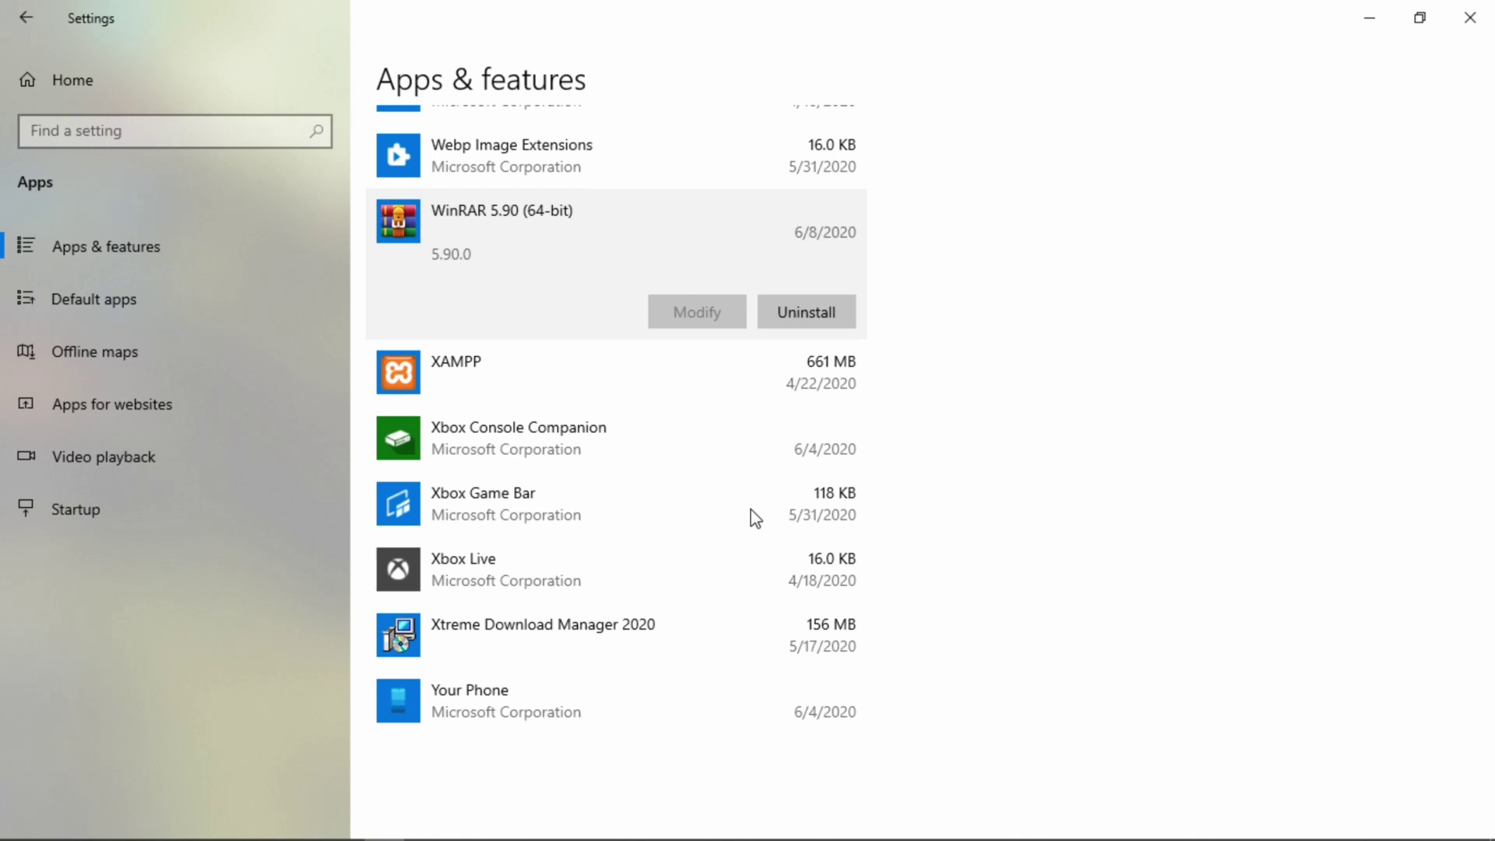
Check the installed apps list for WinRAR, locate Internet Download Manager in it, and close Settings.
{"action": "scroll", "coordinate": [750, 510], "scroll_direction": "up", "scroll_amount": 5}
{"action": "scroll", "coordinate": [751, 509], "scroll_direction": "down", "scroll_amount": 5}
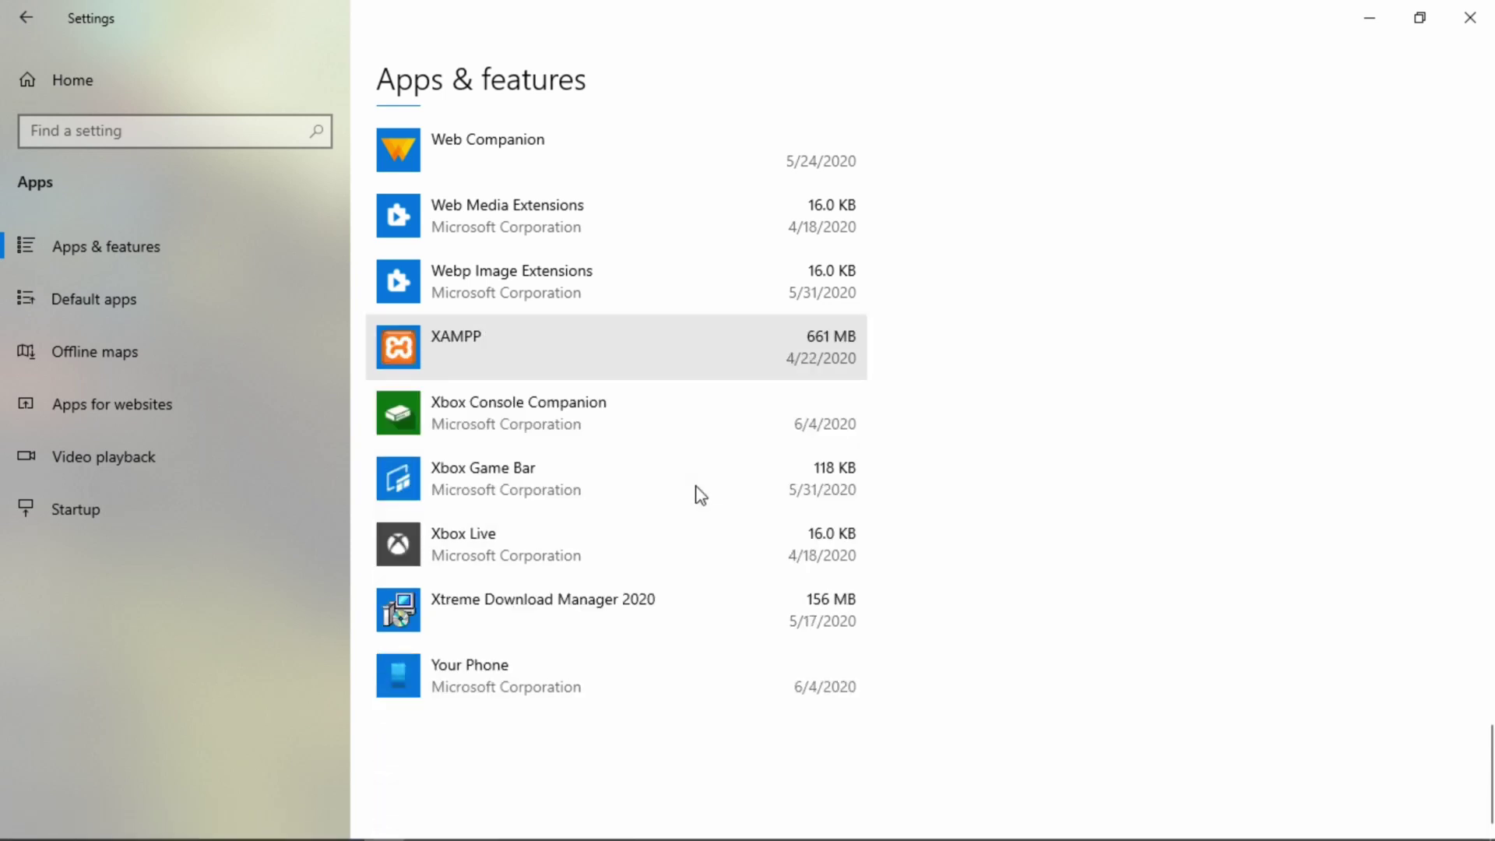
{"action": "scroll", "coordinate": [689, 462], "scroll_direction": "up", "scroll_amount": 6}
{"action": "scroll", "coordinate": [690, 459], "scroll_direction": "up", "scroll_amount": 15}
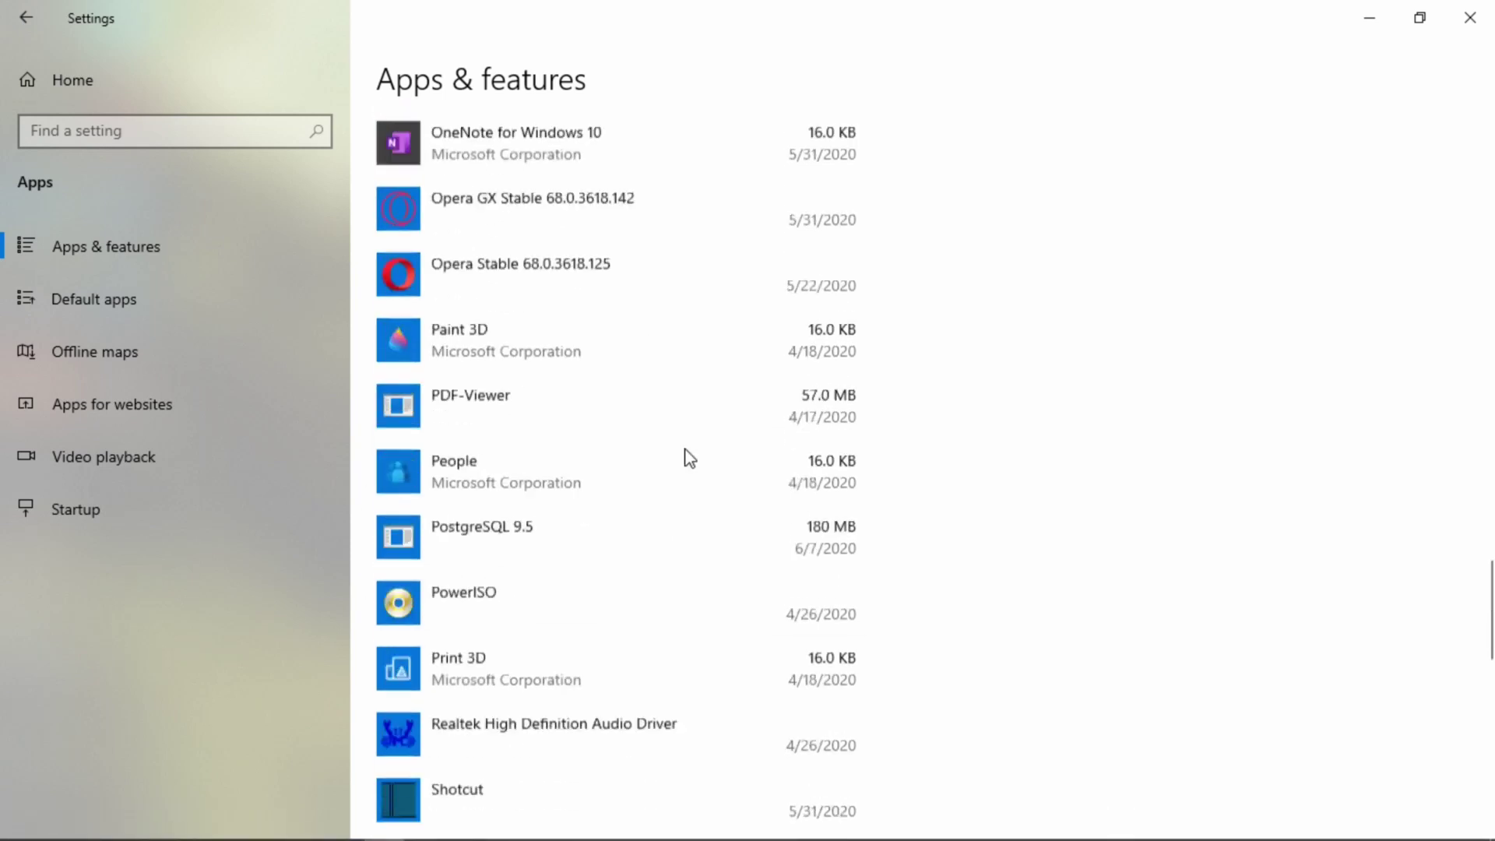
{"action": "scroll", "coordinate": [689, 460], "scroll_direction": "up", "scroll_amount": 15}
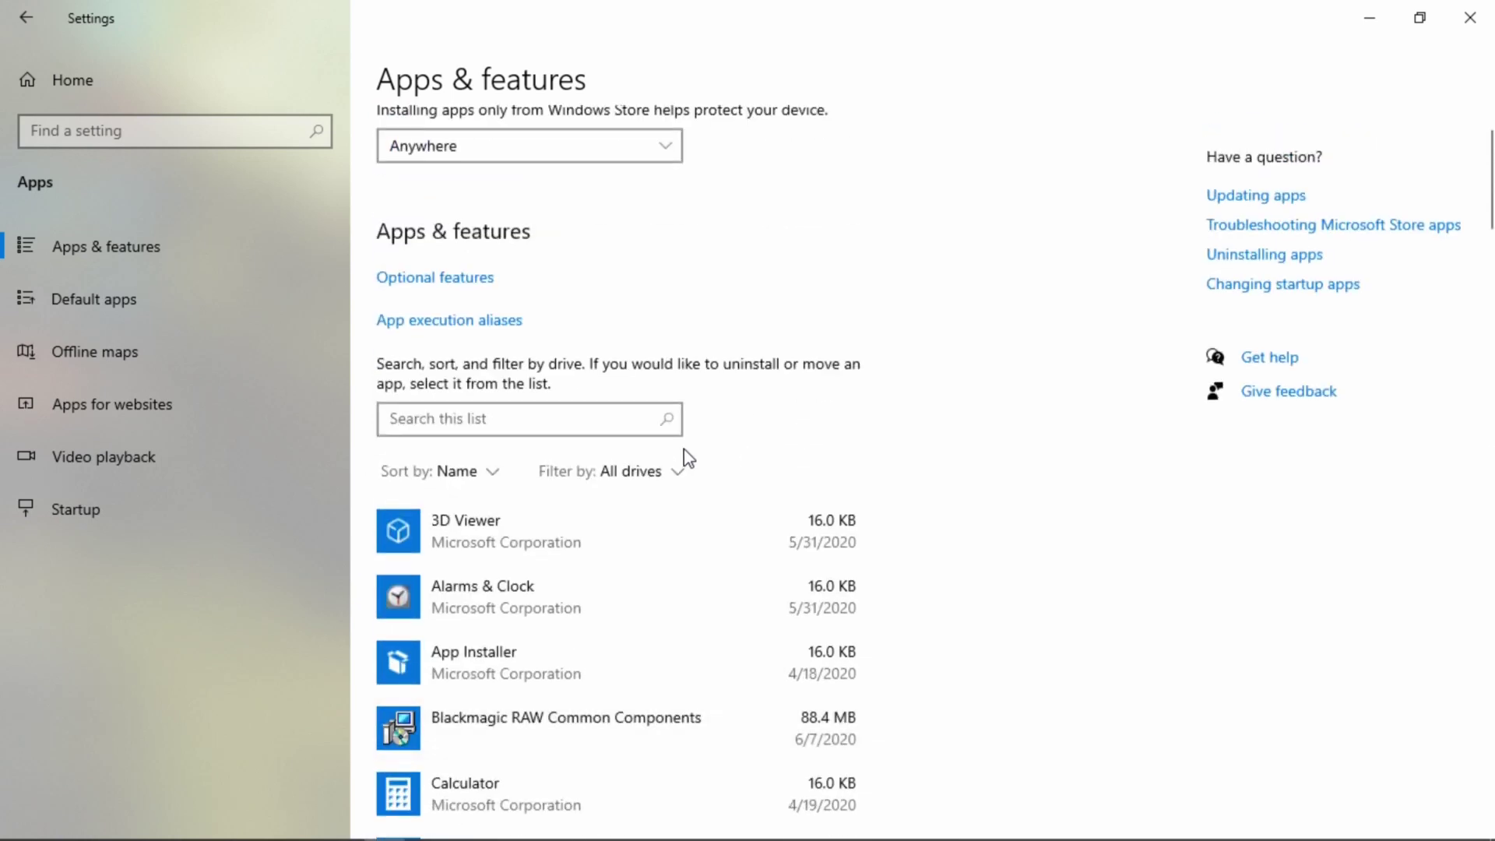
{"action": "scroll", "coordinate": [686, 459], "scroll_direction": "down", "scroll_amount": 13}
{"action": "scroll", "coordinate": [686, 458], "scroll_direction": "down", "scroll_amount": 4}
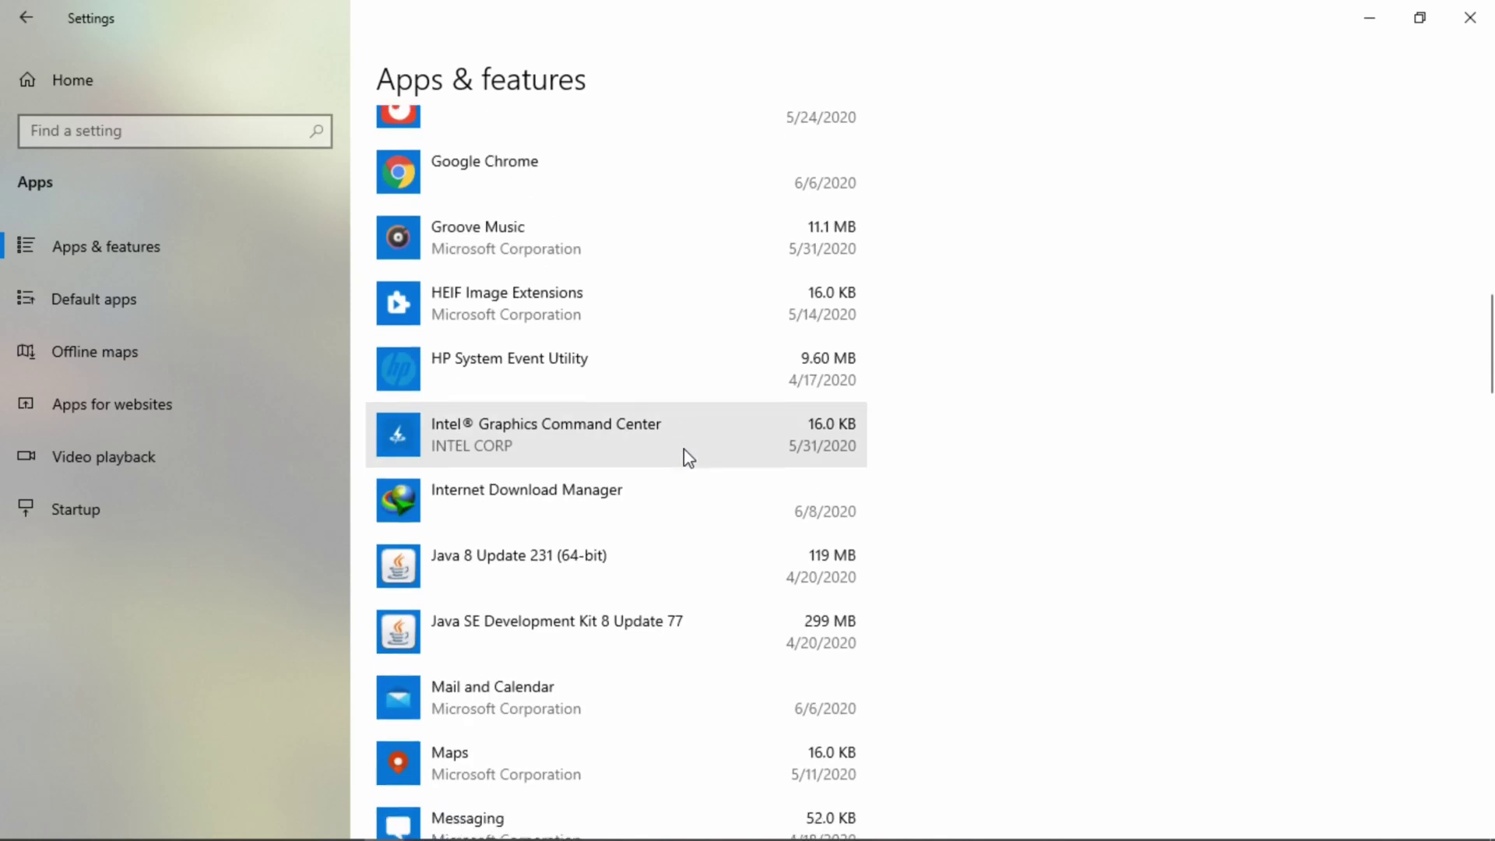
{"action": "scroll", "coordinate": [685, 457], "scroll_direction": "up", "scroll_amount": 3}
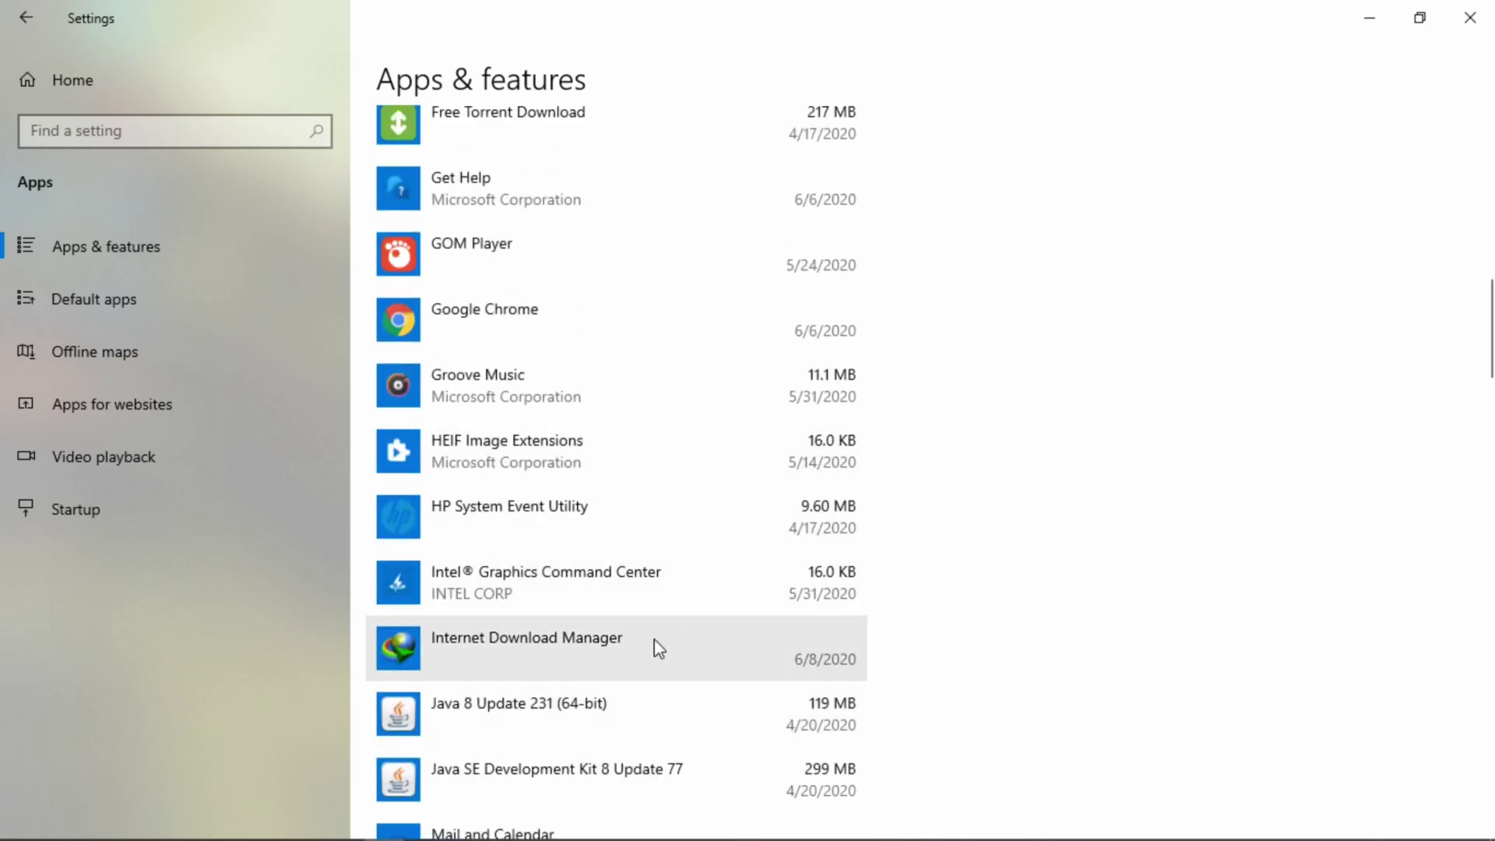
{"action": "left_click", "coordinate": [1486, 9]}
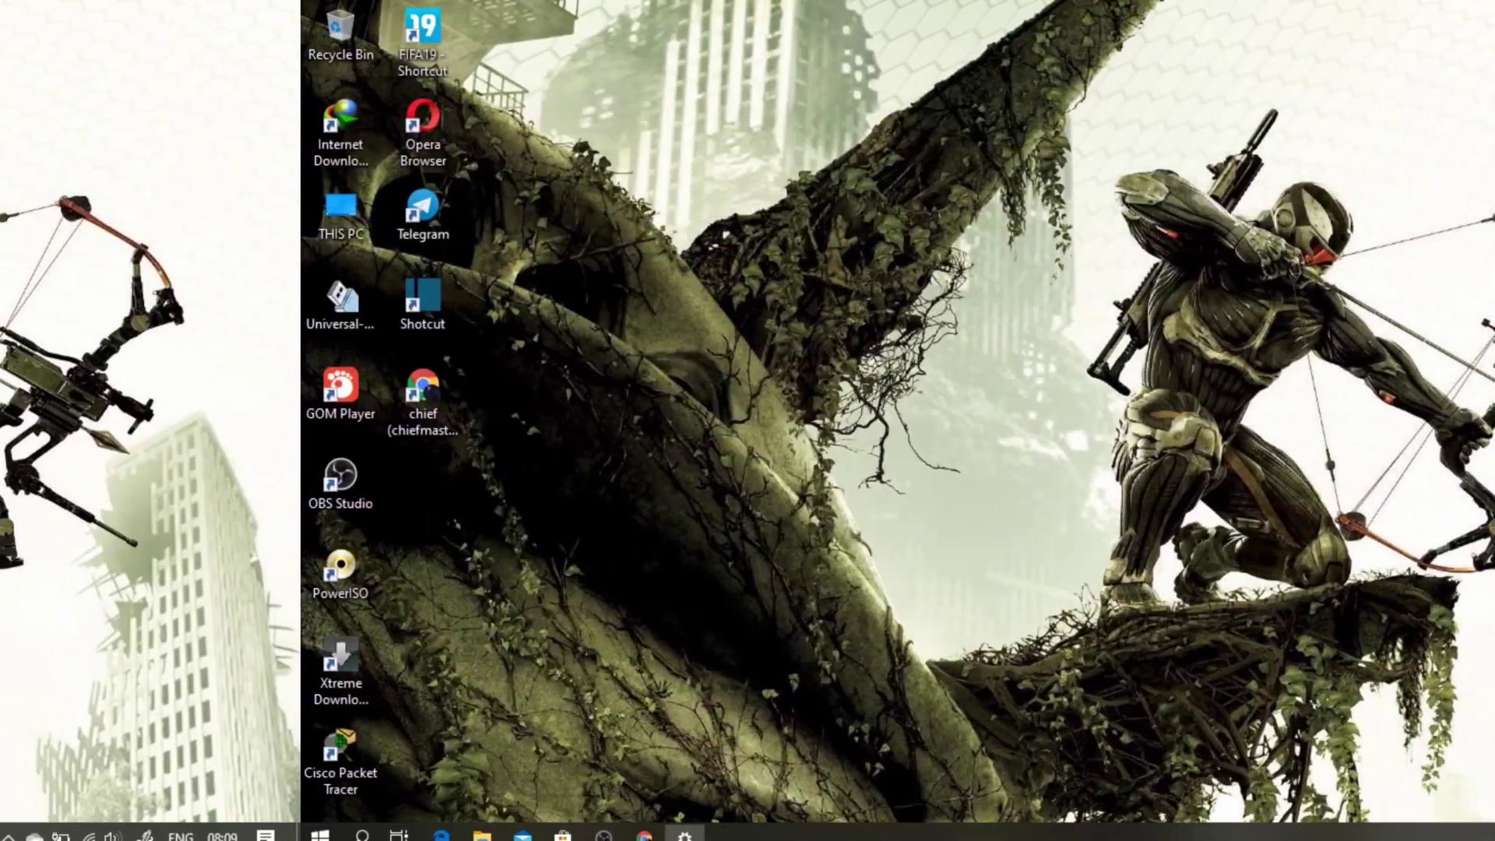
Find and open Control Panel, and go to its list of programs that can be uninstalled.
{"action": "key", "text": "super"}
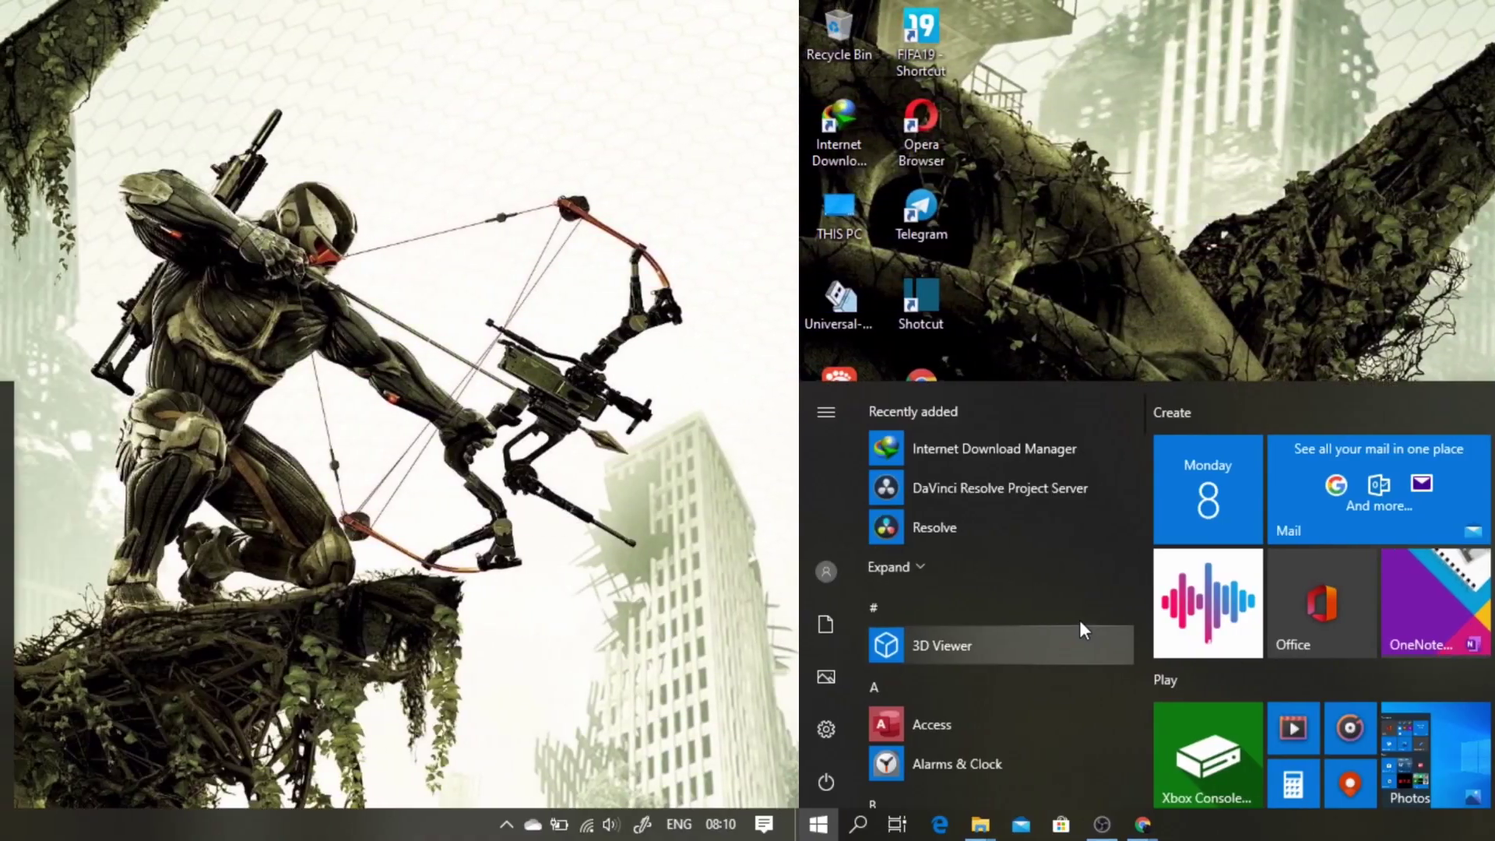
{"action": "type", "text": "co"}
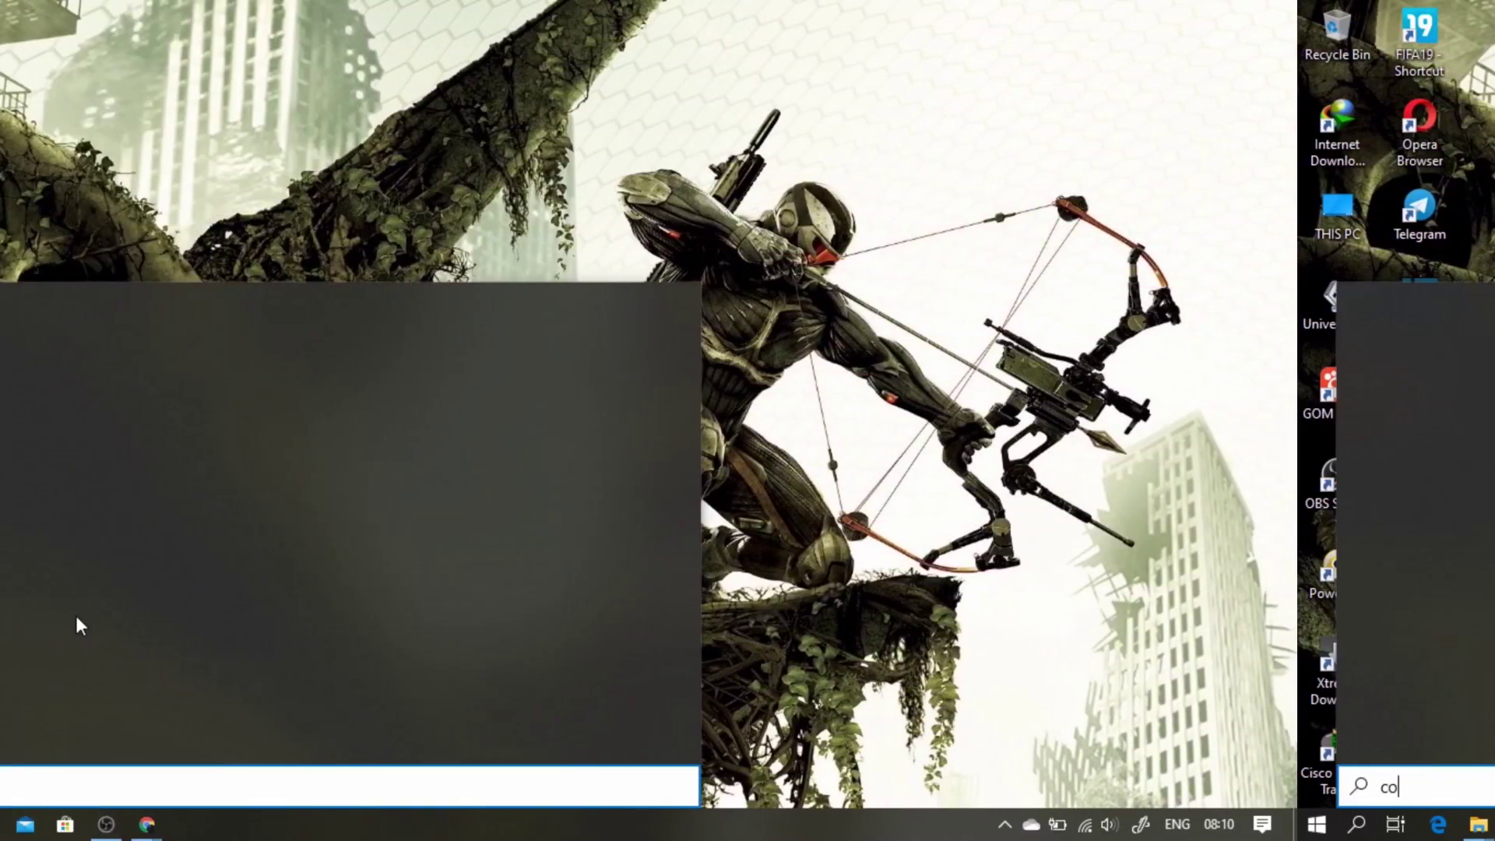
{"action": "type", "text": "nt"}
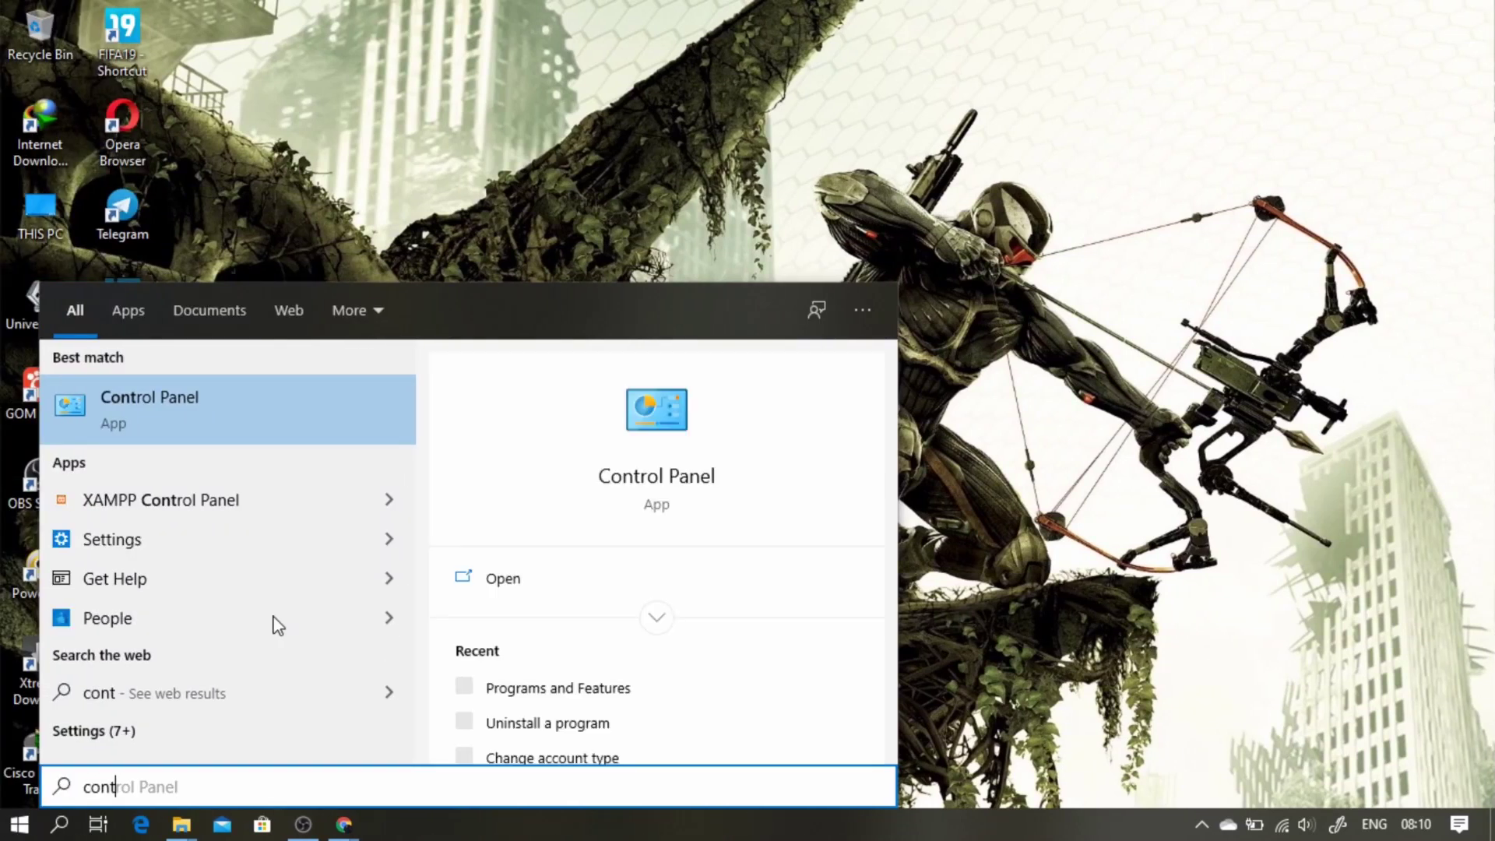
{"action": "left_click", "coordinate": [518, 580]}
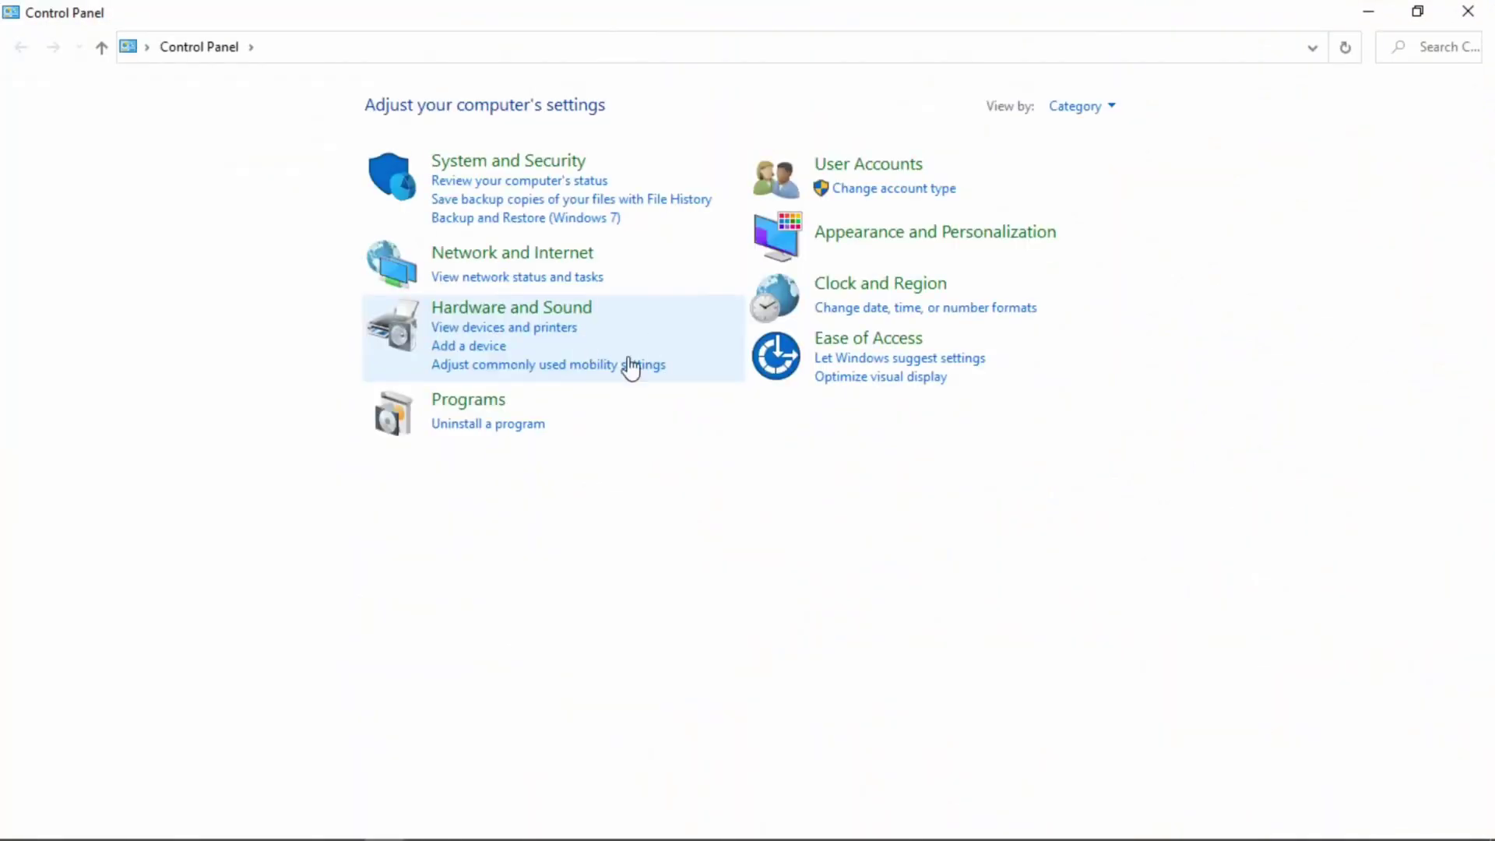
{"action": "left_click", "coordinate": [474, 425]}
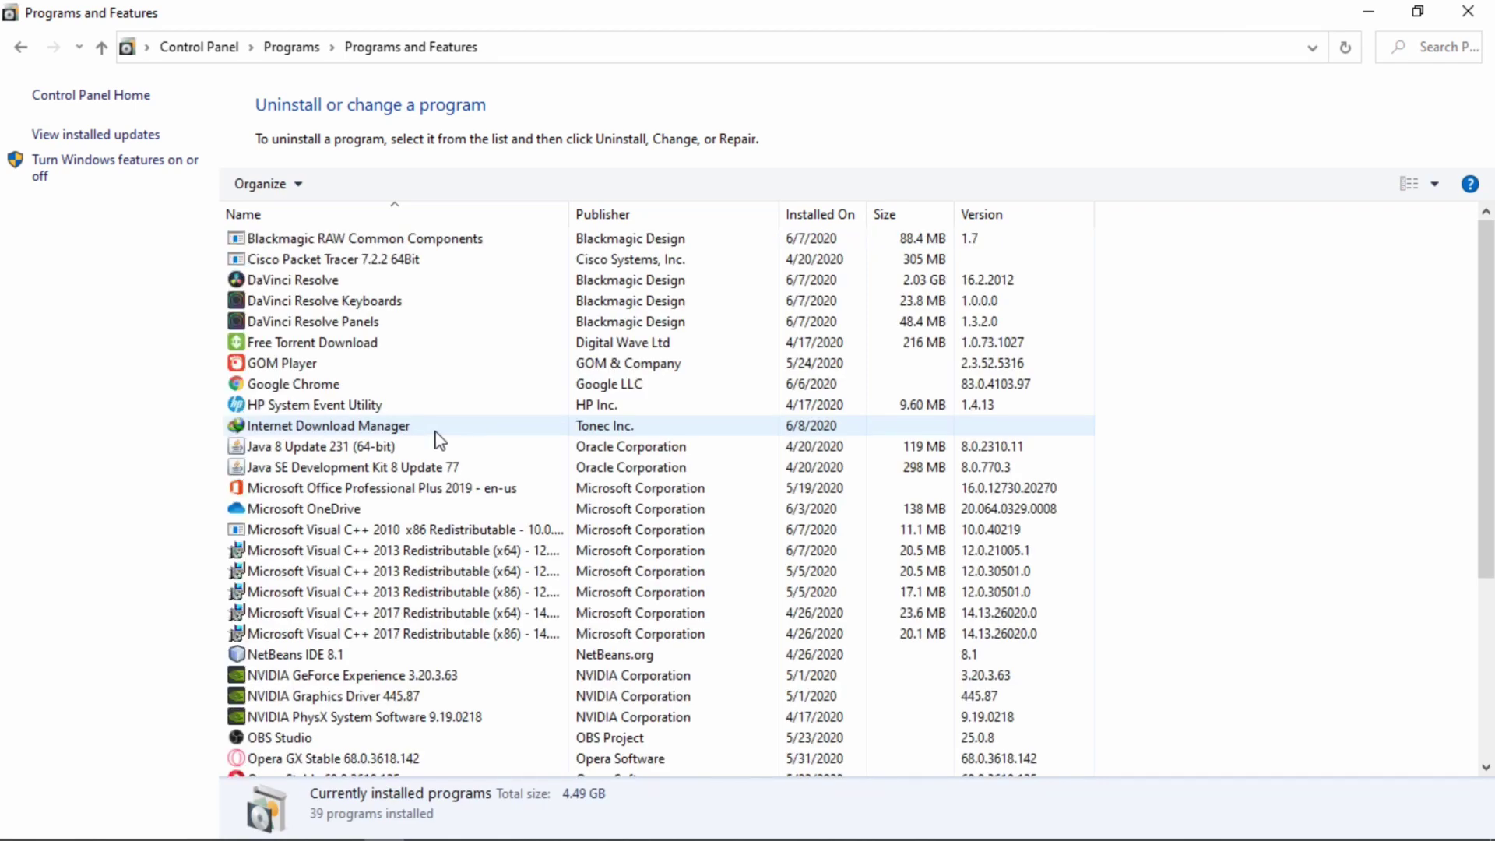
Start the uninstaller for Internet Download Manager from the program list and bring its Select Uninstall Method window to the front.
{"action": "left_click", "coordinate": [368, 429]}
{"action": "right_click", "coordinate": [367, 431]}
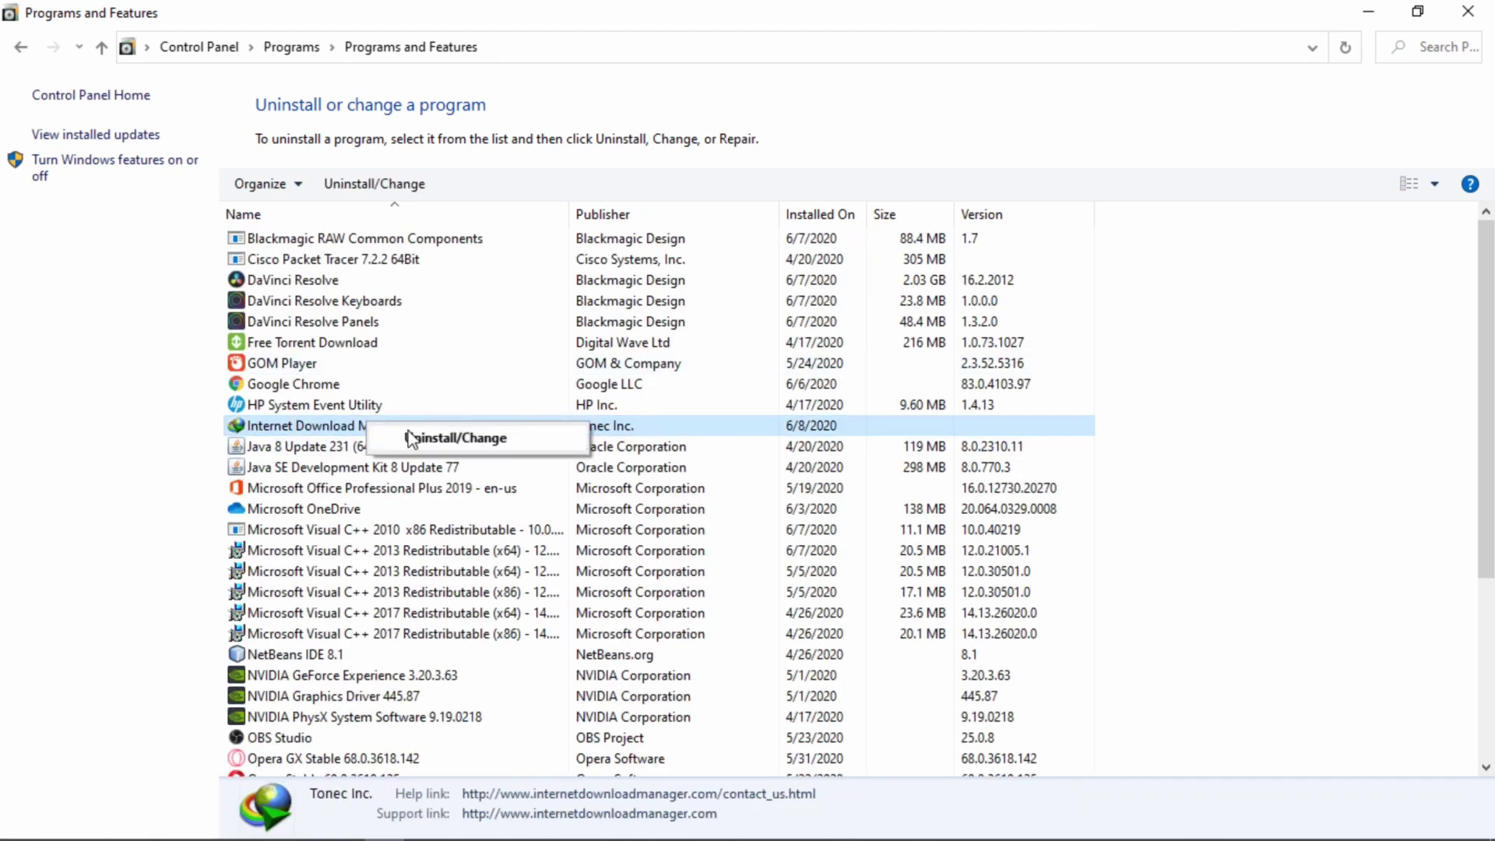
{"action": "left_click", "coordinate": [341, 430]}
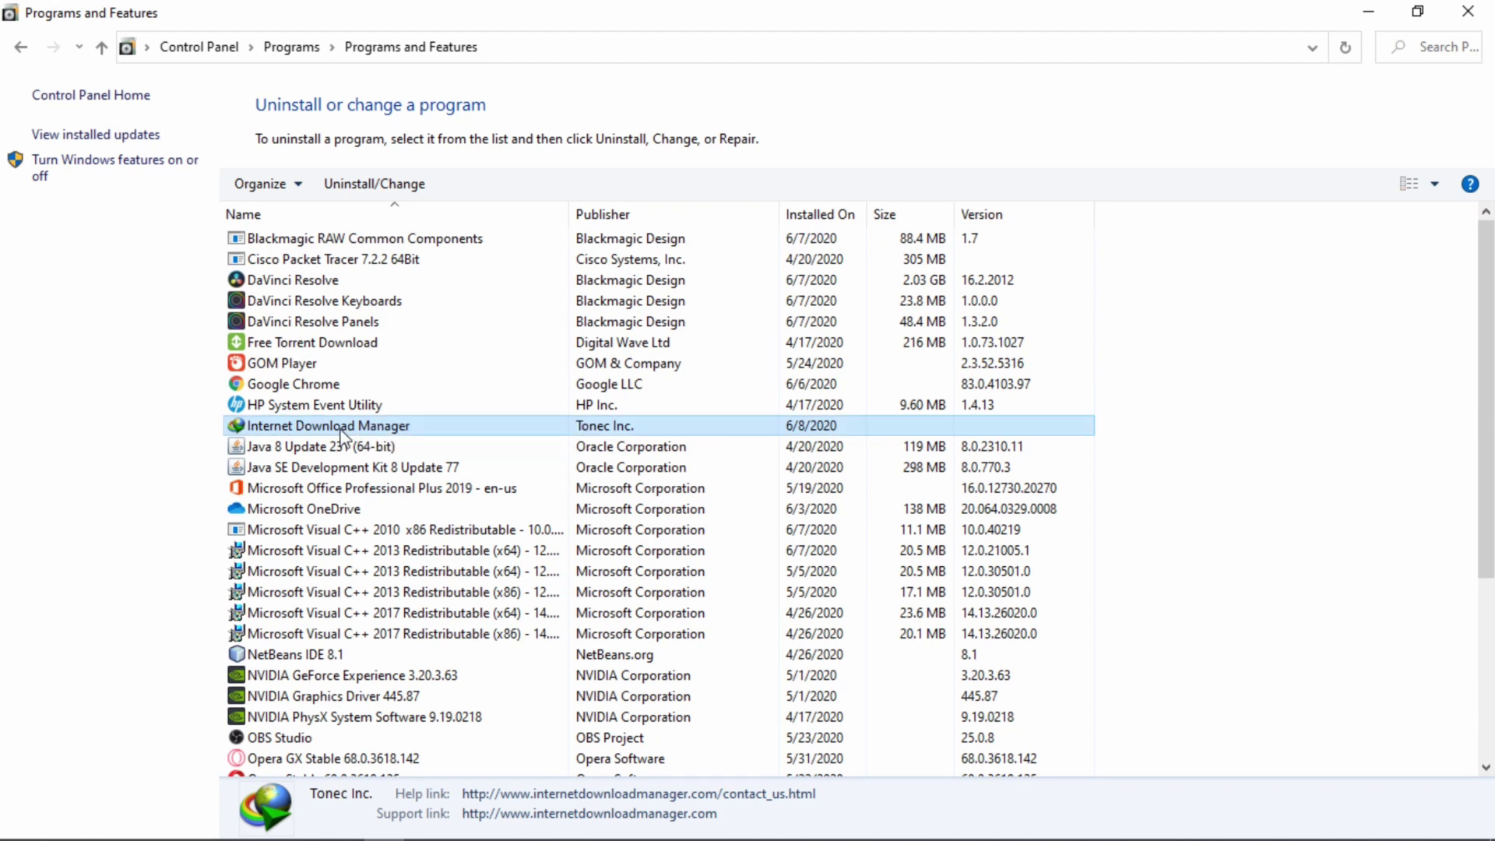
{"action": "right_click", "coordinate": [498, 427]}
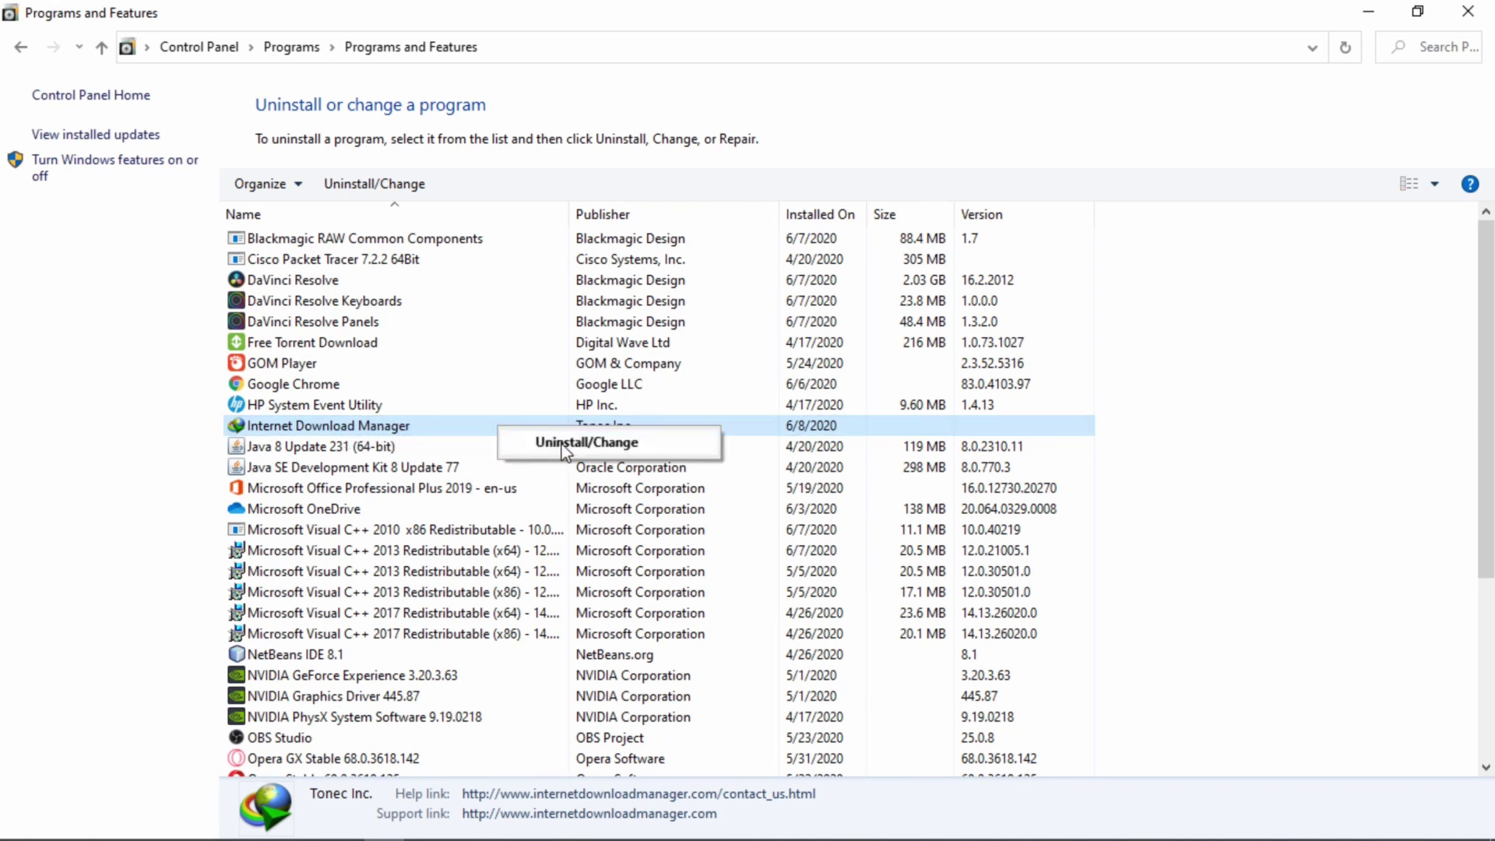
{"action": "left_click", "coordinate": [566, 449]}
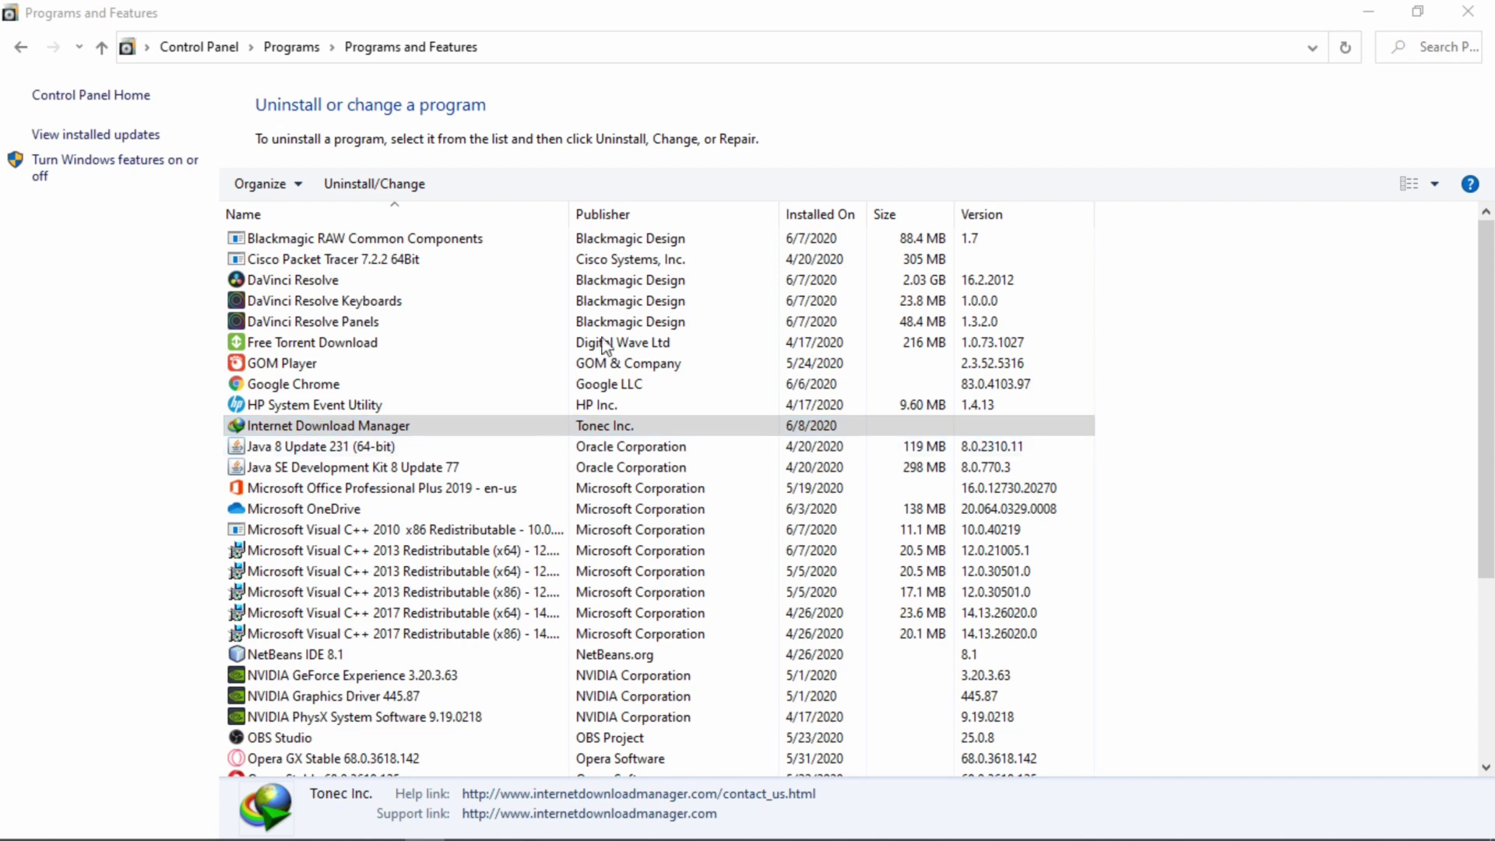
{"action": "mouse_move", "coordinate": [542, 835]}
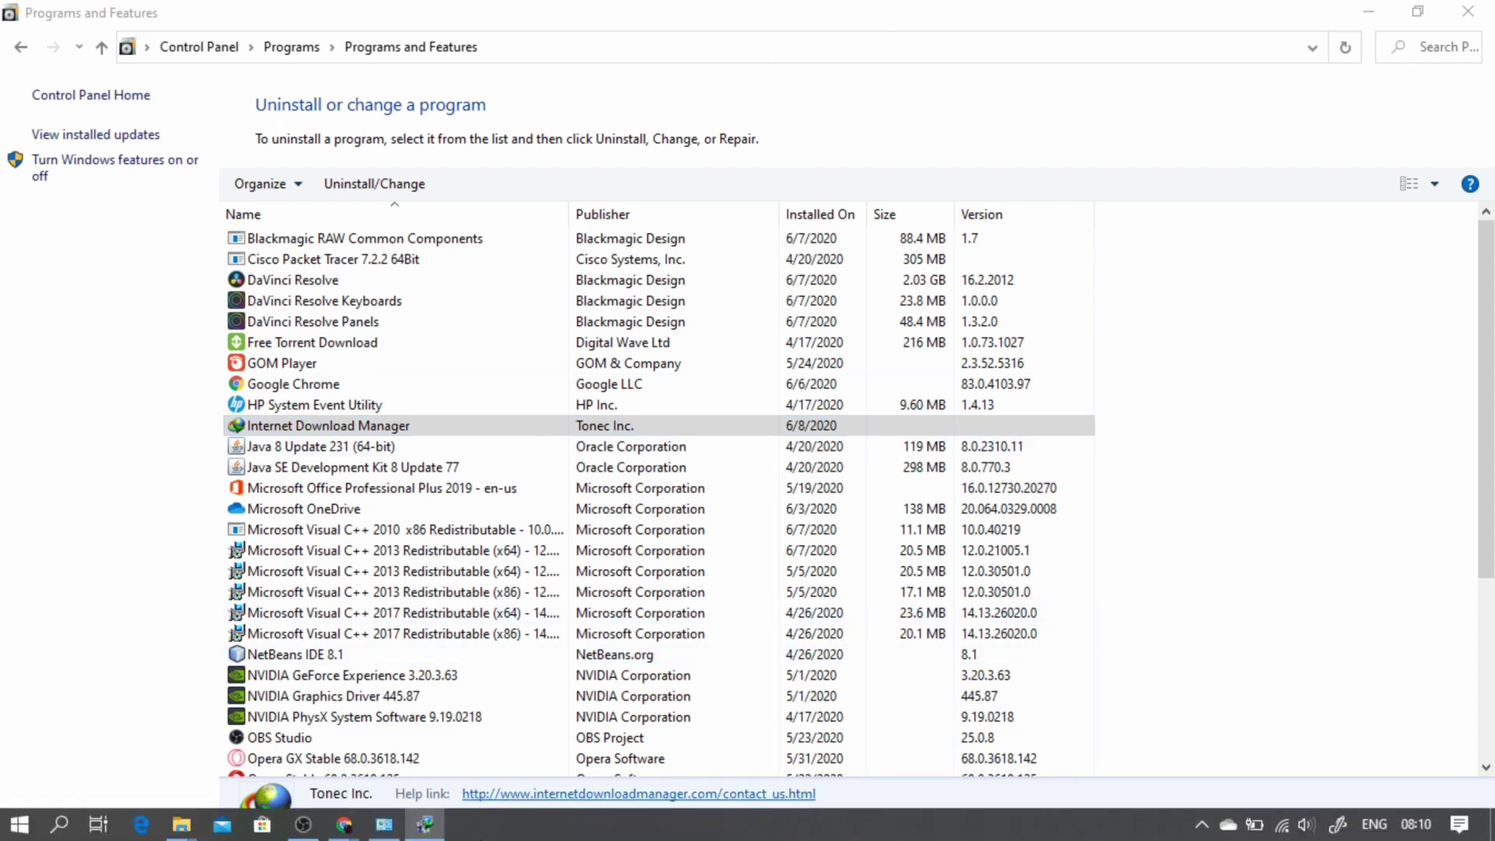
{"action": "mouse_move", "coordinate": [427, 825]}
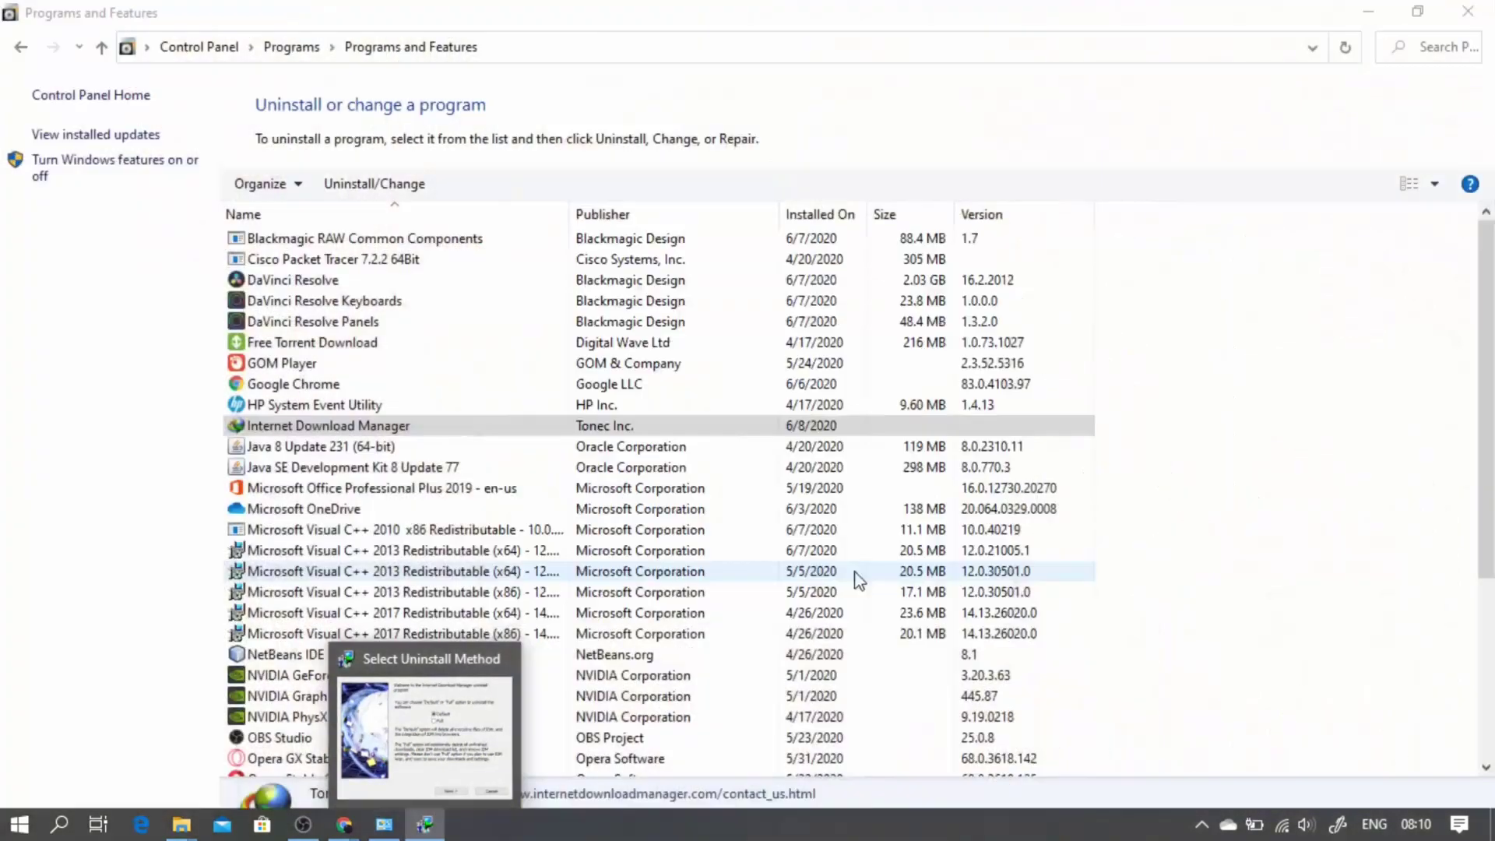
{"action": "left_click", "coordinate": [433, 793]}
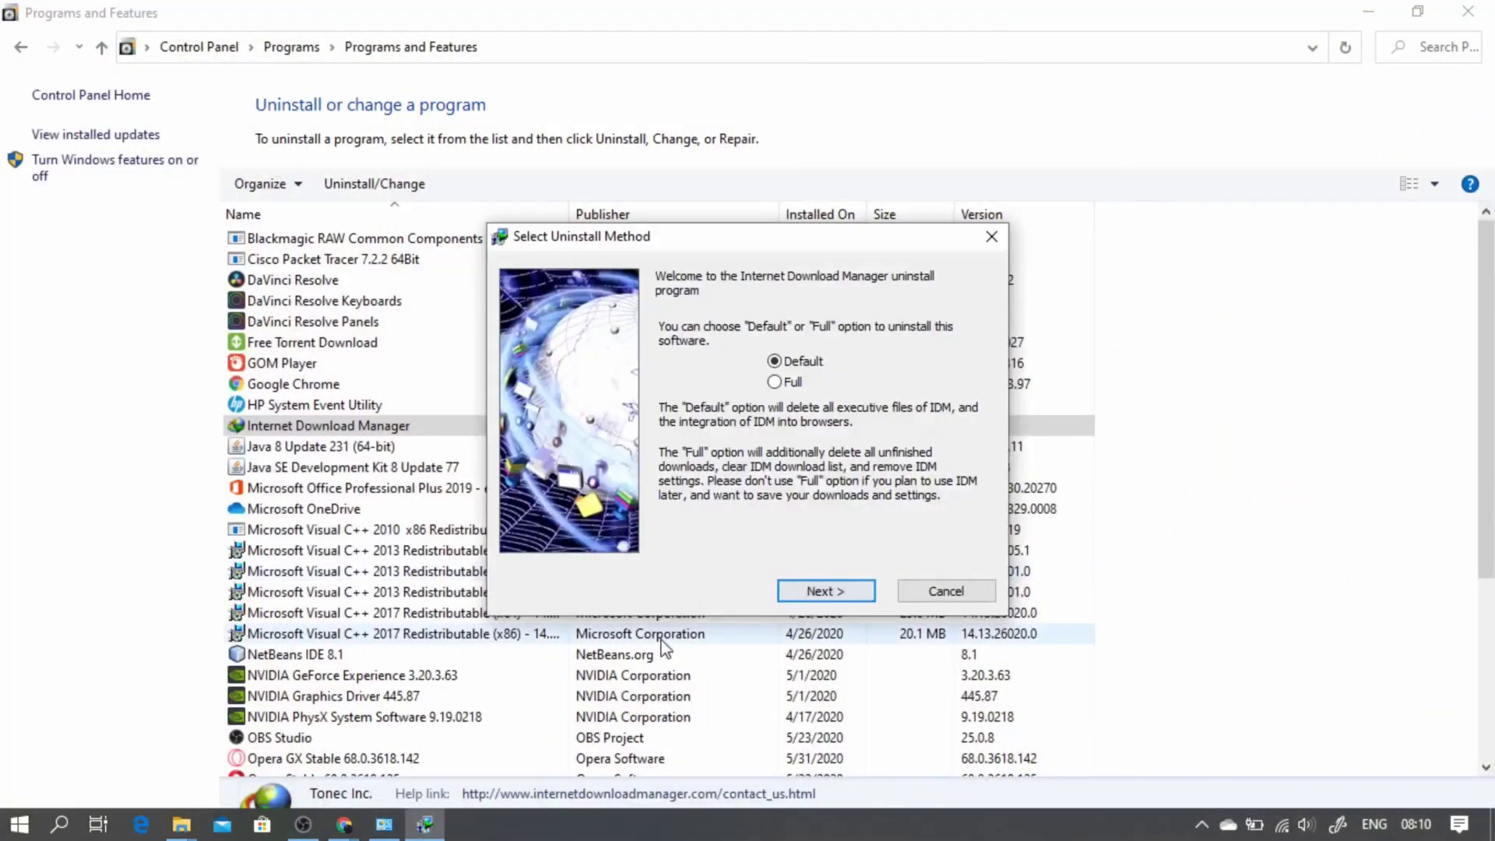
Uninstall Internet Download Manager with the Full option and decline the computer reboot.
{"action": "left_click", "coordinate": [785, 388]}
{"action": "left_click", "coordinate": [828, 591]}
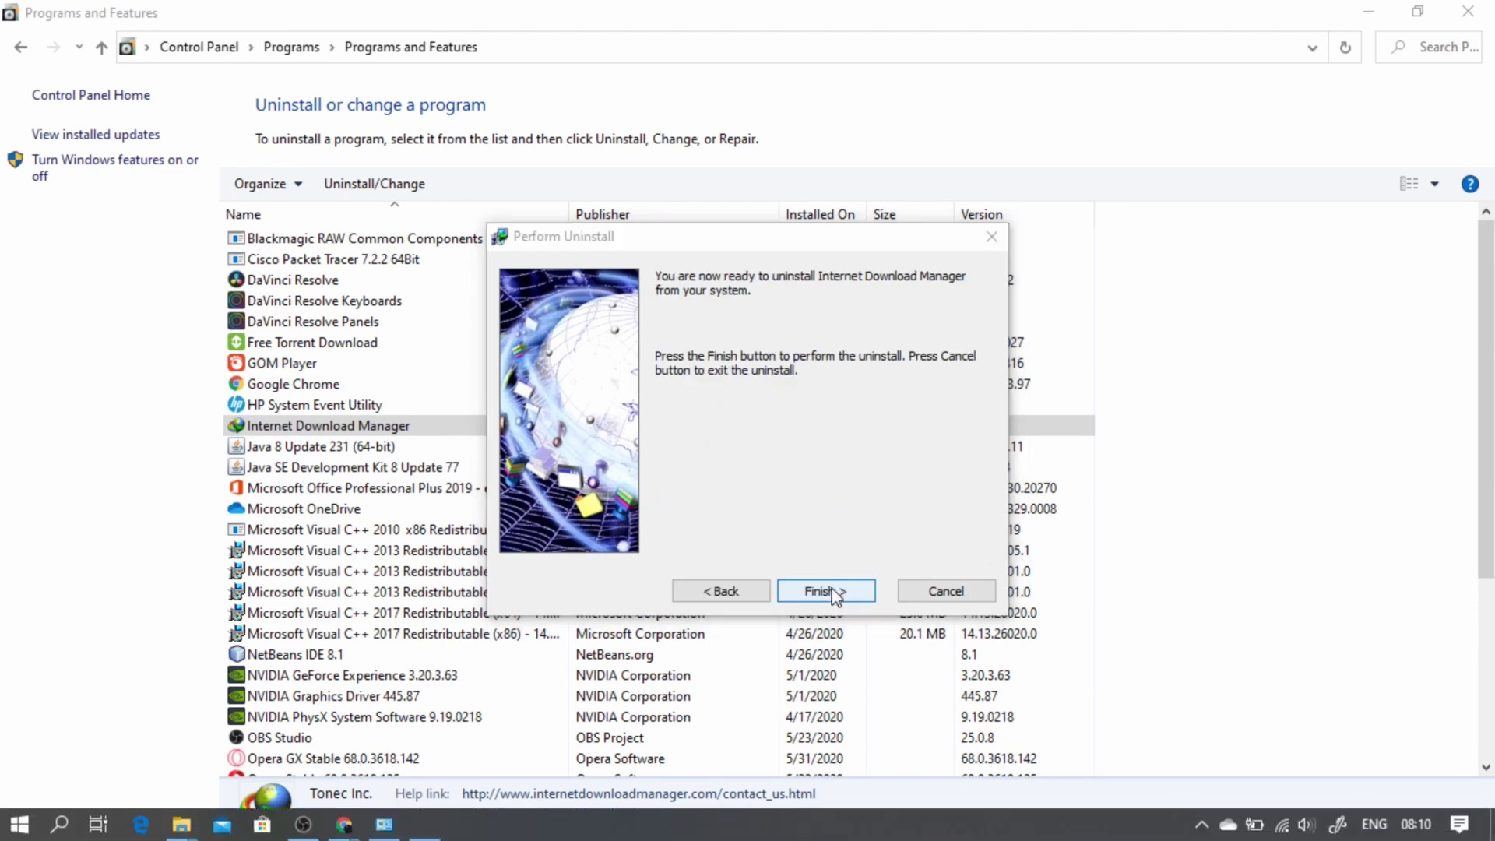
{"action": "left_click", "coordinate": [837, 591]}
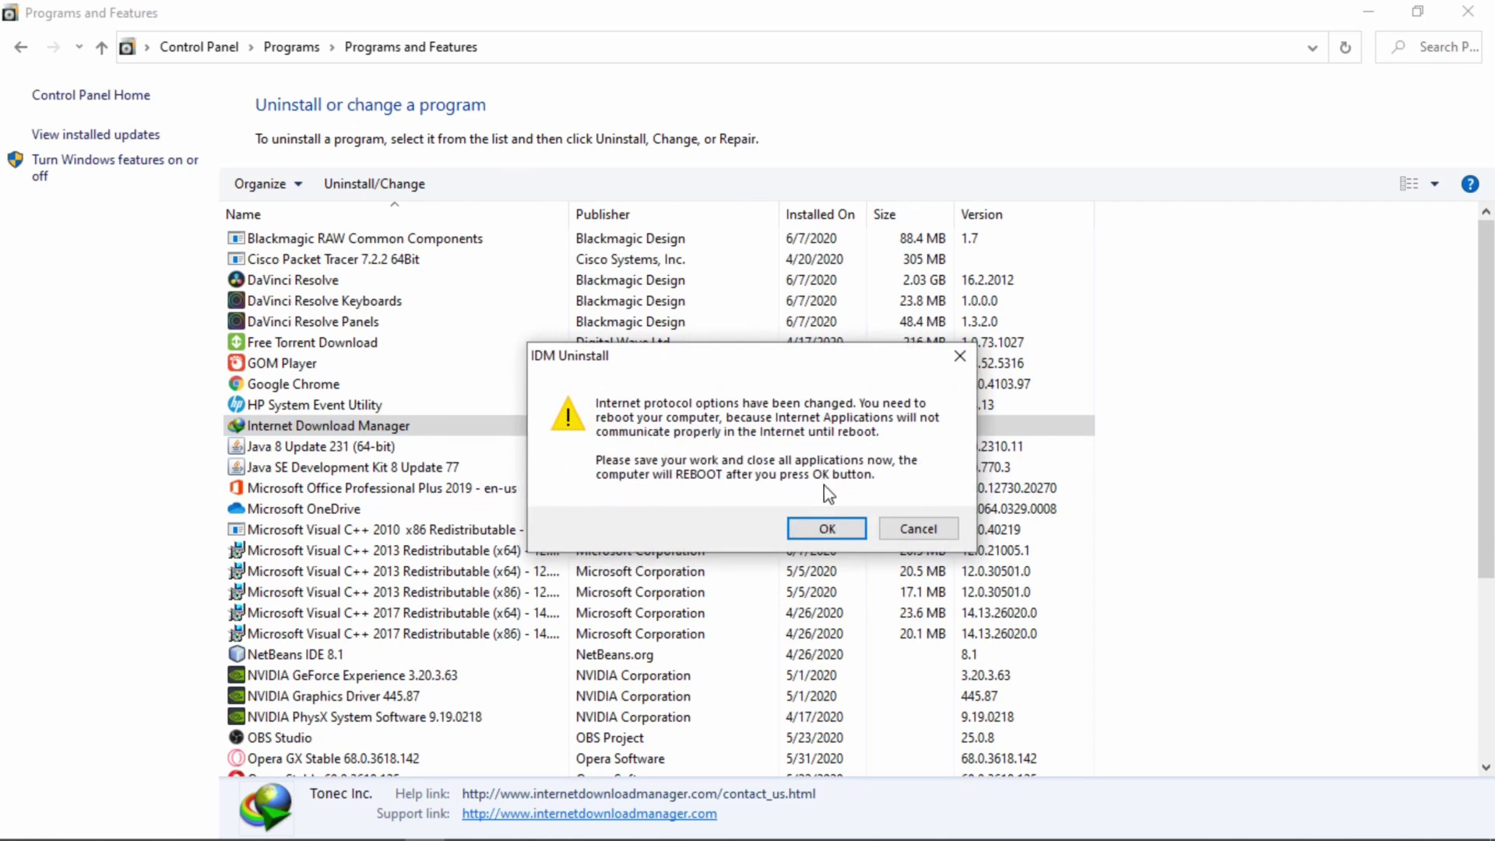
{"action": "left_click", "coordinate": [913, 531]}
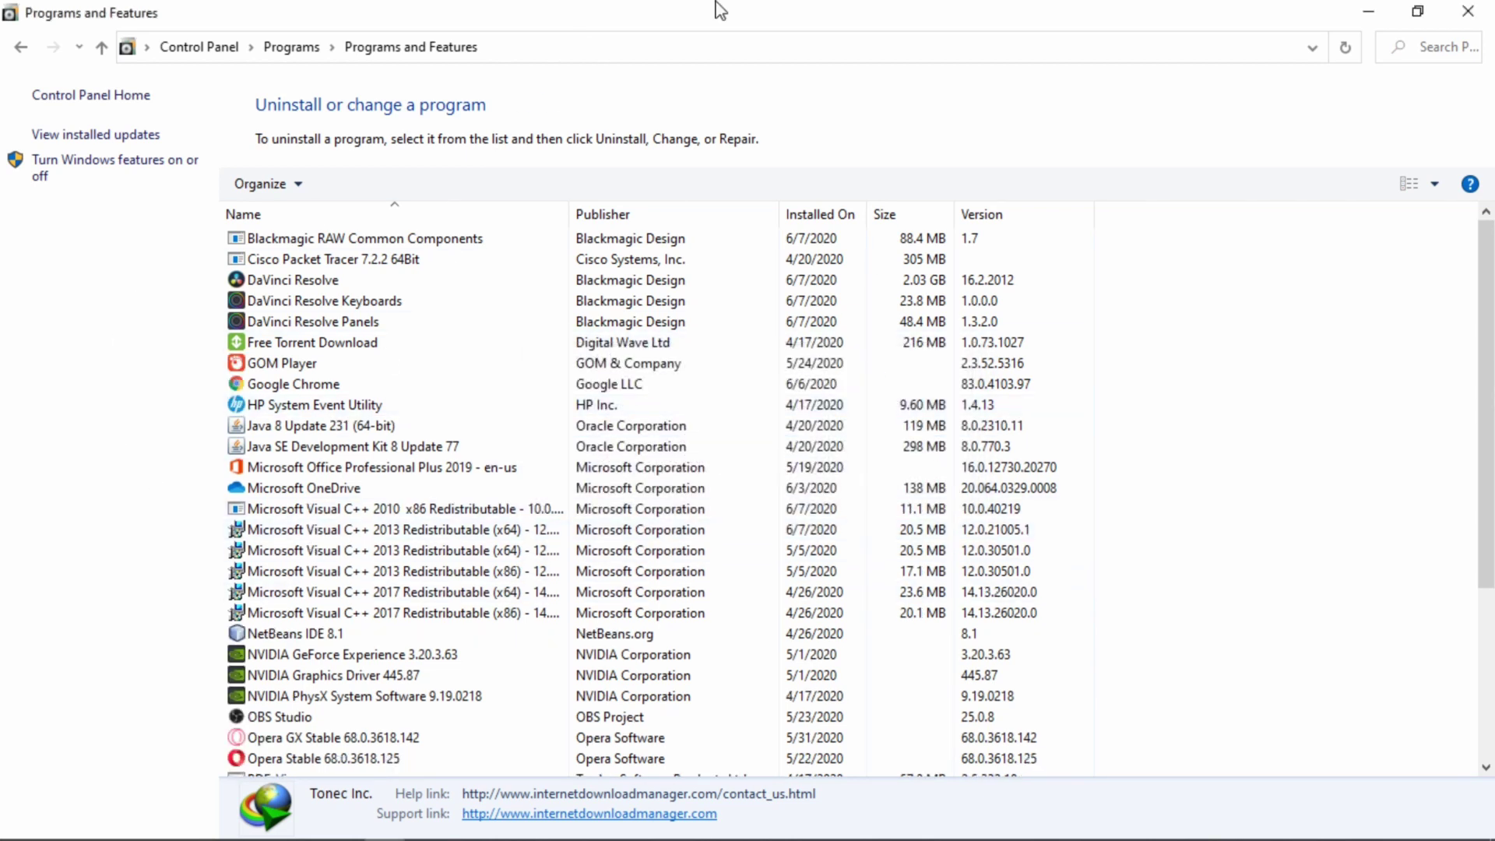
Close Programs and Features and refresh the Windows desktop twice.
{"action": "left_click", "coordinate": [1484, 11]}
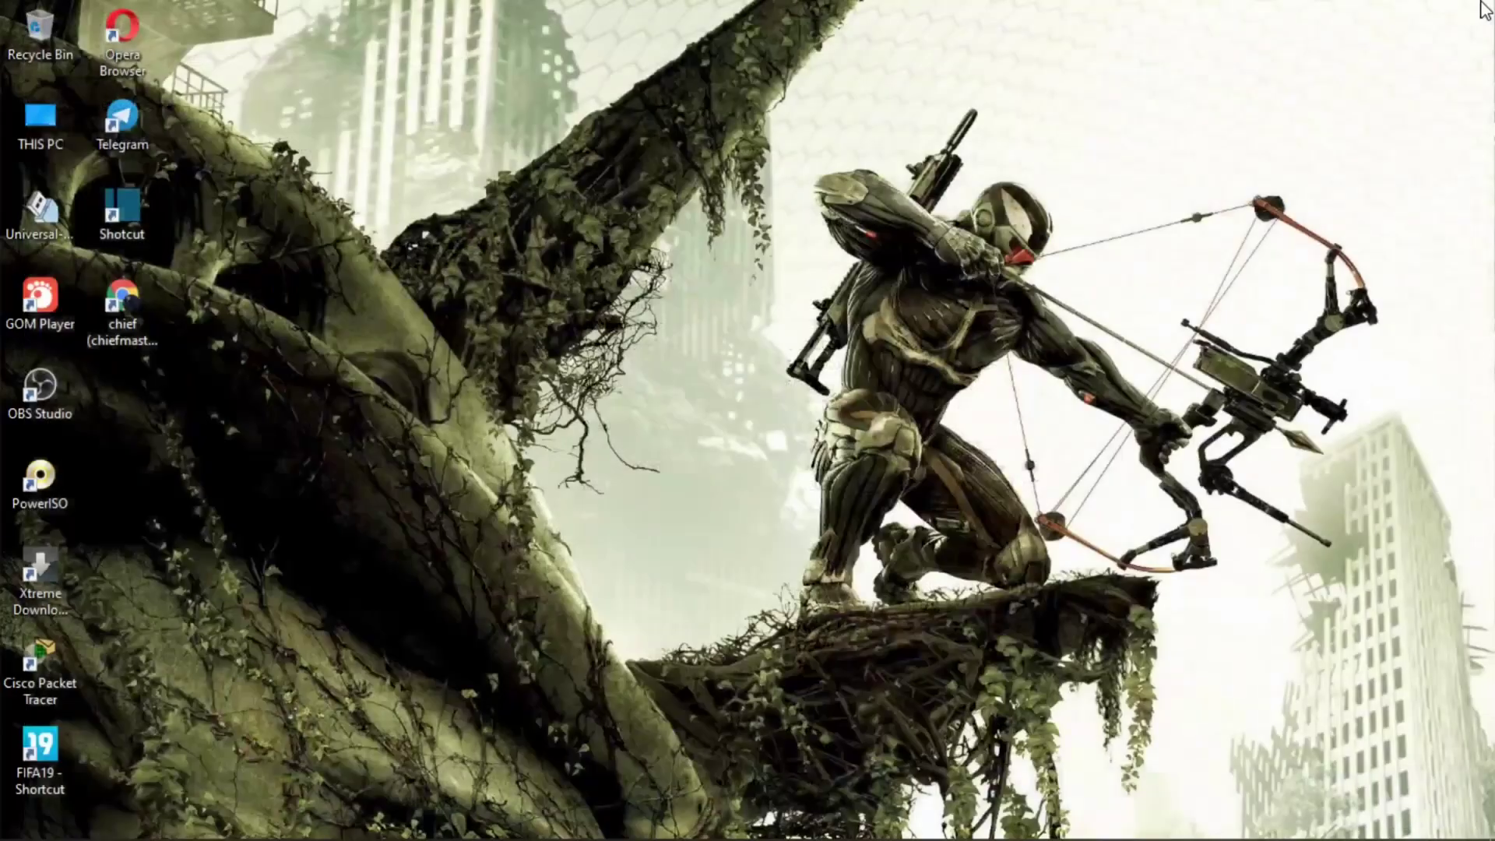
{"action": "right_click", "coordinate": [413, 212]}
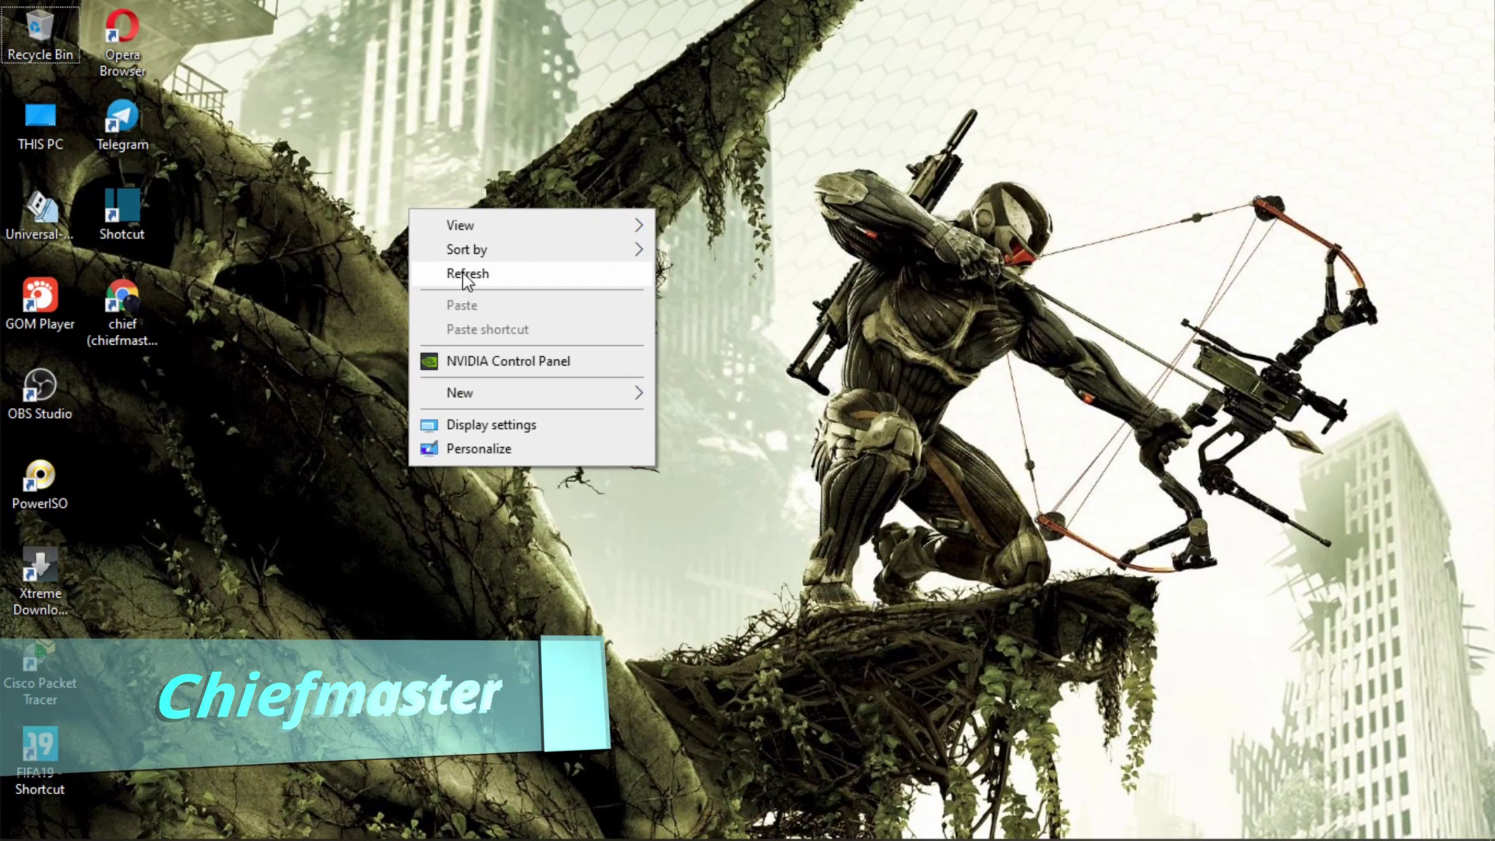
{"action": "left_click", "coordinate": [462, 275]}
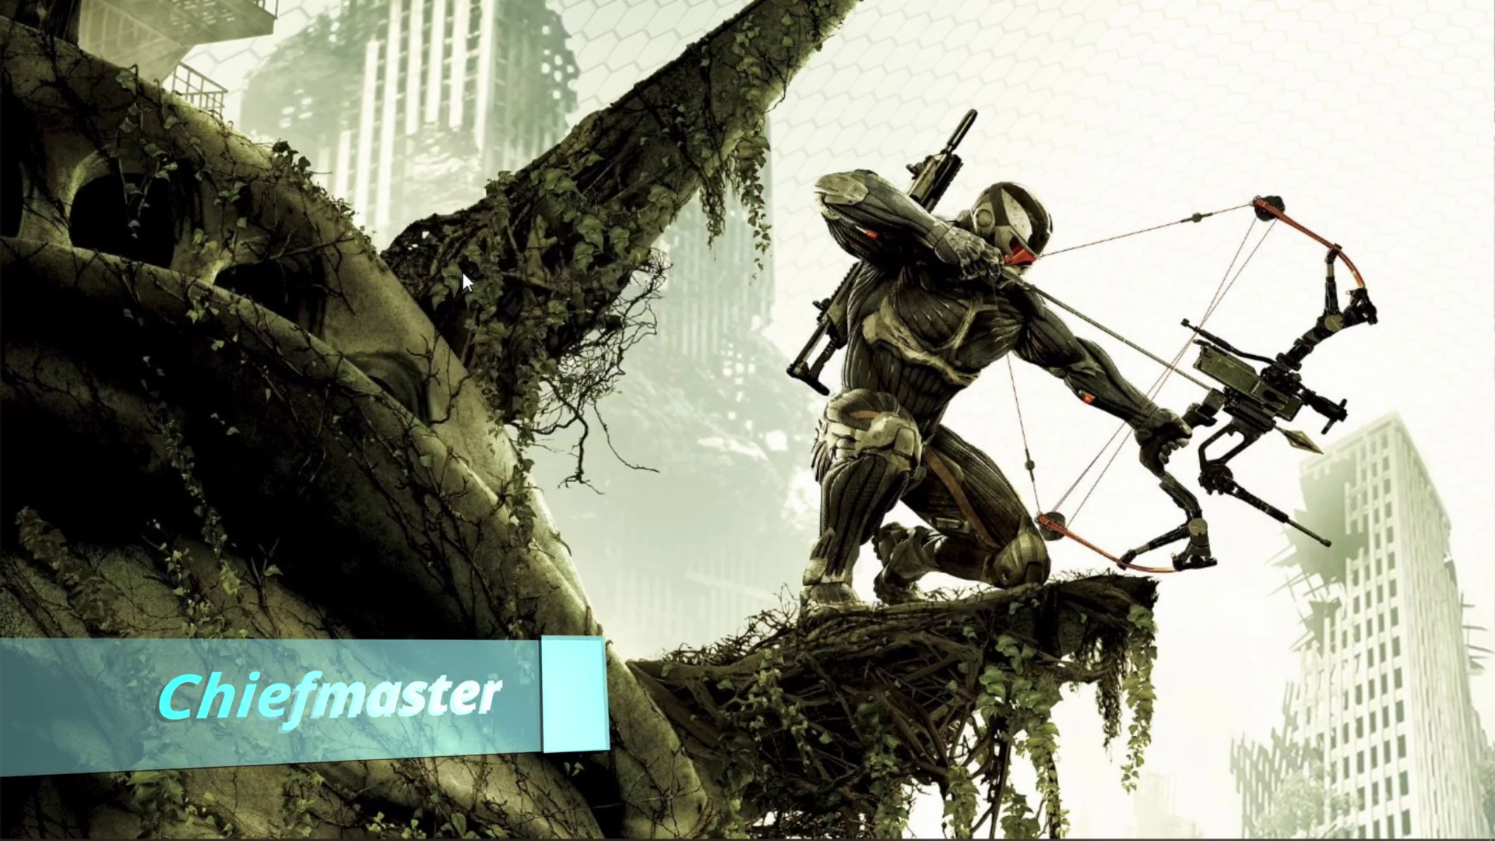
{"action": "right_click", "coordinate": [390, 259]}
{"action": "left_click", "coordinate": [456, 324]}
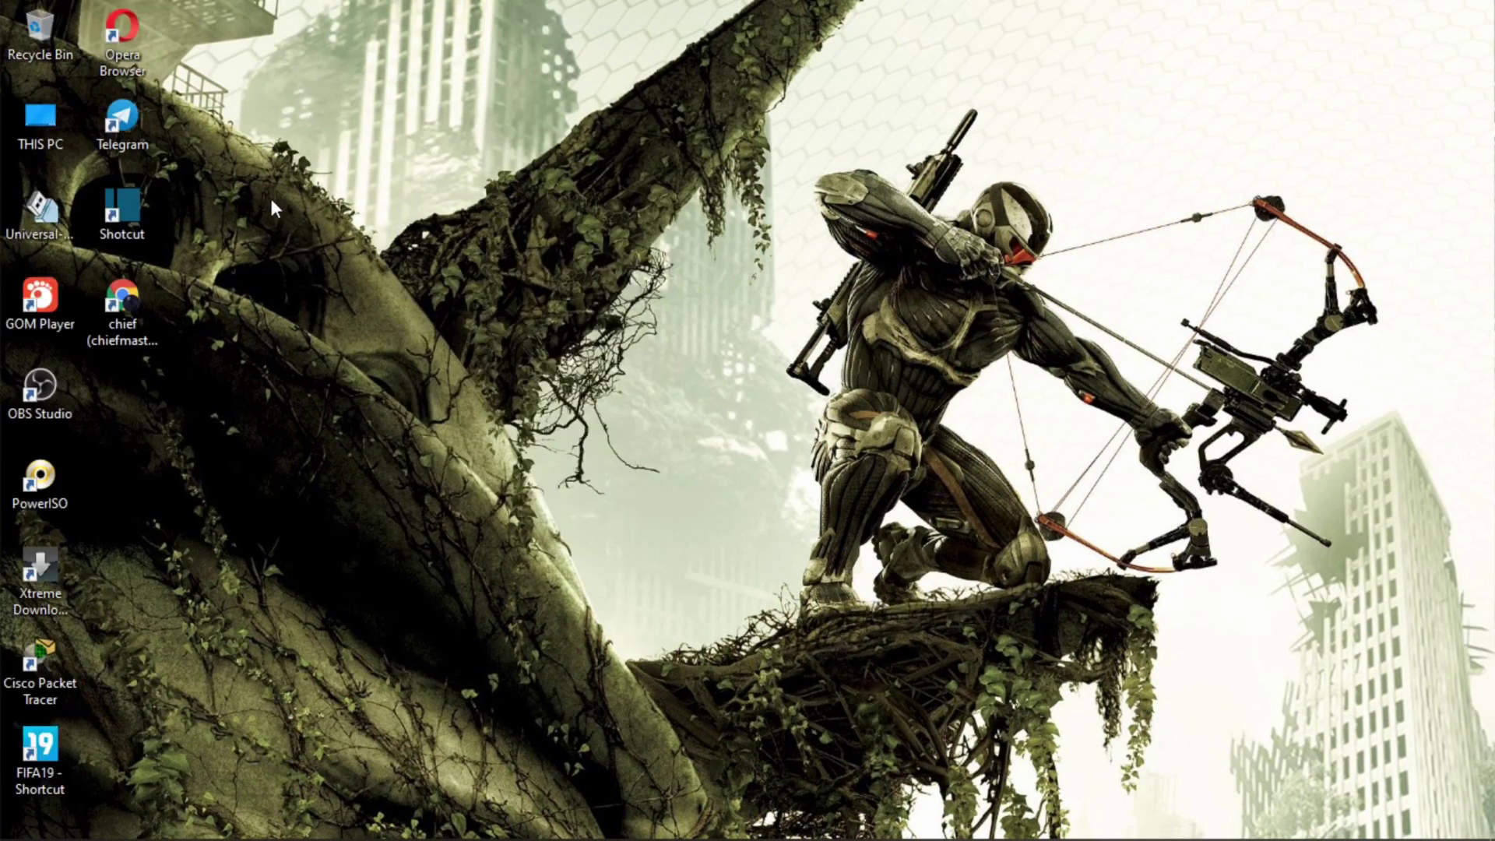